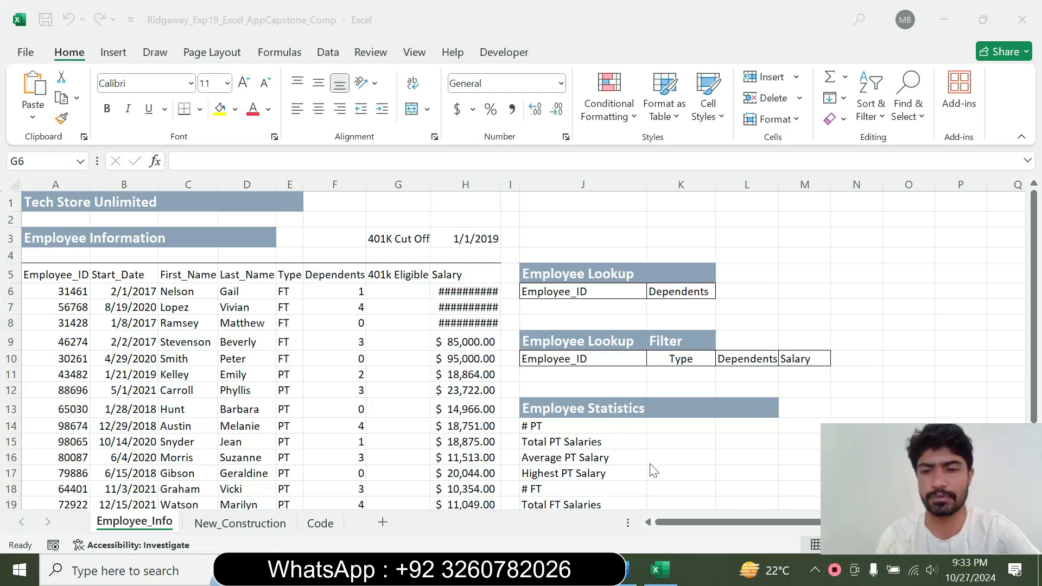
- Switch to the Word instructions document and review the project title, description and the opening rows of the steps table
{"action": "left_click", "coordinate": [630, 570]}
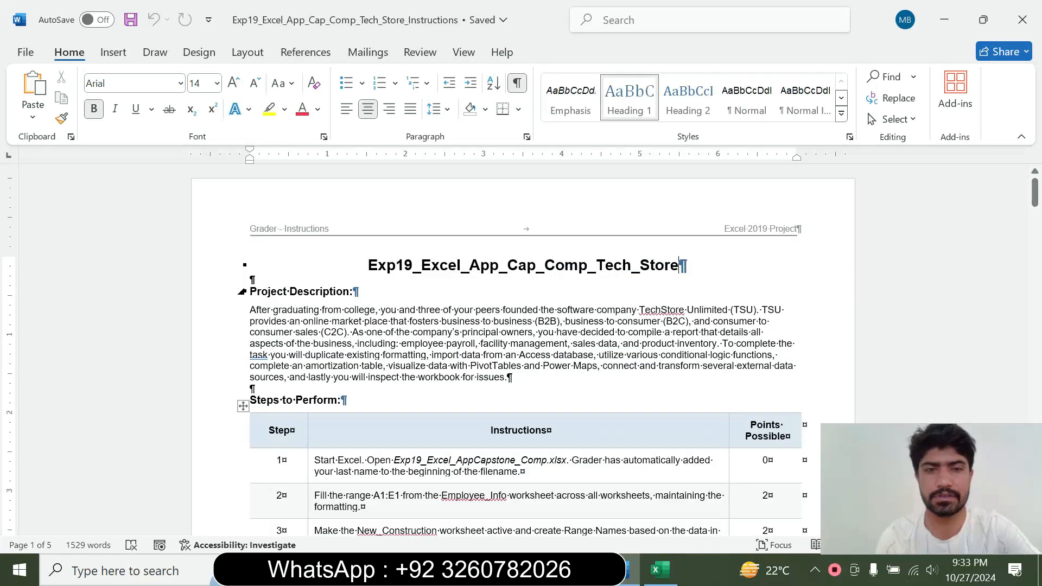
{"action": "left_click_drag", "start_coordinate": [368, 265], "coordinate": [688, 266]}
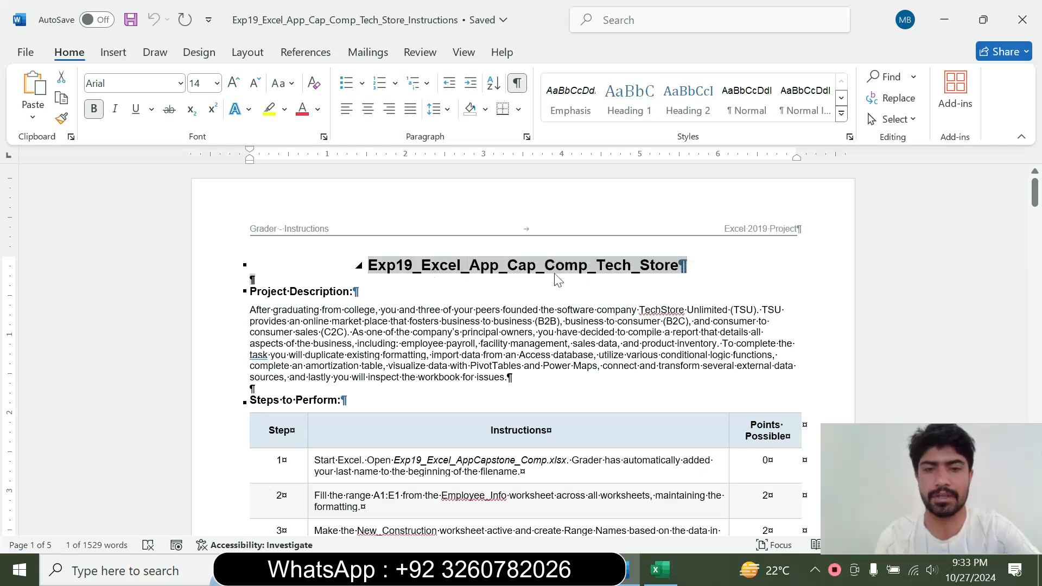
{"action": "left_click", "coordinate": [654, 286]}
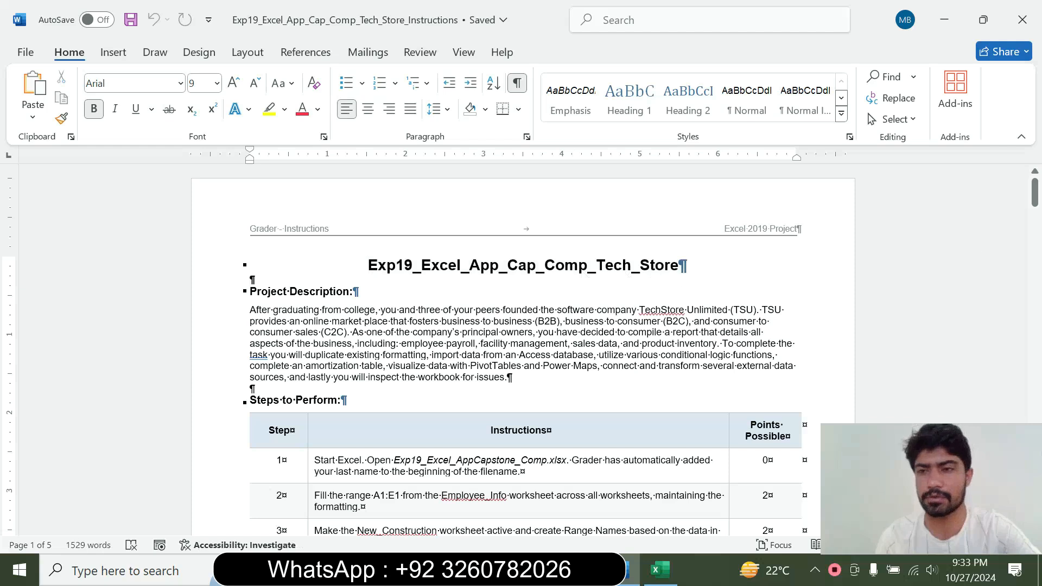
{"action": "left_click_drag", "start_coordinate": [1034, 194], "coordinate": [1038, 217]}
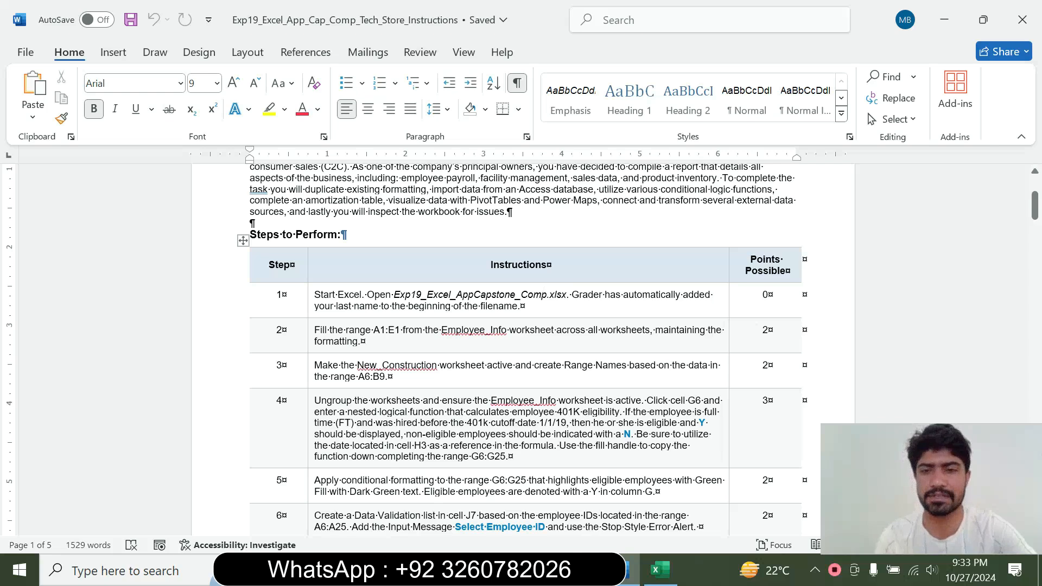
{"action": "left_click_drag", "start_coordinate": [1037, 216], "coordinate": [1037, 219]}
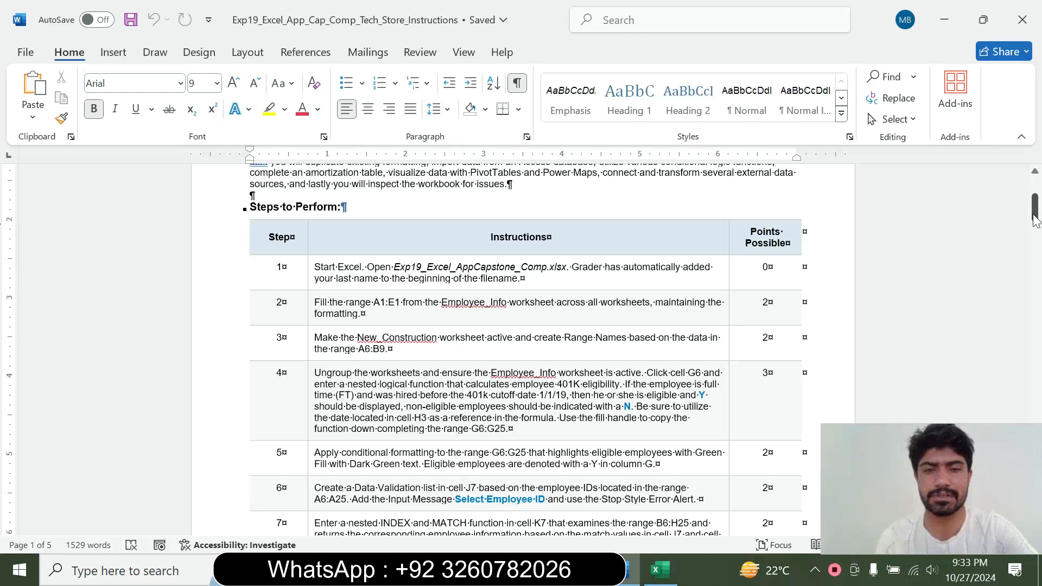
{"action": "left_click_drag", "start_coordinate": [1037, 220], "coordinate": [1037, 223]}
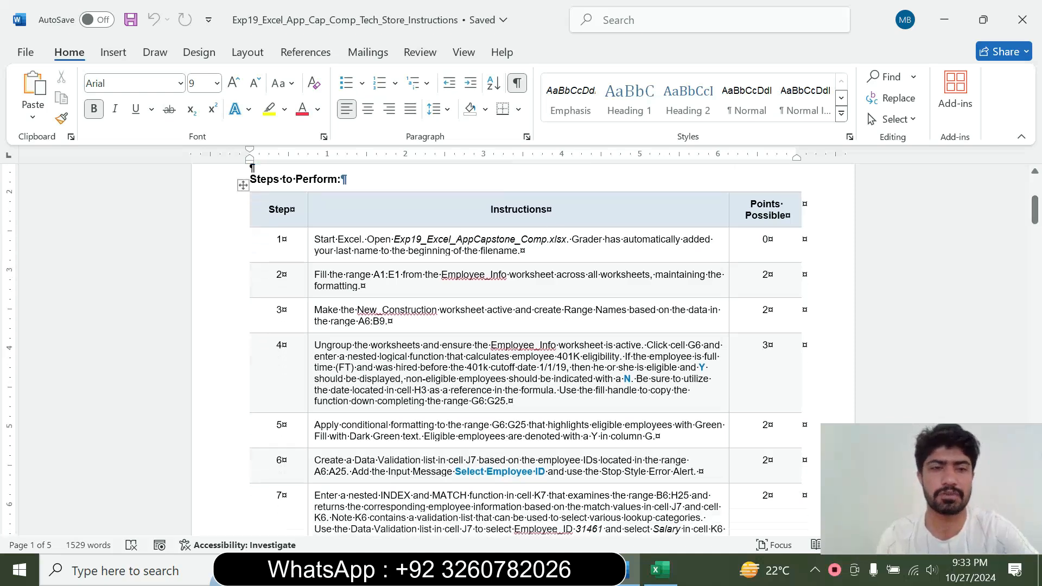
- Enlarge the step 1 instruction to 14 pt with yellow highlighting, check the workbook in Excel, and return to Word
{"action": "right_click", "coordinate": [308, 257]}
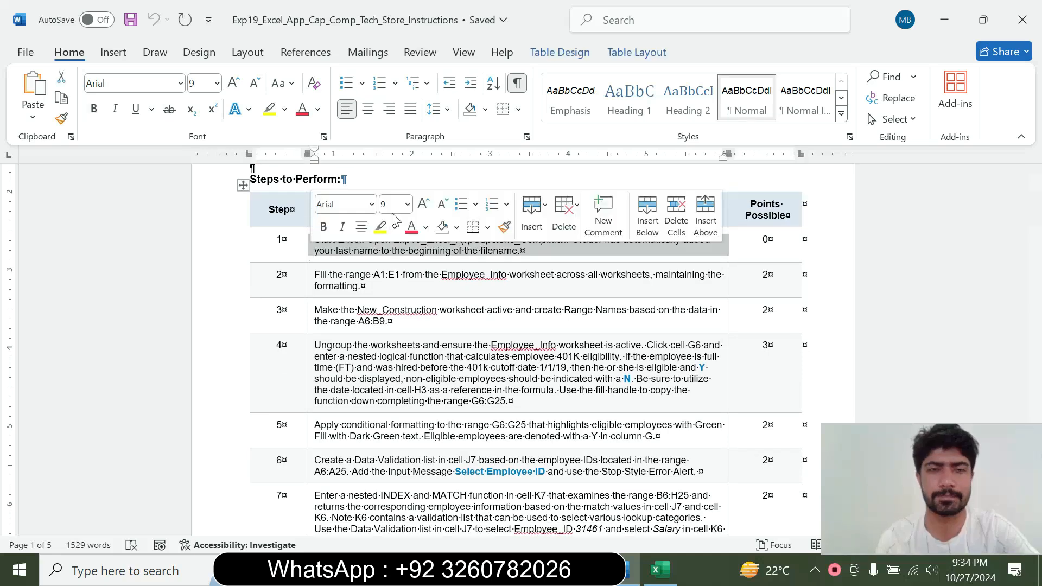
{"action": "left_click", "coordinate": [408, 204]}
{"action": "left_click", "coordinate": [394, 325]}
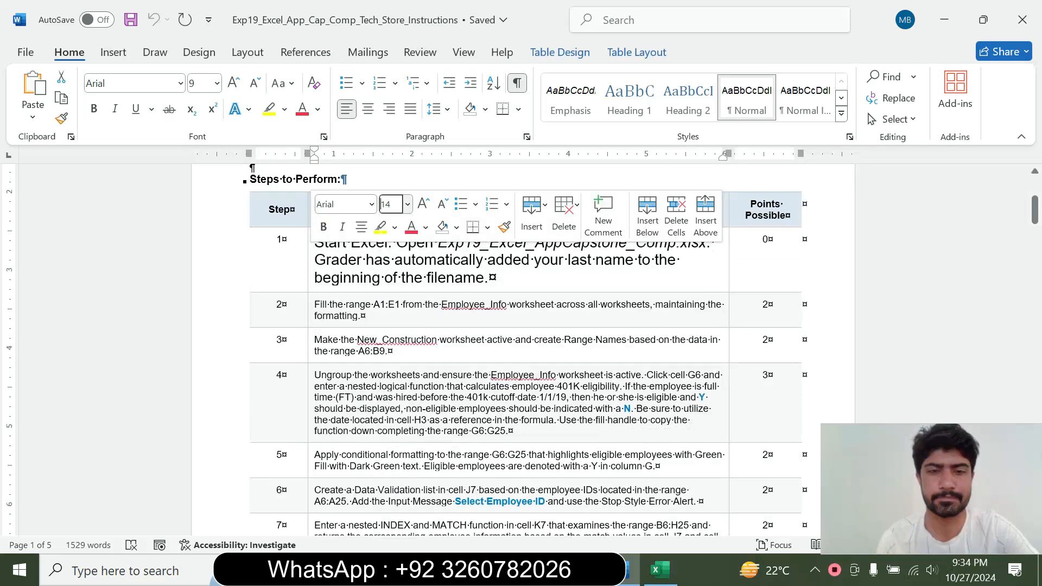
{"action": "left_click", "coordinate": [377, 227]}
{"action": "left_click_drag", "start_coordinate": [315, 243], "coordinate": [501, 278]}
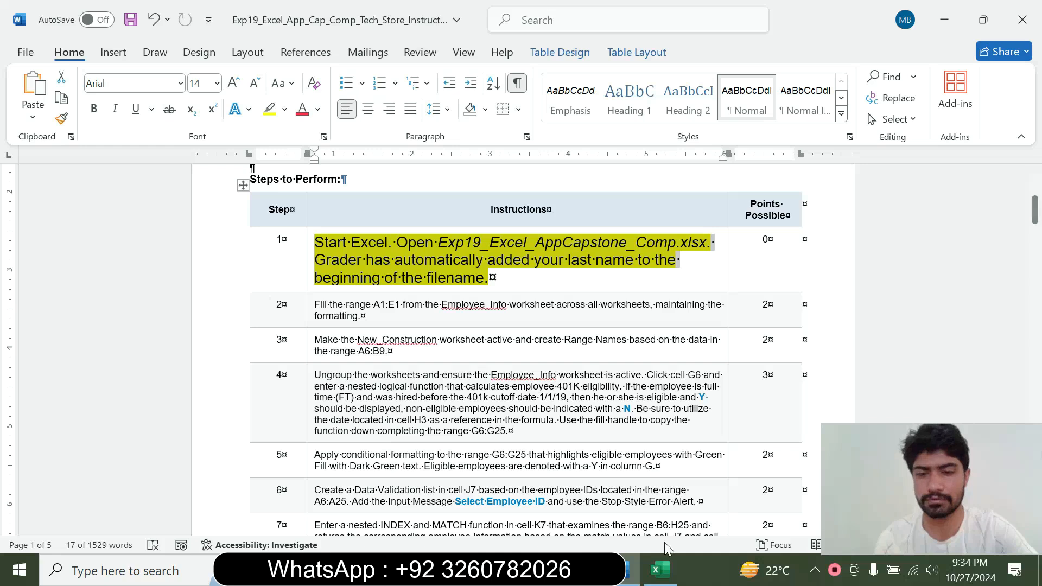
{"action": "left_click", "coordinate": [660, 569]}
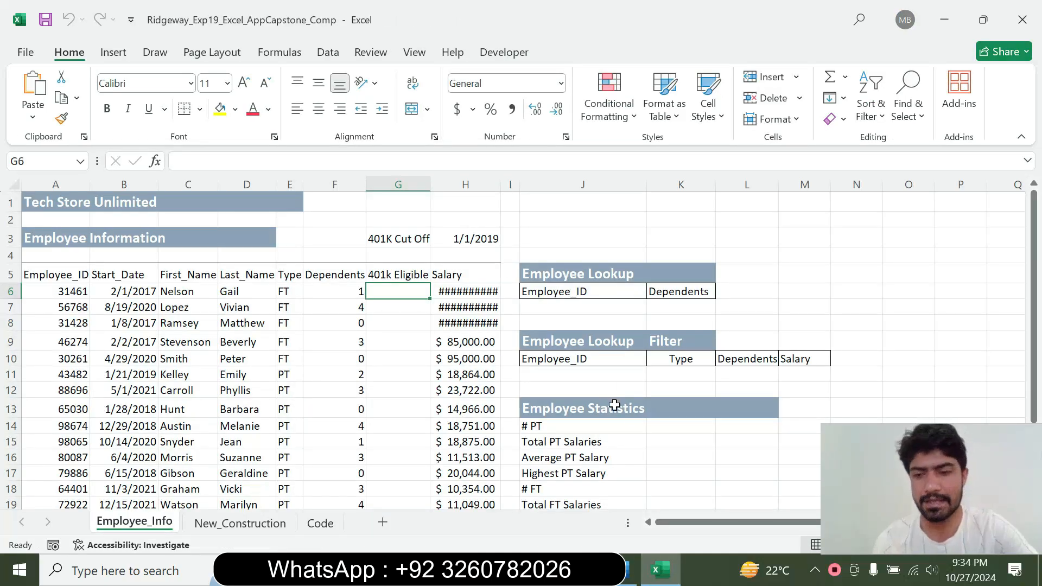
{"action": "left_click", "coordinate": [631, 571]}
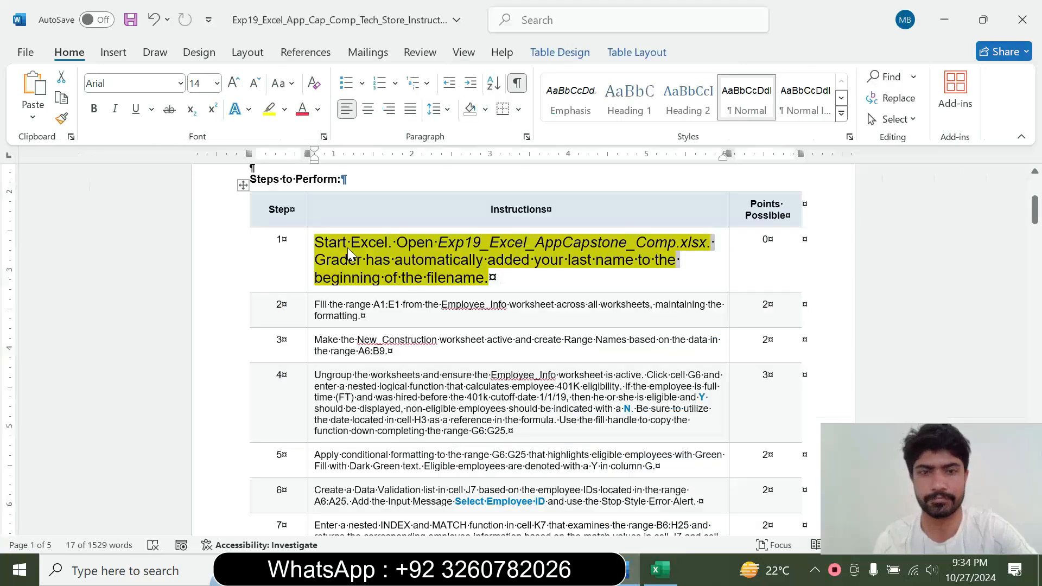
- Restore the step 1 instruction to font size 9 and remove its highlighting
{"action": "left_click", "coordinate": [306, 270]}
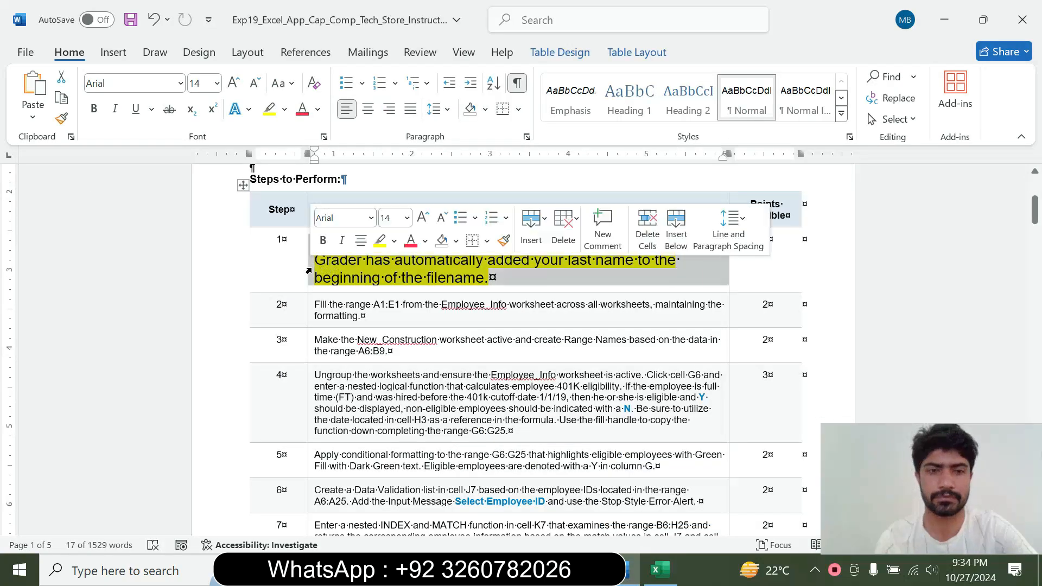
{"action": "left_click", "coordinate": [406, 218]}
{"action": "left_click", "coordinate": [391, 260]}
{"action": "left_click", "coordinate": [394, 241]}
{"action": "left_click", "coordinate": [428, 374]}
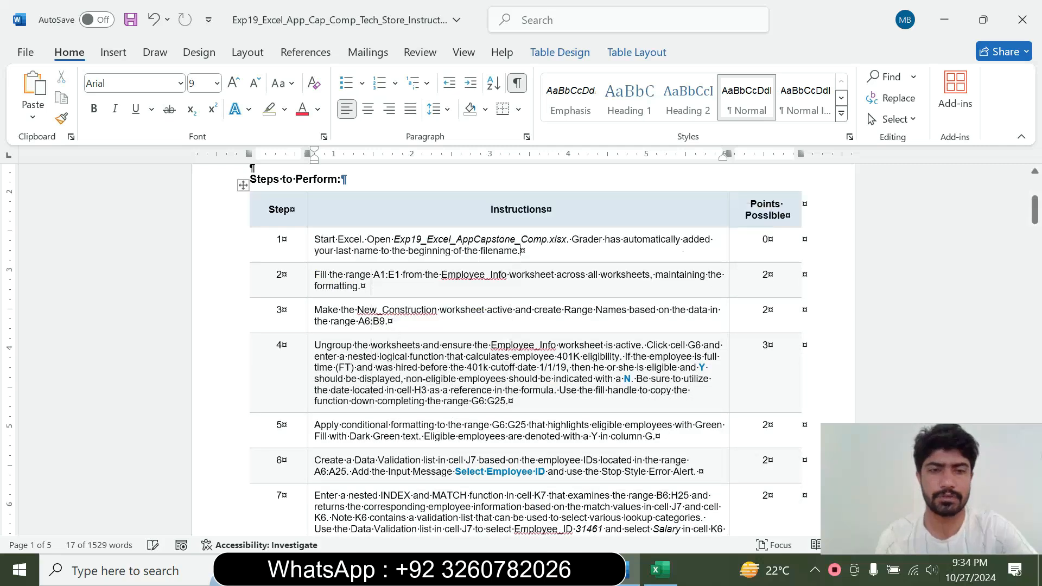
- Set the step 2 instruction to font size 16 and highlight it in turquoise
{"action": "left_click", "coordinate": [355, 286]}
{"action": "left_click", "coordinate": [310, 293]}
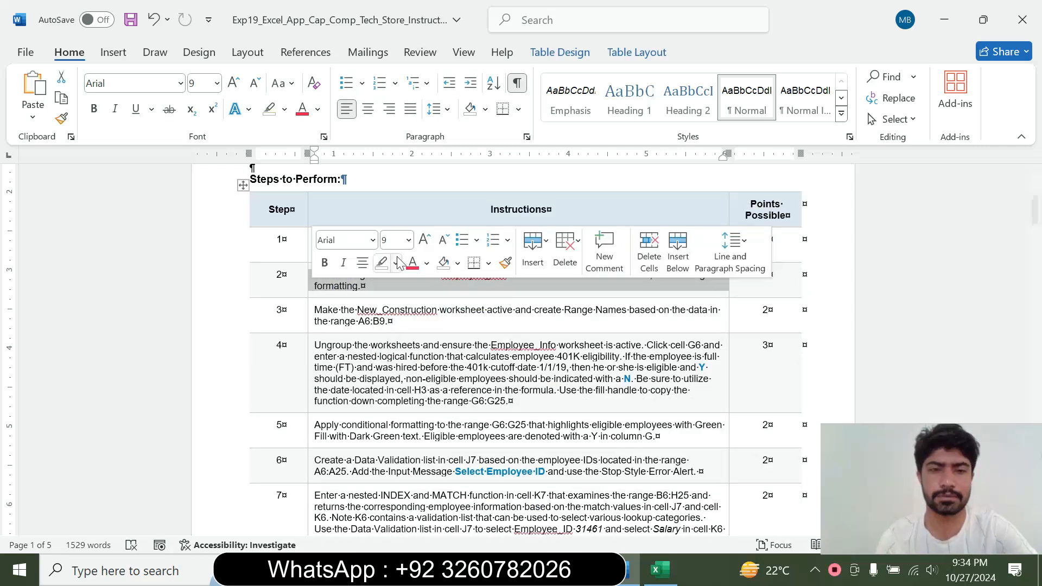
{"action": "left_click", "coordinate": [409, 240]}
{"action": "left_click", "coordinate": [401, 382]}
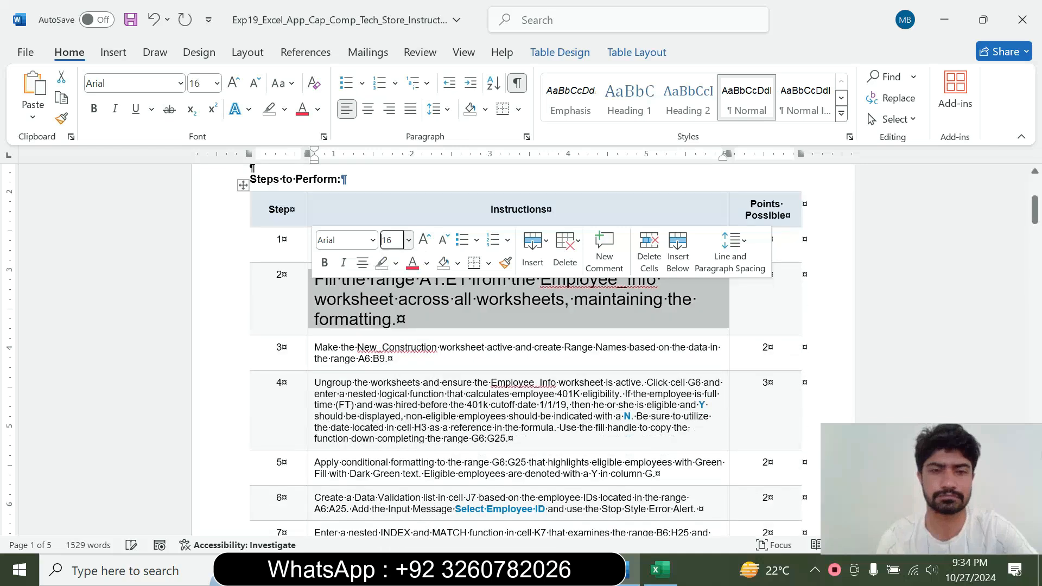
{"action": "left_click", "coordinate": [396, 263]}
{"action": "left_click", "coordinate": [435, 321]}
{"action": "left_click", "coordinate": [311, 279]}
{"action": "left_click", "coordinate": [338, 285]}
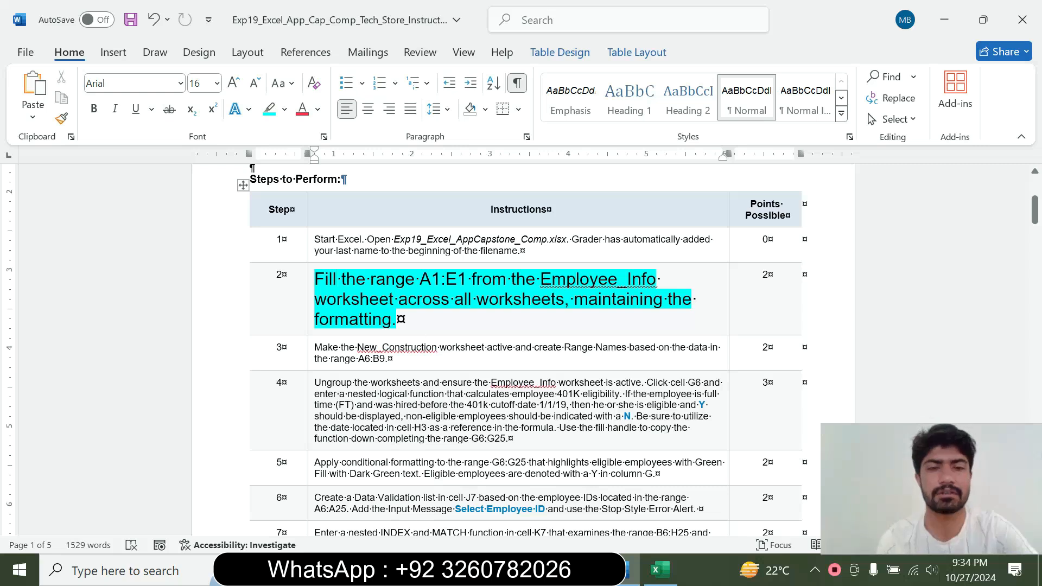
- Copy the range reference A1:E1 from step 2 and use it to select that range on Excel's Employee_Info worksheet
{"action": "left_click_drag", "start_coordinate": [420, 280], "coordinate": [470, 280]}
{"action": "key", "text": "ctrl+c"}
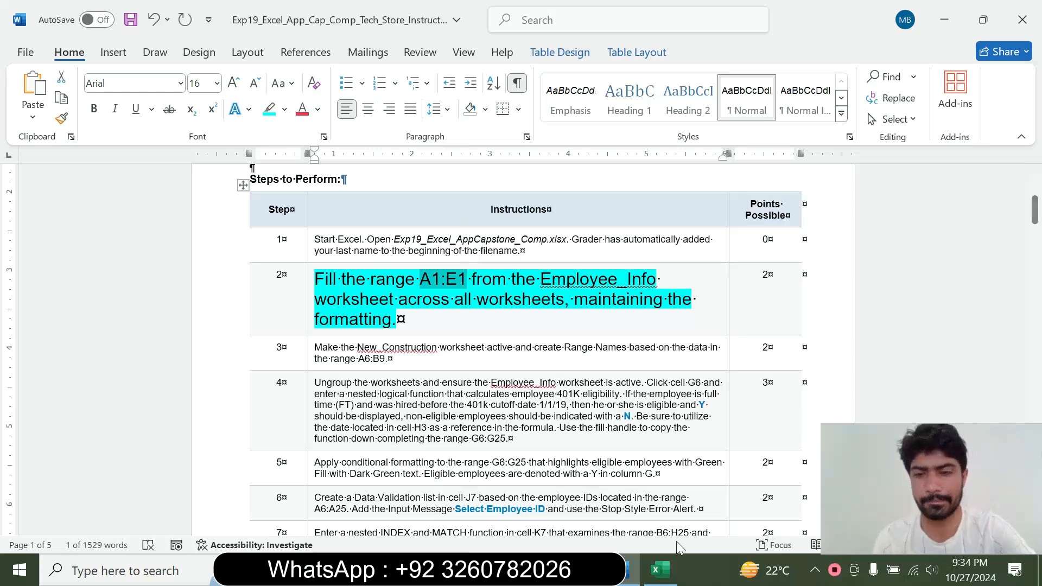
{"action": "left_click", "coordinate": [660, 570]}
{"action": "left_click", "coordinate": [32, 161]}
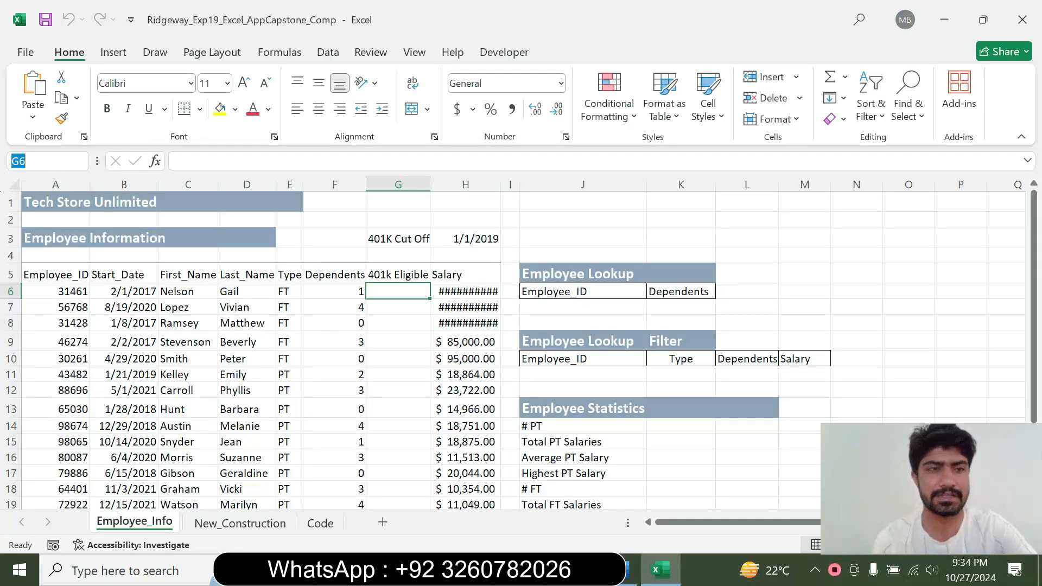
{"action": "key", "text": "ctrl+v"}
{"action": "key", "text": "Return"}
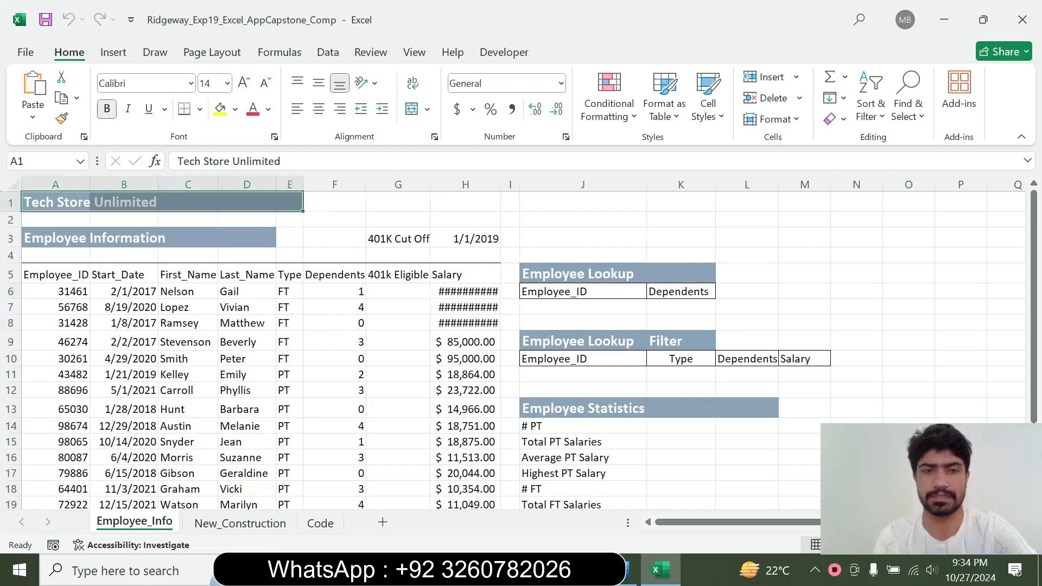
- Recheck step 2 in Word, group all worksheets in Excel, and reselect the range A1:E1
{"action": "left_click", "coordinate": [630, 570]}
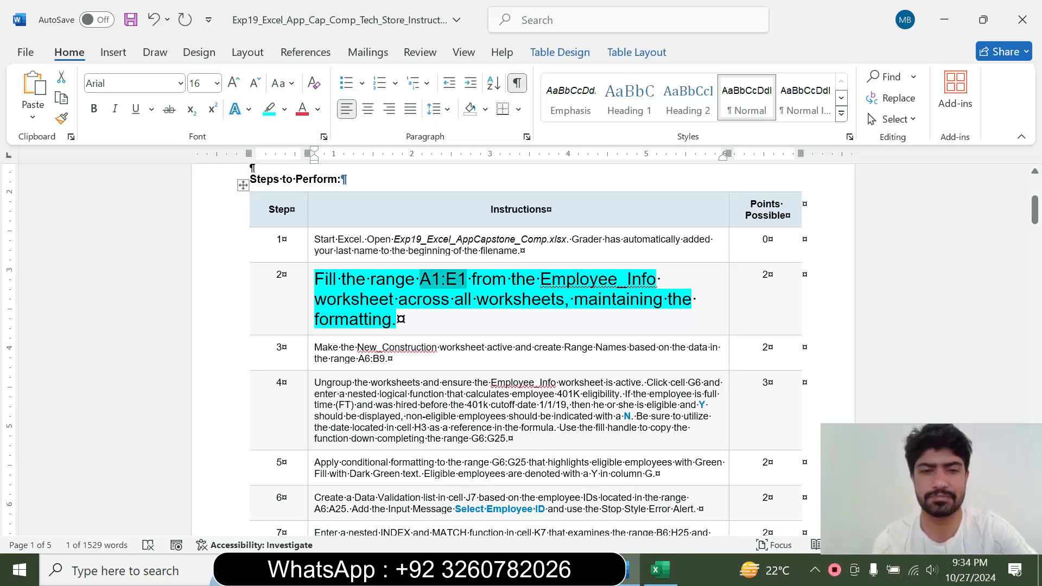
{"action": "left_click", "coordinate": [659, 570]}
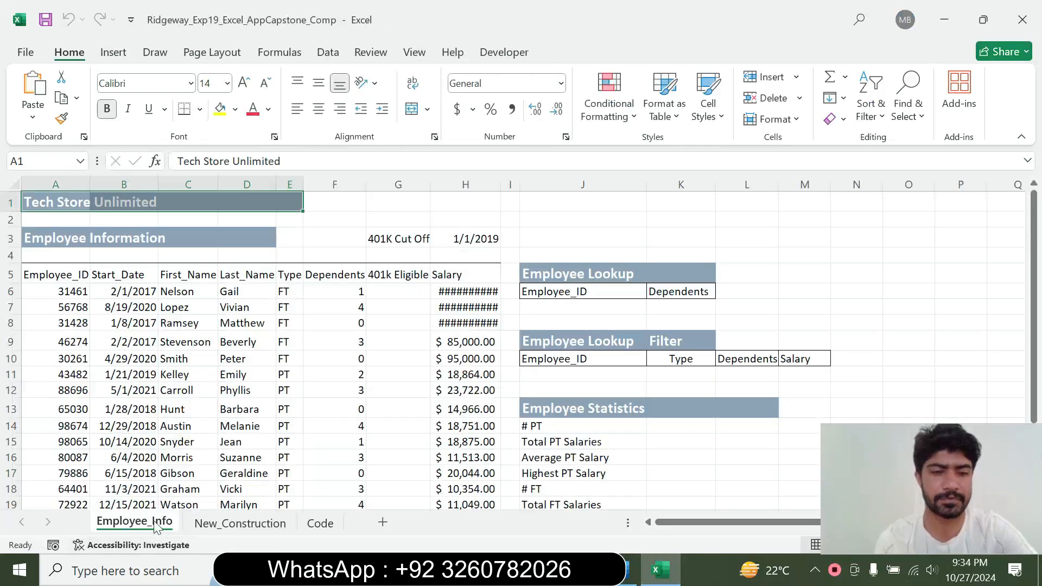
{"action": "right_click", "coordinate": [156, 526]}
{"action": "left_click", "coordinate": [179, 507]}
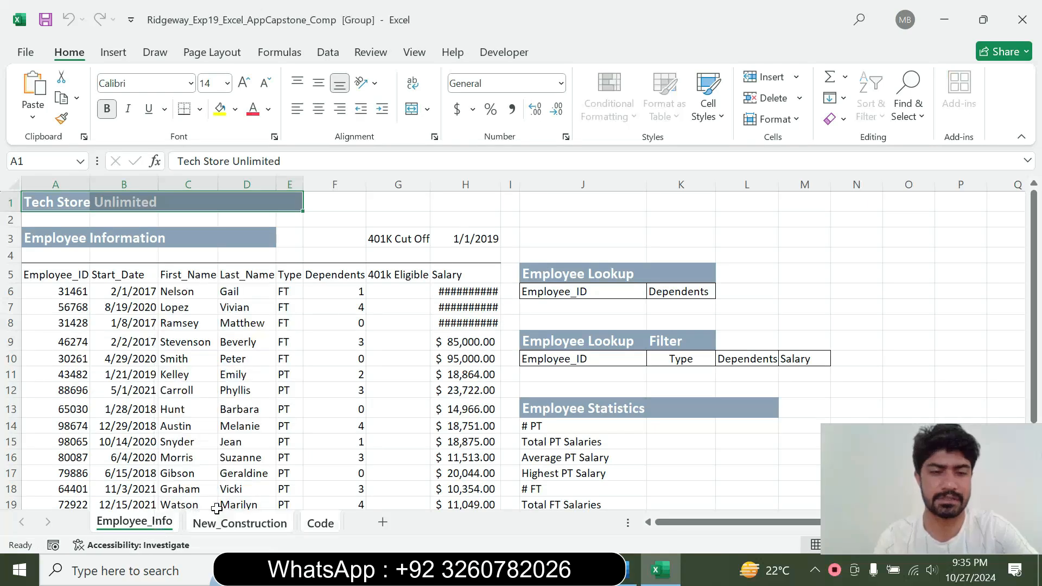
{"action": "left_click", "coordinate": [38, 162]}
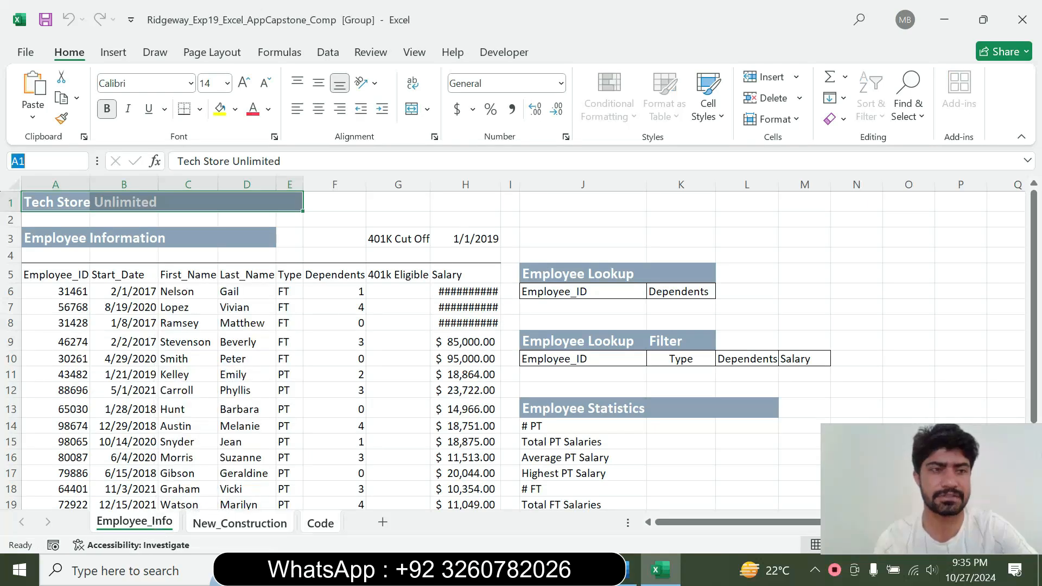
{"action": "key", "text": "ctrl+v"}
{"action": "key", "text": "Return"}
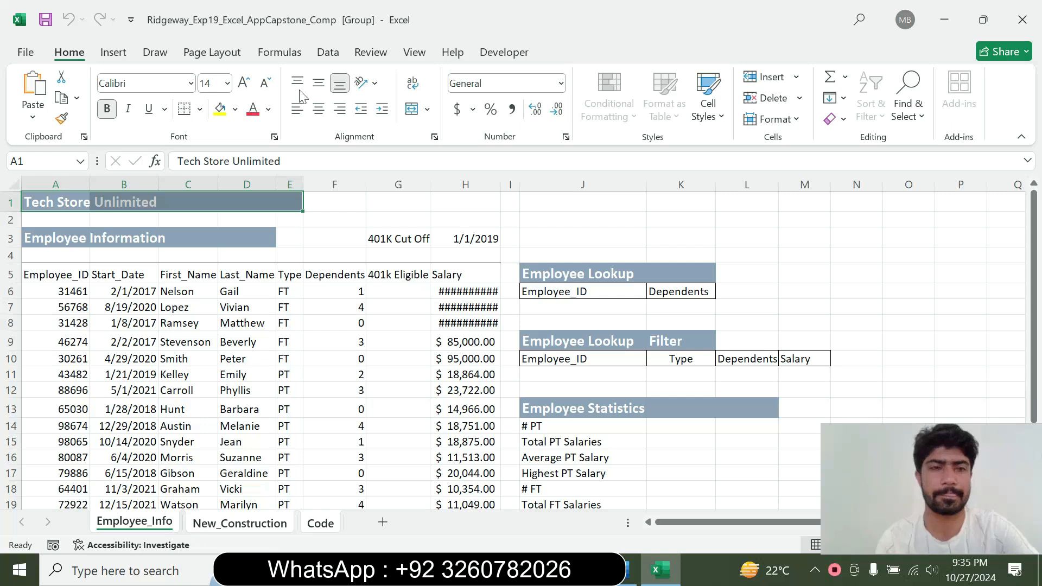
- Reread step 2 in Word and try to fill A1:E1 across the grouped worksheets in Excel
{"action": "left_click", "coordinate": [630, 570]}
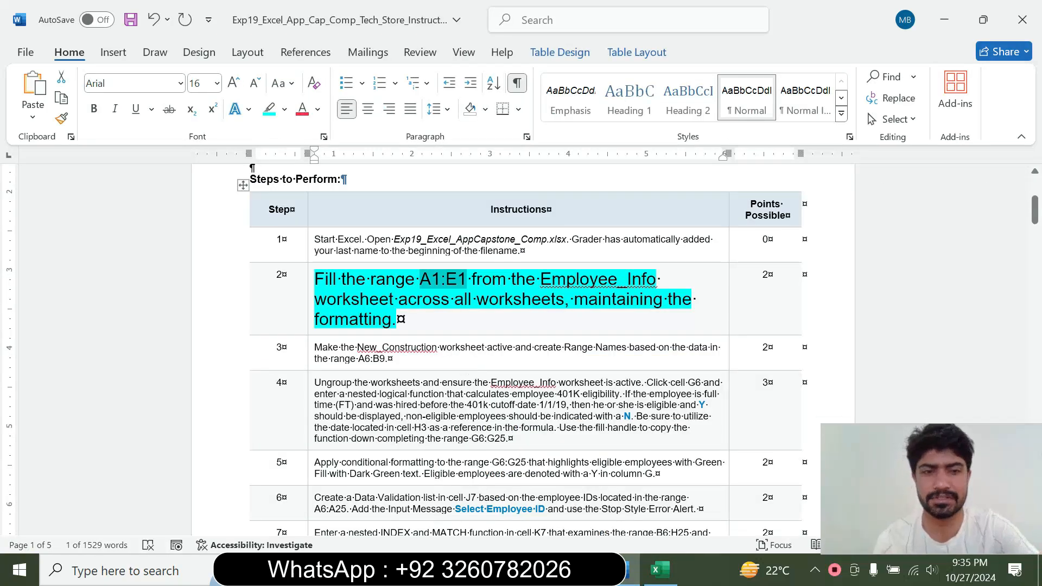
{"action": "left_click", "coordinate": [660, 570]}
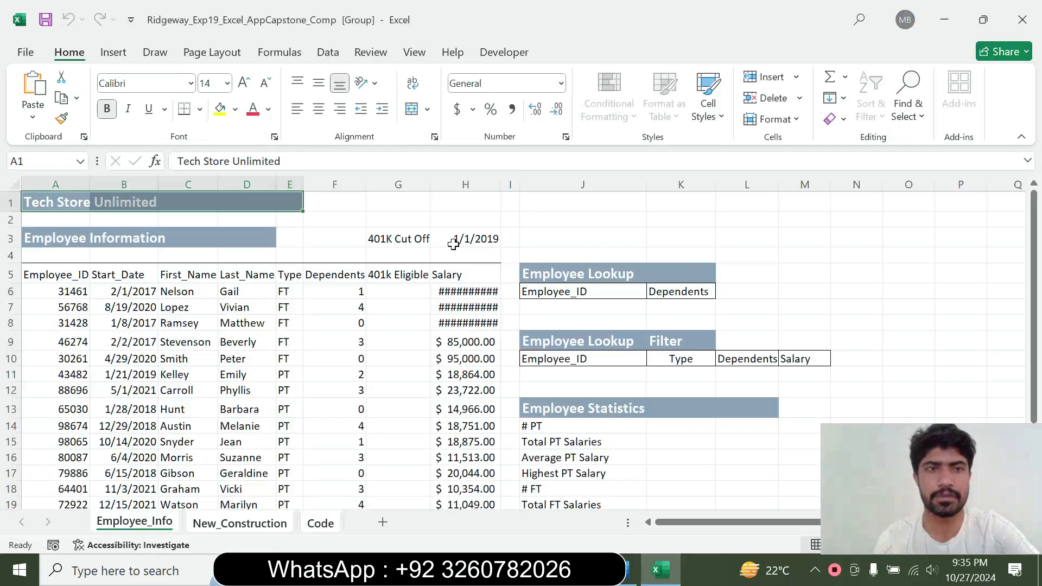
{"action": "left_click", "coordinate": [328, 54]}
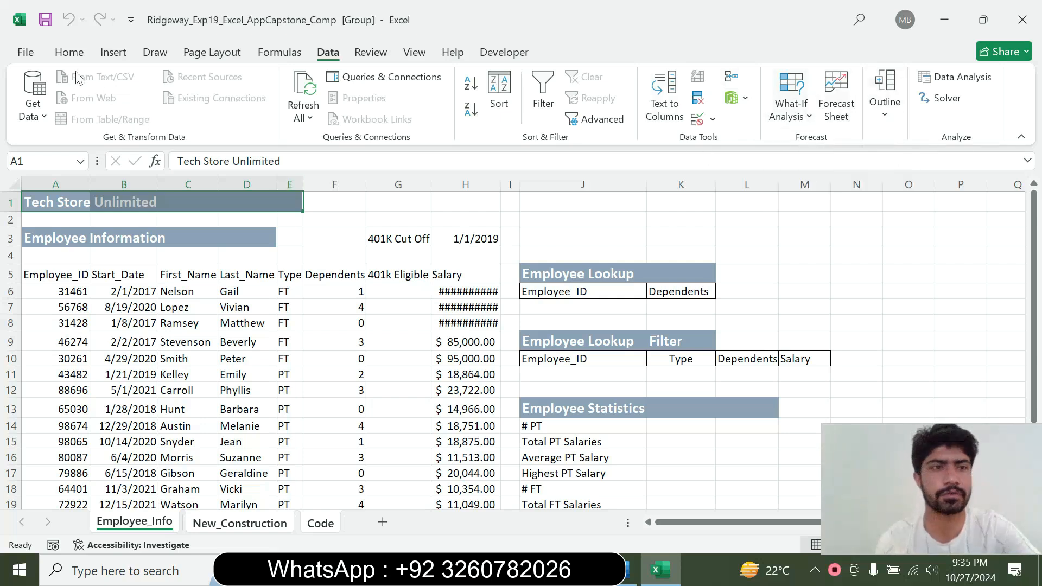
{"action": "left_click", "coordinate": [68, 53]}
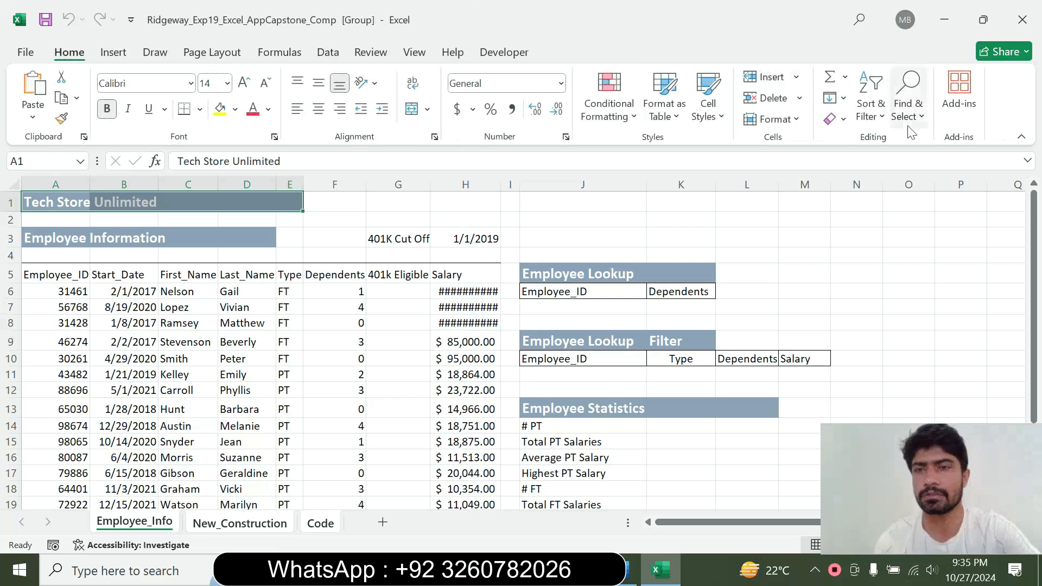
{"action": "left_click", "coordinate": [847, 100]}
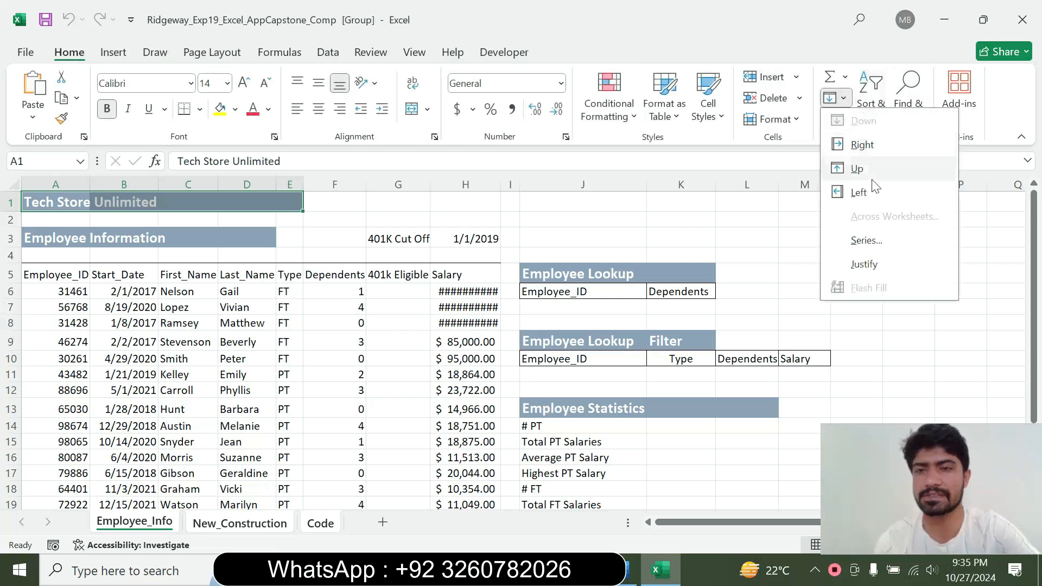
{"action": "left_click", "coordinate": [524, 376]}
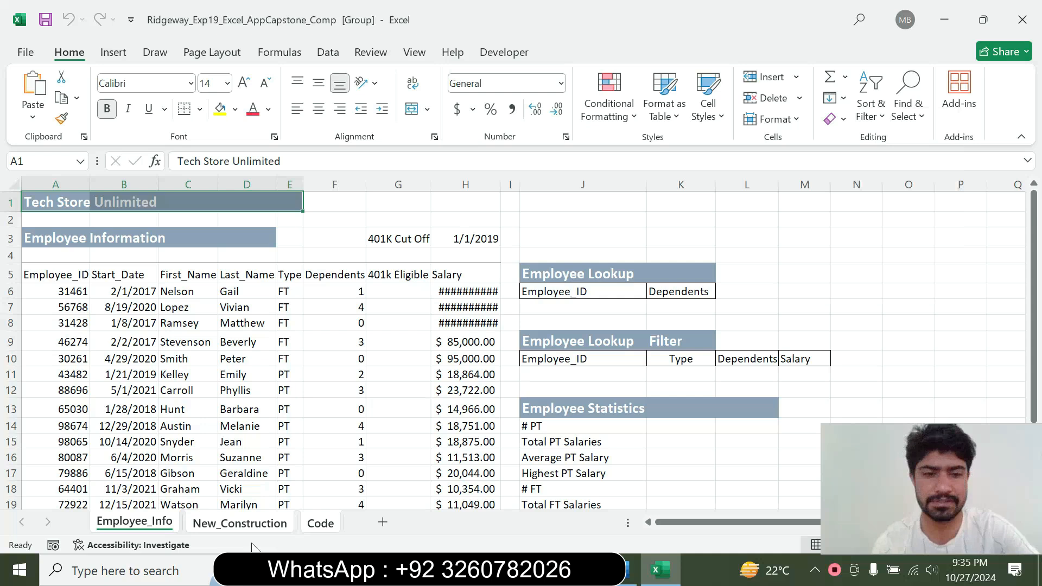
- Ungroup the worksheets with Employee_Info active and recheck the available Fill options
{"action": "left_click", "coordinate": [217, 533]}
{"action": "left_click", "coordinate": [140, 529]}
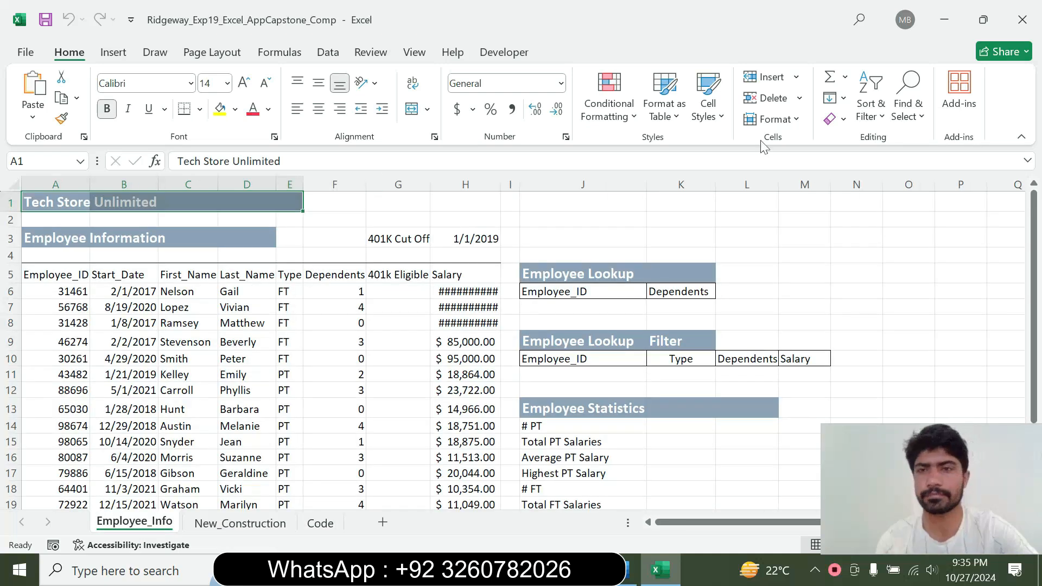
{"action": "left_click", "coordinate": [845, 99]}
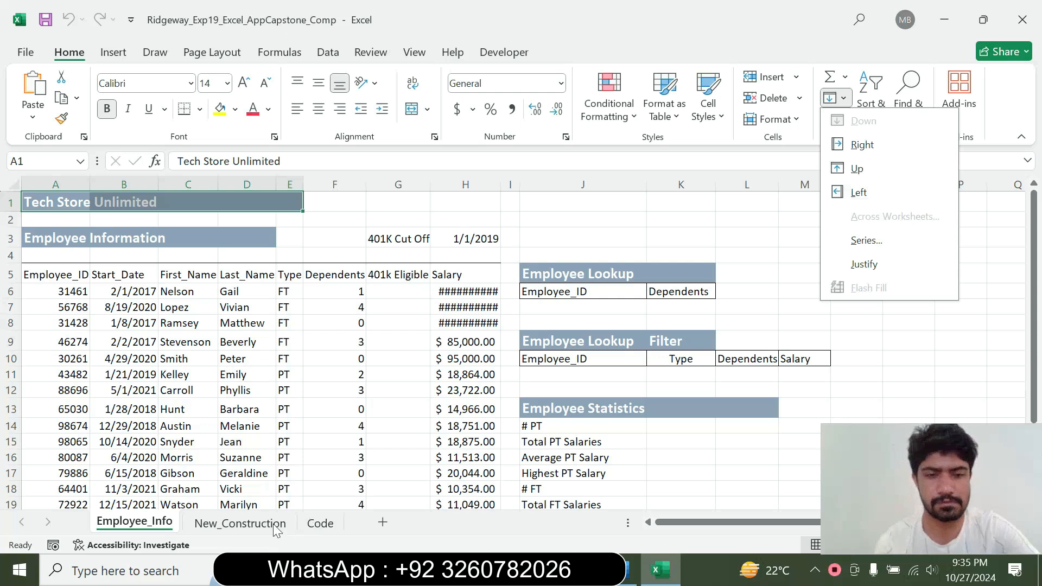
{"action": "key", "text": "Escape"}
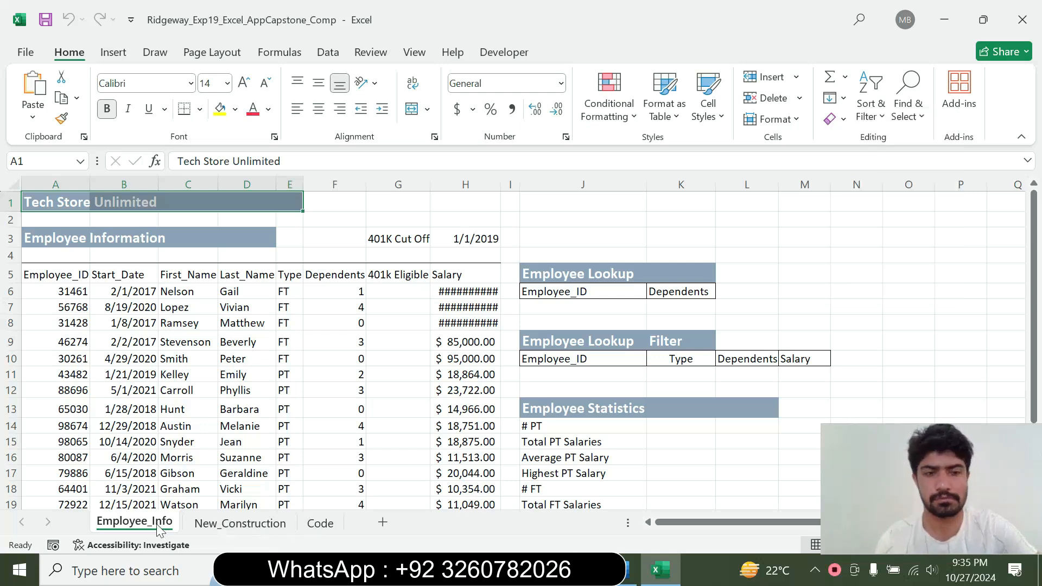
- Group Employee_Info with New_Construction and fill A1:E1 across the grouped worksheets using the All option
{"action": "left_click", "coordinate": [209, 525], "text": "ctrl"}
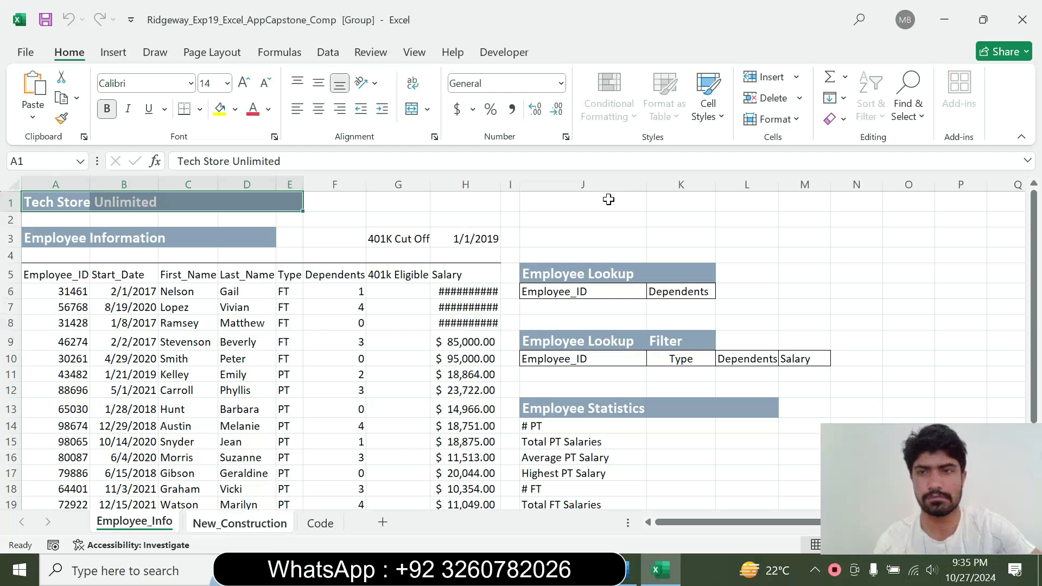
{"action": "left_click", "coordinate": [840, 99]}
{"action": "left_click", "coordinate": [878, 216]}
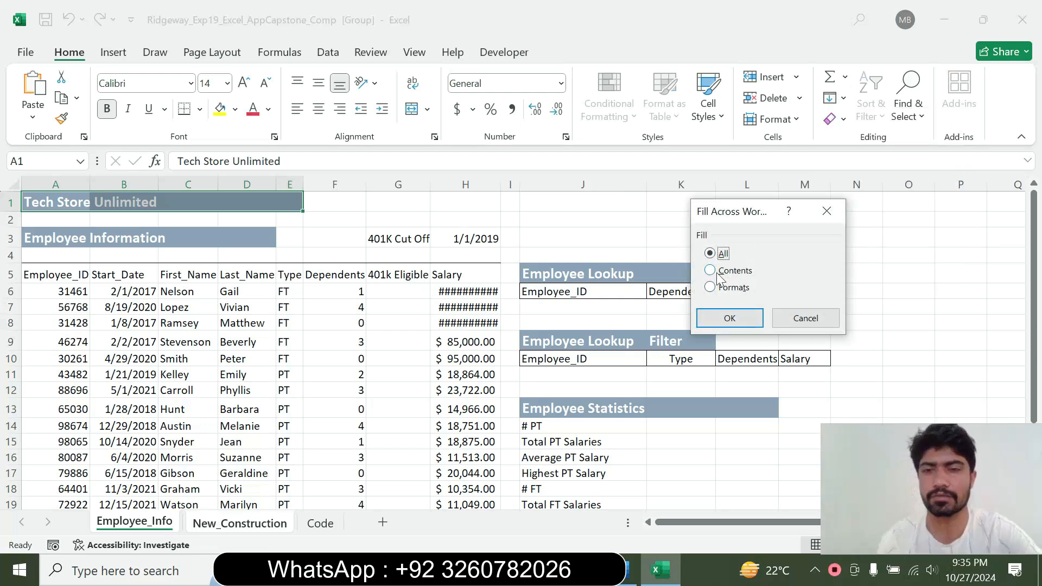
{"action": "left_click", "coordinate": [721, 322]}
- Switch to Word and reset the step 2 instruction to 9 pt without highlighting
{"action": "left_click", "coordinate": [630, 570]}
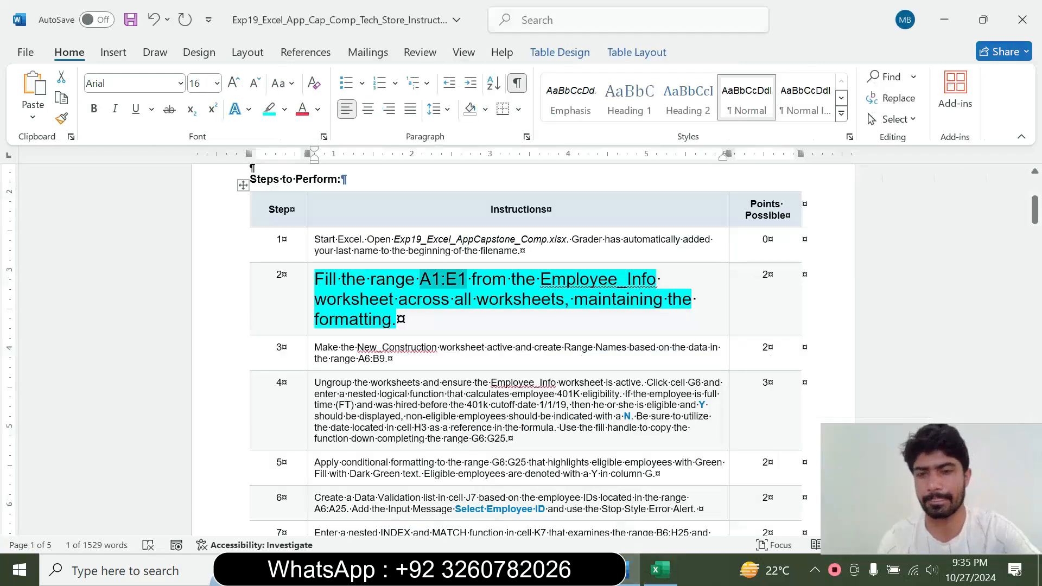
{"action": "left_click", "coordinate": [308, 327]}
{"action": "left_click", "coordinate": [406, 274]}
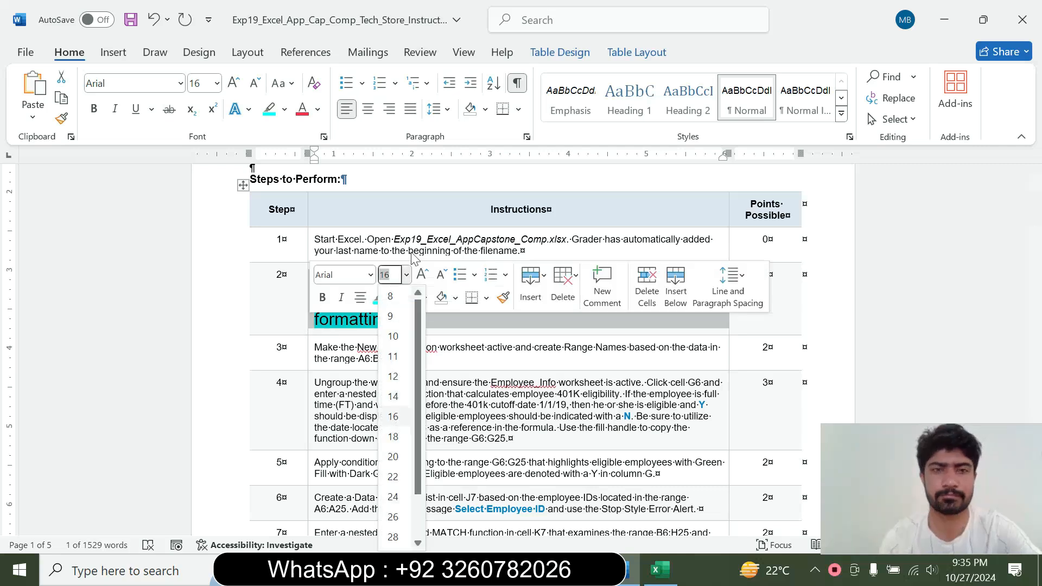
{"action": "left_click", "coordinate": [390, 316]}
{"action": "left_click", "coordinate": [394, 298]}
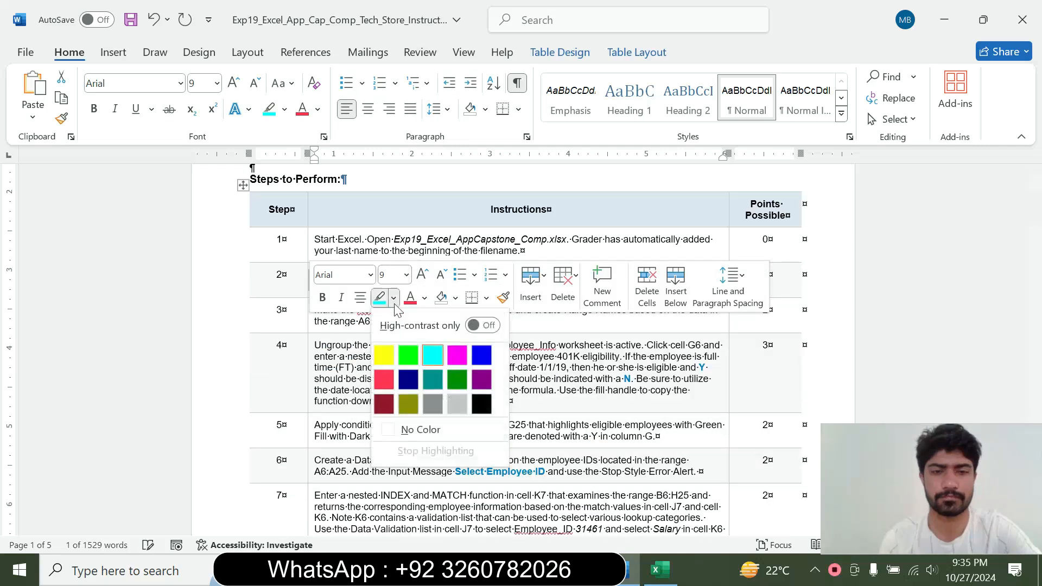
{"action": "left_click", "coordinate": [429, 432]}
{"action": "left_click", "coordinate": [353, 390]}
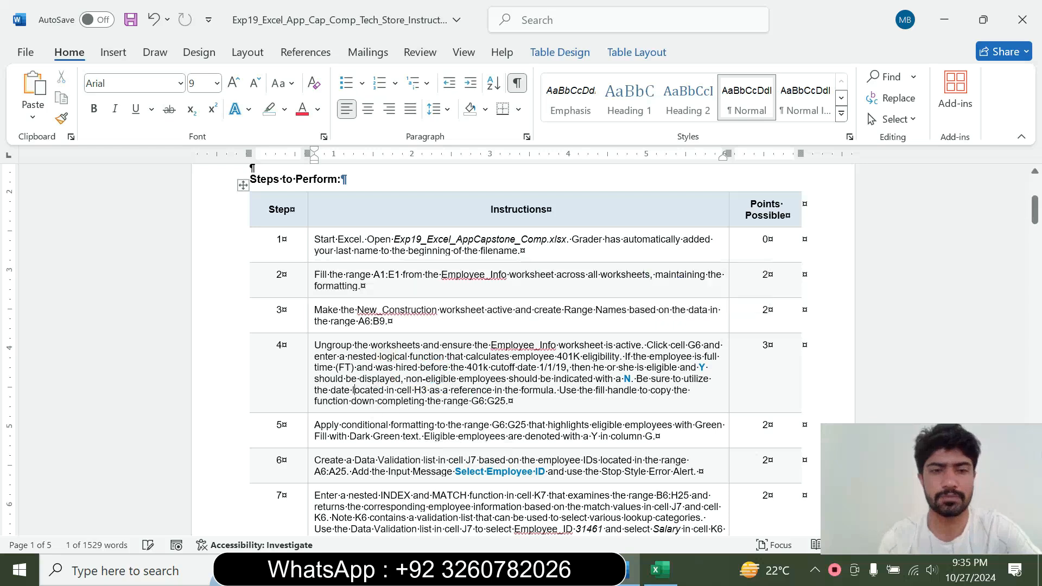
- Set the step 3 instruction text to 12 pt and highlight it in turquoise
{"action": "left_click", "coordinate": [308, 326]}
{"action": "left_click", "coordinate": [406, 274]}
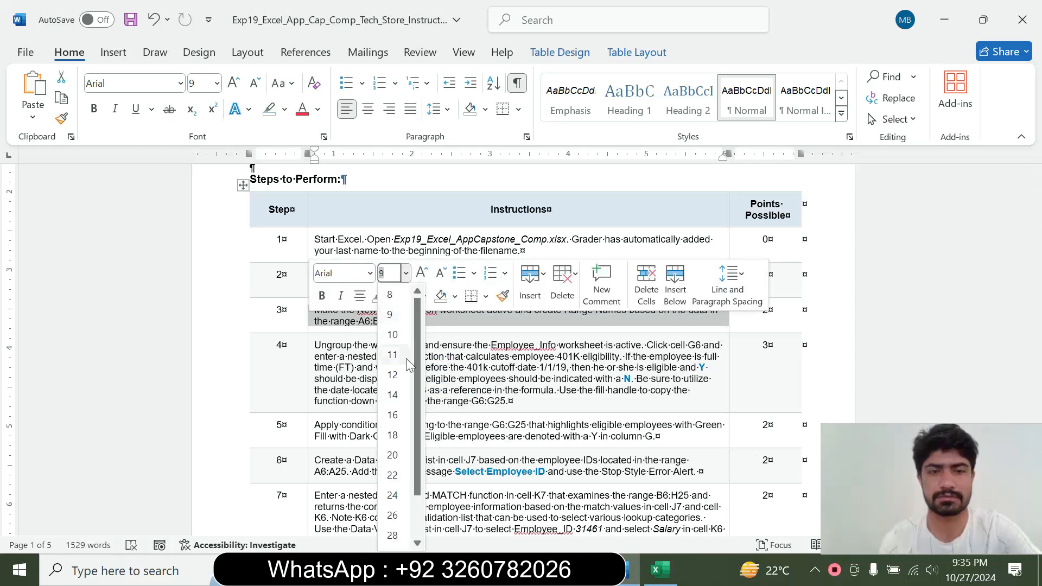
{"action": "left_click", "coordinate": [392, 374]}
{"action": "left_click", "coordinate": [393, 297]}
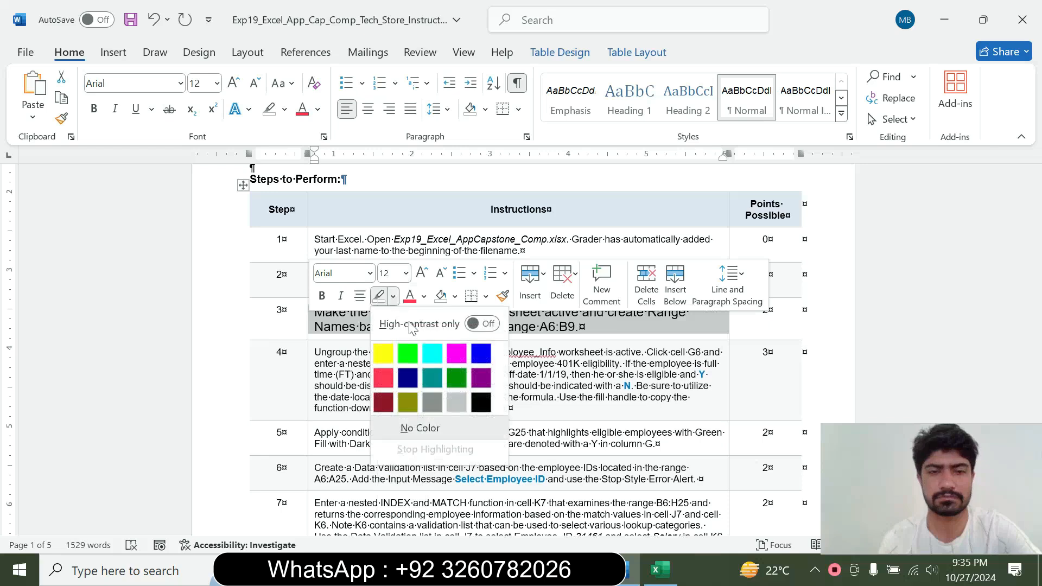
{"action": "left_click", "coordinate": [432, 354]}
- Read step 3 in Word, then switch to Excel and make the New_Construction worksheet active
{"action": "left_click_drag", "start_coordinate": [315, 311], "coordinate": [578, 326]}
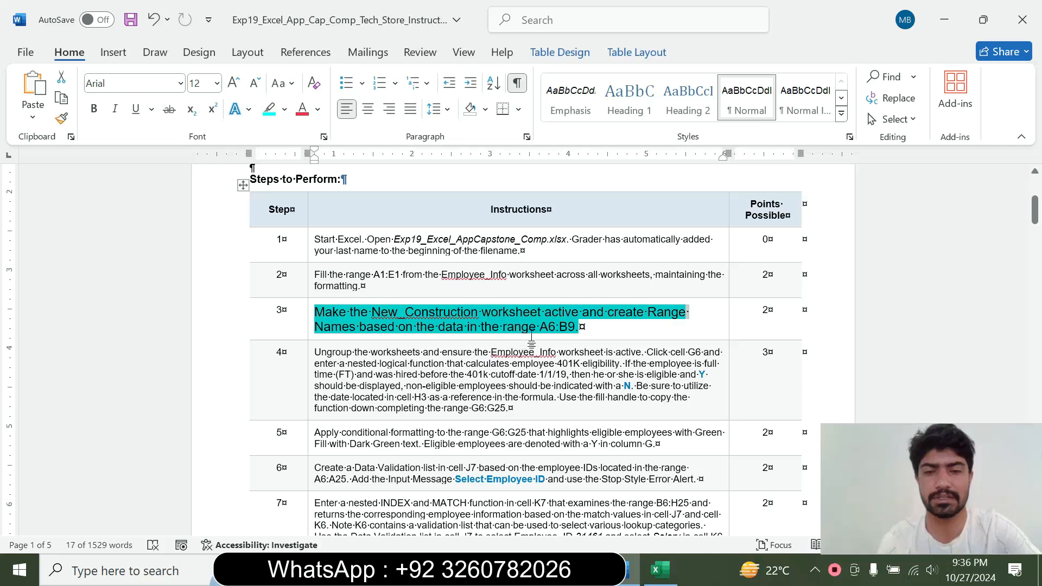
{"action": "left_click", "coordinate": [568, 328]}
{"action": "left_click_drag", "start_coordinate": [539, 328], "coordinate": [575, 328]}
{"action": "left_click", "coordinate": [399, 327]}
{"action": "left_click_drag", "start_coordinate": [351, 313], "coordinate": [535, 328]}
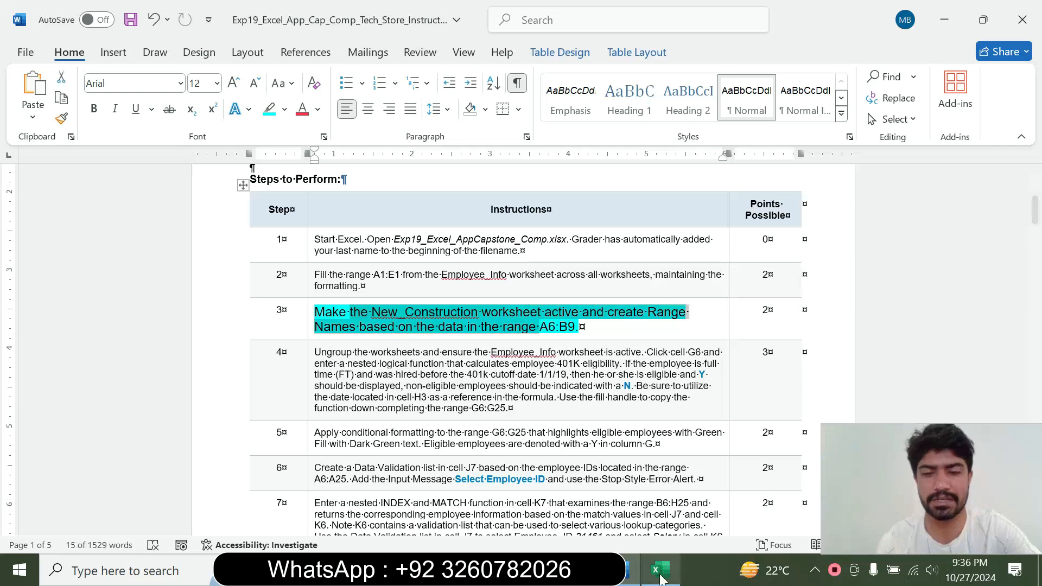
{"action": "left_click", "coordinate": [660, 570]}
{"action": "left_click", "coordinate": [226, 525]}
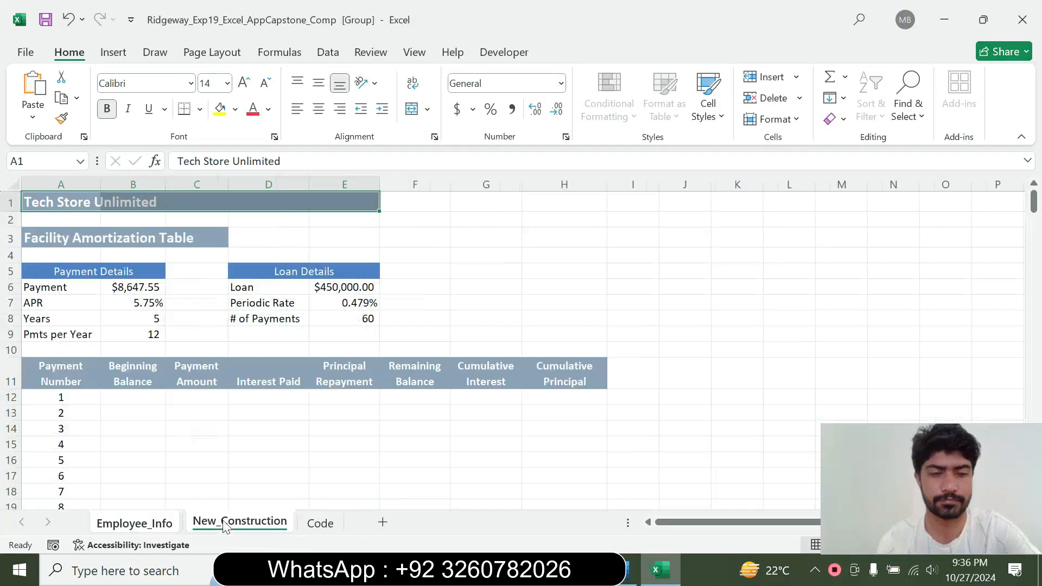
- Recheck the range in step 3 in Word and select A6:B9 on Excel's New_Construction worksheet
{"action": "left_click", "coordinate": [623, 575]}
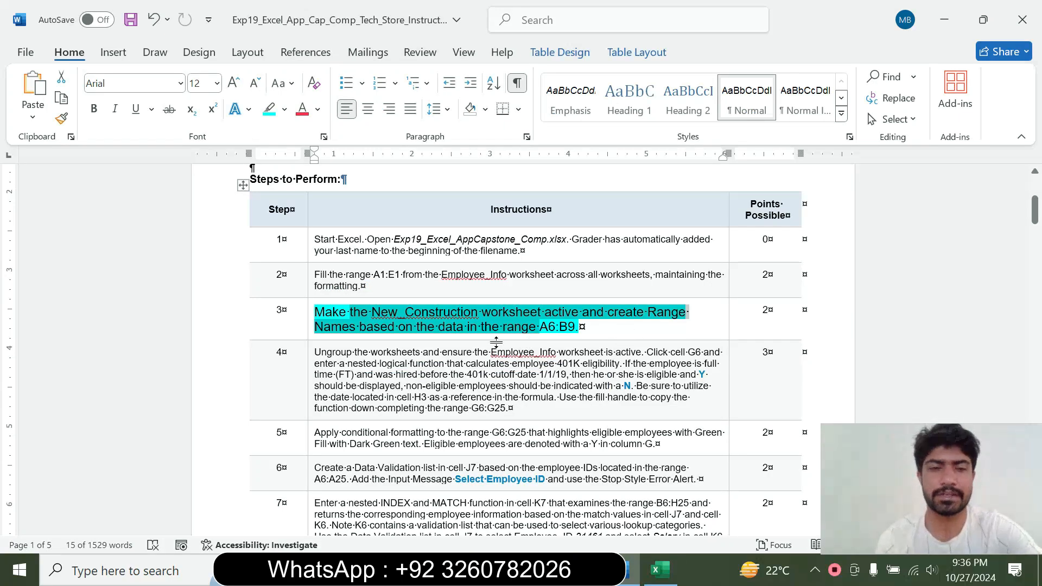
{"action": "left_click", "coordinate": [529, 326]}
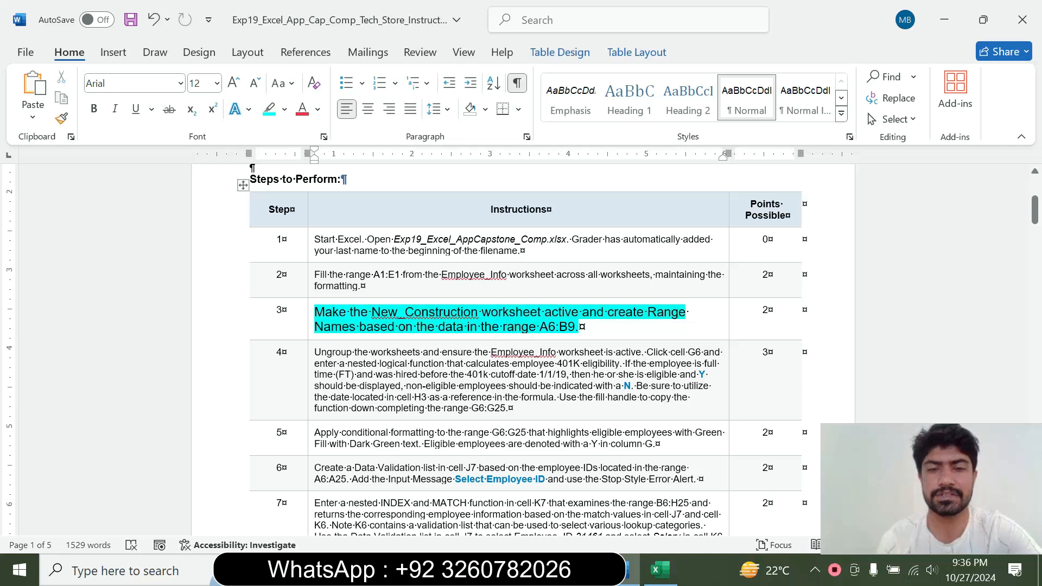
{"action": "left_click_drag", "start_coordinate": [540, 326], "coordinate": [574, 328]}
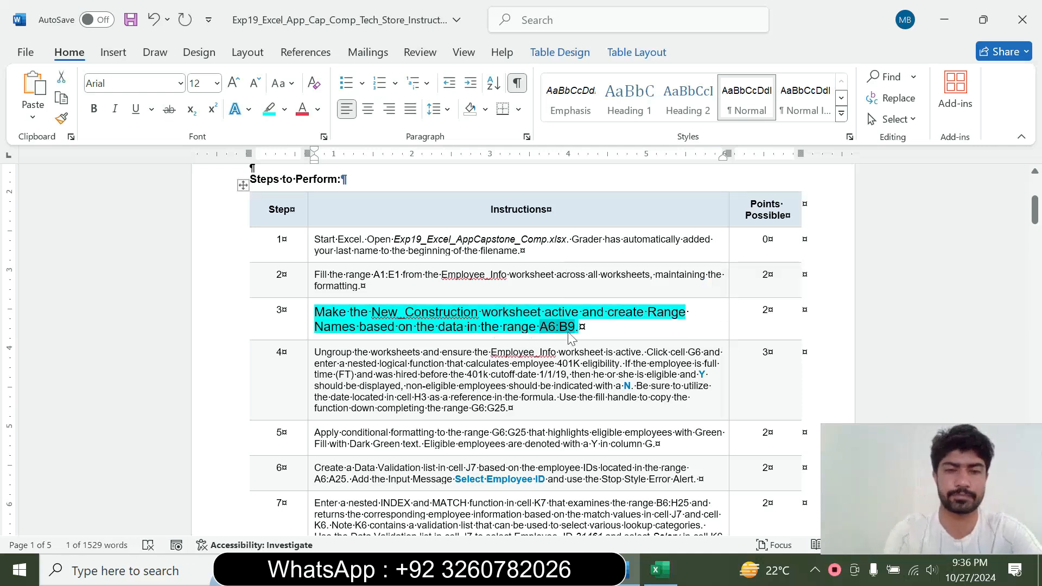
{"action": "left_click", "coordinate": [661, 570]}
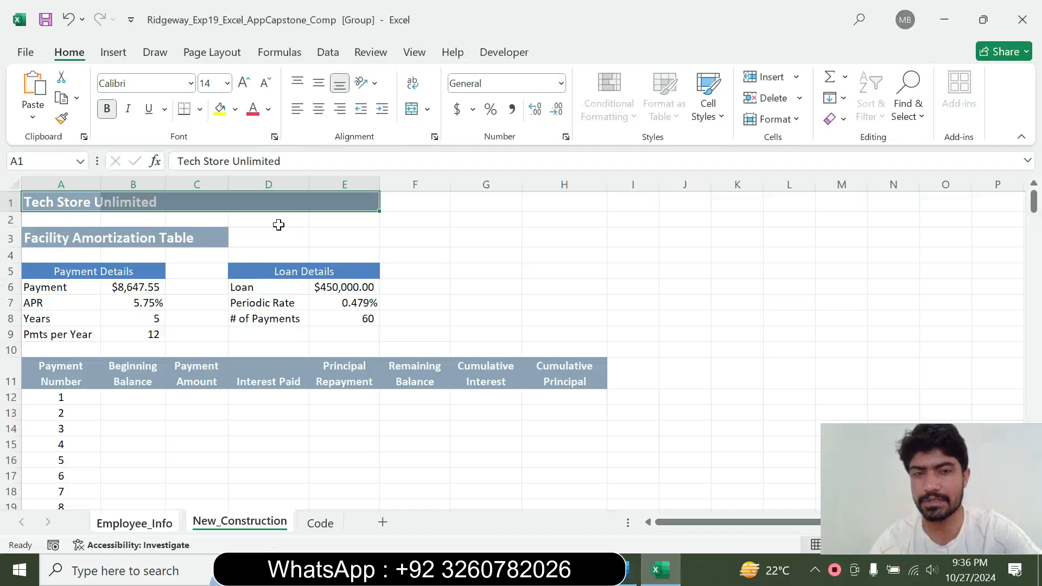
{"action": "left_click", "coordinate": [41, 162]}
{"action": "type", "text": "A6:B9"}
{"action": "key", "text": "Return"}
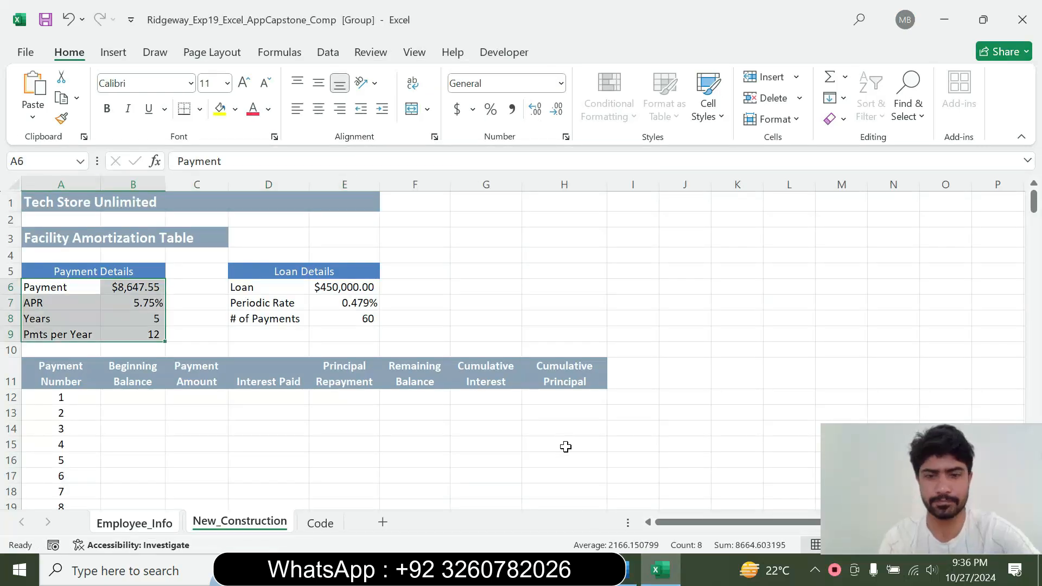
- Recheck step 3 in Word and create range names from the left column of A6:B9 in Excel
{"action": "left_click", "coordinate": [631, 570]}
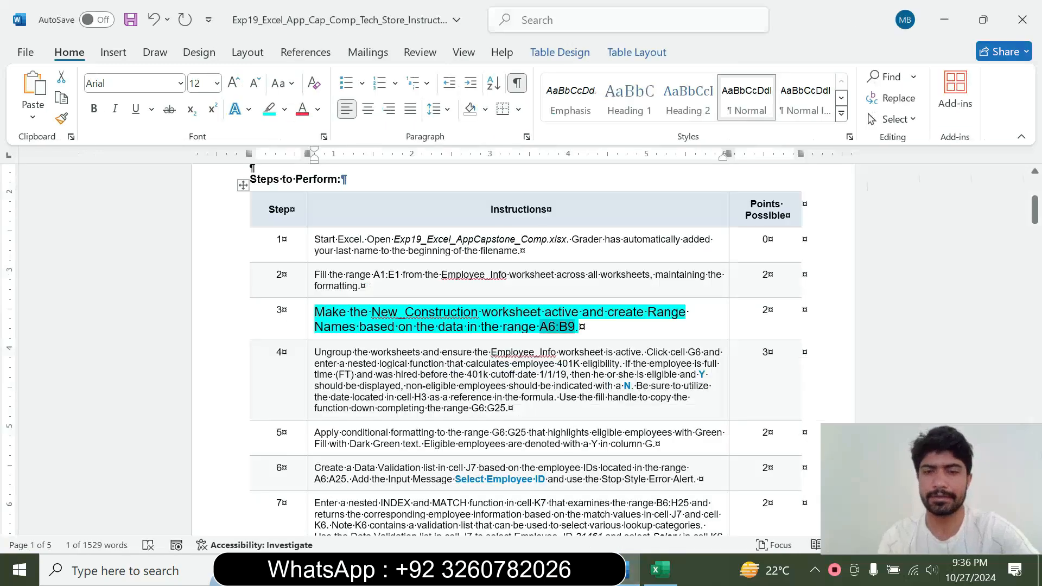
{"action": "left_click", "coordinate": [661, 570]}
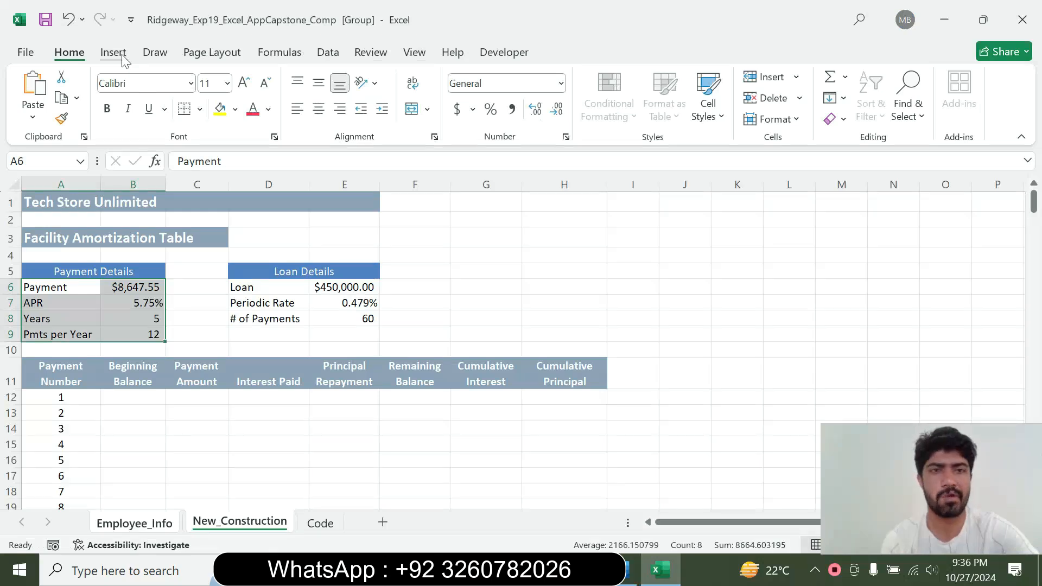
{"action": "left_click", "coordinate": [214, 56]}
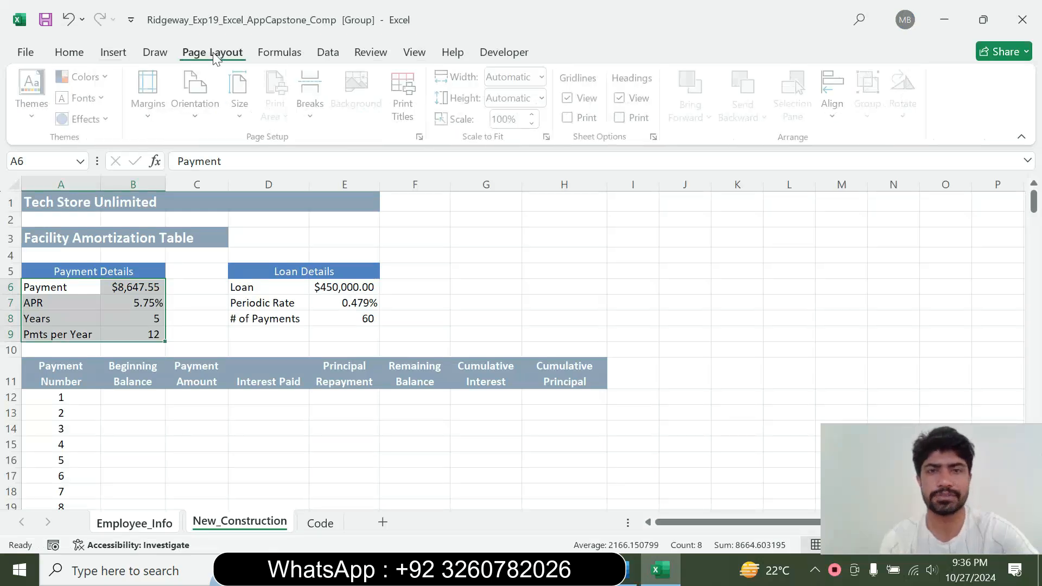
{"action": "left_click", "coordinate": [280, 55]}
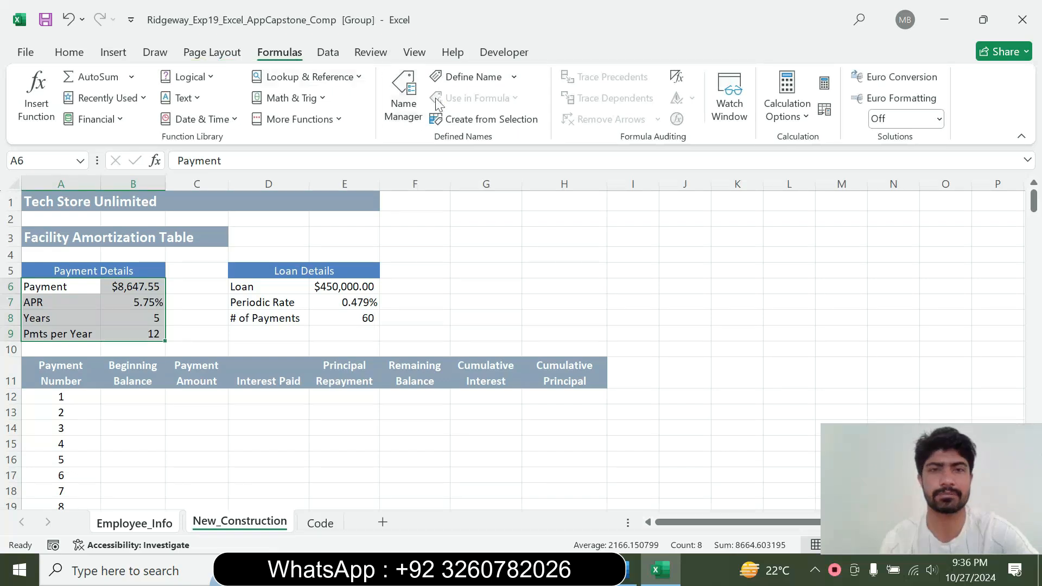
{"action": "left_click", "coordinate": [486, 122]}
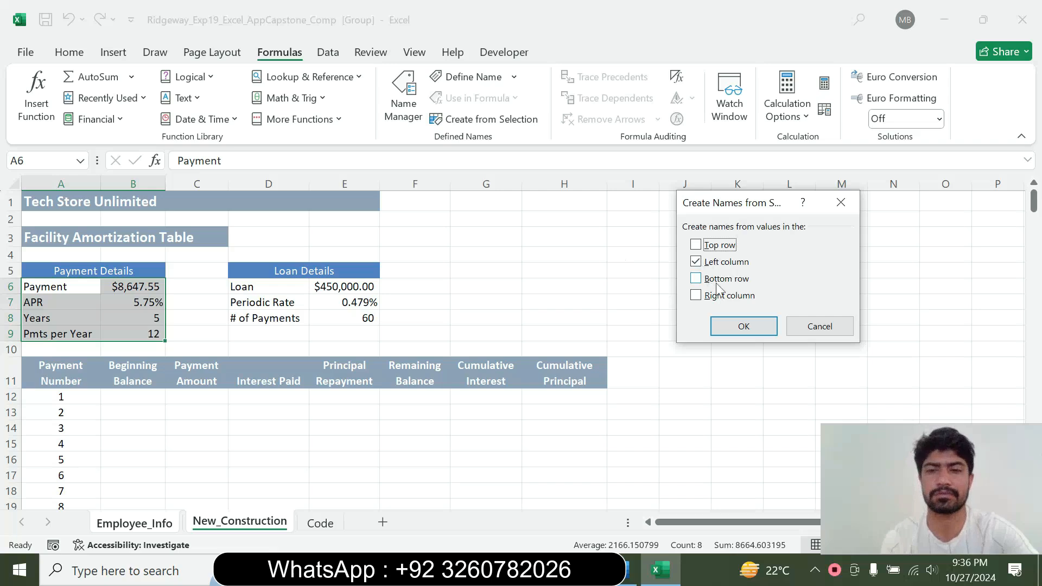
{"action": "left_click", "coordinate": [729, 323]}
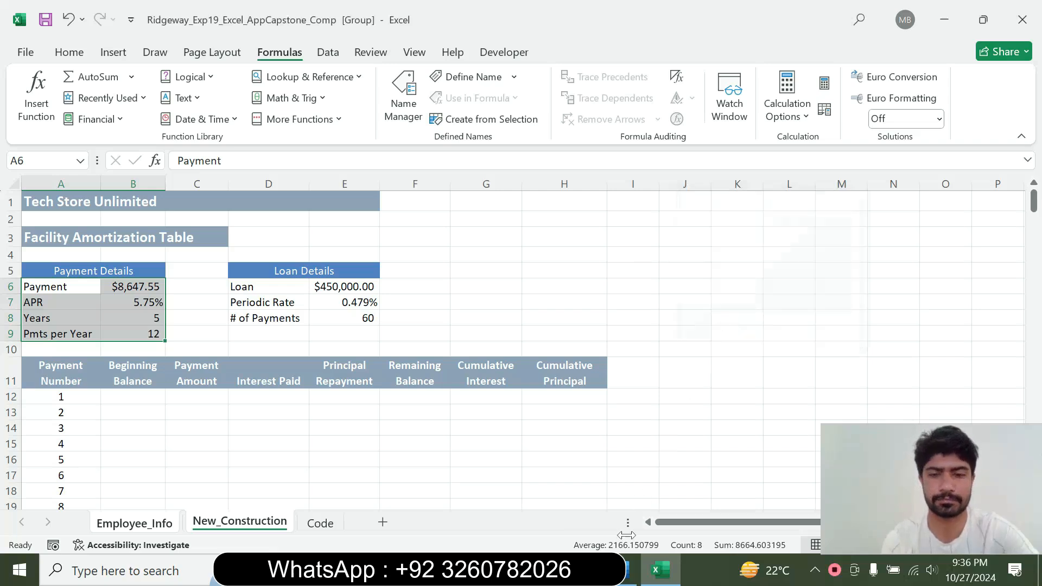
- Switch to Word and reset the step 3 instruction to 9 pt with no highlight colour
{"action": "left_click", "coordinate": [631, 570]}
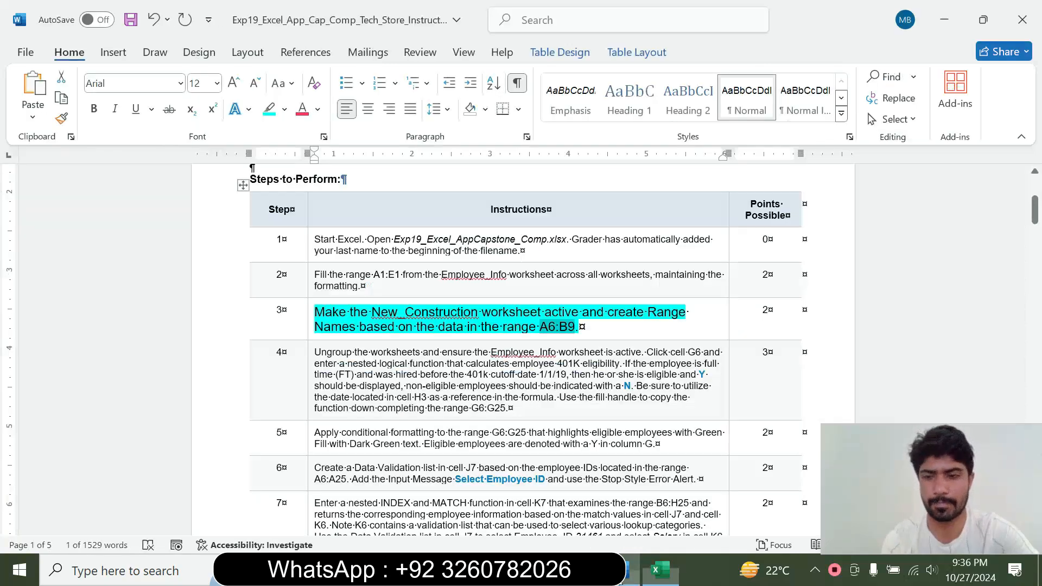
{"action": "left_click", "coordinate": [309, 319]}
{"action": "left_click", "coordinate": [407, 266]}
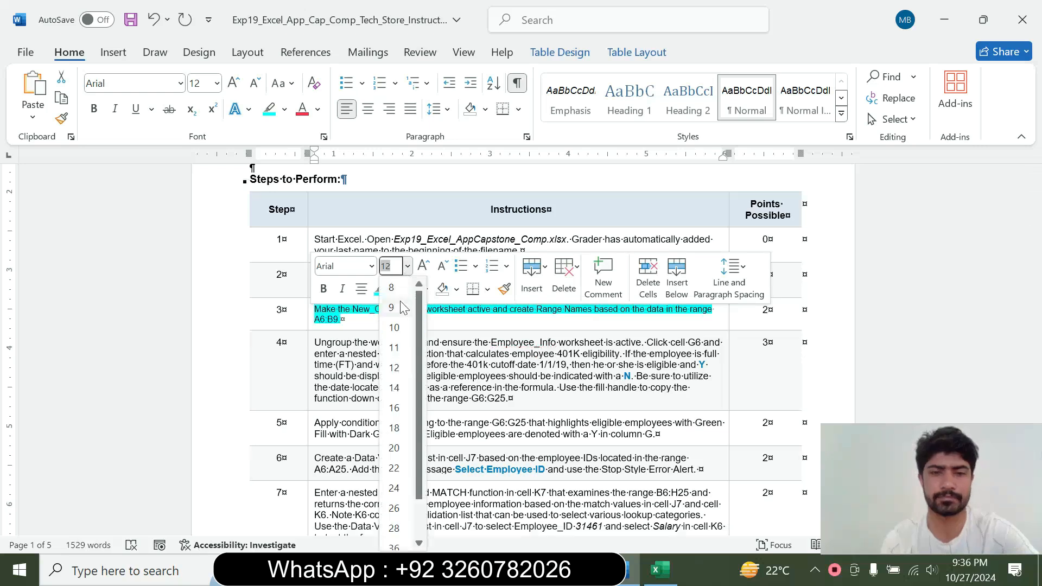
{"action": "left_click", "coordinate": [400, 308]}
{"action": "left_click", "coordinate": [394, 289]}
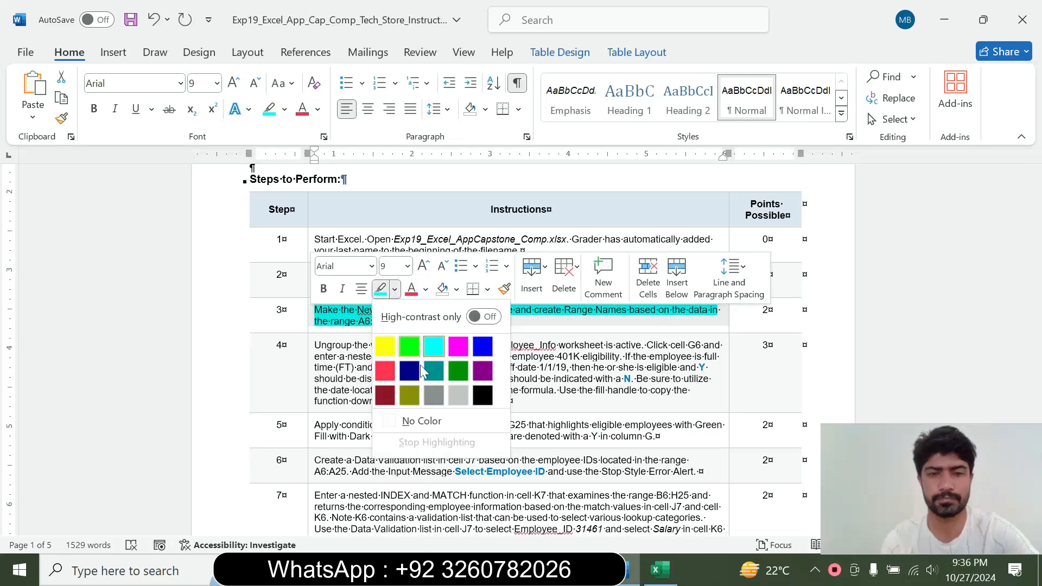
{"action": "left_click", "coordinate": [422, 421]}
{"action": "left_click", "coordinate": [379, 379]}
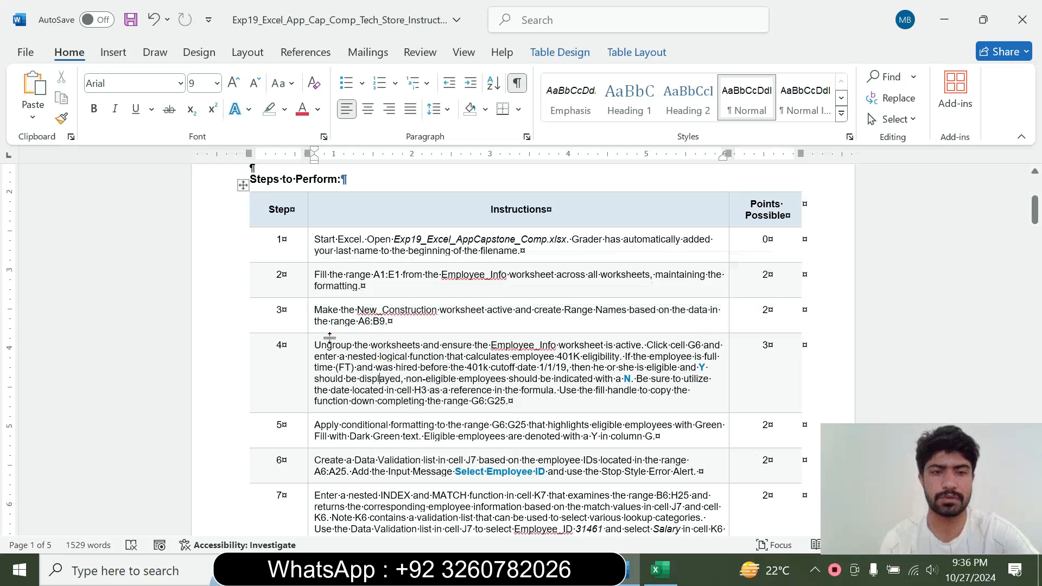
- Set the step 4 instruction text to 14 pt and highlight it in turquoise
{"action": "left_click", "coordinate": [311, 384]}
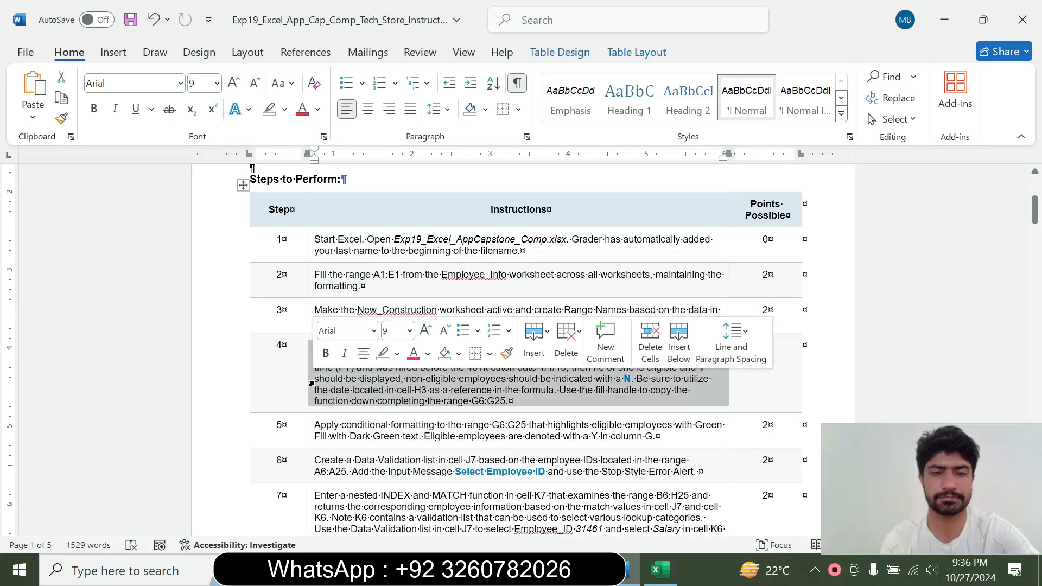
{"action": "left_click", "coordinate": [409, 331]}
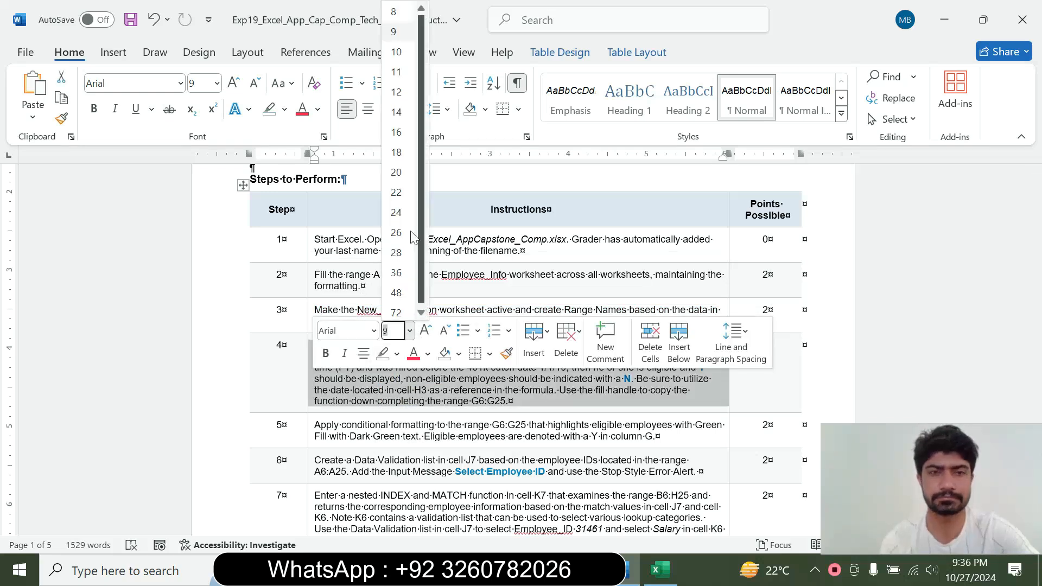
{"action": "left_click", "coordinate": [397, 112]}
{"action": "left_click", "coordinate": [284, 109]}
{"action": "left_click", "coordinate": [321, 166]}
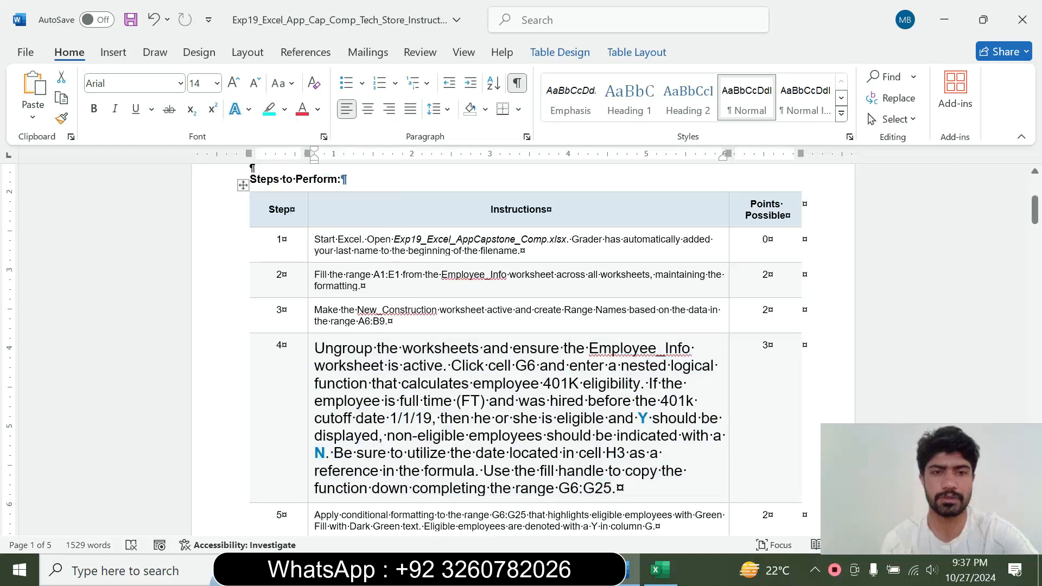
- Read step 4's instructions on ungrouping the worksheets and calculating 401K eligibility
{"action": "left_click_drag", "start_coordinate": [1036, 217], "coordinate": [1037, 230]}
{"action": "left_click_drag", "start_coordinate": [316, 233], "coordinate": [470, 362]}
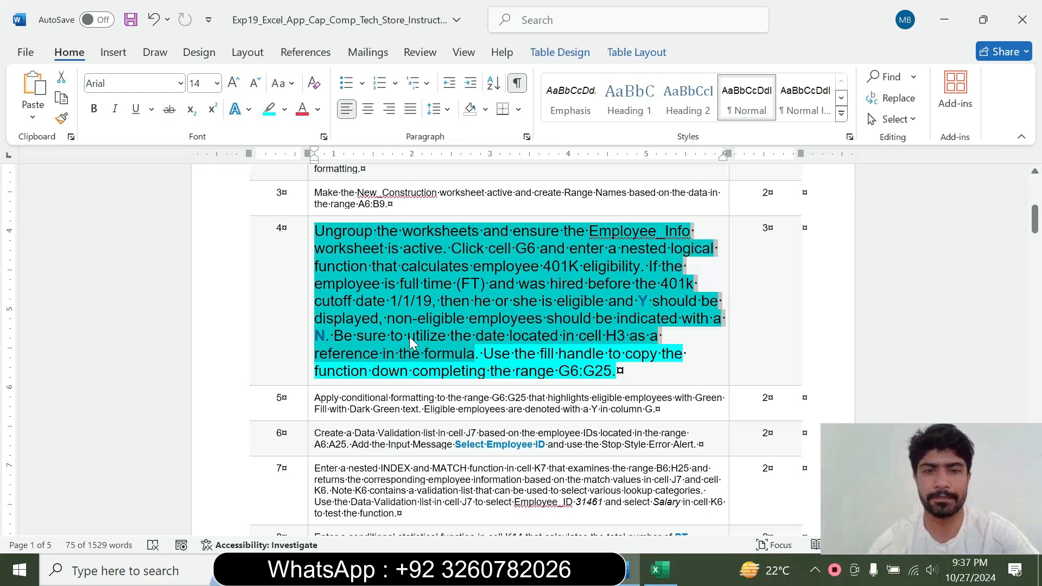
{"action": "left_click", "coordinate": [405, 247]}
{"action": "left_click_drag", "start_coordinate": [379, 230], "coordinate": [464, 226]}
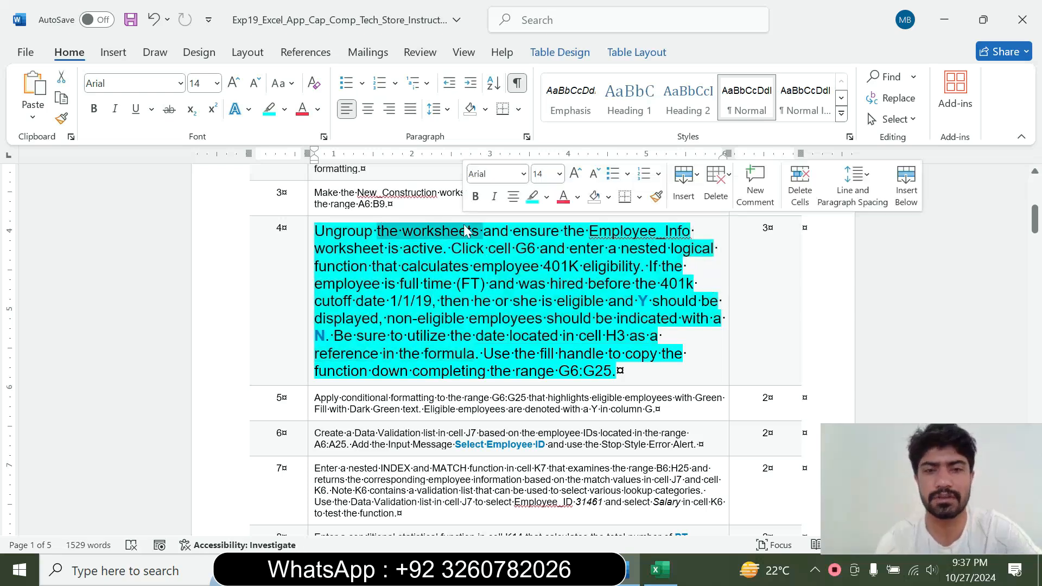
- Ungroup the worksheets in Excel with Employee_Info active and recheck step 4 in Word before returning to Excel
{"action": "left_click", "coordinate": [658, 569]}
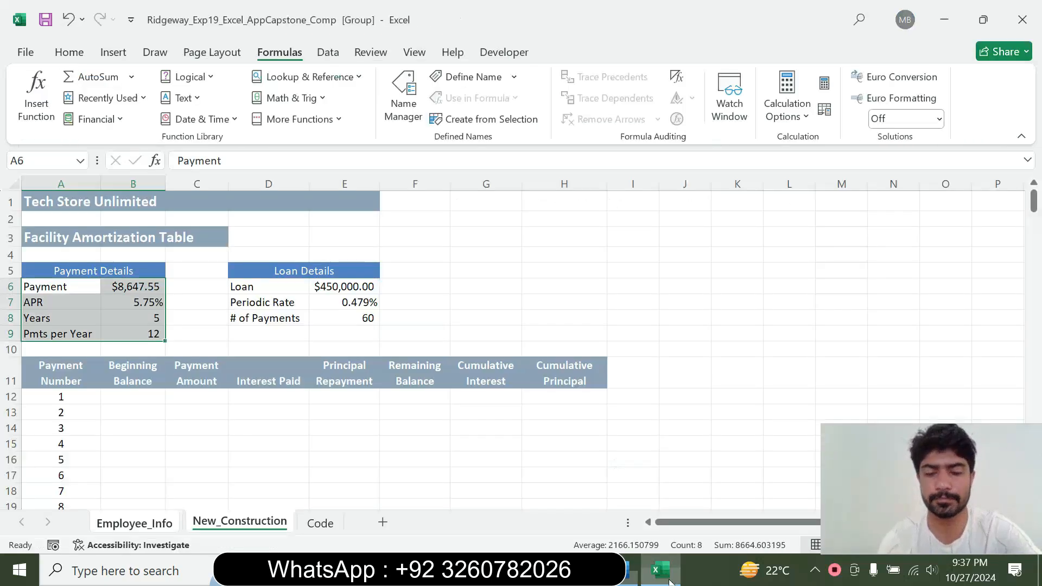
{"action": "right_click", "coordinate": [132, 525]}
{"action": "left_click", "coordinate": [187, 513]}
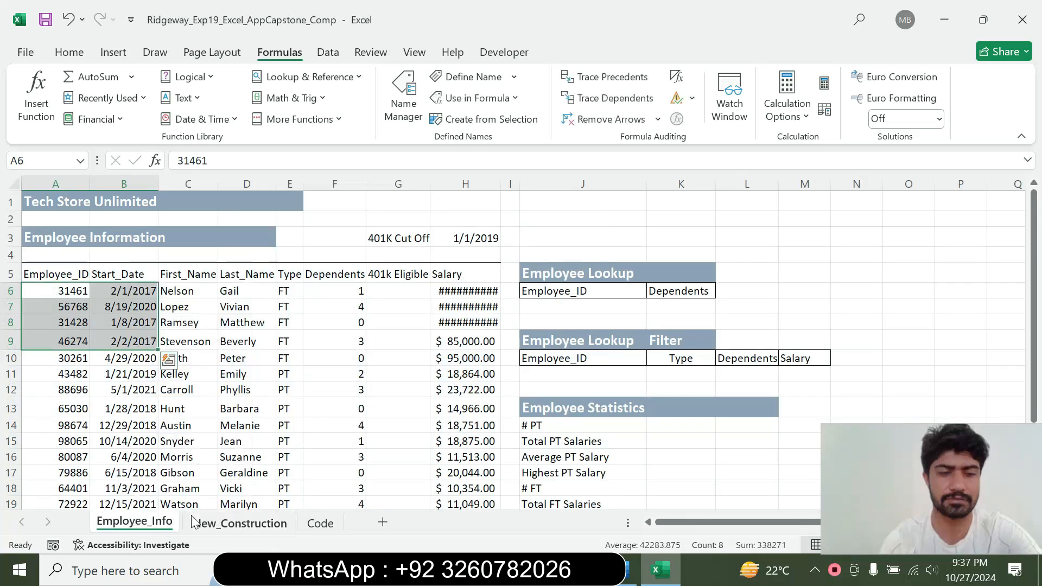
{"action": "left_click", "coordinate": [630, 570]}
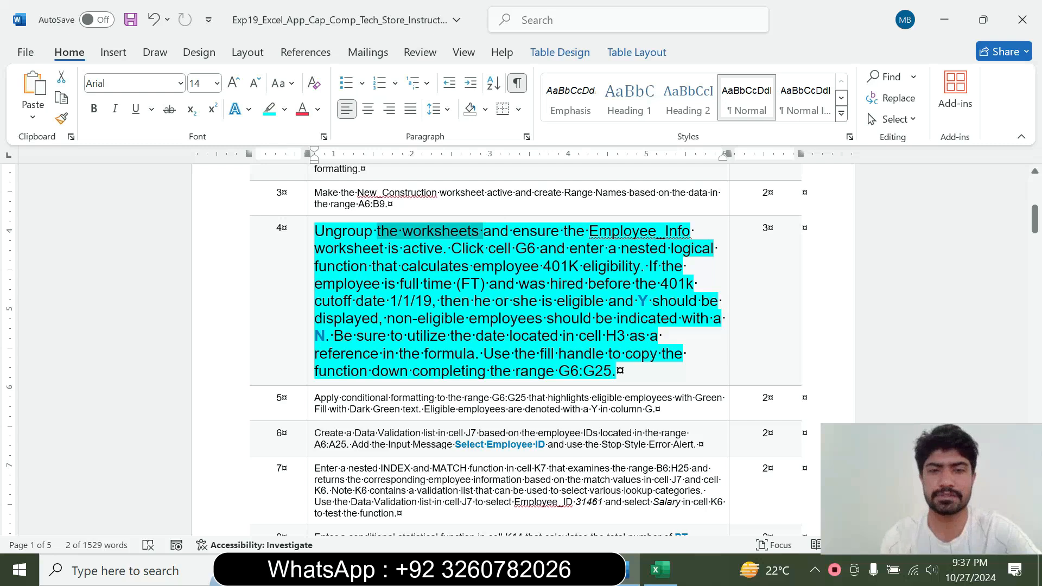
{"action": "left_click", "coordinate": [658, 569]}
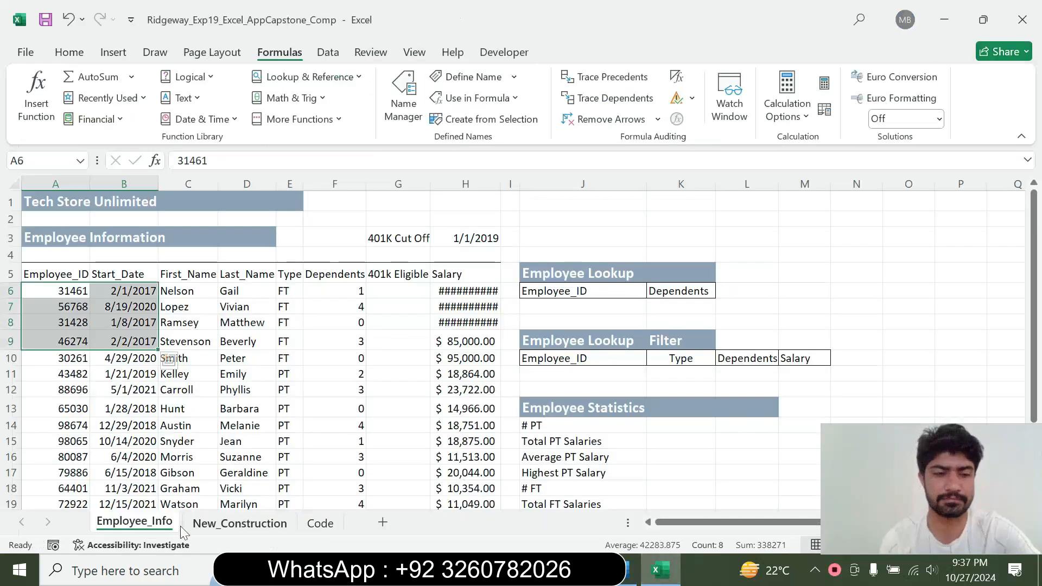
- Recheck step 4 in Word and start an IF function with its argument entry in Employee_Info cell G6 in Excel
{"action": "left_click", "coordinate": [179, 441]}
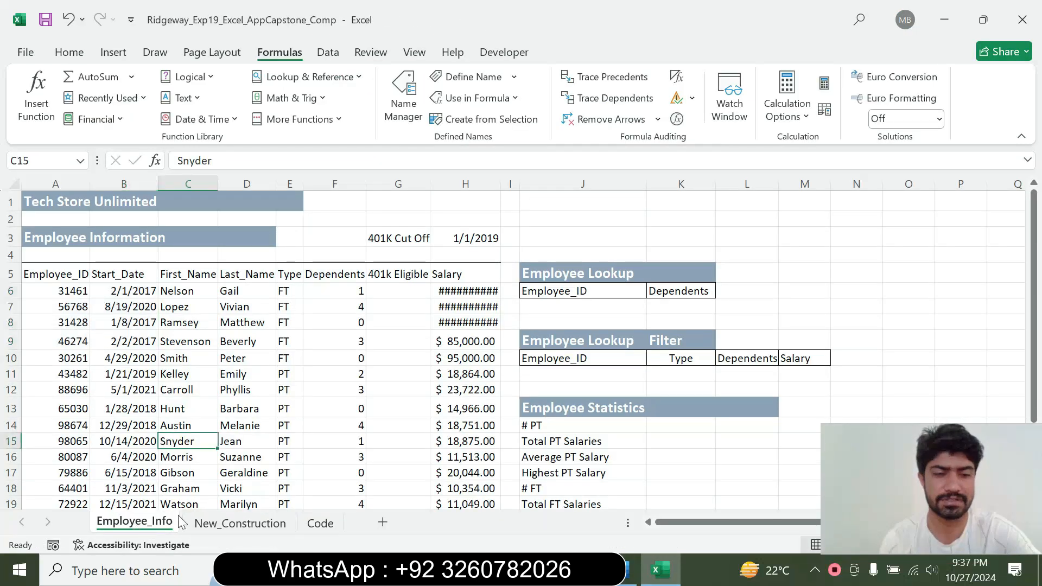
{"action": "left_click", "coordinate": [630, 570]}
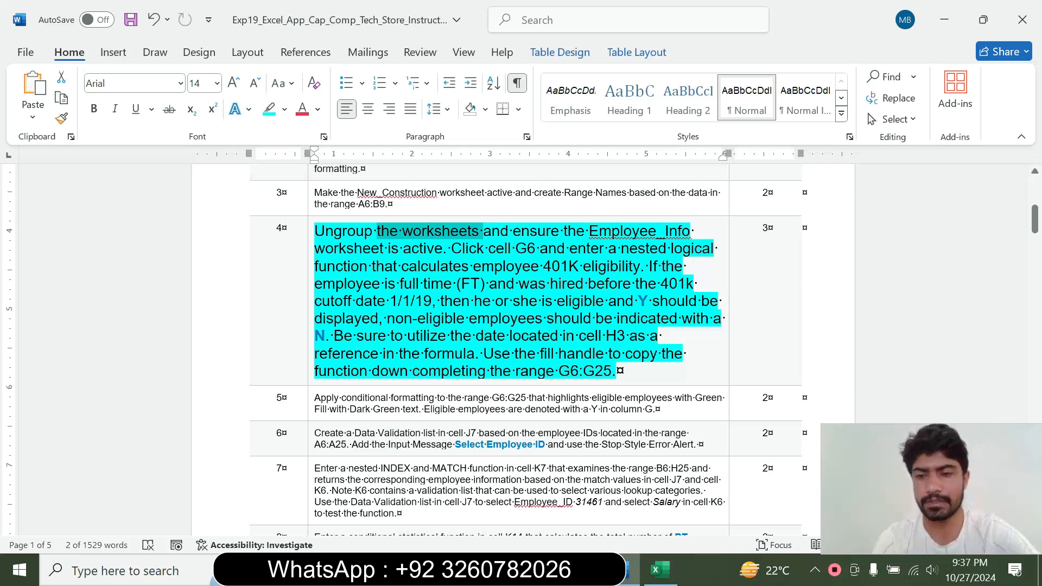
{"action": "left_click", "coordinate": [660, 570]}
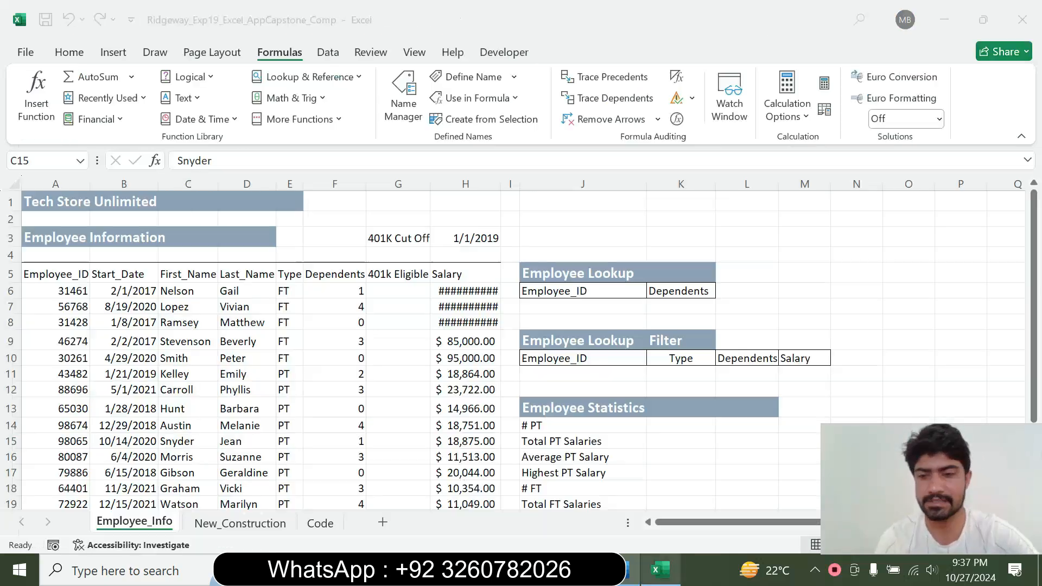
{"action": "left_click", "coordinate": [395, 291]}
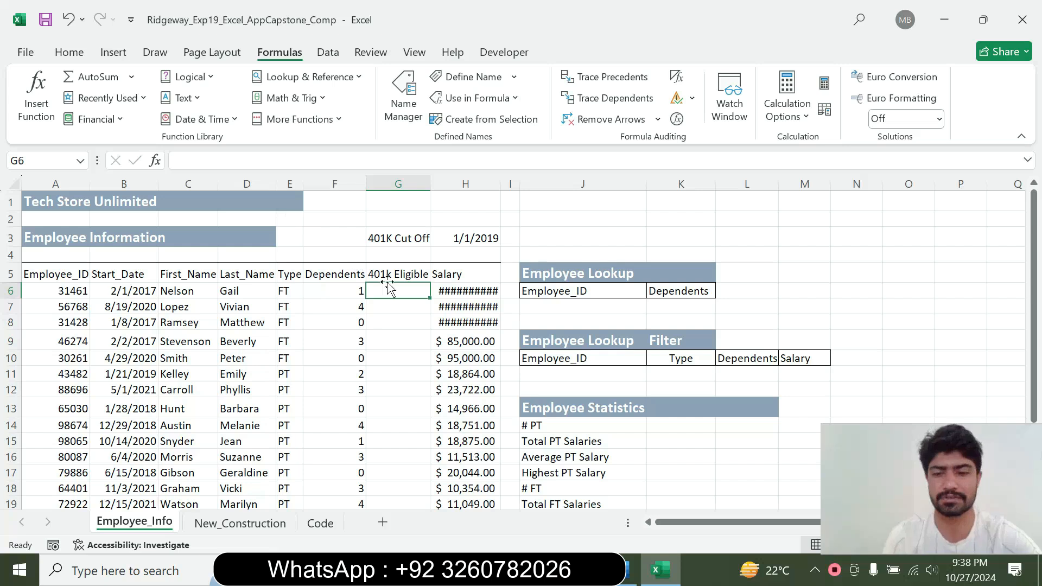
{"action": "type", "text": "=if"}
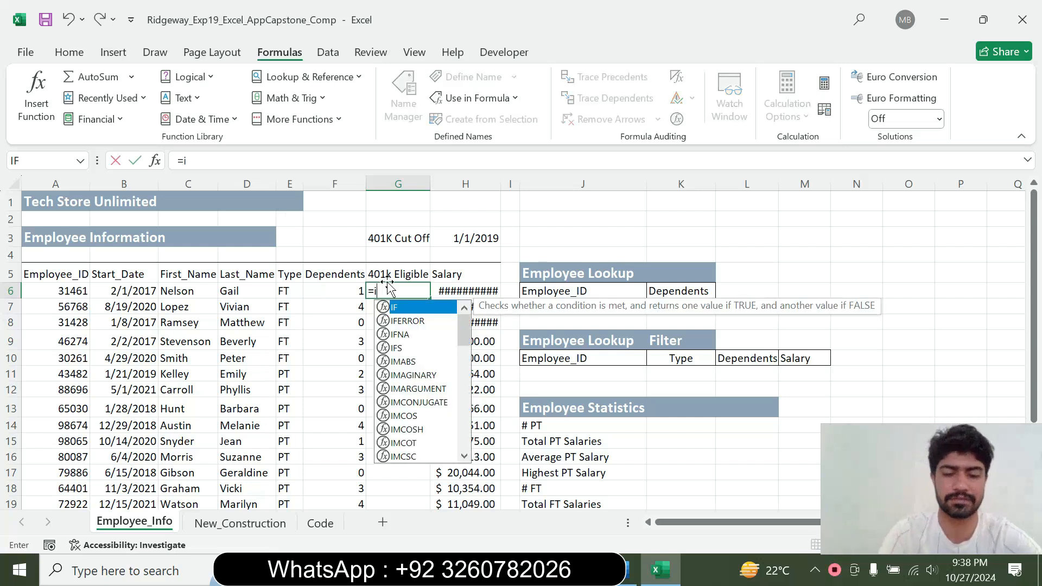
{"action": "double_click", "coordinate": [404, 308]}
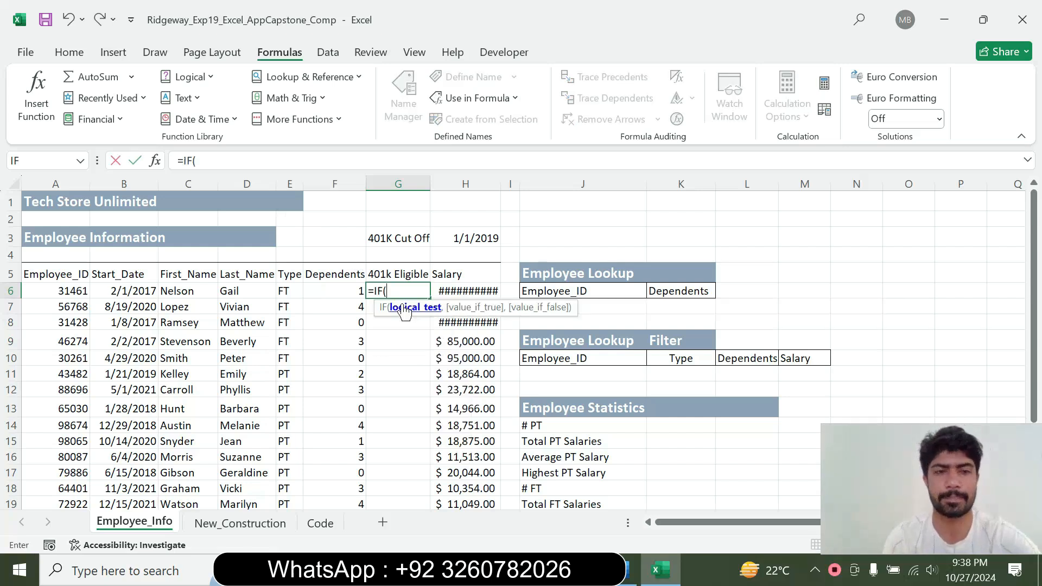
{"action": "left_click", "coordinate": [154, 163]}
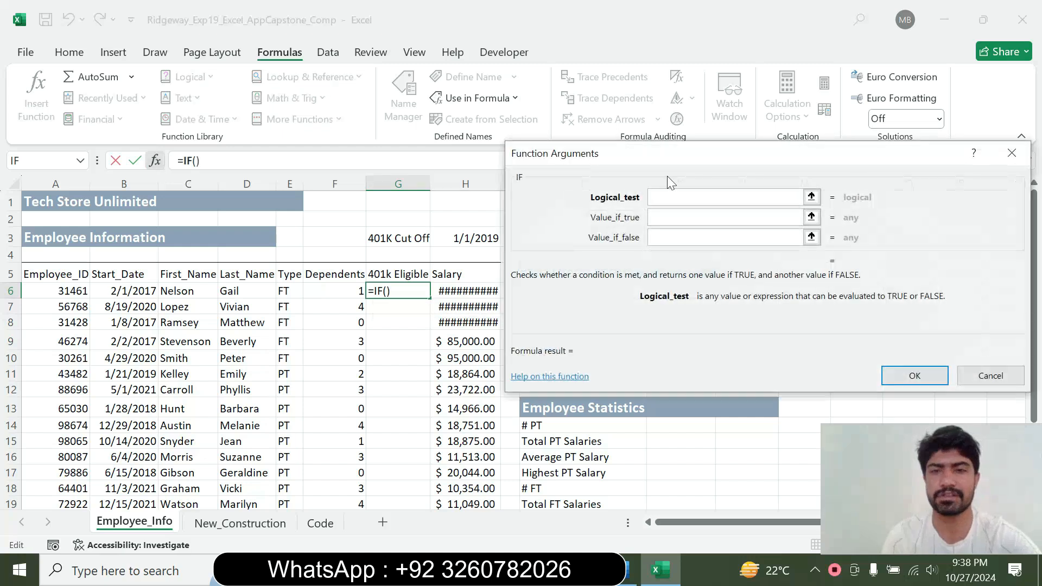
{"action": "left_click_drag", "start_coordinate": [667, 154], "coordinate": [557, 159]}
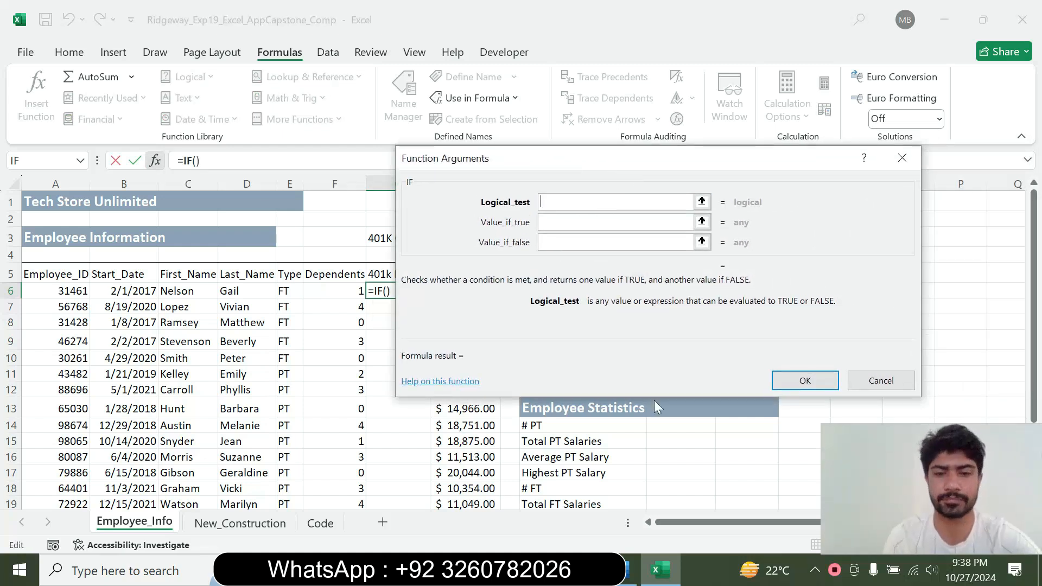
- Reread step 4 in Word and begin the IF logical test in Excel with AND(E6="FT", for full-time employees
{"action": "left_click", "coordinate": [631, 570]}
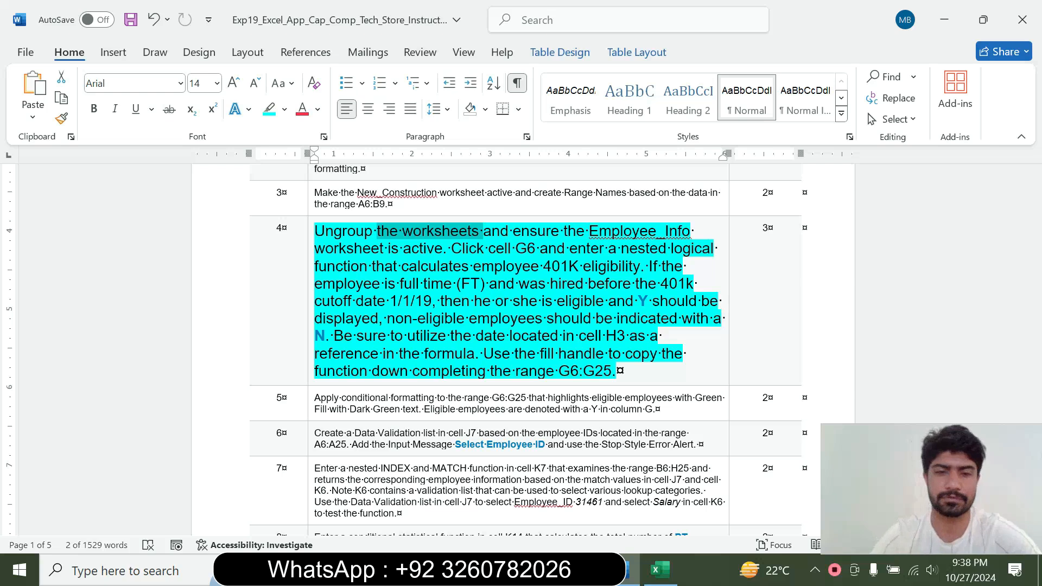
{"action": "left_click", "coordinate": [661, 567]}
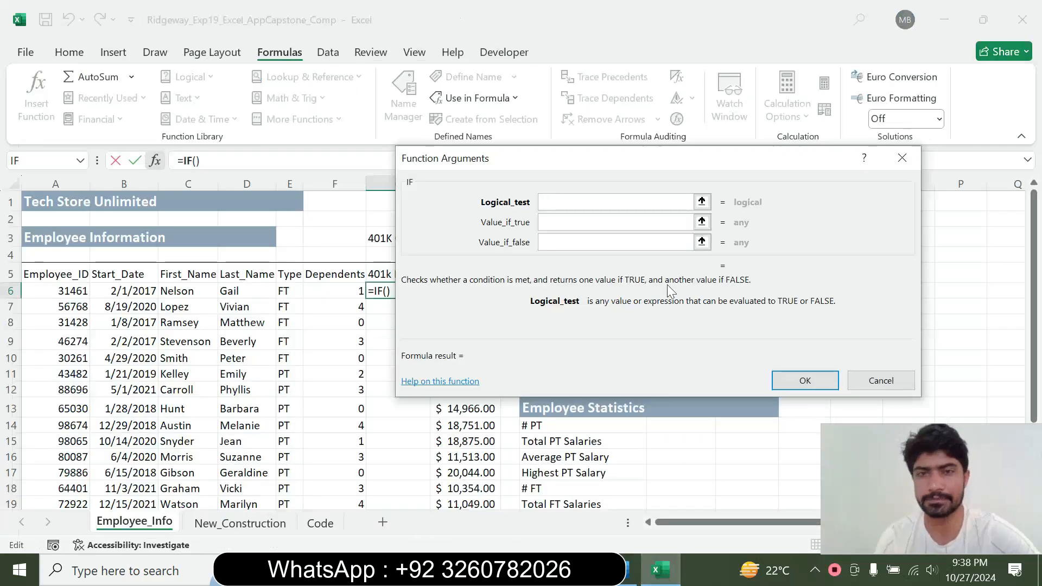
{"action": "type", "text": "AND("}
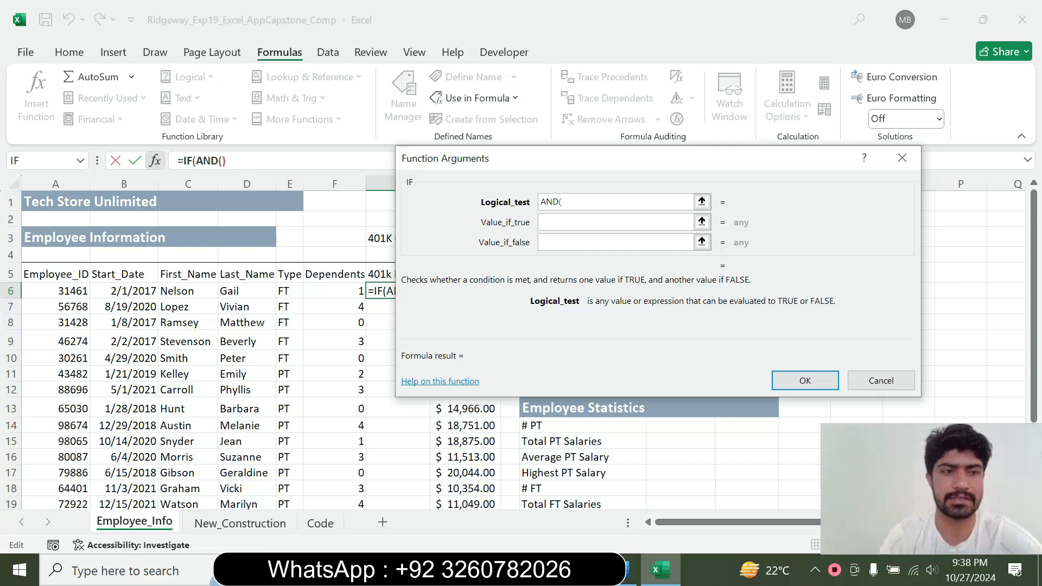
{"action": "left_click", "coordinate": [339, 288]}
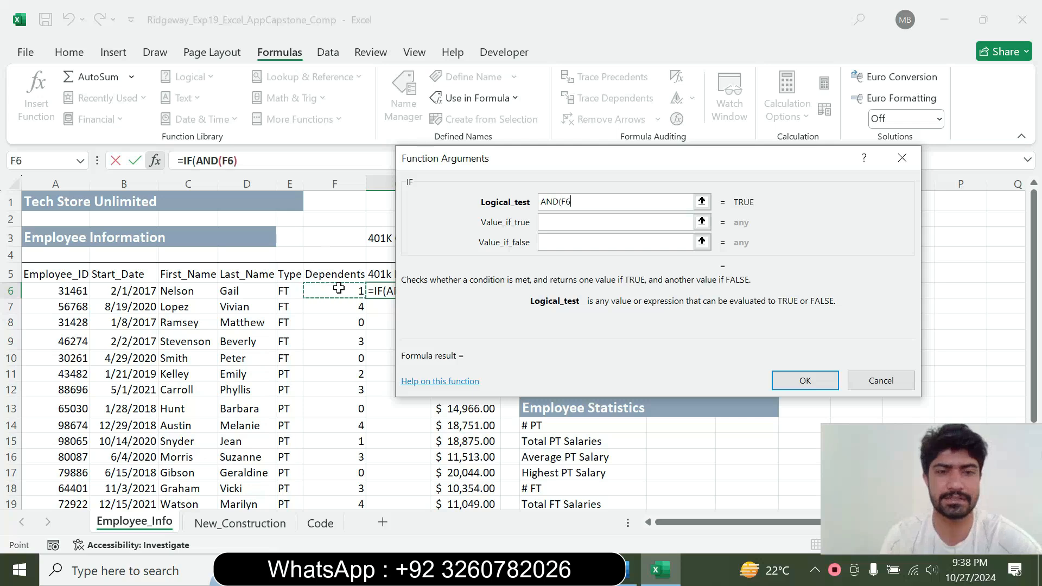
{"action": "left_click", "coordinate": [296, 290]}
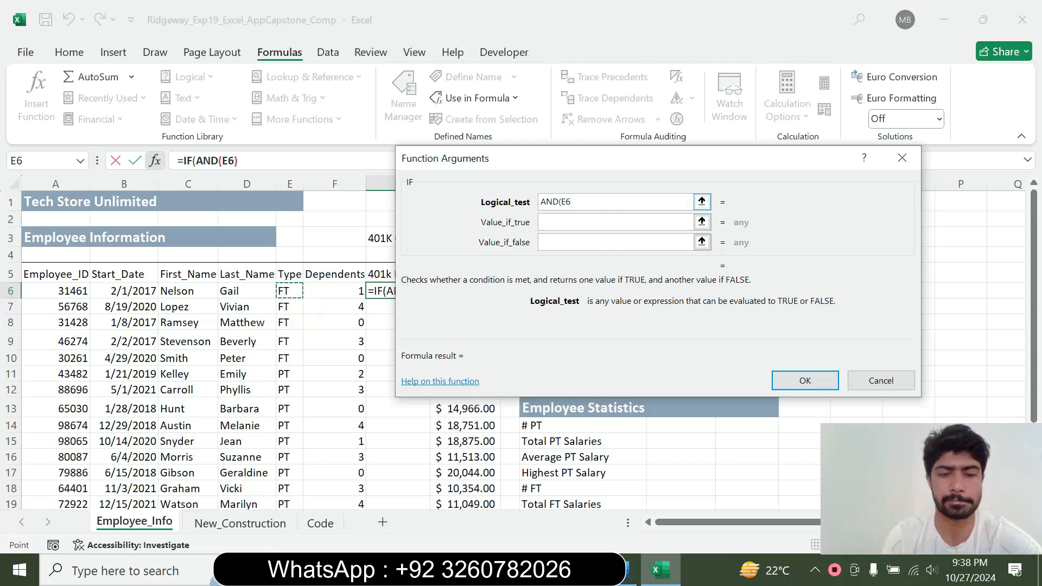
{"action": "type", "text": "="}
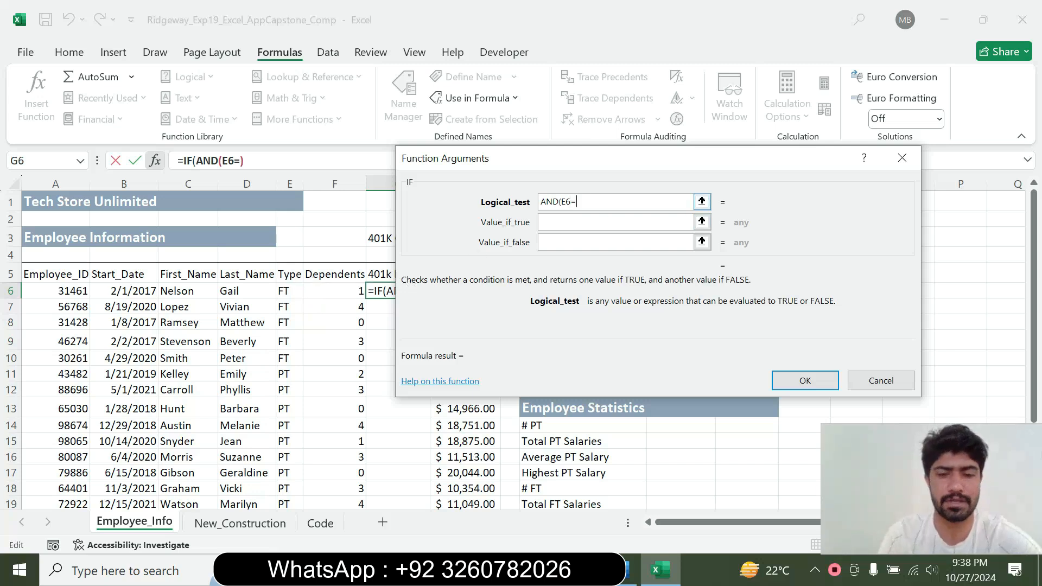
{"action": "type", "text": "\"FT"}
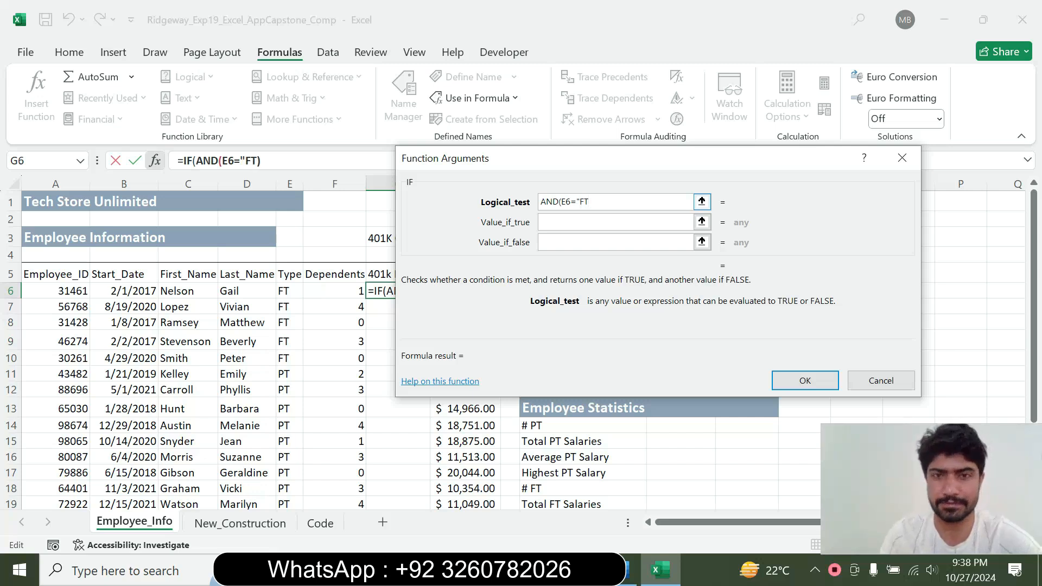
{"action": "type", "text": "\","}
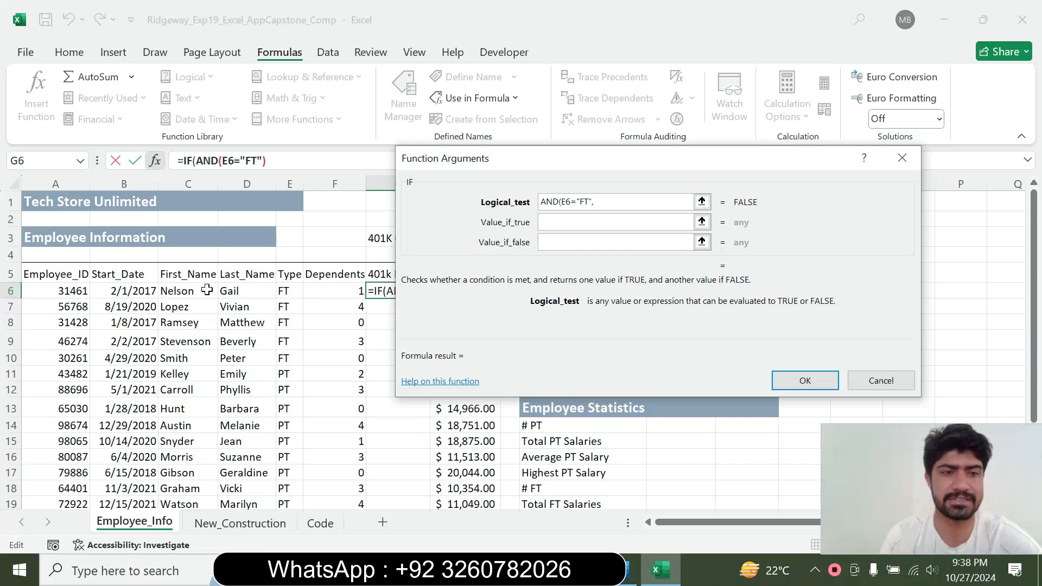
- Complete the AND logical test with the start-date condition B6<$H$3, using an absolute reference to the 401K cutoff date
{"action": "left_click", "coordinate": [143, 288]}
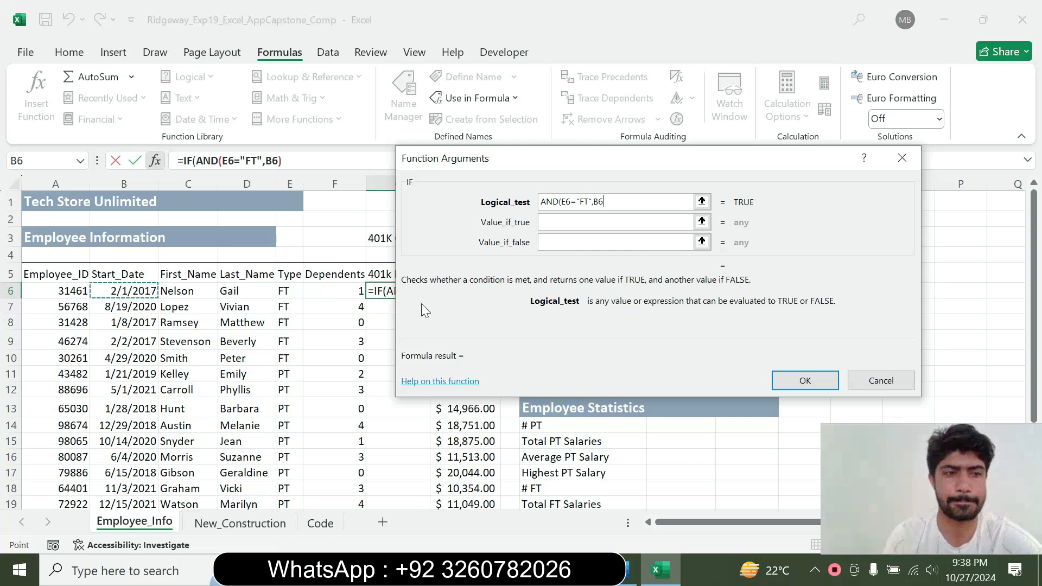
{"action": "type", "text": "<"}
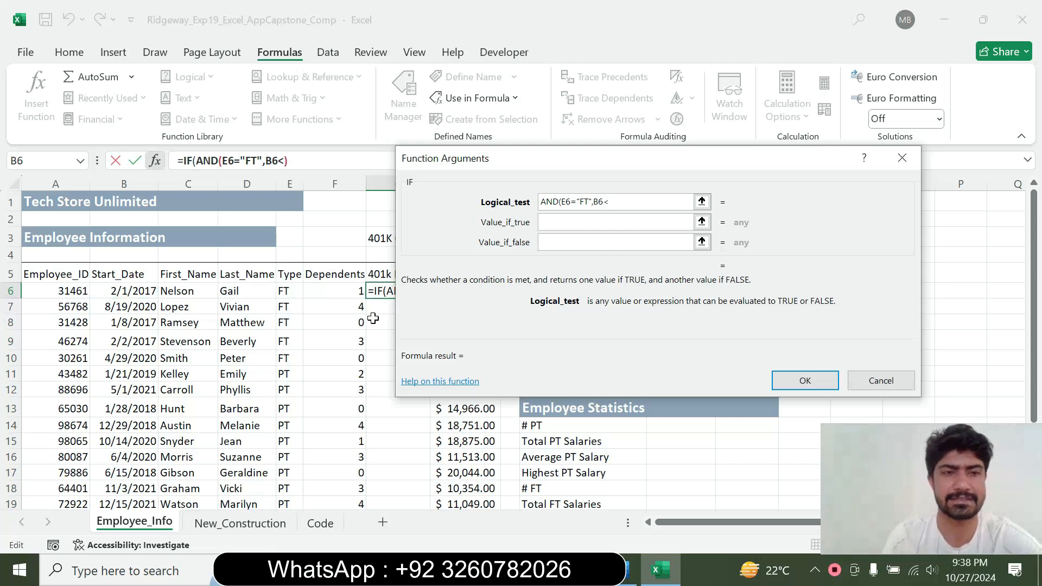
{"action": "left_click_drag", "start_coordinate": [485, 163], "coordinate": [681, 223]}
{"action": "left_click", "coordinate": [473, 235]}
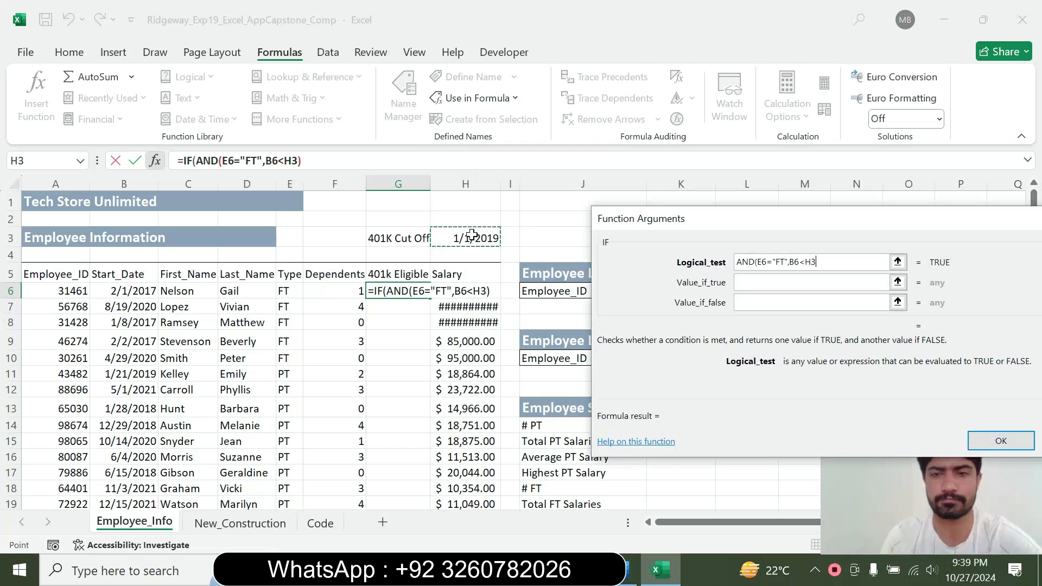
{"action": "key", "text": "F4"}
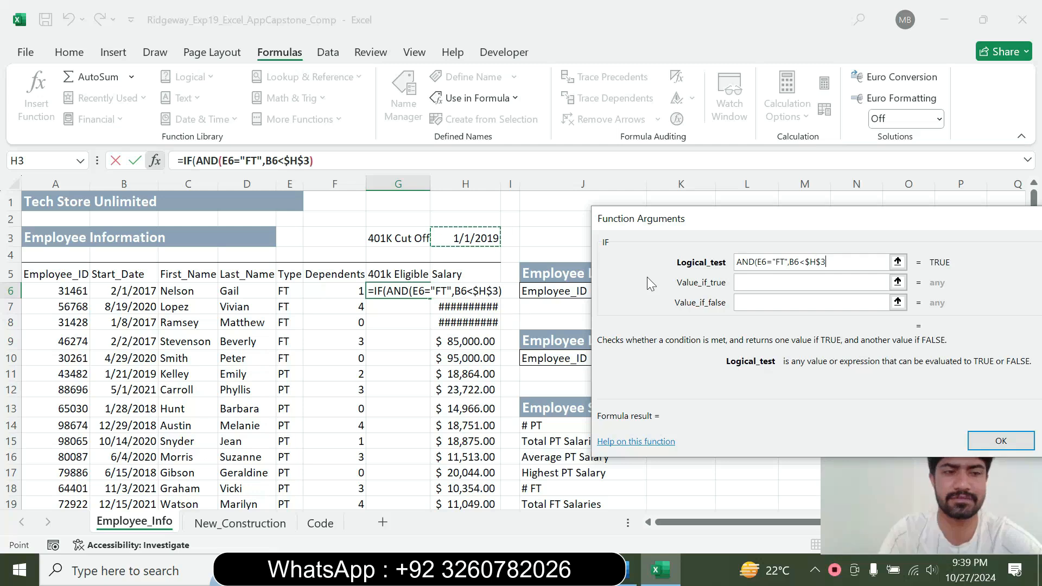
{"action": "type", "text": ")"}
{"action": "key", "text": "Tab"}
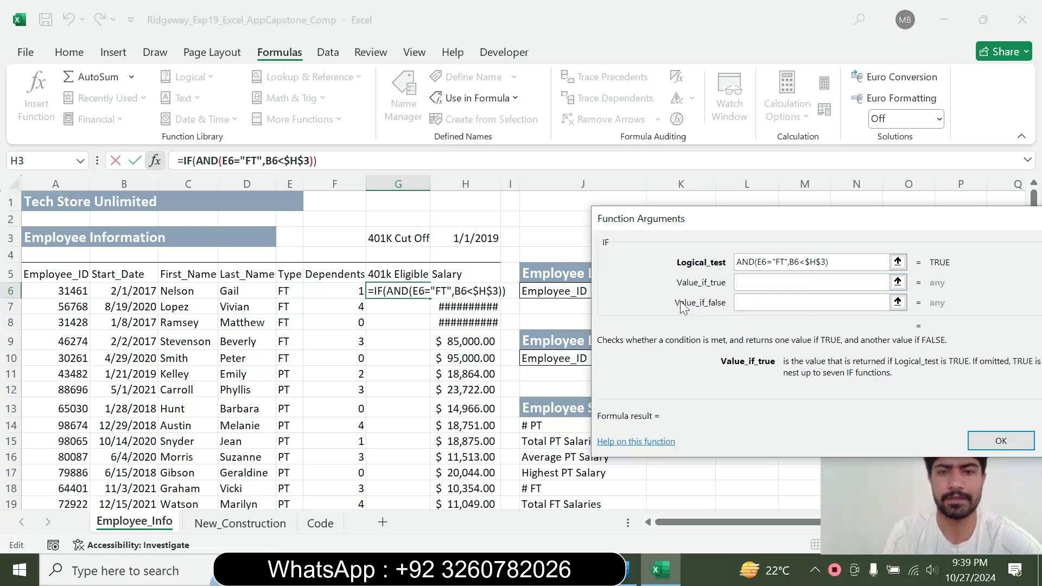
- Check step 4's outputs in Word, set the IF results to "Y" if true and "N" if false in Excel, and confirm the function
{"action": "left_click", "coordinate": [629, 568]}
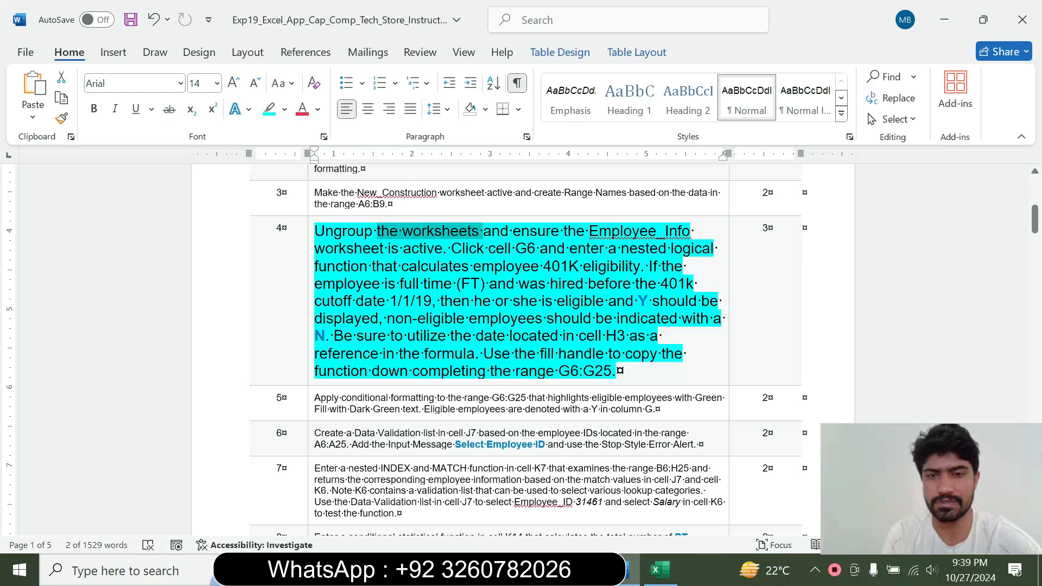
{"action": "left_click", "coordinate": [660, 577]}
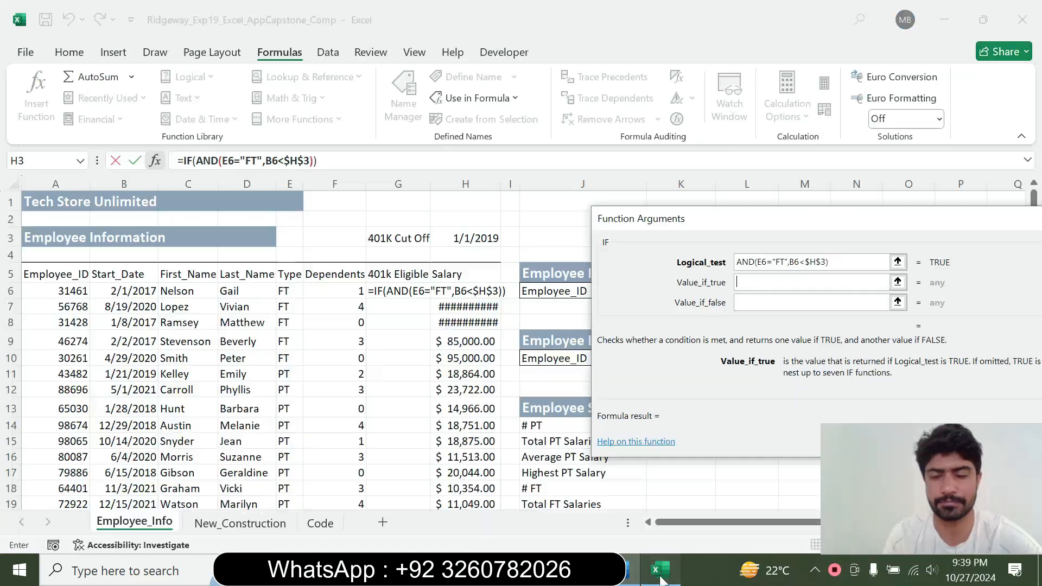
{"action": "type", "text": "\""}
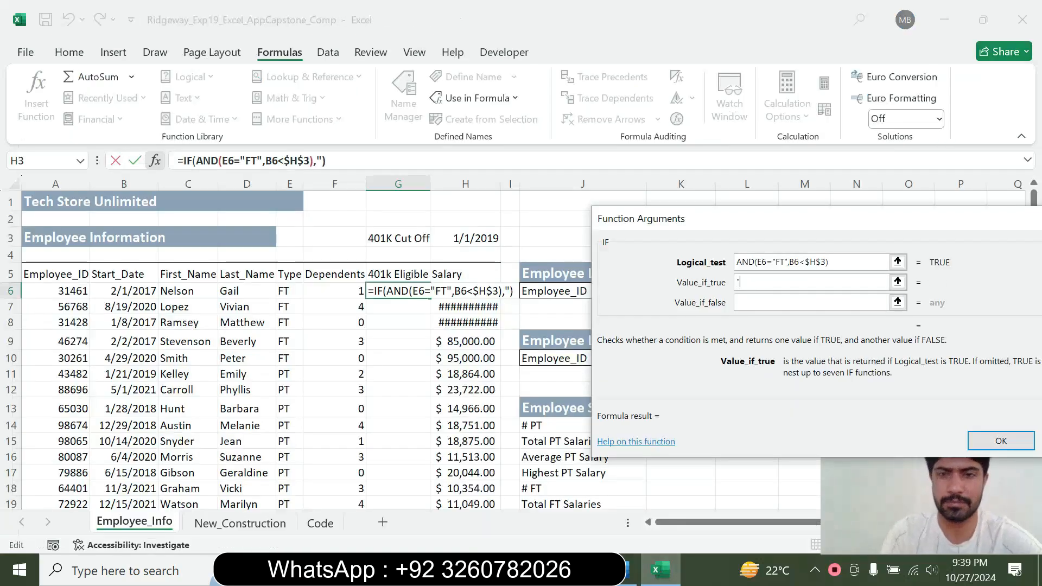
{"action": "type", "text": "Y\""}
{"action": "key", "text": "Tab"}
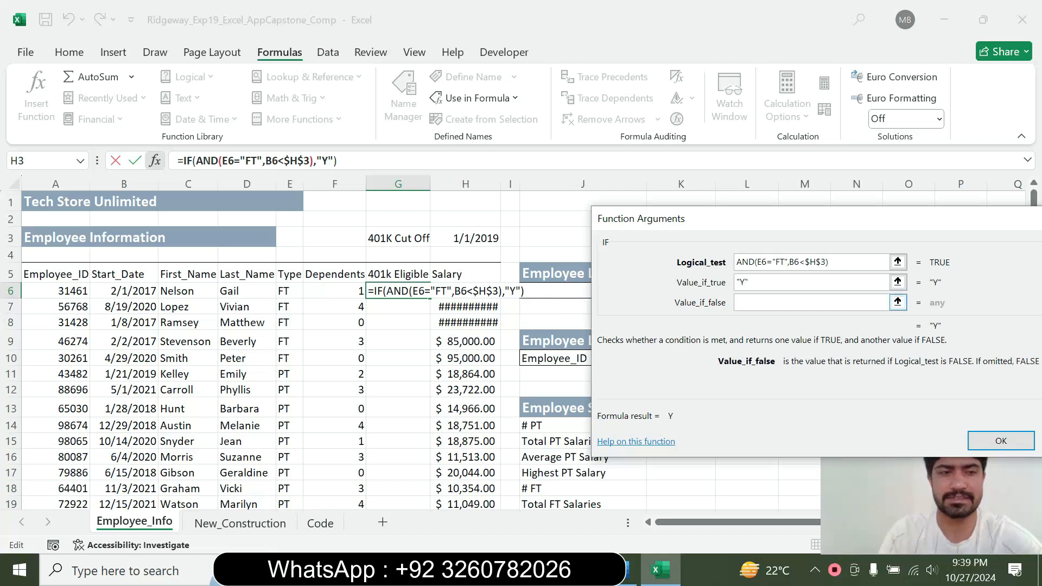
{"action": "type", "text": "\"N\""}
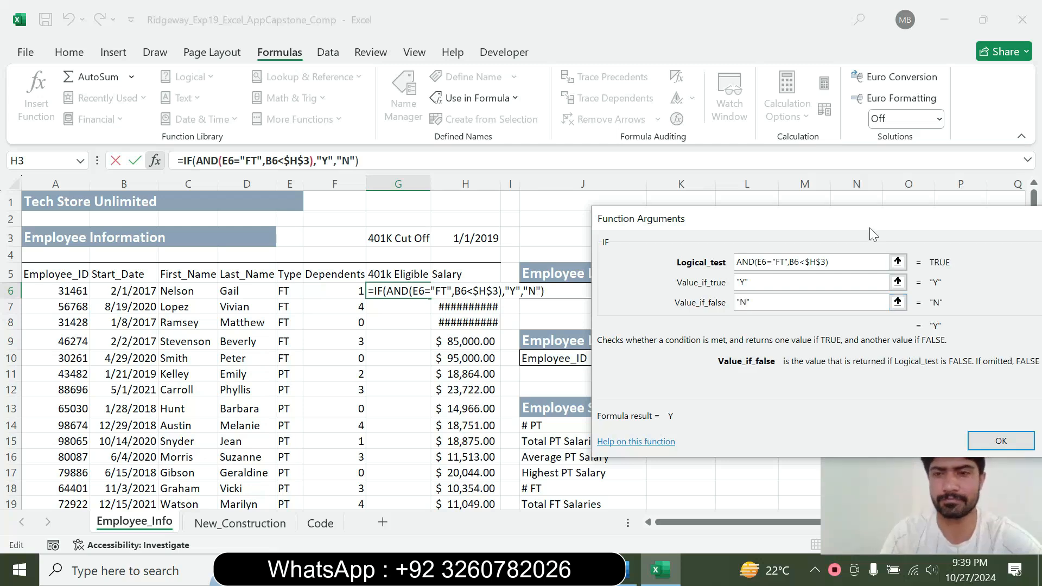
{"action": "left_click_drag", "start_coordinate": [869, 224], "coordinate": [725, 210]}
{"action": "left_click", "coordinate": [862, 429]}
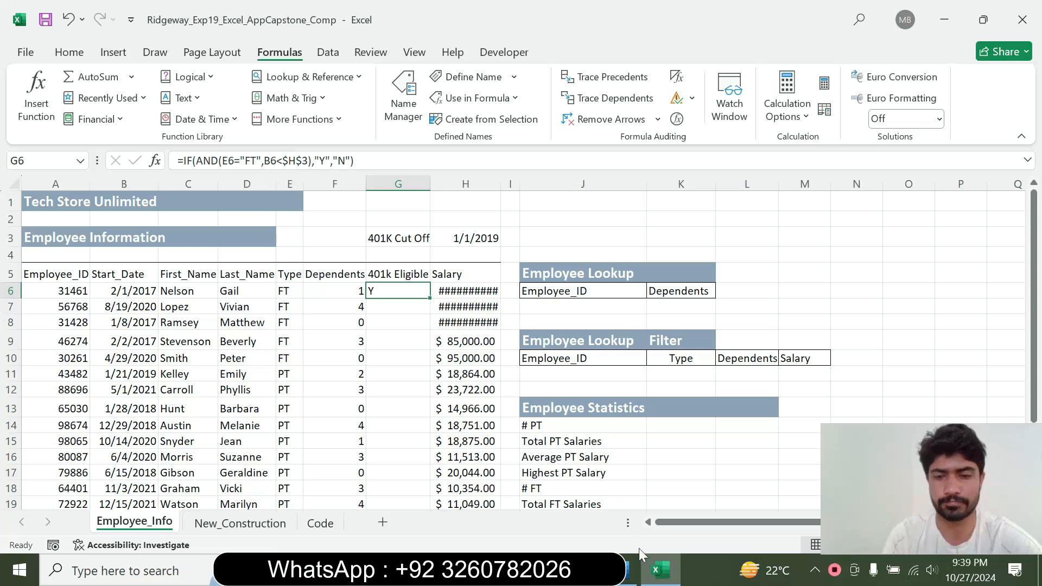
- Check the fill instruction in Word and copy the G6 eligibility formula down through G25 in Excel
{"action": "left_click", "coordinate": [632, 570]}
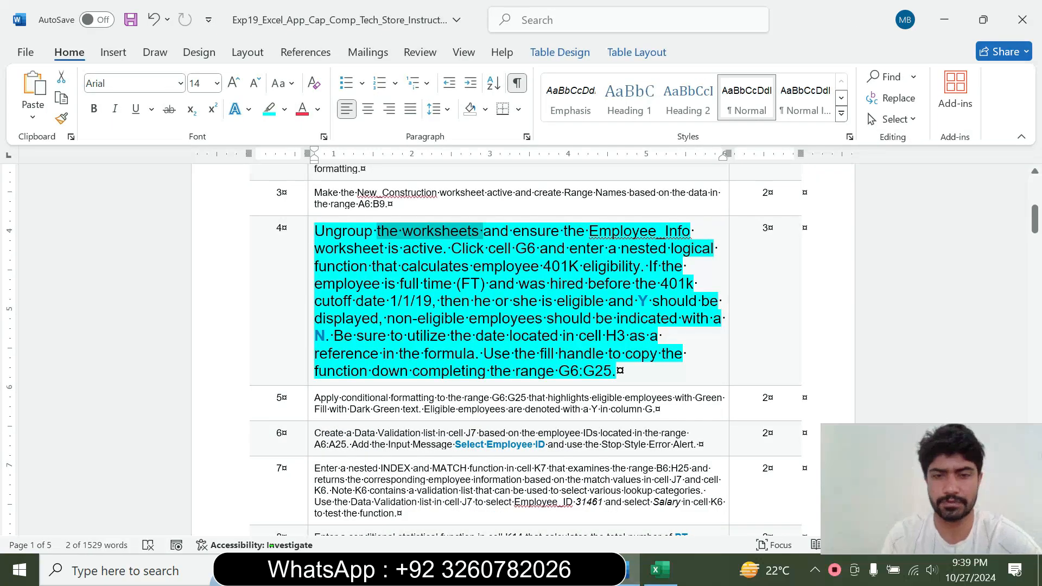
{"action": "left_click_drag", "start_coordinate": [484, 353], "coordinate": [616, 371]}
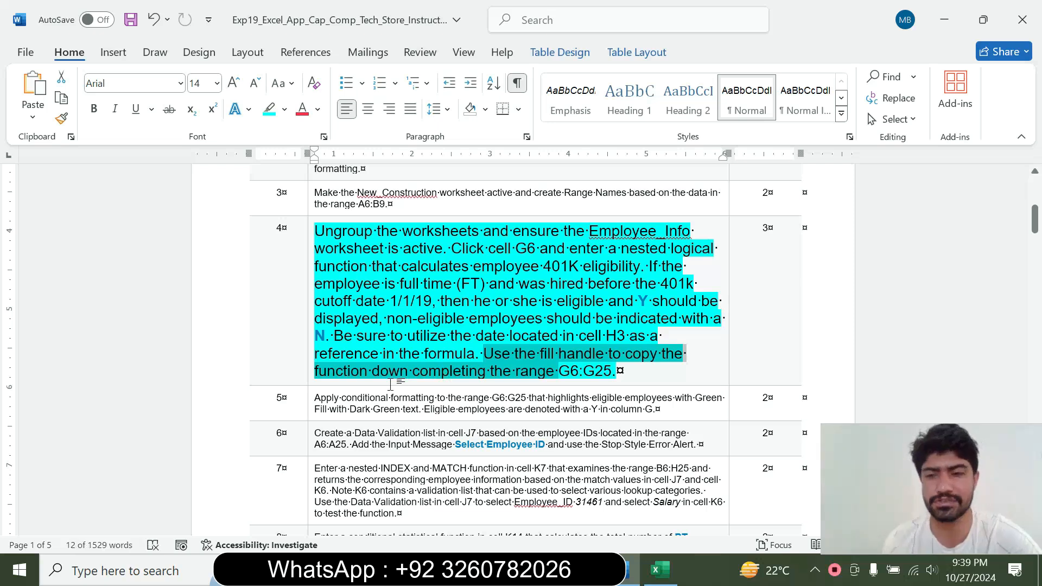
{"action": "left_click", "coordinate": [660, 570]}
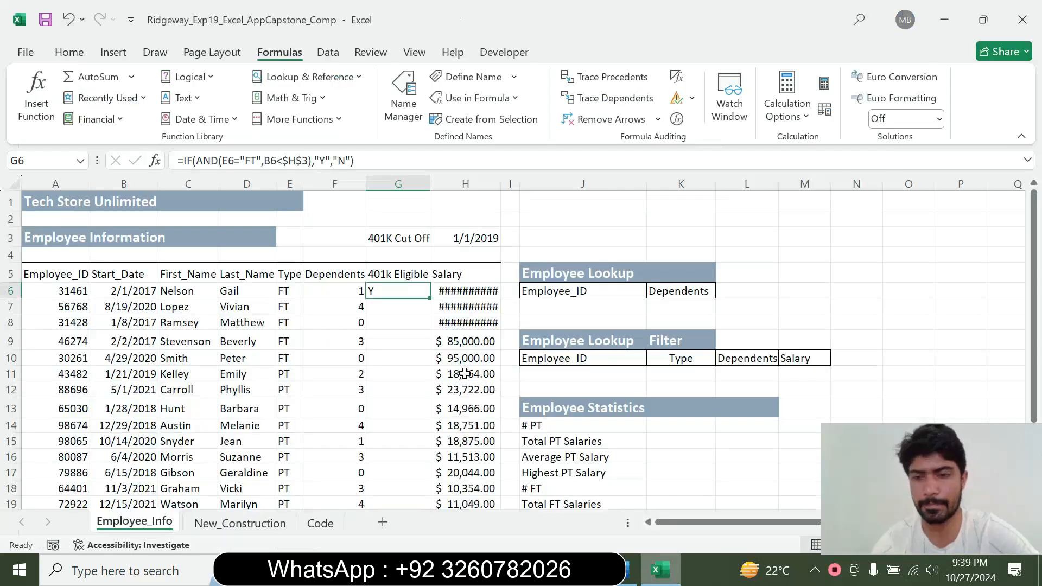
{"action": "double_click", "coordinate": [430, 300]}
{"action": "mouse_move", "coordinate": [1033, 356]}
{"action": "left_mouse_down"}
{"action": "mouse_move", "coordinate": [1030, 524]}
{"action": "mouse_move", "coordinate": [1033, 347]}
{"action": "left_mouse_up"}
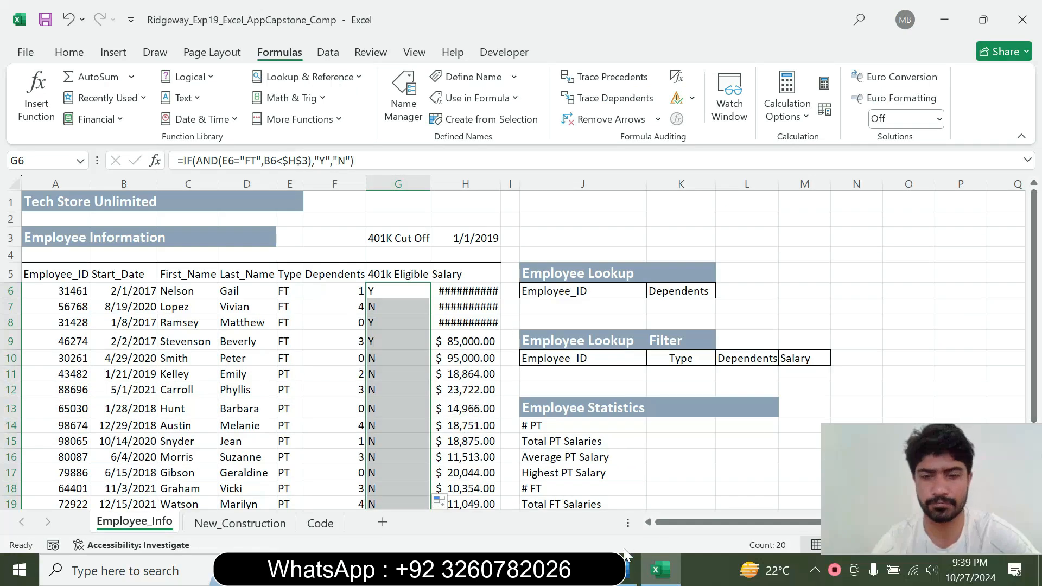
- Switch to Word and reset the step 4 instruction text to 9 pt with no highlight colour
{"action": "left_click", "coordinate": [629, 569]}
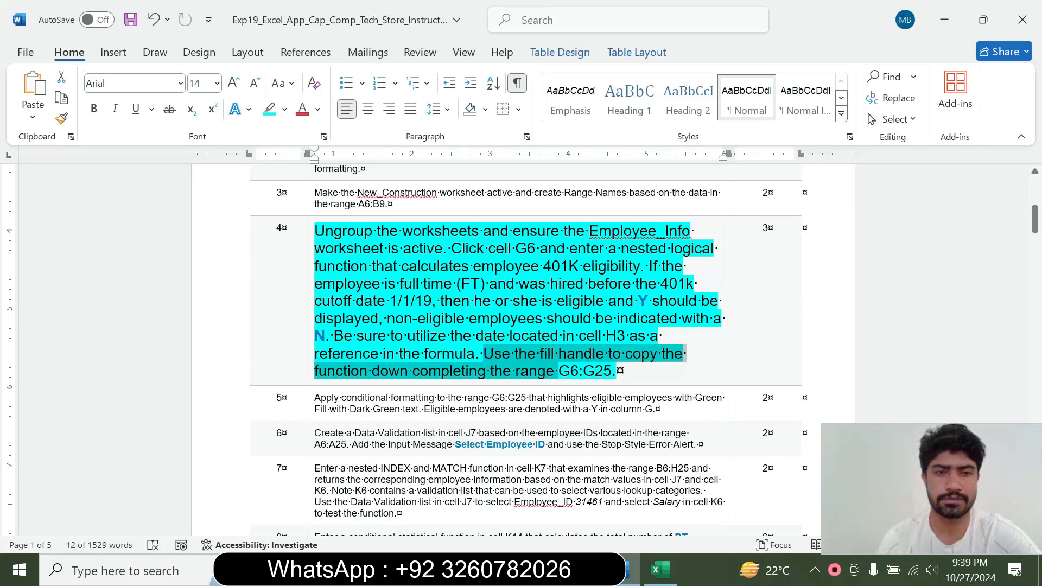
{"action": "left_click", "coordinate": [309, 308]}
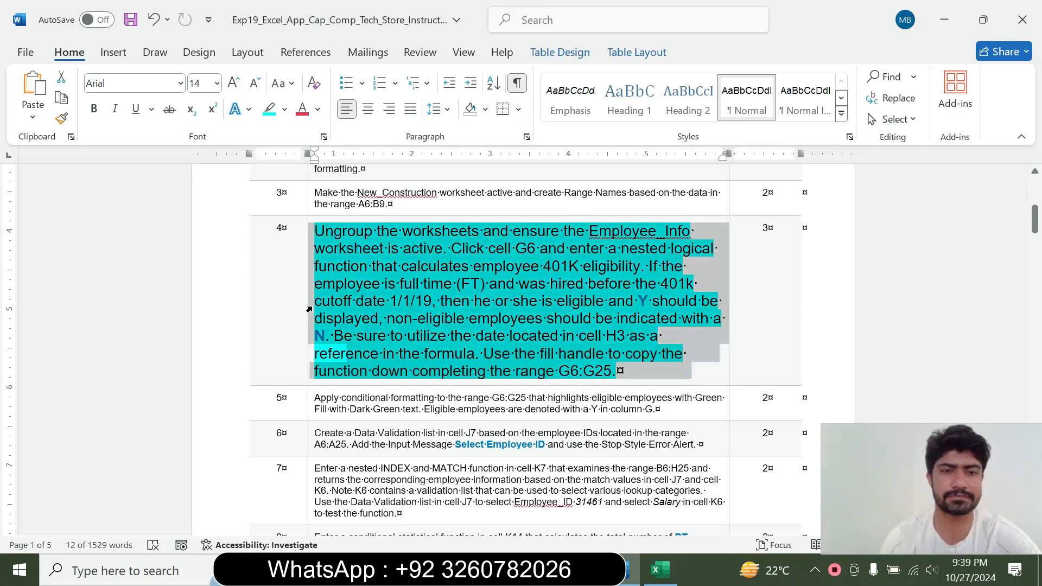
{"action": "left_click", "coordinate": [407, 256]}
{"action": "left_click", "coordinate": [405, 300]}
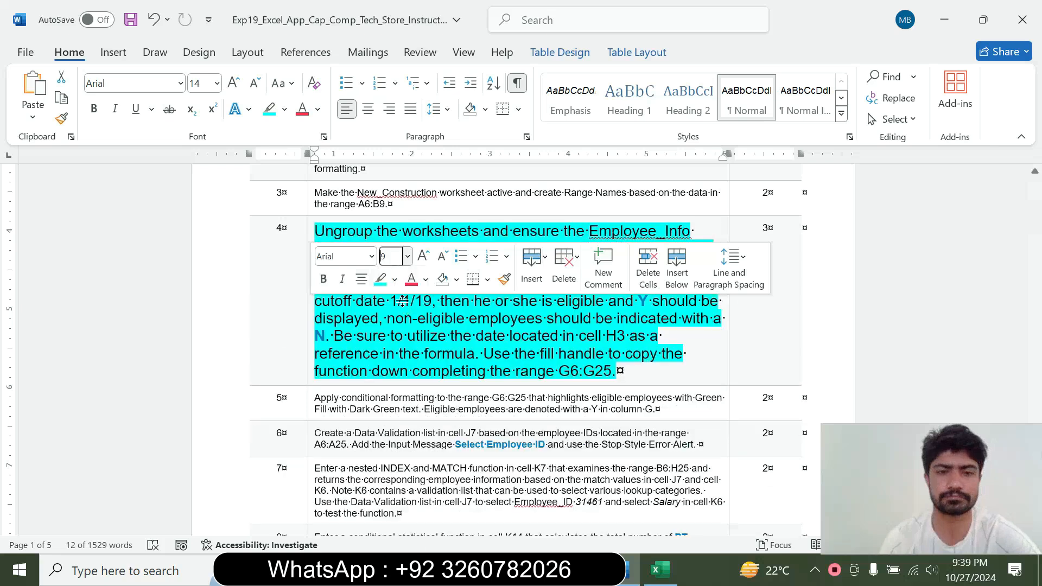
{"action": "left_click", "coordinate": [394, 279]}
{"action": "left_click", "coordinate": [422, 412]}
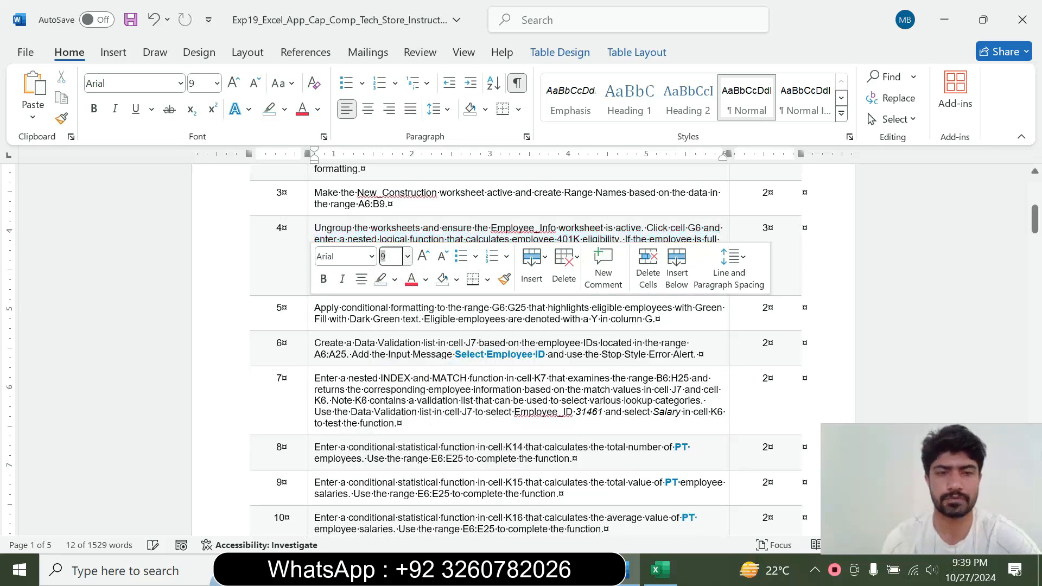
- Set the step 5 instruction text to 14 pt with a turquoise highlight and read through it
{"action": "left_click", "coordinate": [308, 317]}
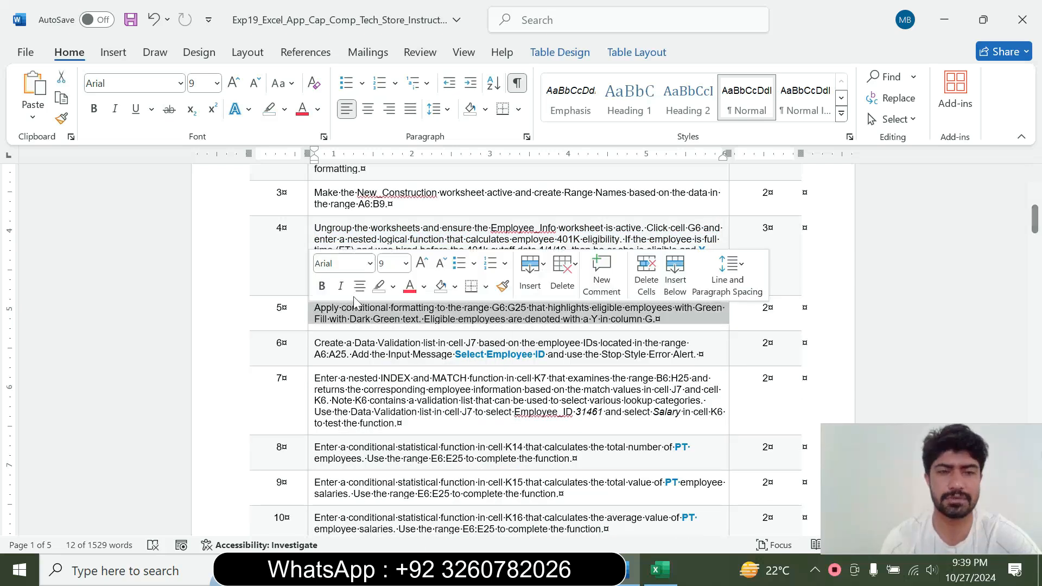
{"action": "left_click", "coordinate": [406, 264]}
{"action": "left_click", "coordinate": [392, 384]}
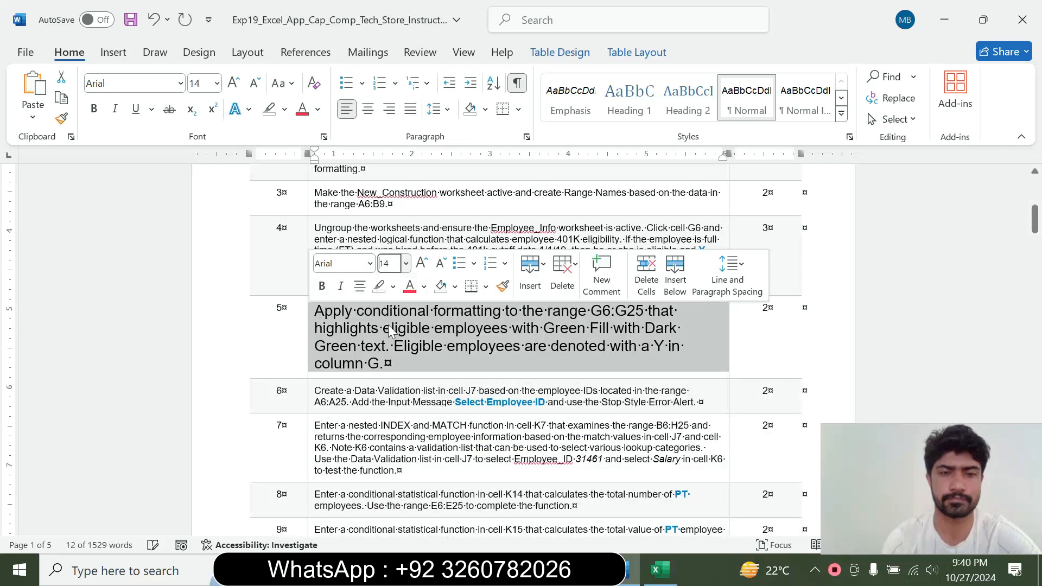
{"action": "left_click", "coordinate": [393, 286]}
{"action": "left_click", "coordinate": [432, 343]}
{"action": "left_click", "coordinate": [382, 346]}
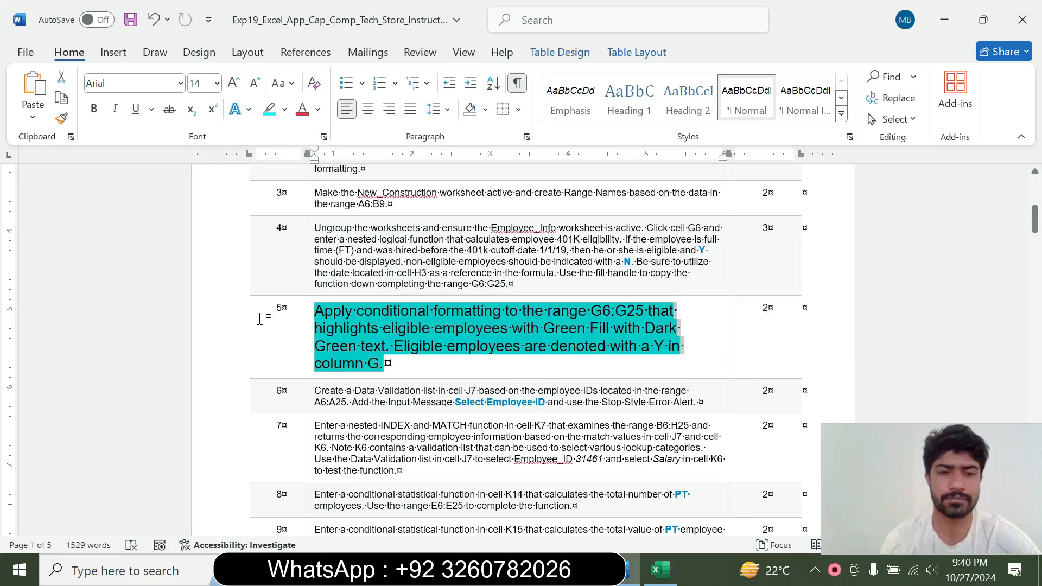
{"action": "left_click", "coordinate": [311, 302]}
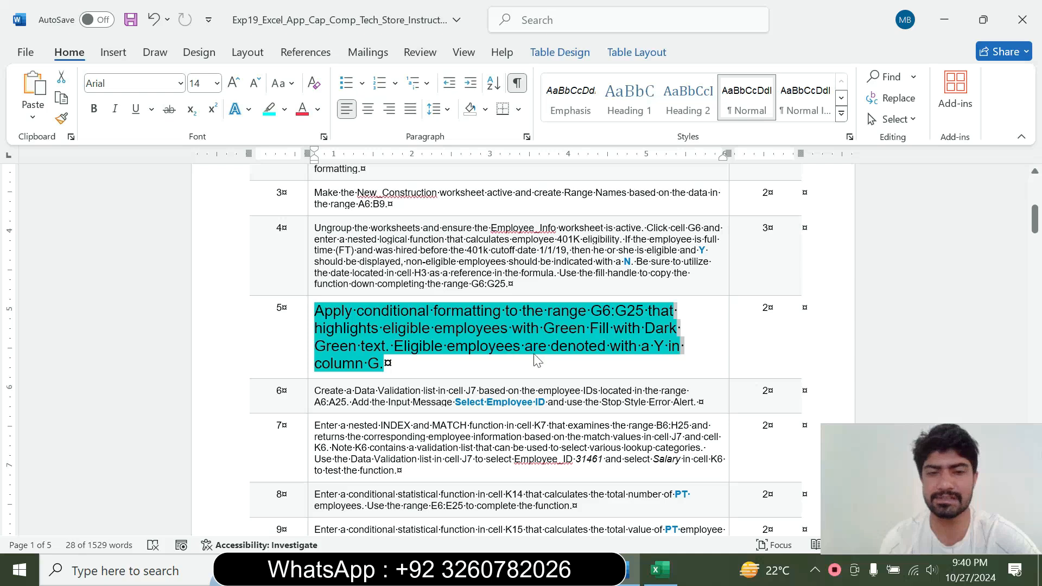
{"action": "left_click", "coordinate": [385, 364]}
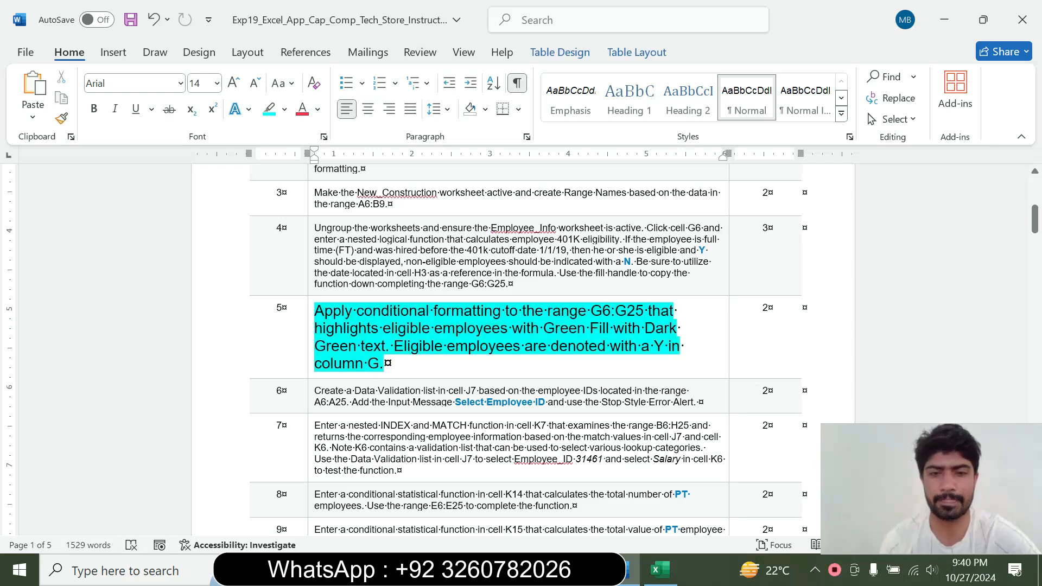
- Copy the range reference G6:G25 from step 5 in Word and use it to select that range in Excel
{"action": "left_click_drag", "start_coordinate": [591, 311], "coordinate": [647, 311]}
{"action": "key", "text": "ctrl+c"}
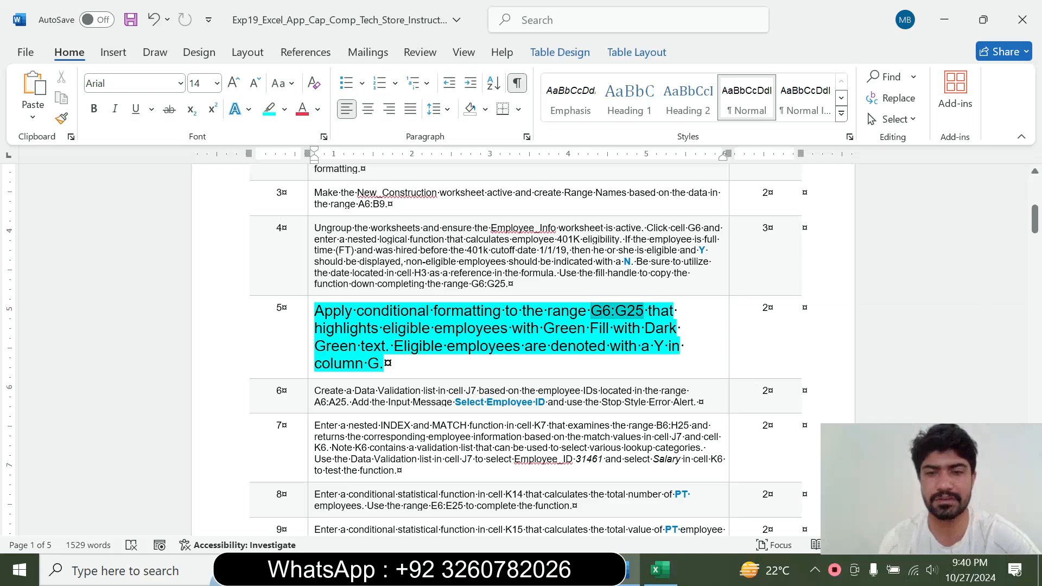
{"action": "left_click", "coordinate": [662, 581]}
{"action": "key", "text": "ctrl+v"}
{"action": "key", "text": "Return"}
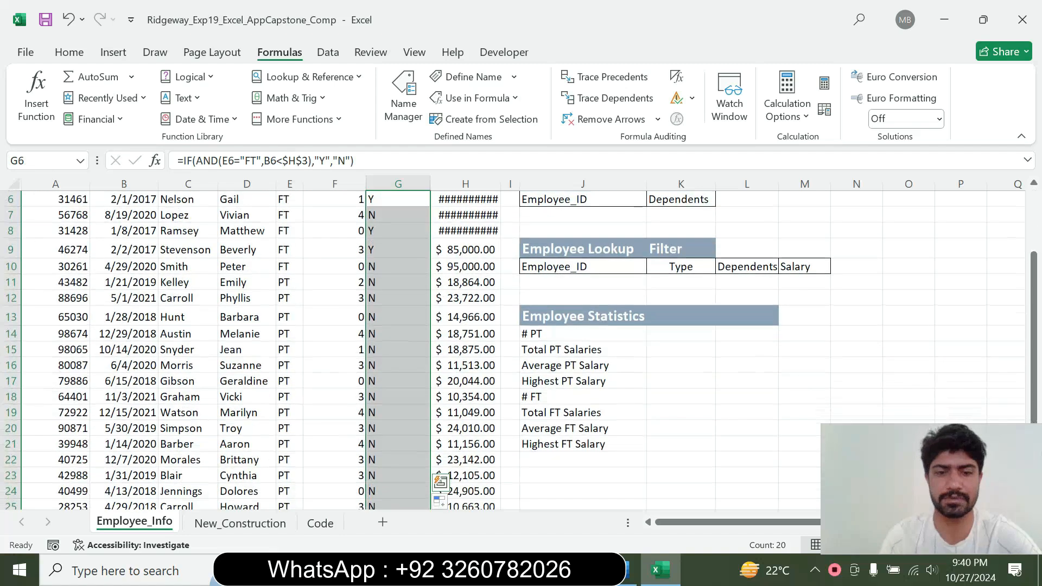
- Check step 5 in Word and add a Text That Contains rule to G6:G25 in Excel for "Y" with Green Fill with Dark Green Text
{"action": "key", "text": "alt+Tab"}
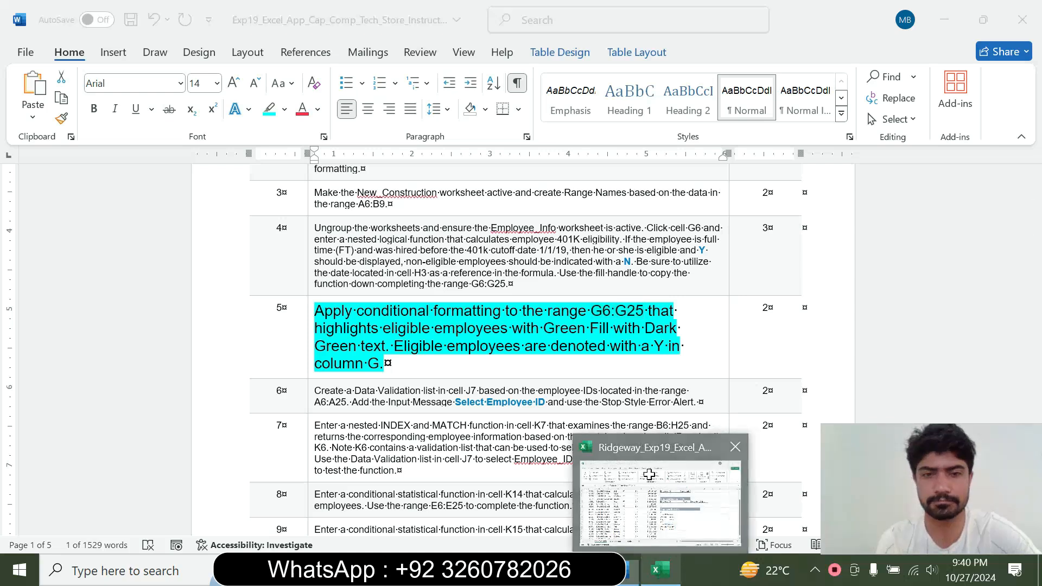
{"action": "left_click", "coordinate": [660, 576]}
{"action": "left_click", "coordinate": [61, 53]}
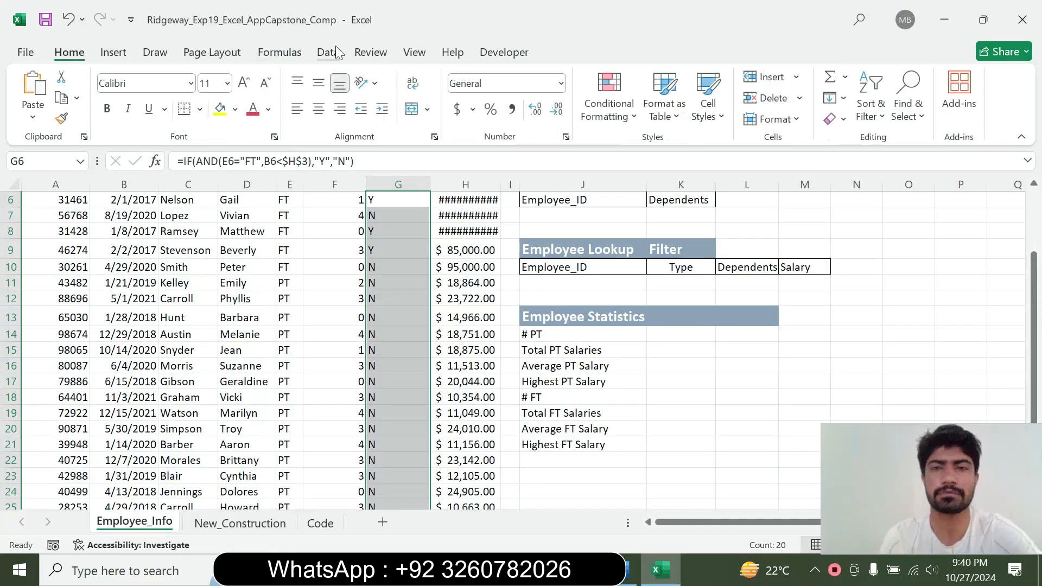
{"action": "left_click", "coordinate": [616, 105]}
{"action": "mouse_move", "coordinate": [681, 149]}
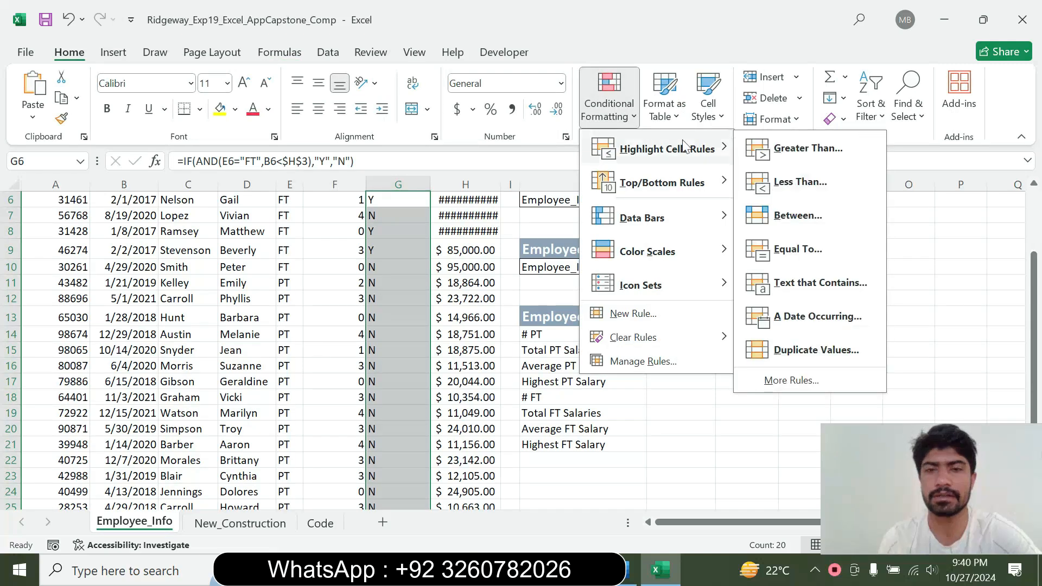
{"action": "left_click", "coordinate": [798, 283]}
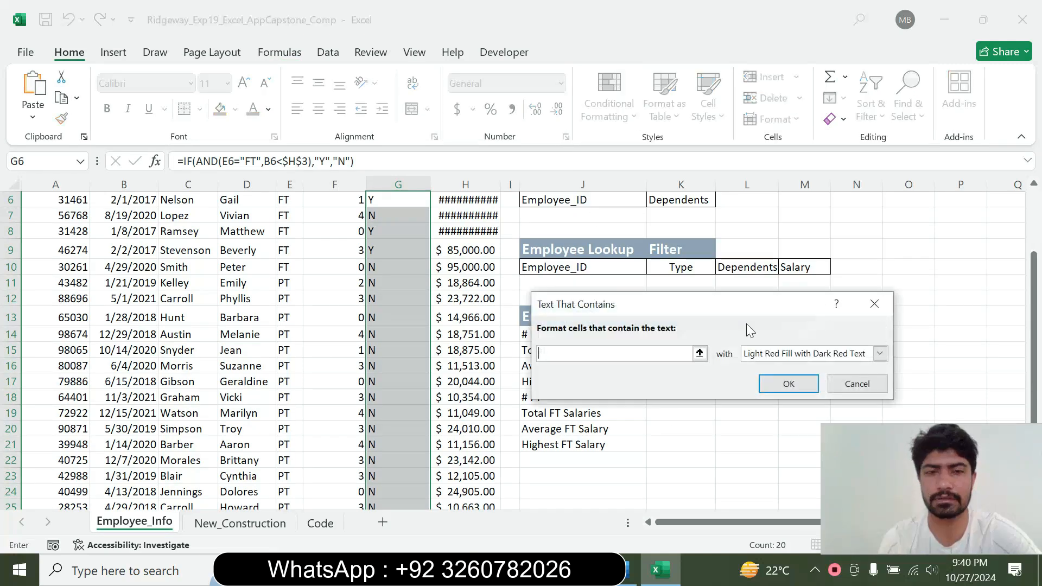
{"action": "left_click", "coordinate": [625, 582]}
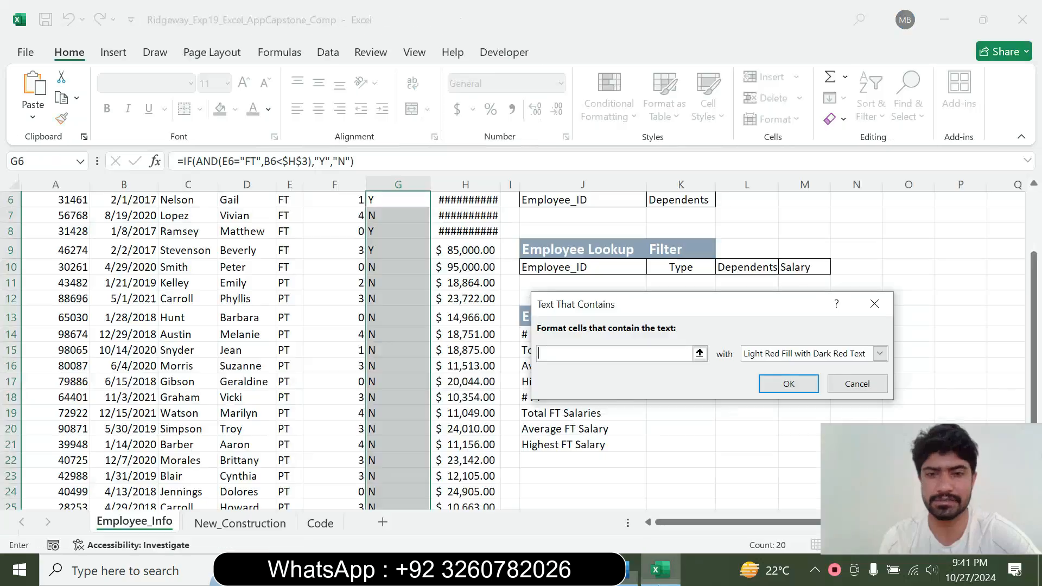
{"action": "left_click", "coordinate": [660, 570]}
{"action": "type", "text": "Y"}
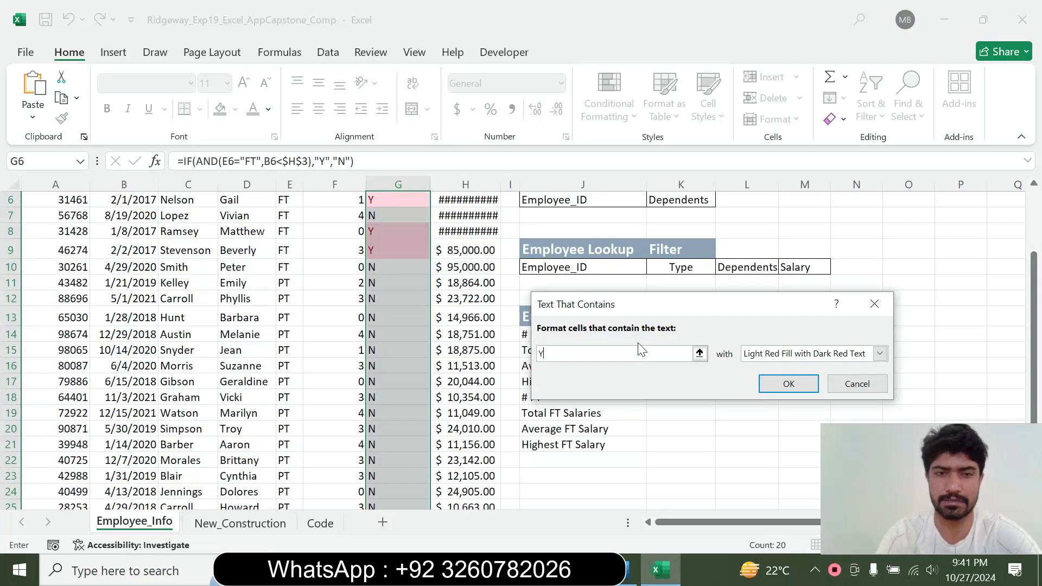
{"action": "left_click", "coordinate": [878, 355]}
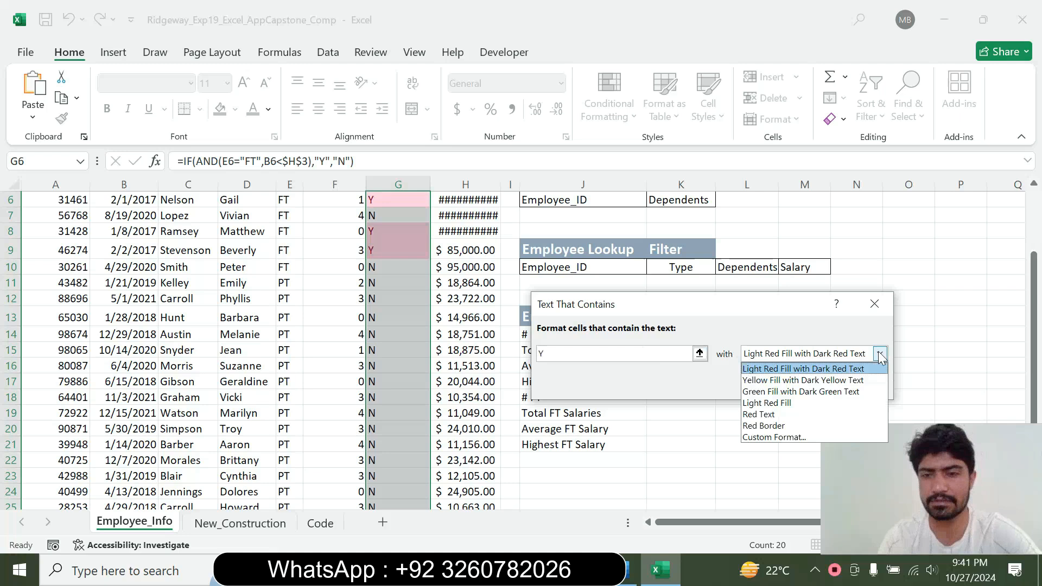
{"action": "left_click", "coordinate": [796, 392]}
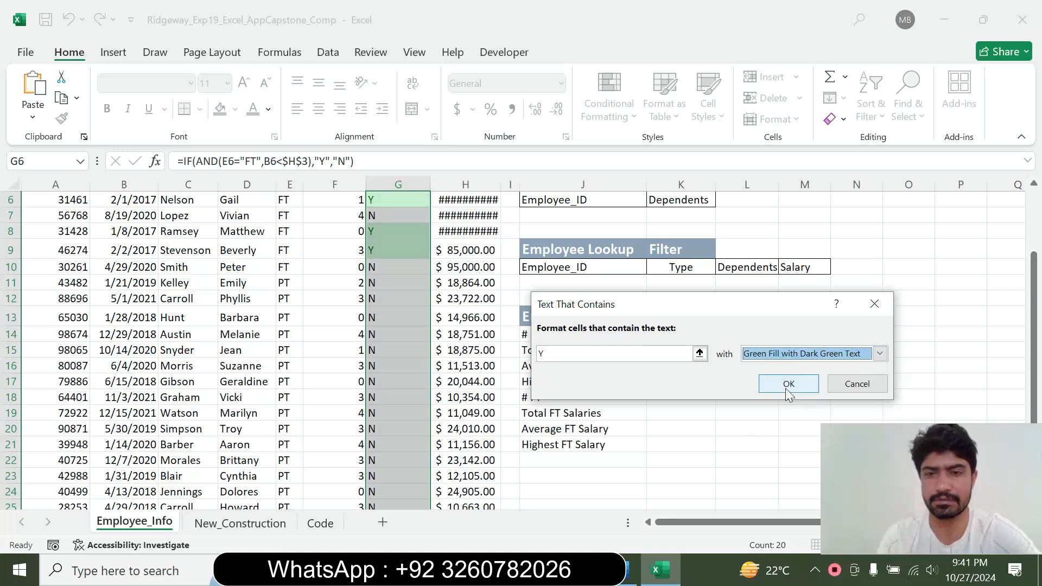
{"action": "left_click", "coordinate": [790, 386]}
- Switch to Word and reset the step 5 instruction text to 9 pt with no highlight colour
{"action": "left_click", "coordinate": [630, 570]}
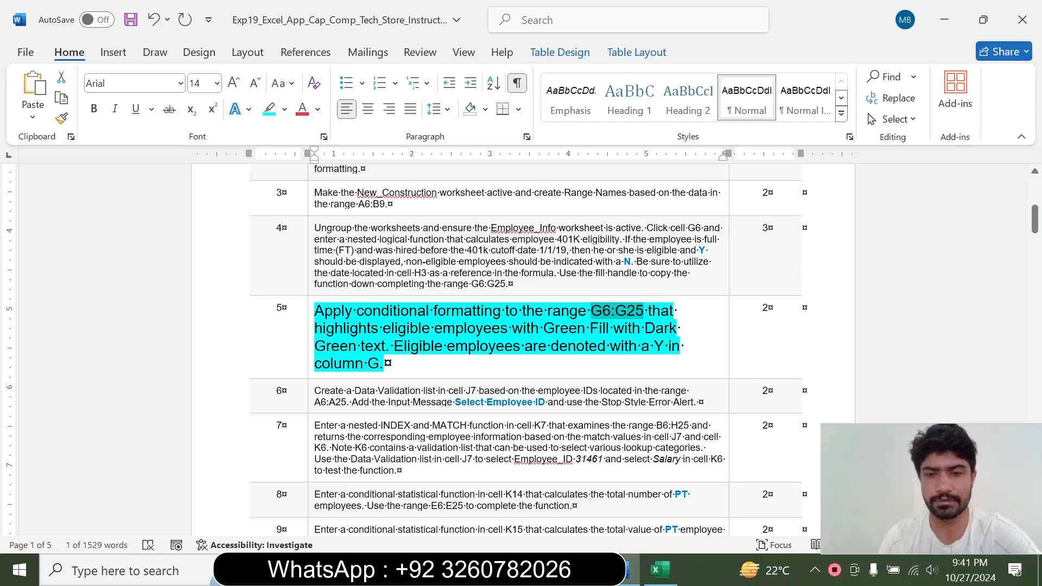
{"action": "left_click", "coordinate": [308, 361]}
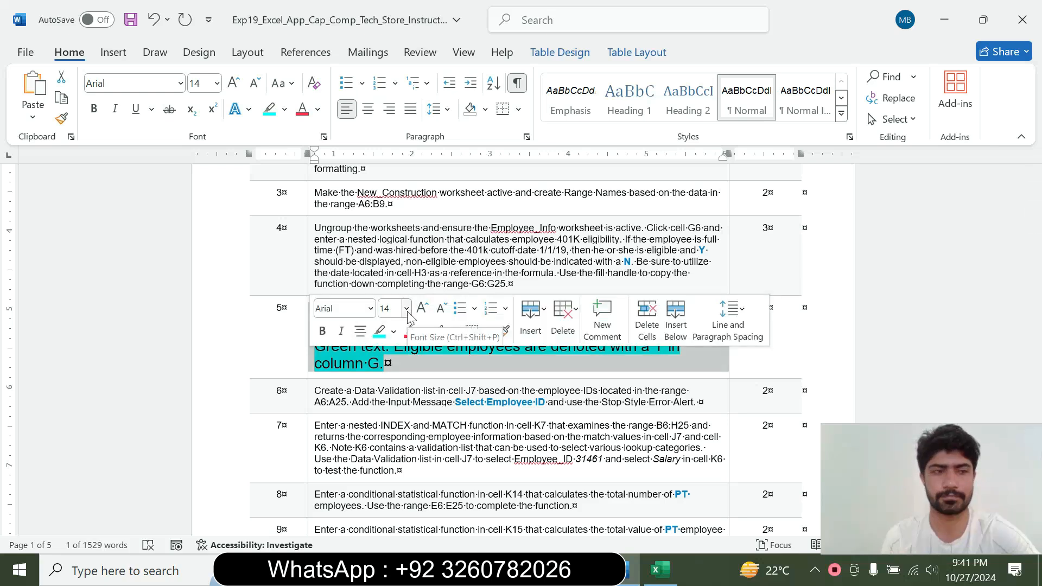
{"action": "left_click", "coordinate": [407, 311]}
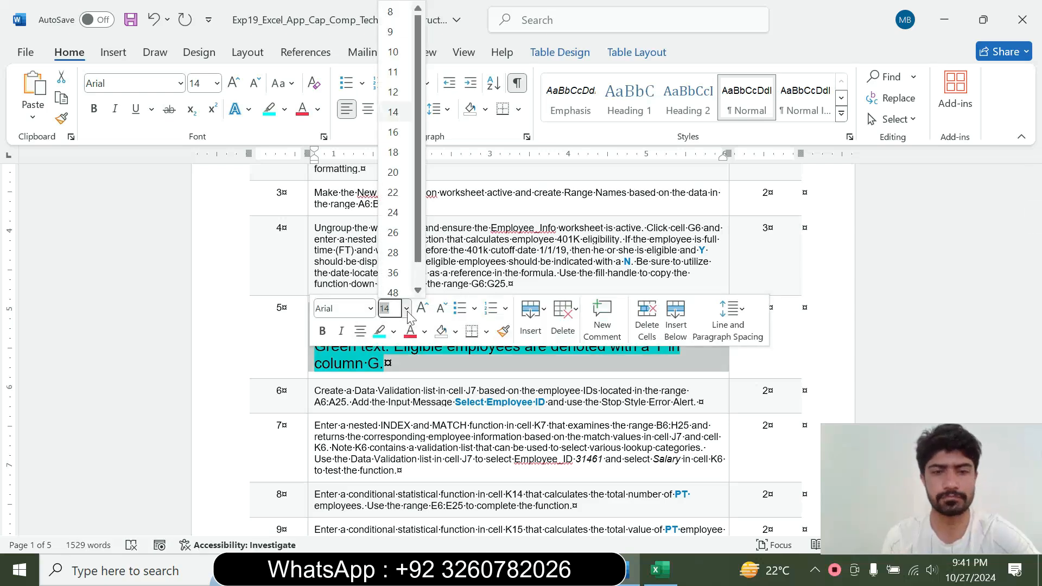
{"action": "left_click", "coordinate": [390, 32]}
{"action": "left_click", "coordinate": [289, 113]}
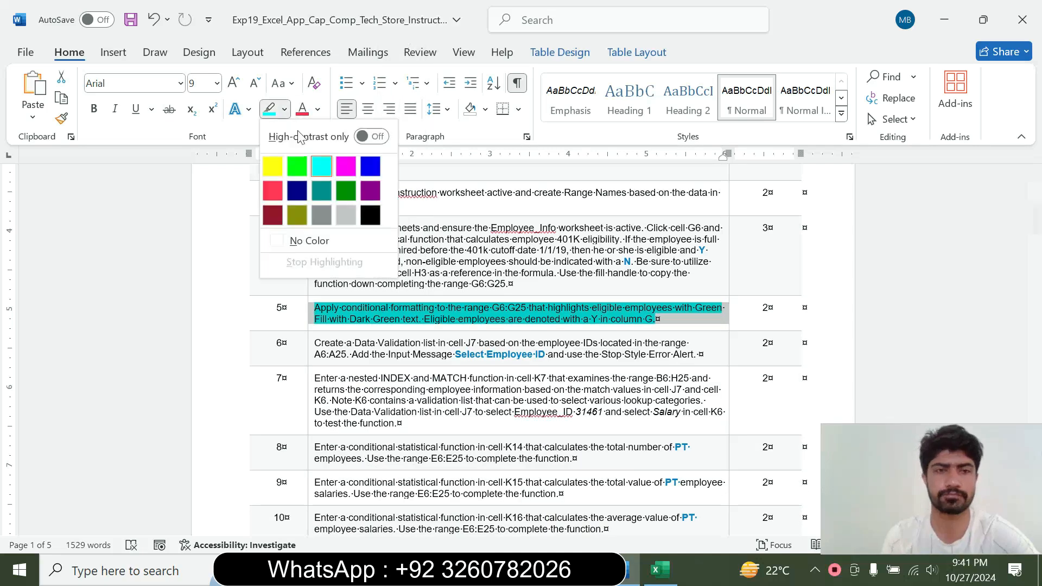
{"action": "left_click", "coordinate": [326, 244]}
{"action": "left_click", "coordinate": [656, 320]}
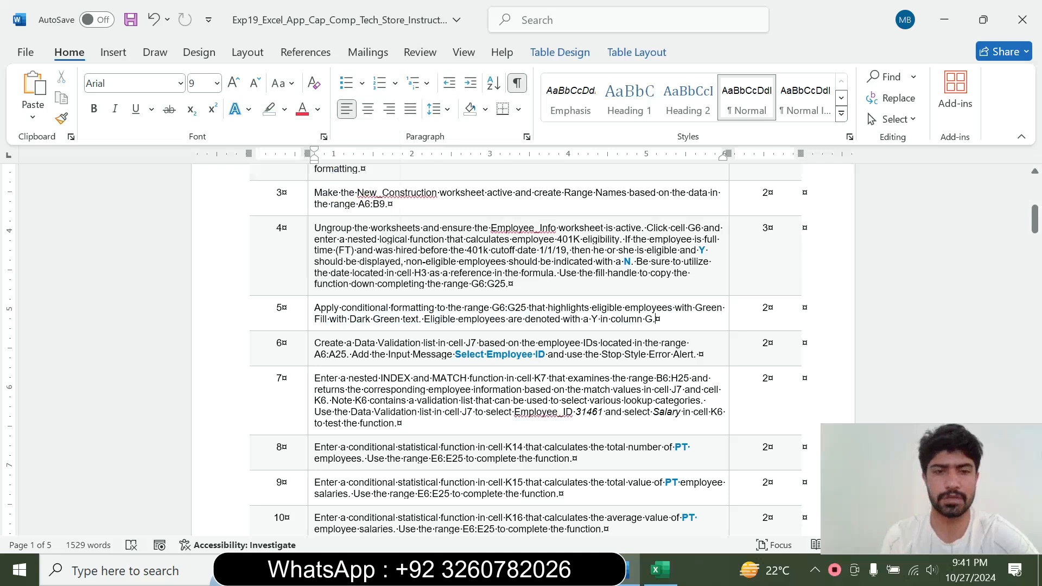
- Set the step 6 instruction text to 14 pt with a turquoise highlight
{"action": "left_click", "coordinate": [309, 367]}
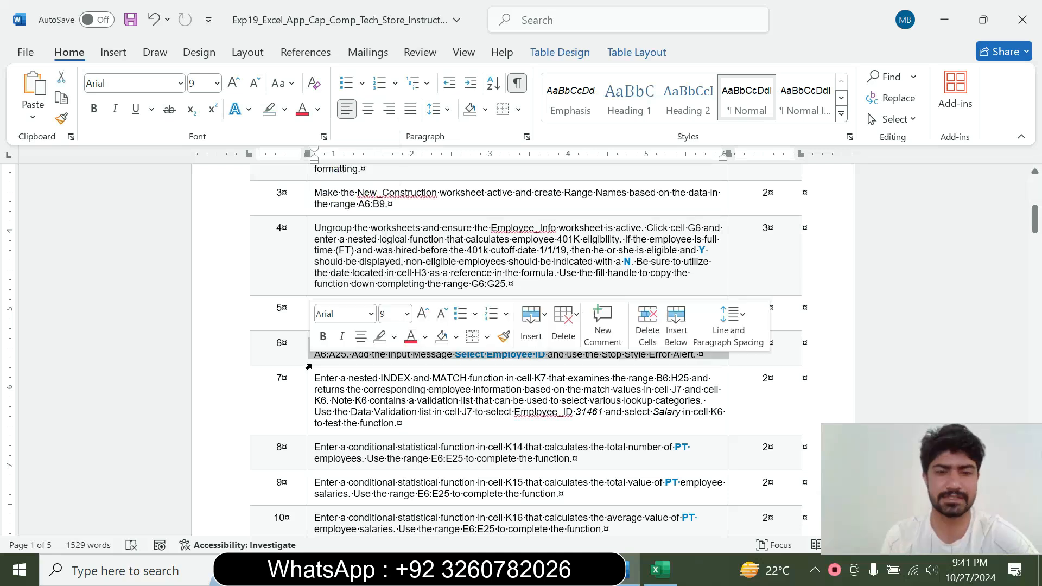
{"action": "left_click", "coordinate": [407, 313]}
{"action": "left_click", "coordinate": [393, 112]}
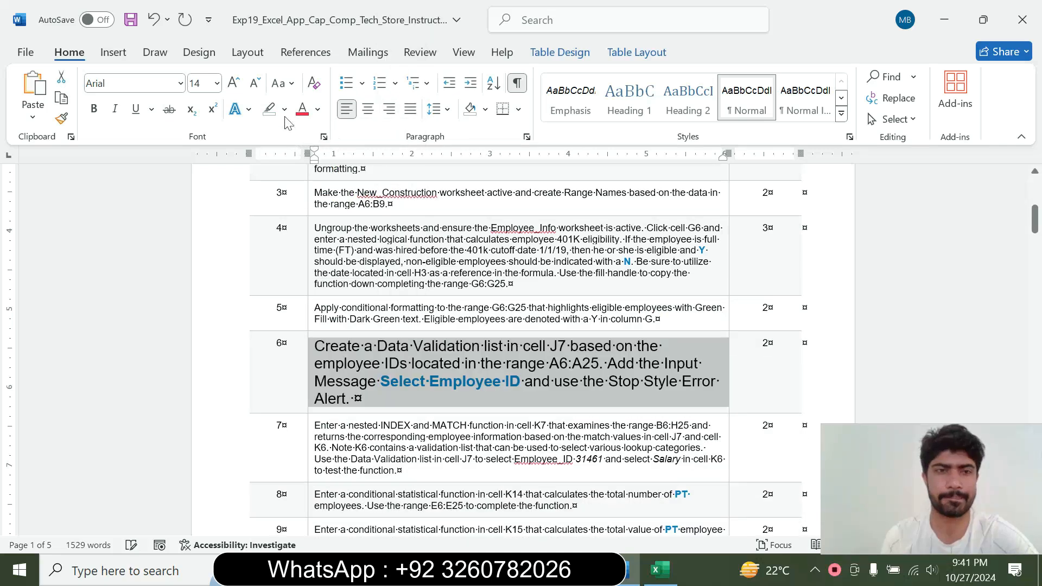
{"action": "left_click", "coordinate": [285, 110]}
{"action": "left_click", "coordinate": [321, 168]}
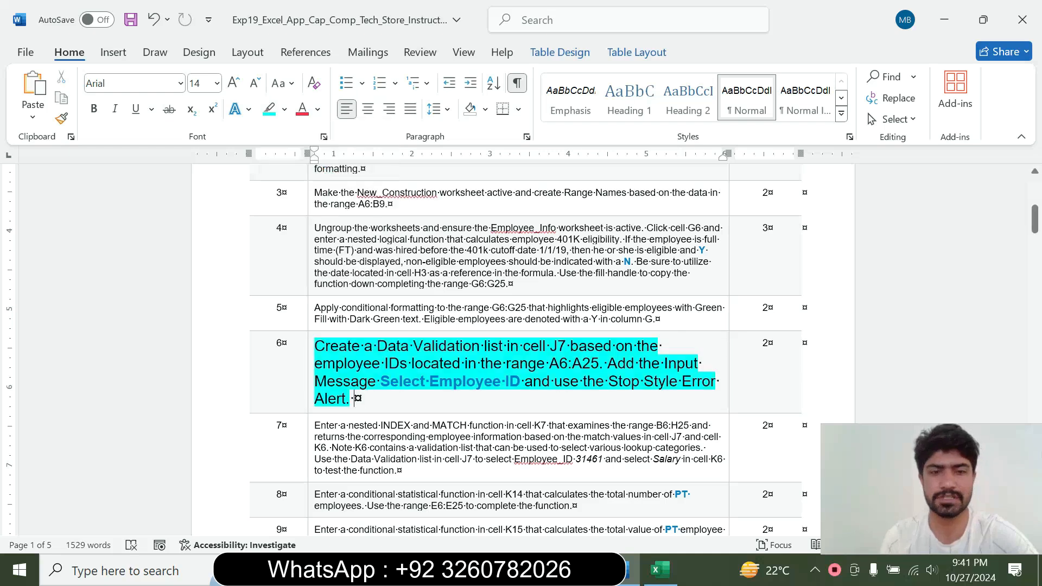
- Read step 6's data validation requirements in Word and select cell J7 under Employee_ID in Excel's Employee Lookup area
{"action": "left_click_drag", "start_coordinate": [315, 345], "coordinate": [520, 382]}
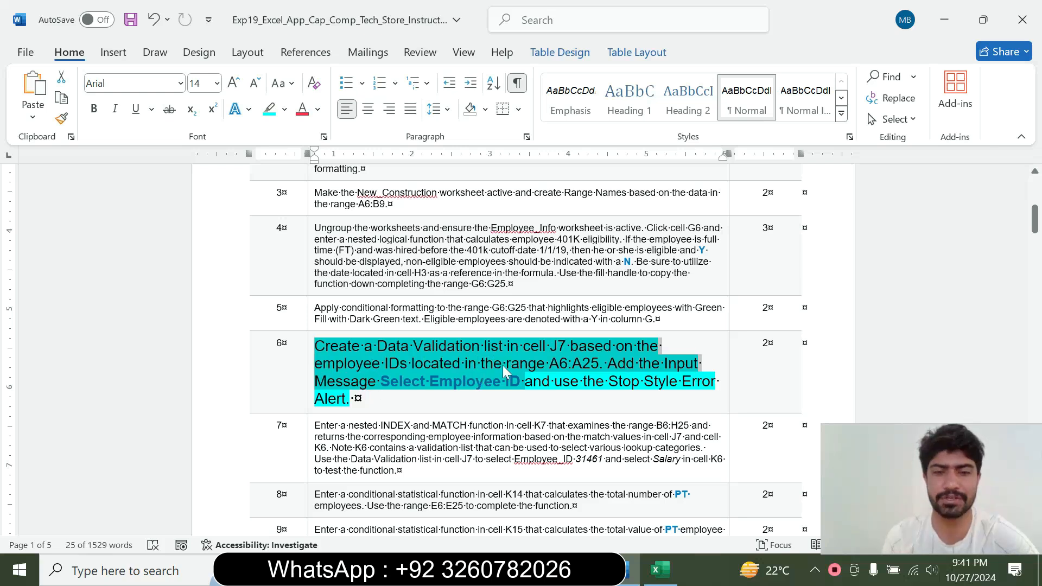
{"action": "left_click", "coordinate": [557, 374]}
{"action": "double_click", "coordinate": [559, 364]}
{"action": "left_click", "coordinate": [453, 381]}
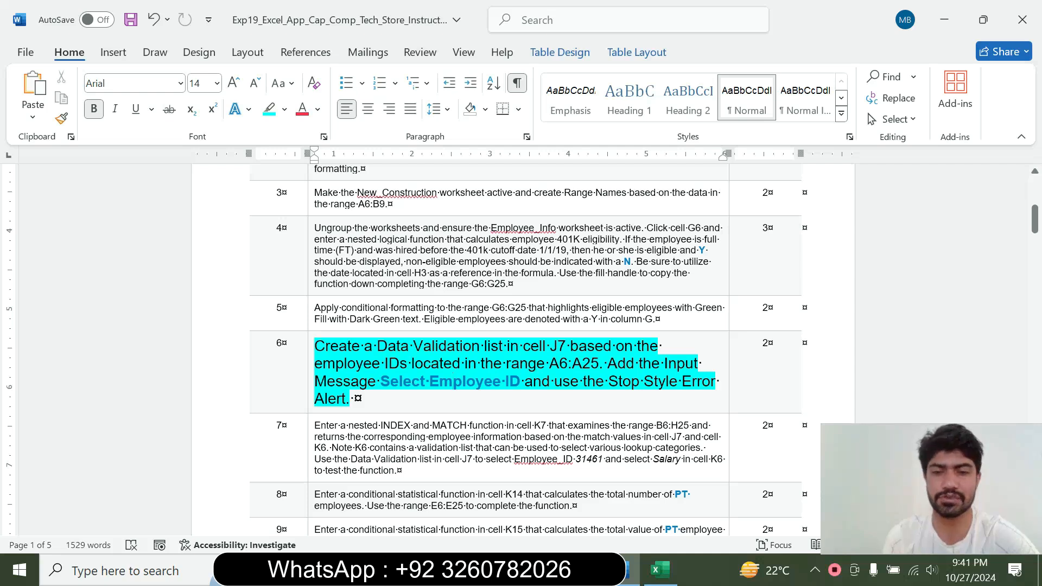
{"action": "left_click_drag", "start_coordinate": [377, 346], "coordinate": [568, 364]}
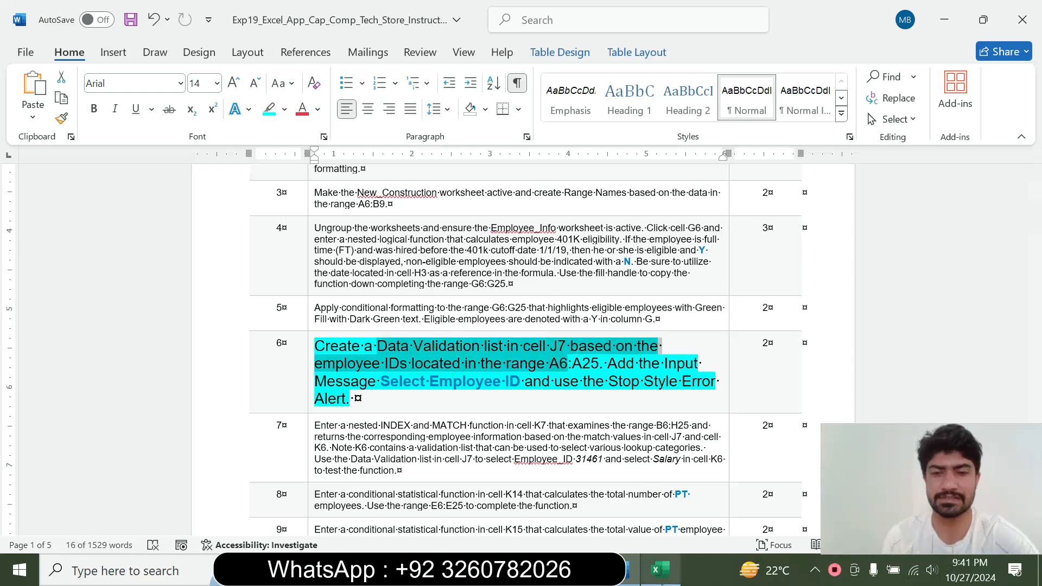
{"action": "left_click", "coordinate": [660, 570]}
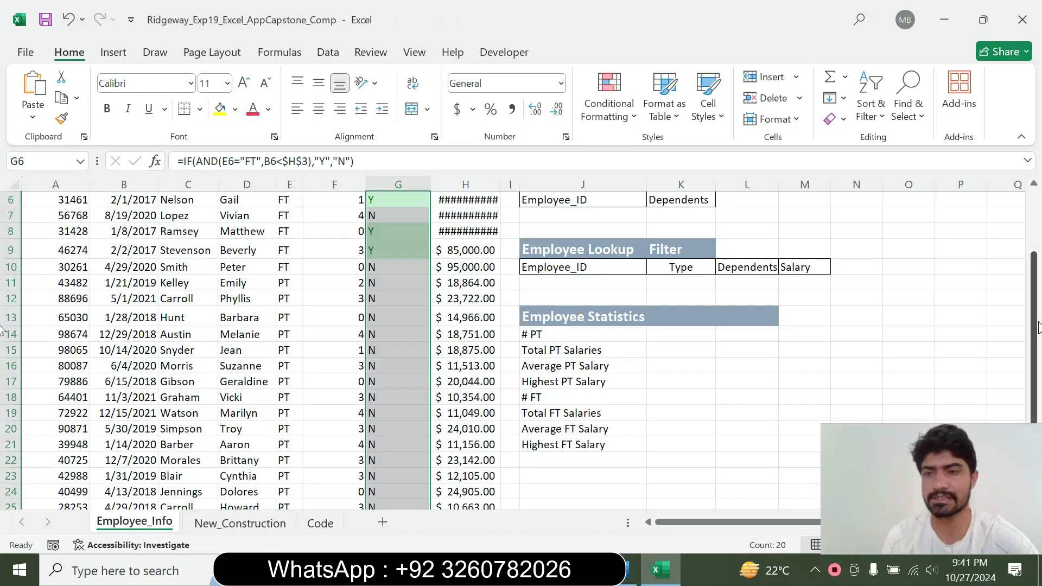
{"action": "scroll", "coordinate": [1034, 315], "scroll_direction": "up", "scroll_amount": 2}
{"action": "left_click", "coordinate": [582, 306]}
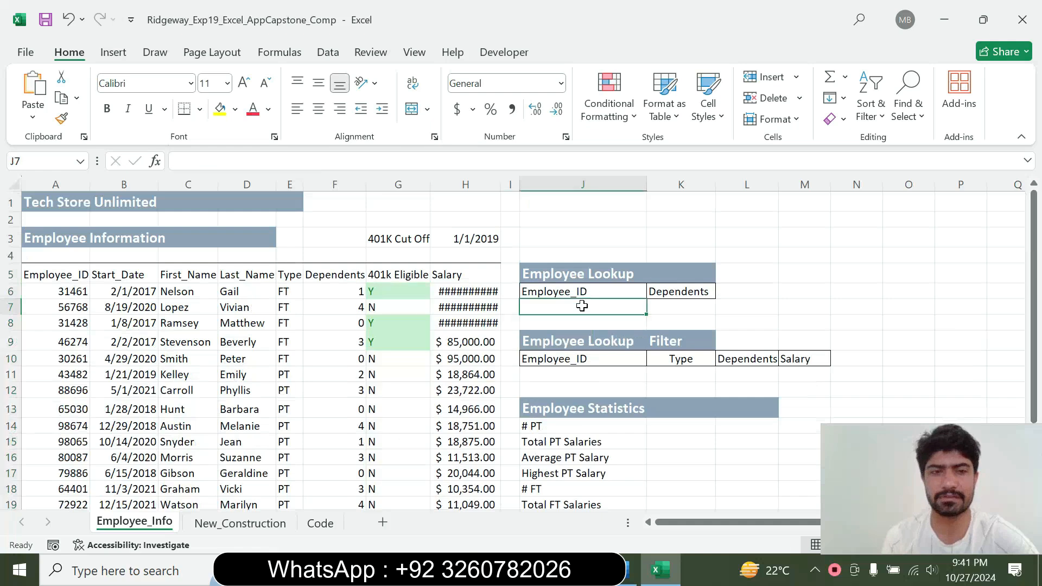
- Reread step 6 in Word, open Excel's Data Validation settings for cell J7, and move the dialog clear of column J
{"action": "key", "text": "alt+Tab"}
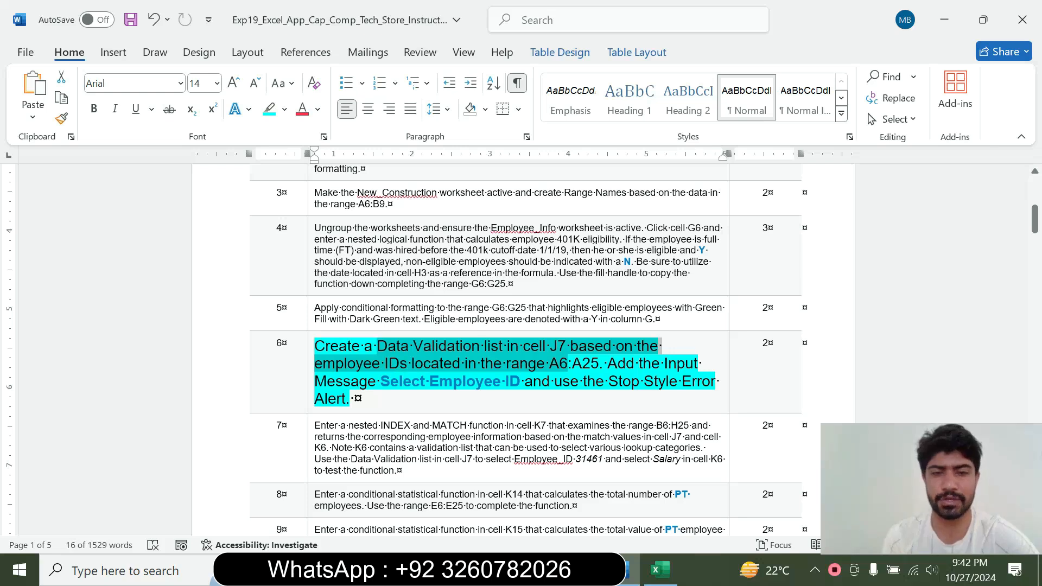
{"action": "left_click", "coordinate": [660, 570]}
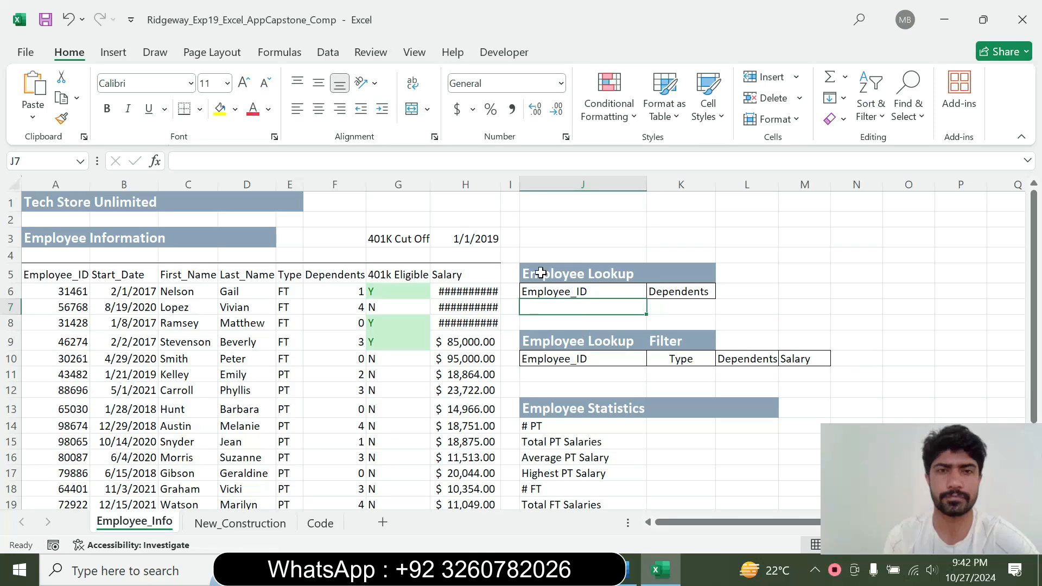
{"action": "left_click", "coordinate": [327, 53]}
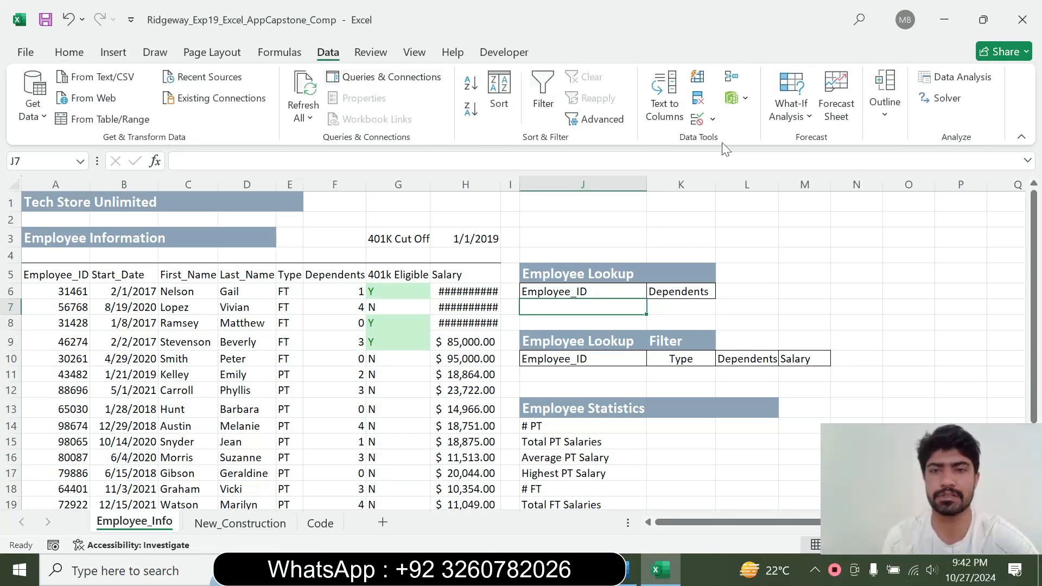
{"action": "left_click", "coordinate": [713, 120]}
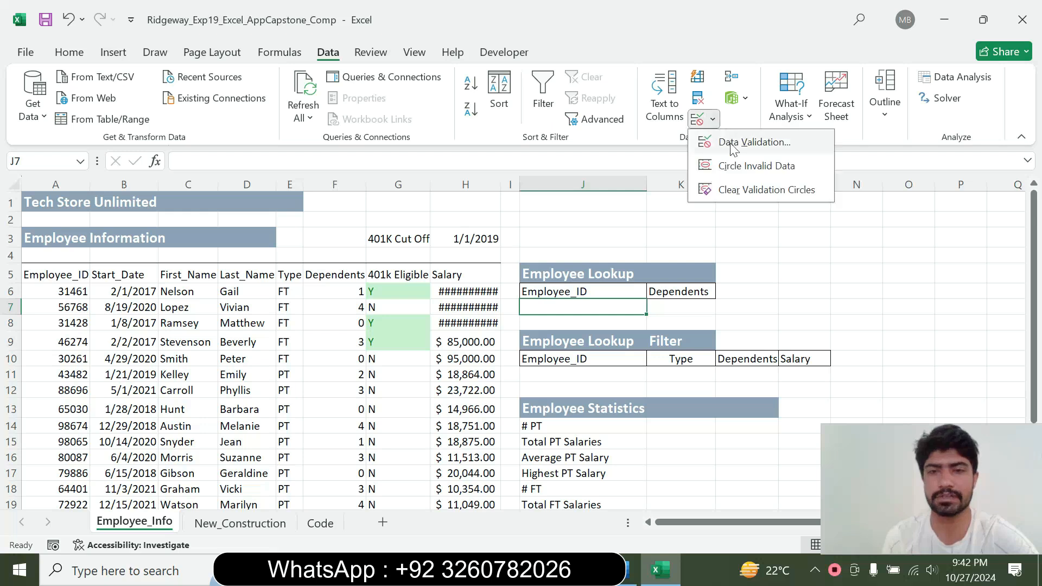
{"action": "left_click", "coordinate": [730, 141]}
{"action": "left_click", "coordinate": [621, 580]}
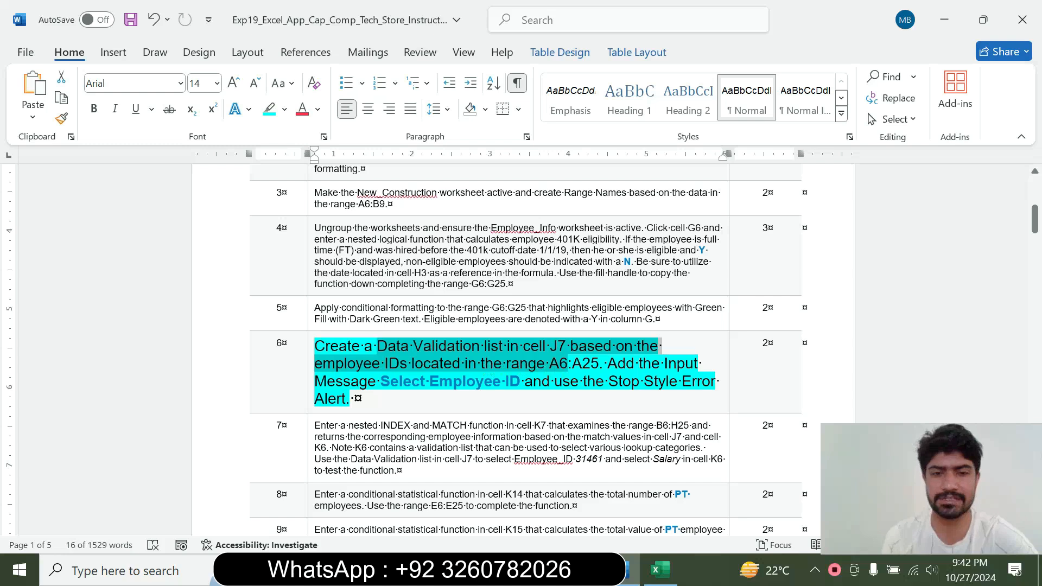
{"action": "left_click", "coordinate": [659, 570]}
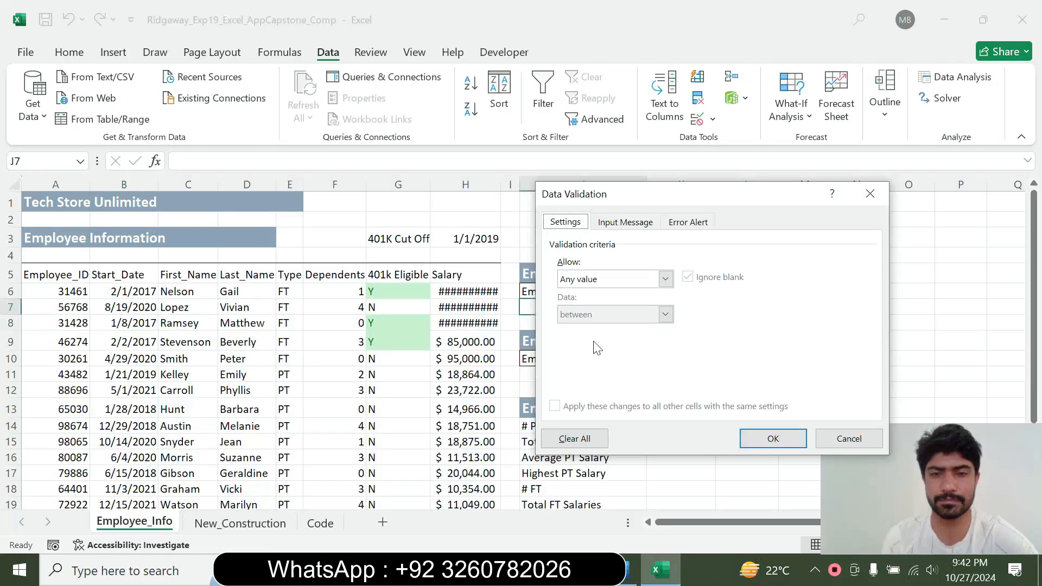
{"action": "left_click_drag", "start_coordinate": [621, 198], "coordinate": [737, 202]}
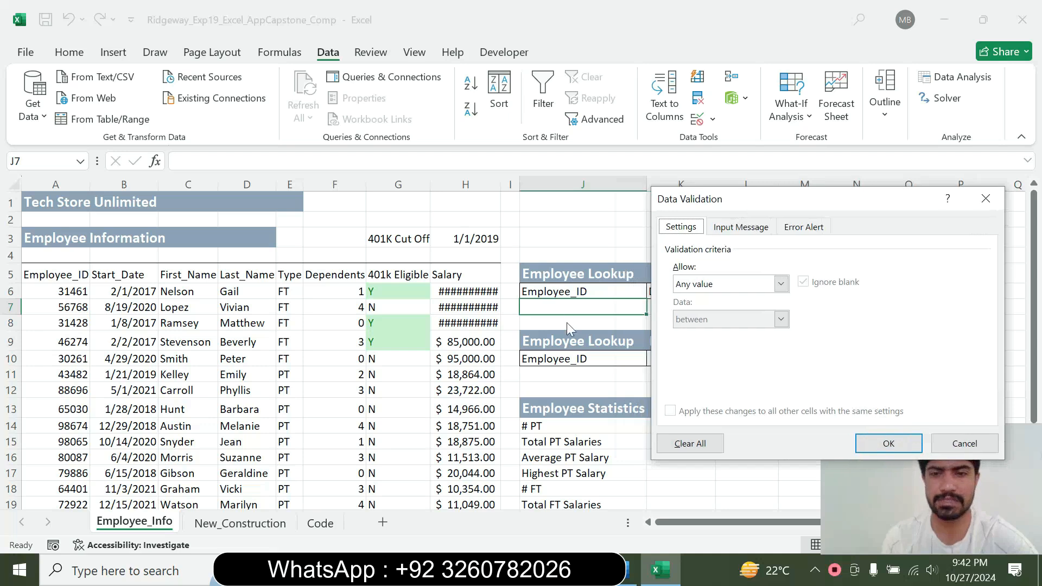
- Compare the step 6 requirements in Word with the allowed value types in Excel's Data Validation settings
{"action": "left_click", "coordinate": [630, 570]}
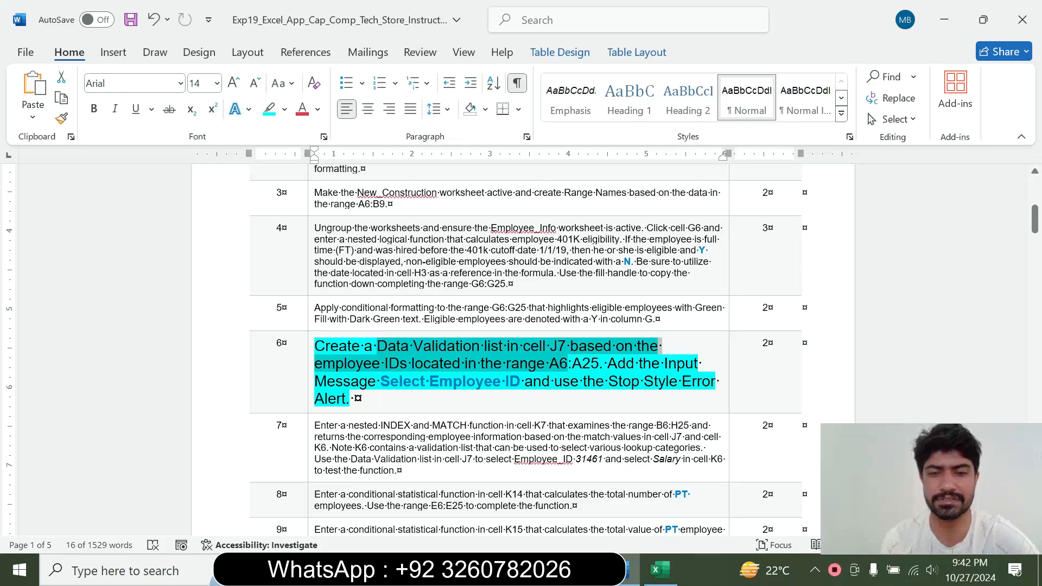
{"action": "left_click", "coordinate": [661, 570]}
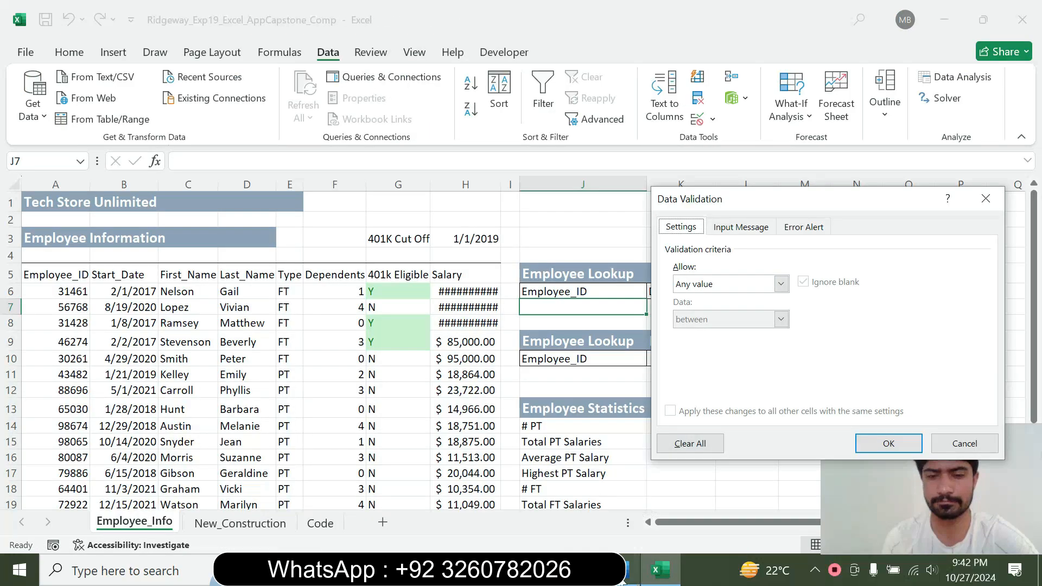
{"action": "left_click", "coordinate": [630, 570]}
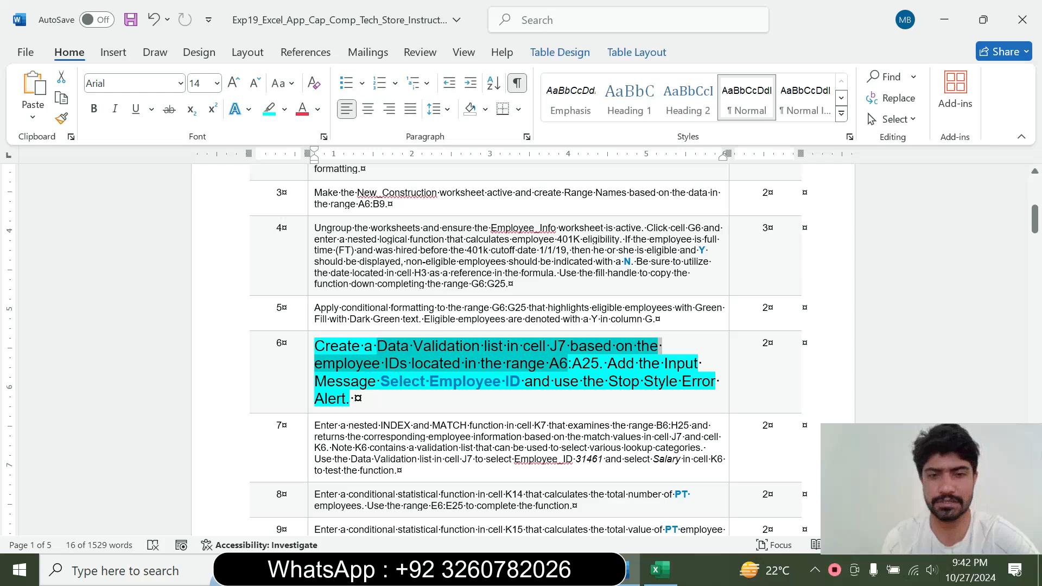
{"action": "left_click", "coordinate": [660, 570]}
{"action": "left_click", "coordinate": [782, 283]}
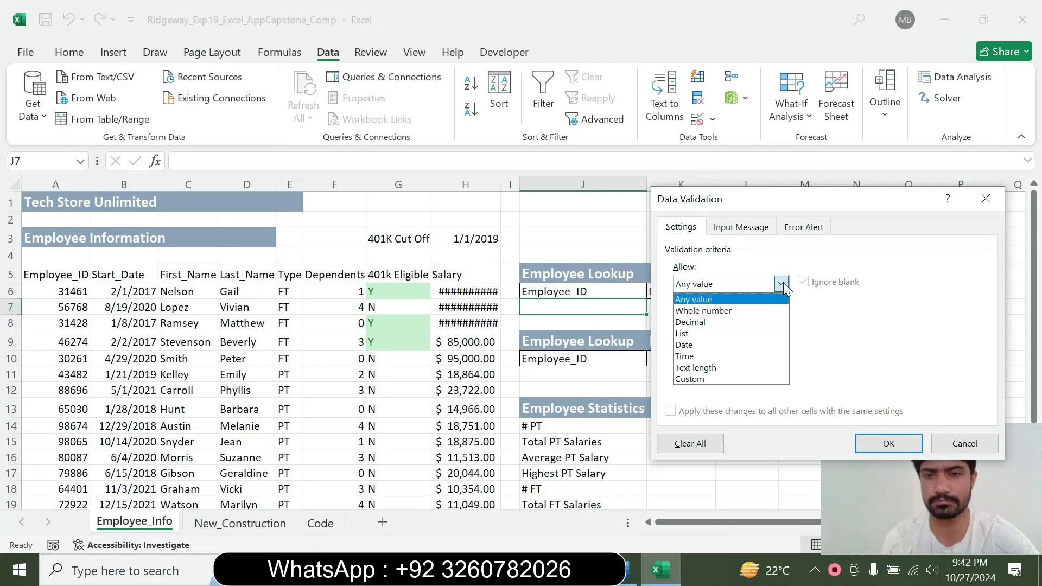
{"action": "left_click", "coordinate": [850, 345]}
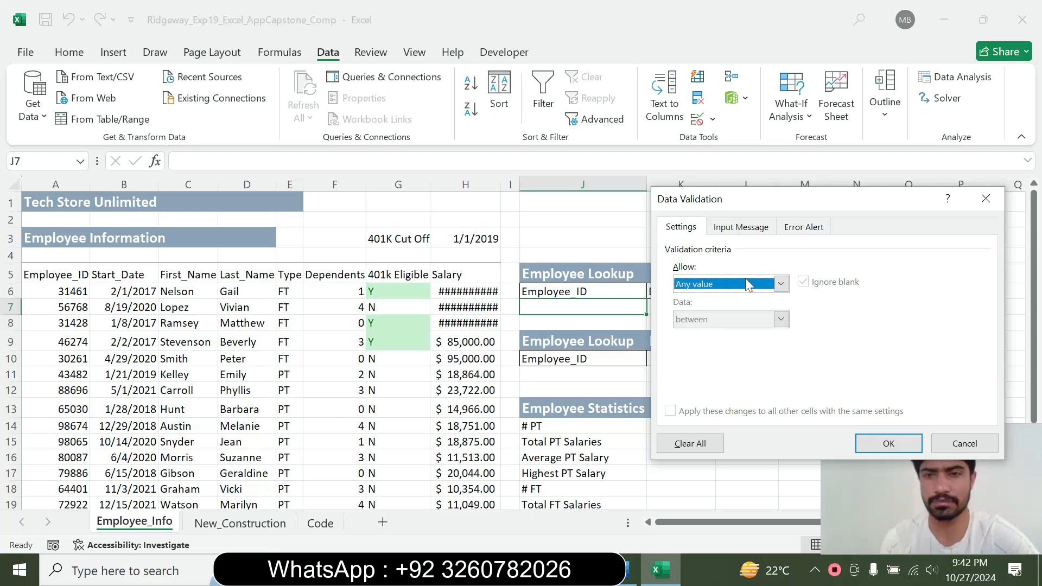
{"action": "left_click", "coordinate": [781, 284]}
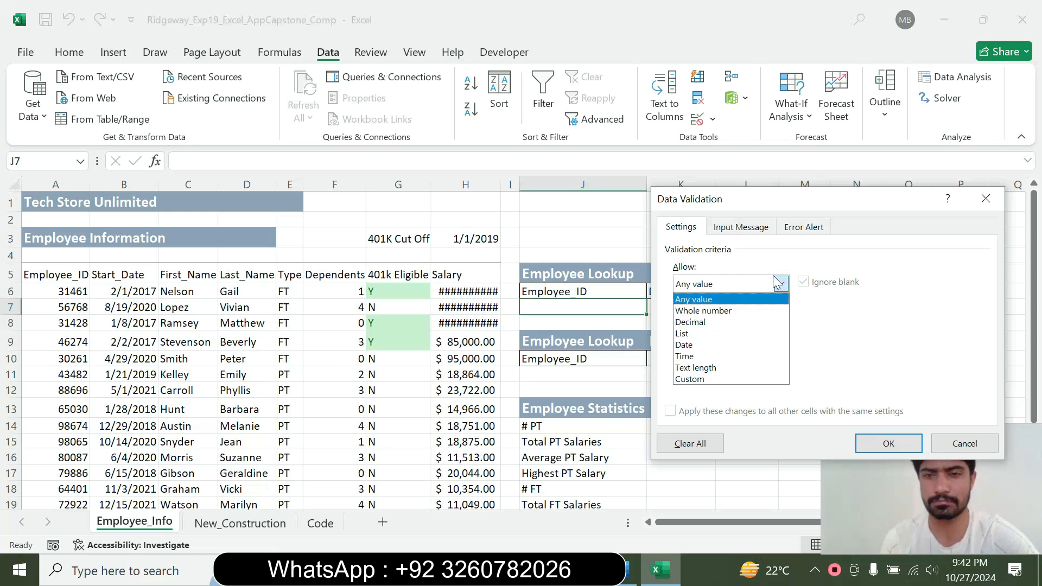
{"action": "left_click", "coordinate": [631, 570]}
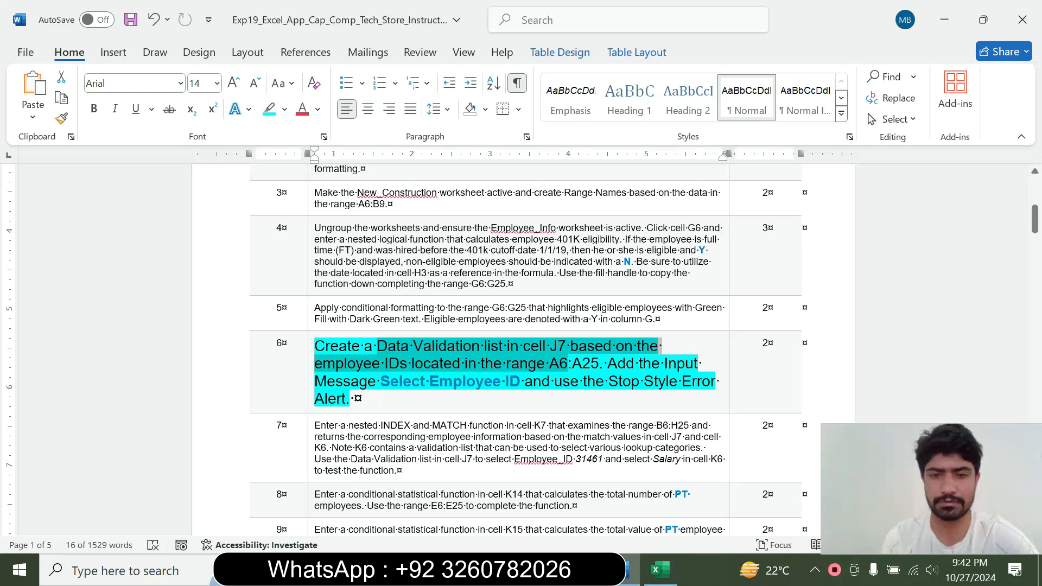
{"action": "left_click", "coordinate": [660, 570]}
{"action": "left_click", "coordinate": [776, 289]}
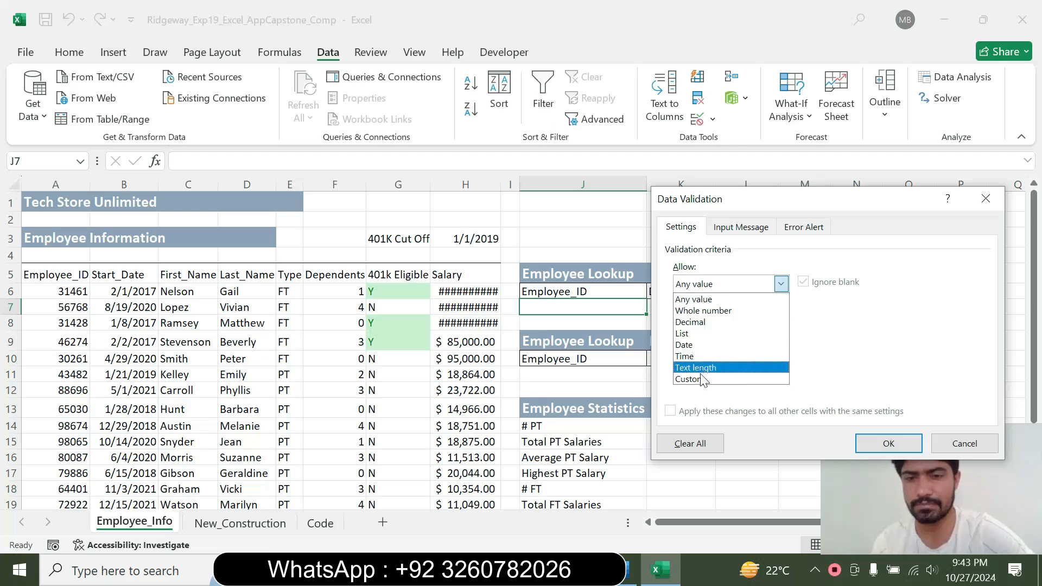
{"action": "left_click", "coordinate": [793, 324]}
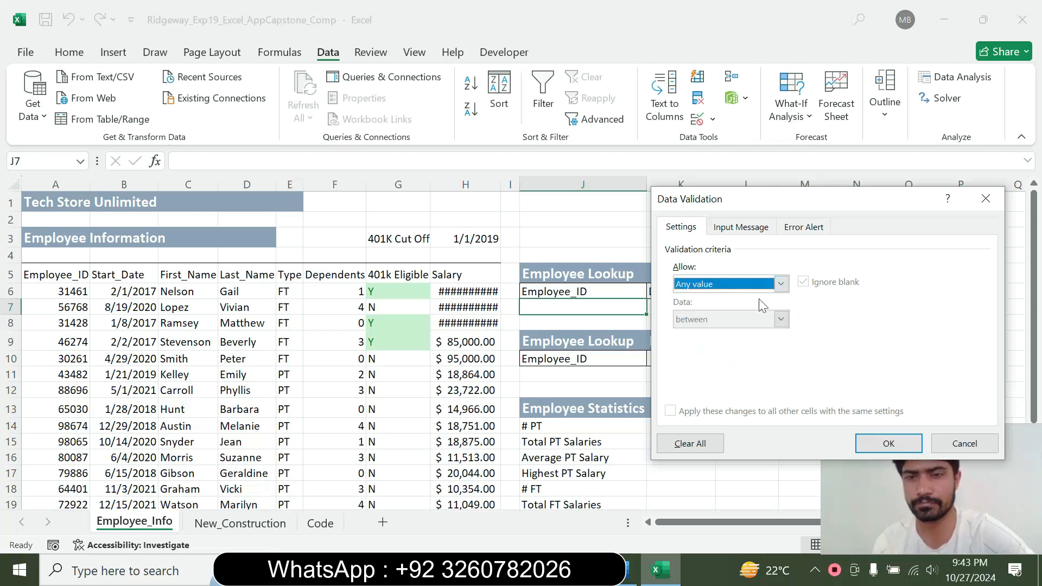
- Copy "Select Employee ID" from step 6 in Word and paste it as J7's validation input message in Excel
{"action": "left_click", "coordinate": [753, 228]}
{"action": "left_click", "coordinate": [713, 305]}
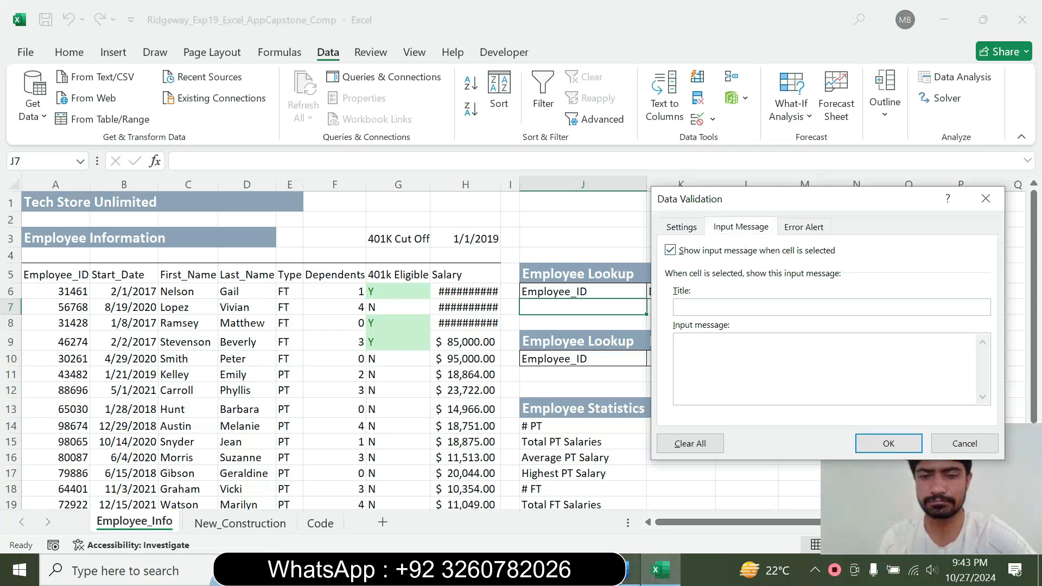
{"action": "left_click", "coordinate": [629, 570]}
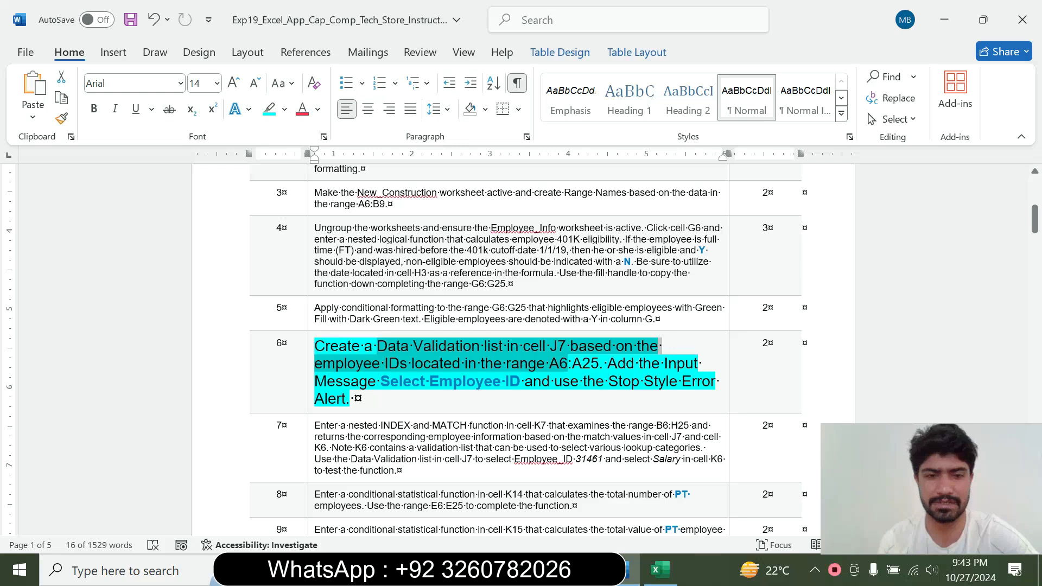
{"action": "left_click_drag", "start_coordinate": [381, 382], "coordinate": [510, 382]}
{"action": "key", "text": "ctrl+c"}
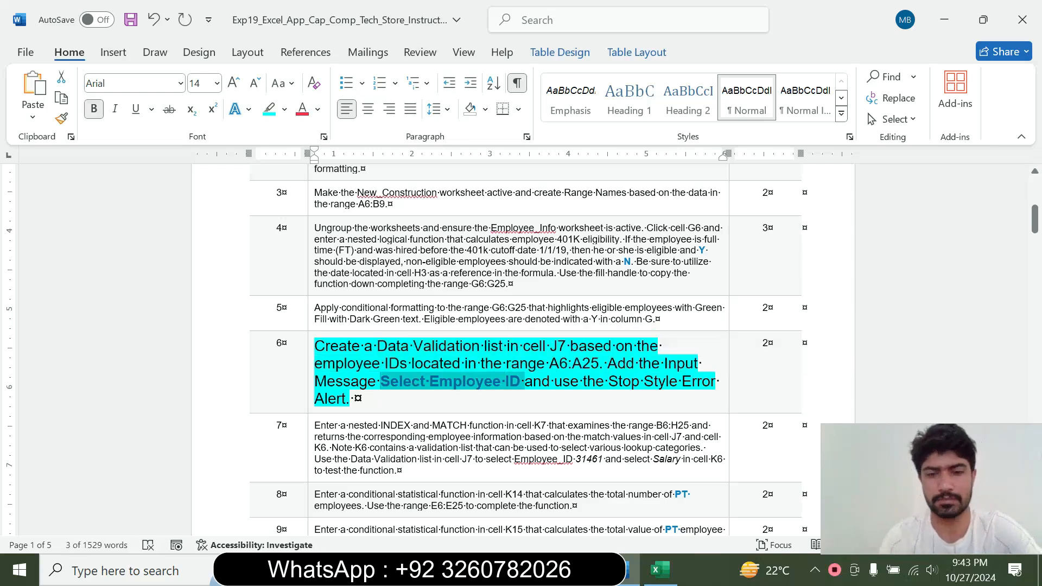
{"action": "left_click", "coordinate": [660, 570]}
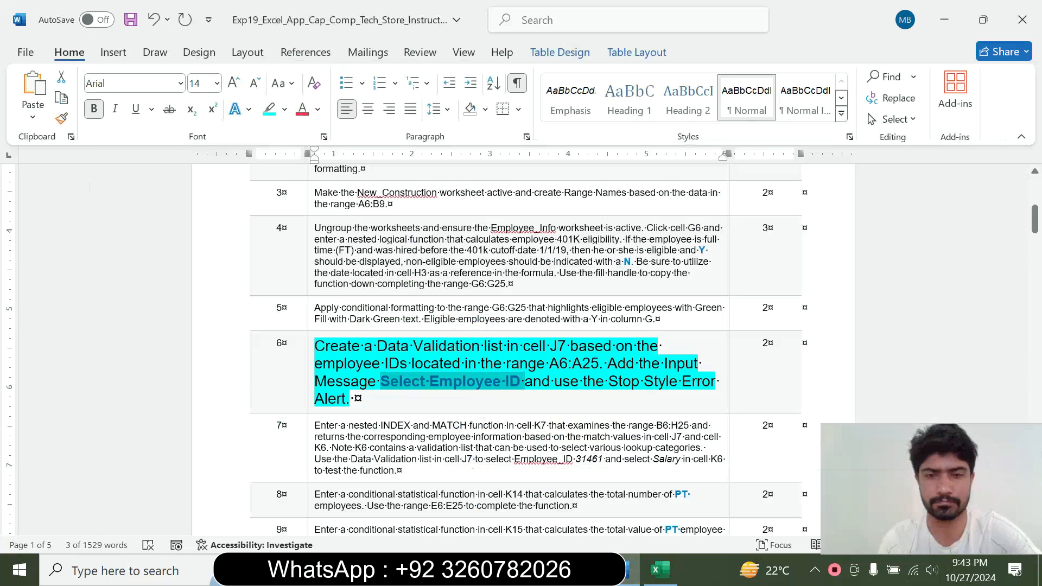
{"action": "left_click", "coordinate": [661, 569]}
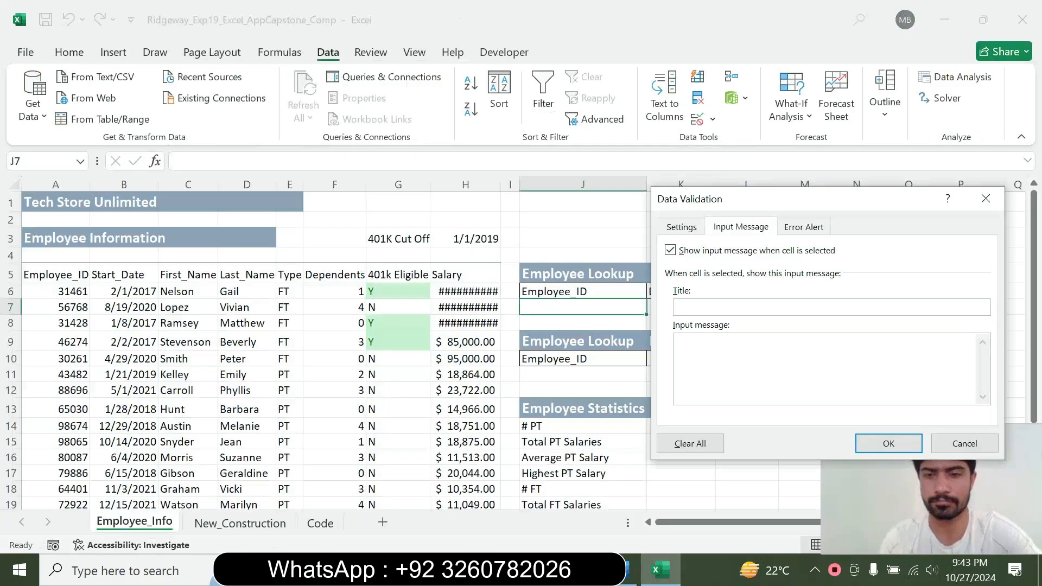
{"action": "key", "text": "ctrl+v"}
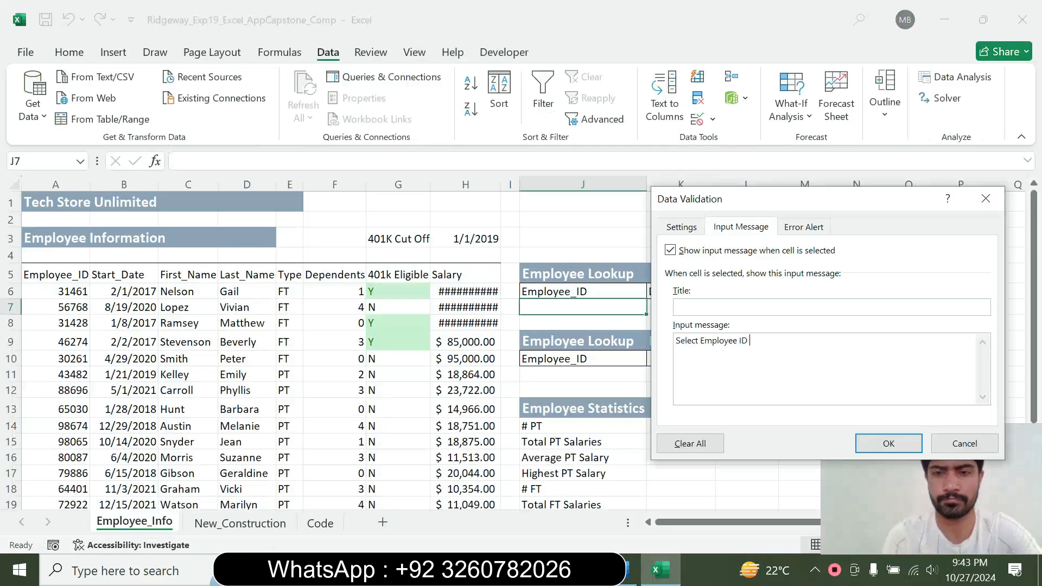
- Set J7's error alert style to Stop, then recheck step 6 in Word and return to Excel's validation criteria settings
{"action": "left_click", "coordinate": [804, 228]}
{"action": "left_click", "coordinate": [800, 307]}
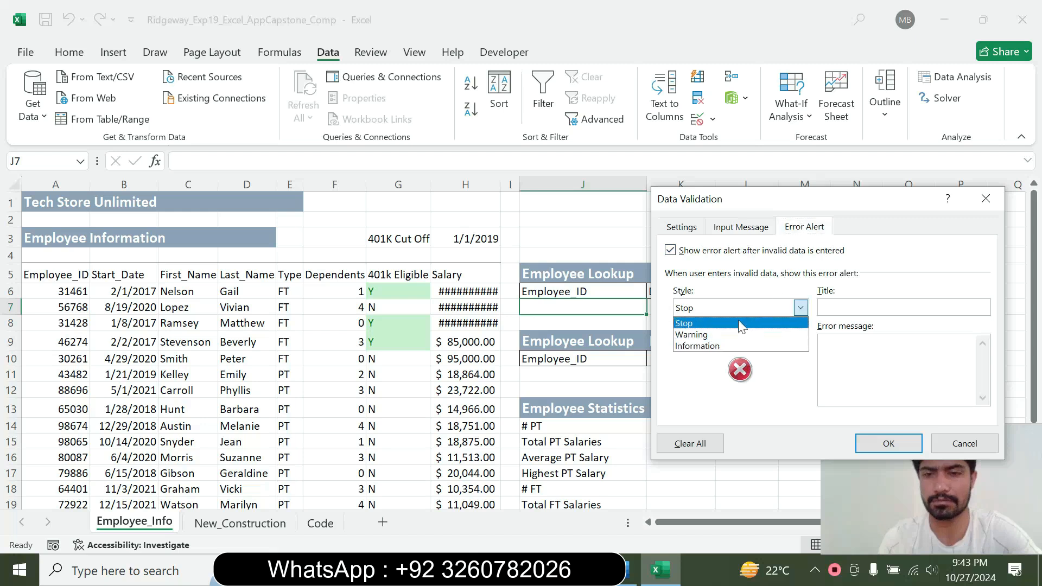
{"action": "left_click", "coordinate": [738, 320]}
{"action": "left_click", "coordinate": [630, 570]}
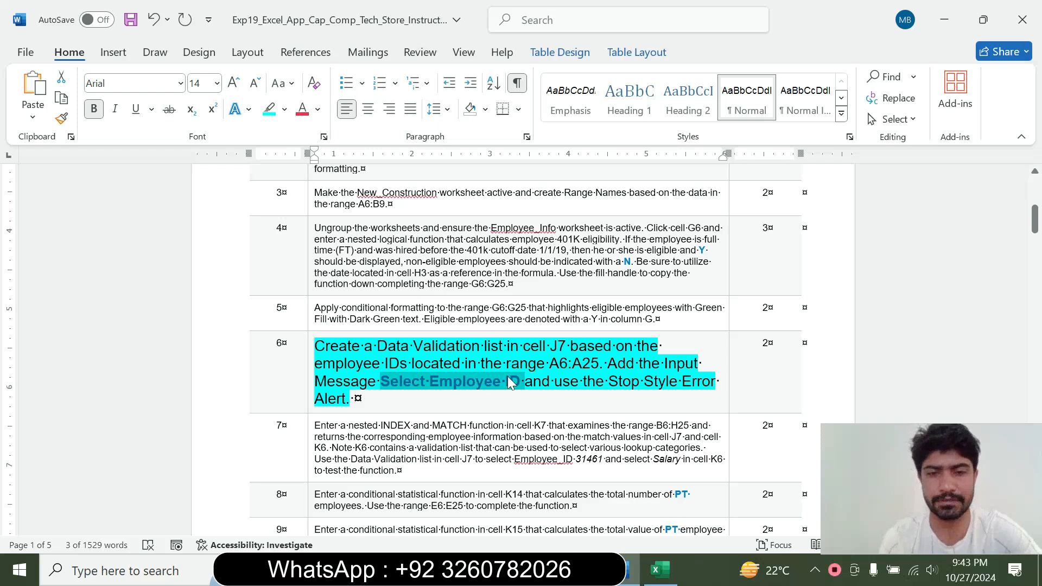
{"action": "left_click", "coordinate": [658, 570]}
{"action": "left_click", "coordinate": [685, 229]}
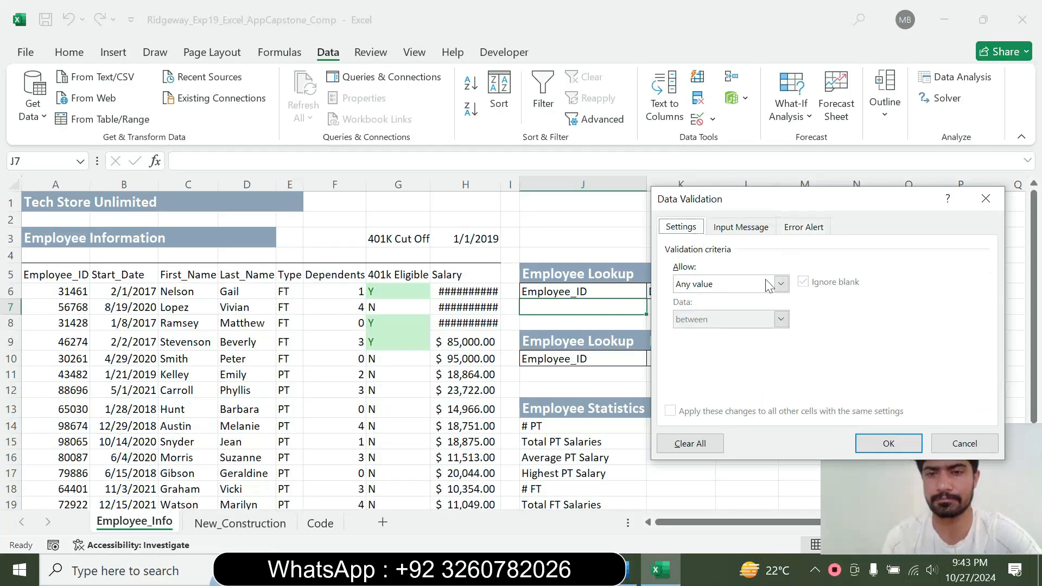
{"action": "left_click", "coordinate": [786, 284]}
{"action": "left_click", "coordinate": [750, 310]}
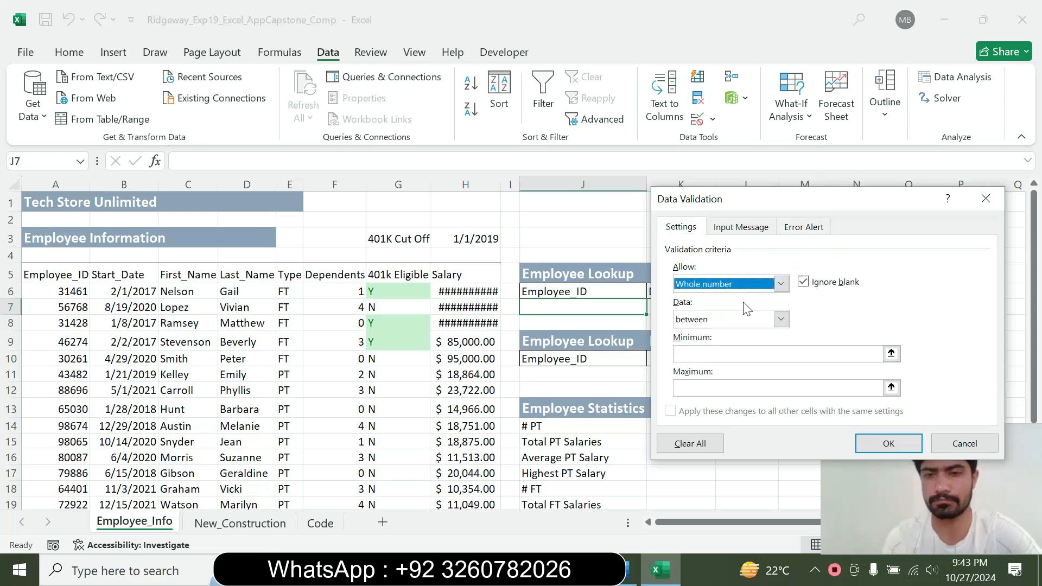
{"action": "left_click", "coordinate": [786, 283]}
{"action": "left_click", "coordinate": [725, 320]}
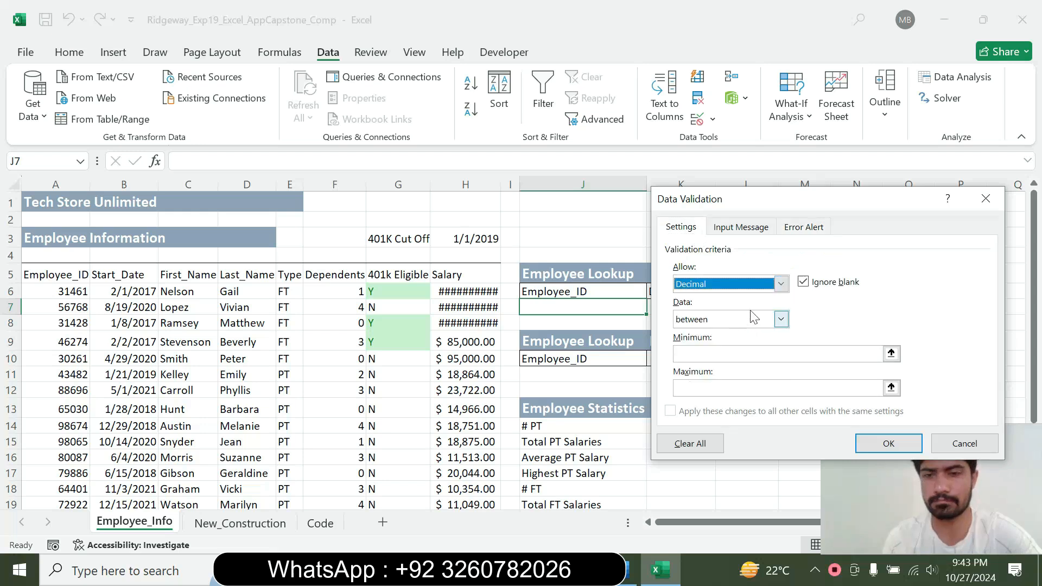
{"action": "left_click", "coordinate": [781, 284]}
{"action": "left_click", "coordinate": [730, 345]}
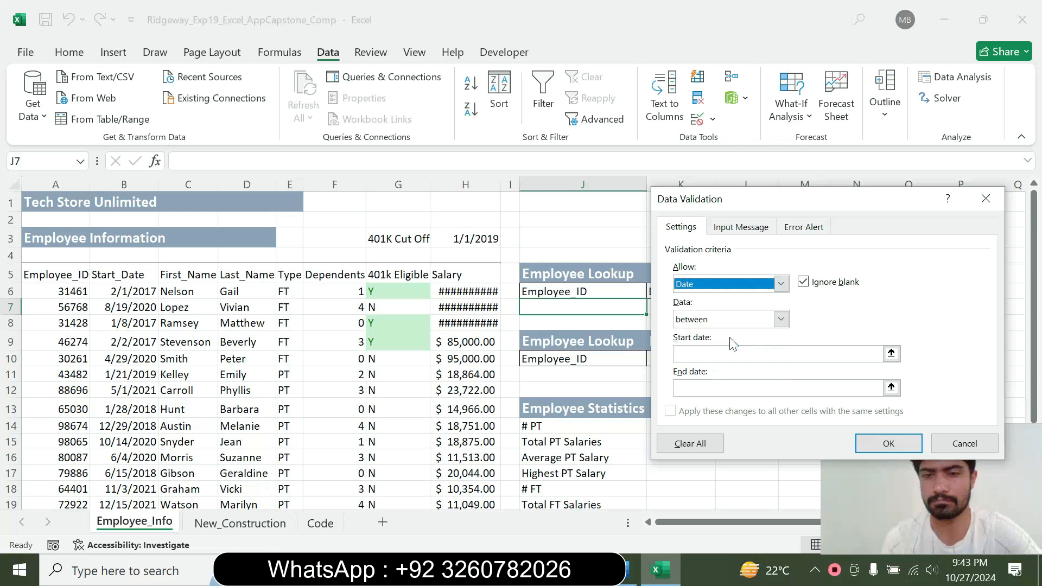
- Set J7's validation criteria to allow a List, checking the choice against step 6 in Word
{"action": "left_click", "coordinate": [782, 283]}
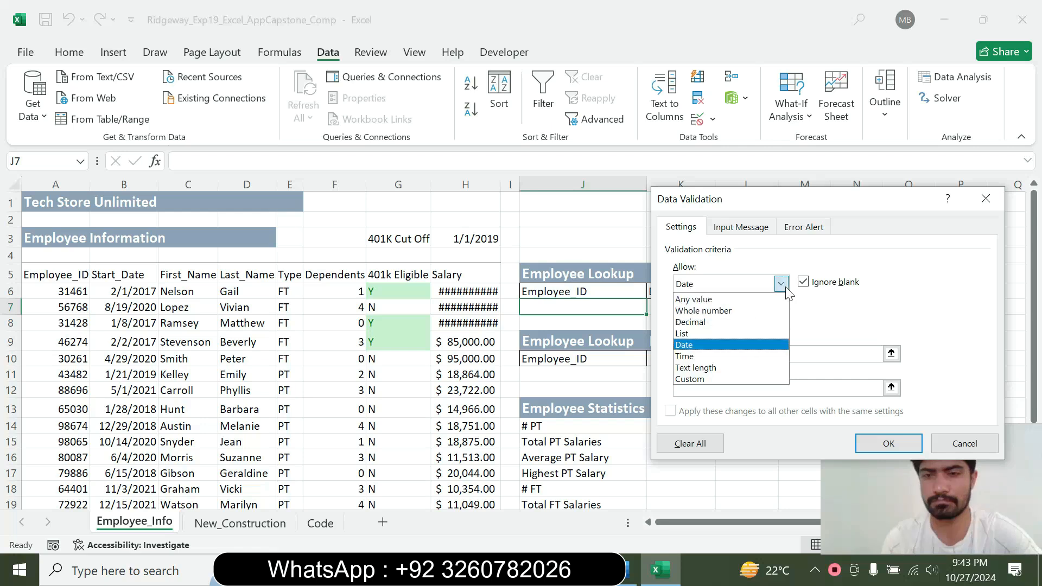
{"action": "left_click", "coordinate": [719, 340]}
{"action": "left_click", "coordinate": [628, 570]}
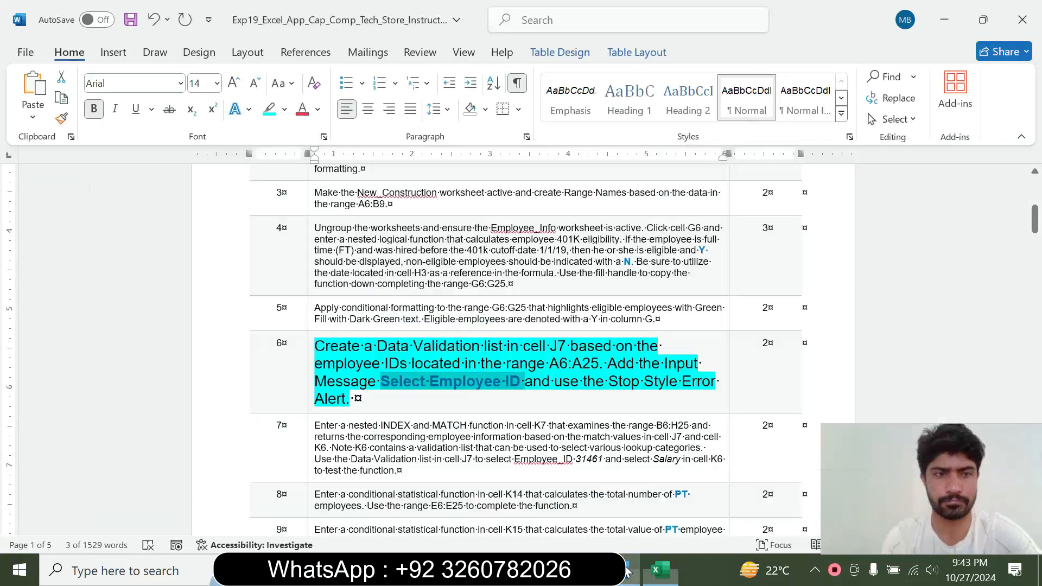
{"action": "left_click", "coordinate": [660, 570]}
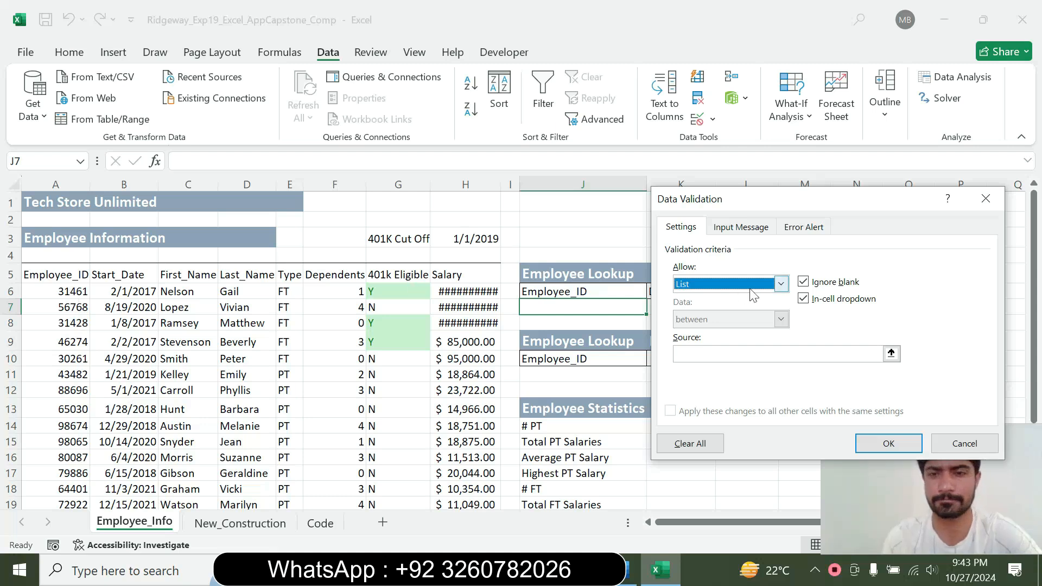
{"action": "left_click", "coordinate": [781, 284]}
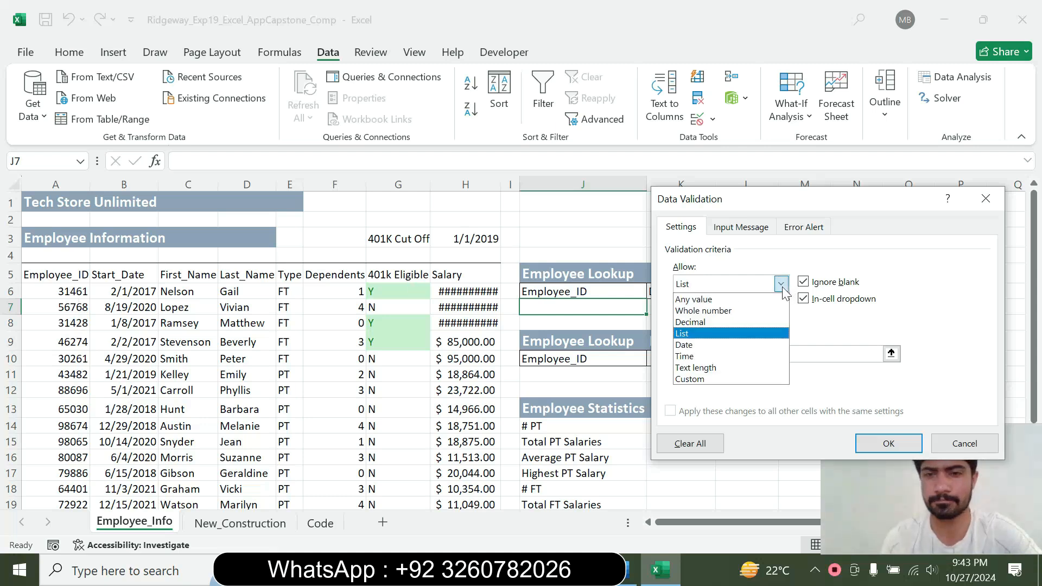
{"action": "left_click", "coordinate": [712, 333]}
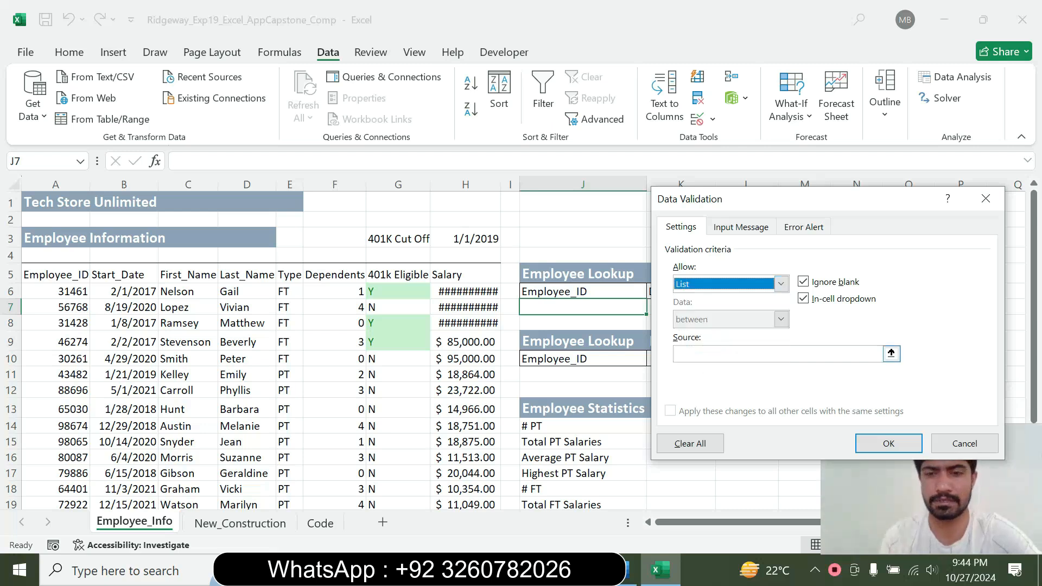
- Check step 6 in Word, then in Excel set the source of J7's validation list to =$A$6:$A$25 and apply the validation
{"action": "left_click", "coordinate": [633, 570]}
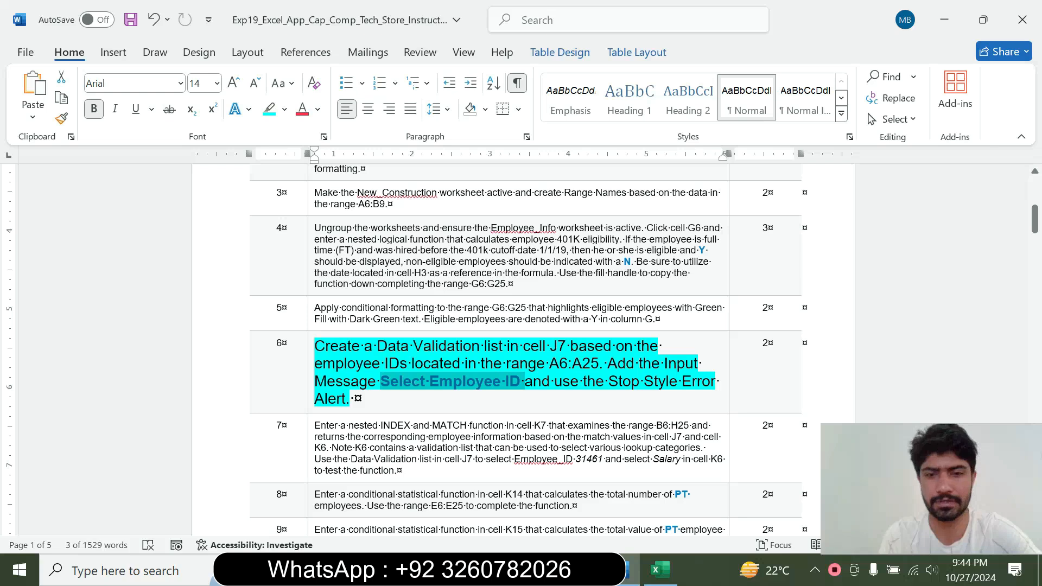
{"action": "left_click", "coordinate": [658, 570]}
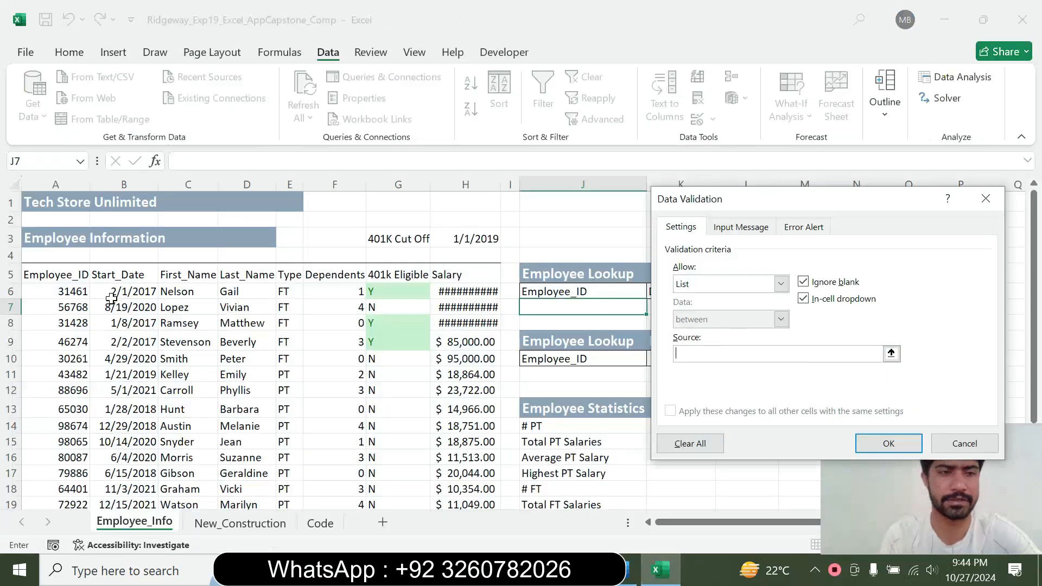
{"action": "left_click_drag", "start_coordinate": [73, 292], "coordinate": [73, 530]}
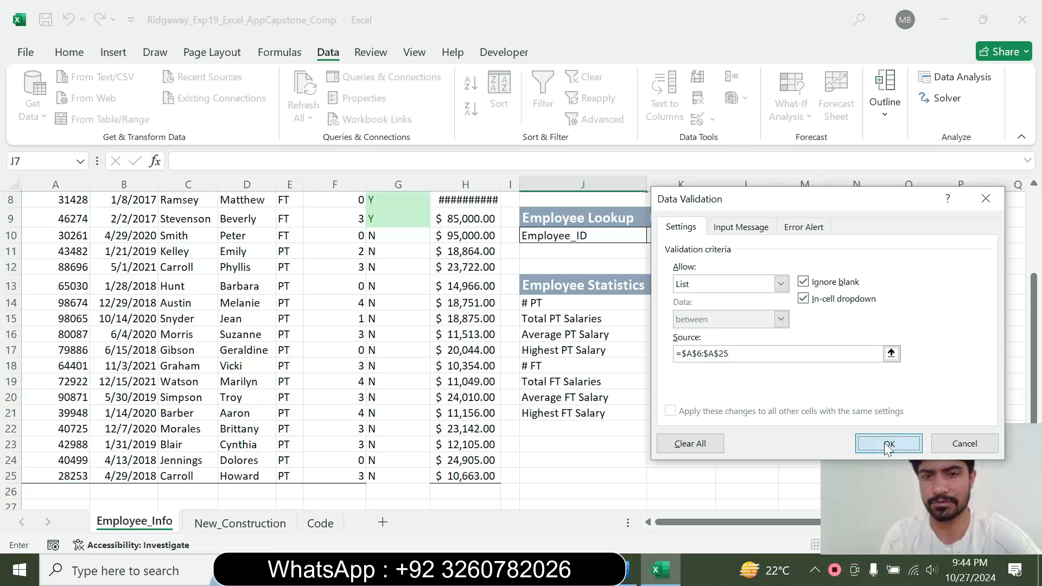
{"action": "left_click", "coordinate": [868, 444]}
{"action": "left_click_drag", "start_coordinate": [1034, 301], "coordinate": [1034, 215]}
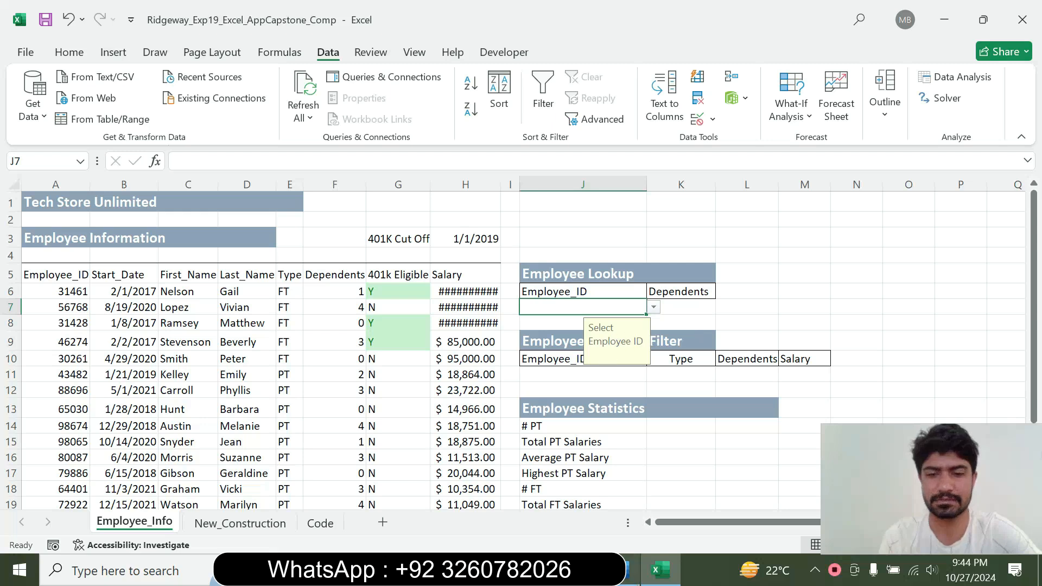
- Switch to Word and reset step 6's instruction text to font size 9 with no highlight color
{"action": "left_click", "coordinate": [628, 576]}
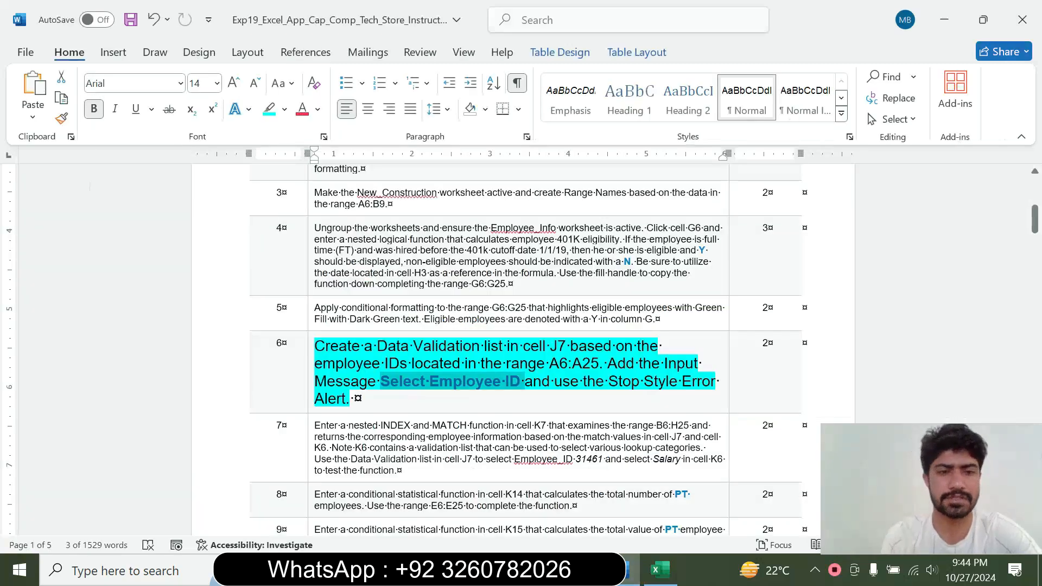
{"action": "left_click", "coordinate": [311, 395]}
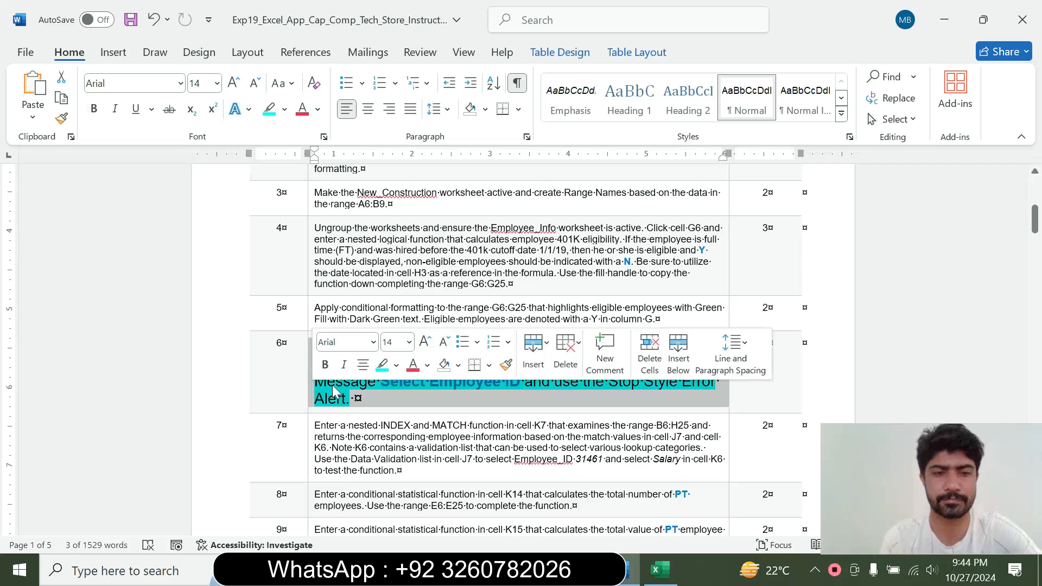
{"action": "left_click", "coordinate": [409, 342]}
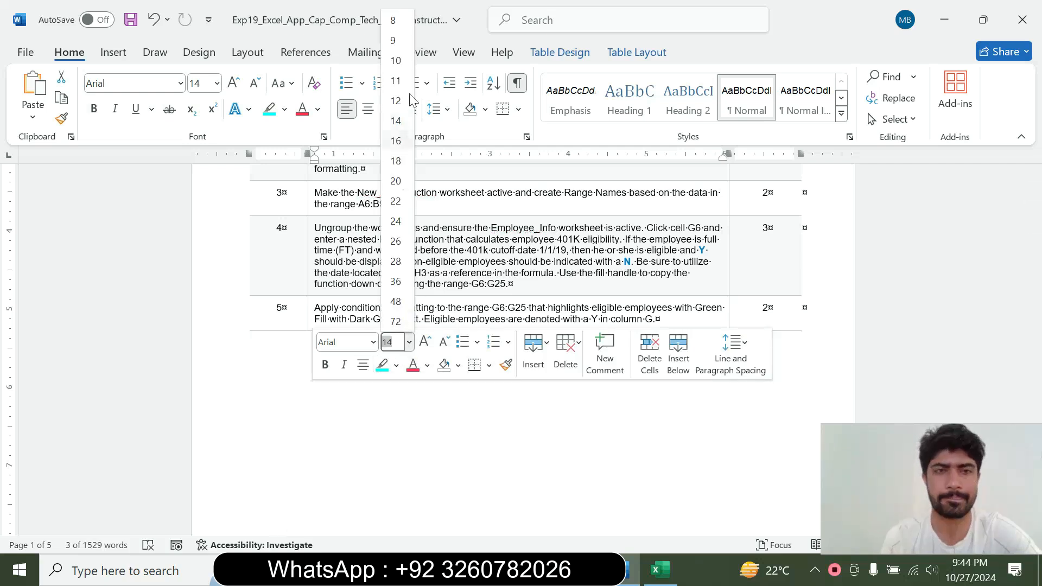
{"action": "left_click", "coordinate": [393, 41]}
{"action": "left_click", "coordinate": [286, 110]}
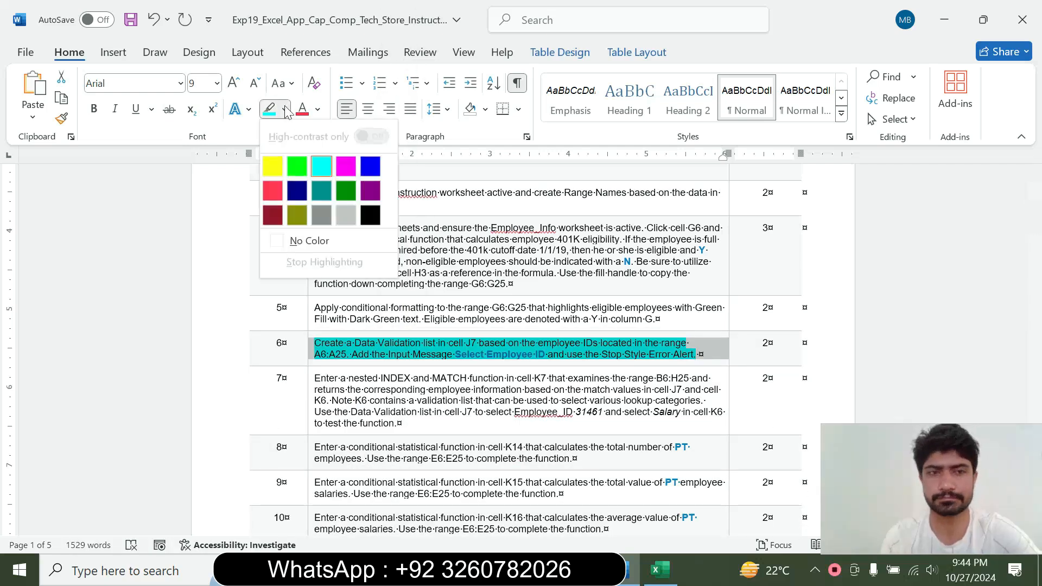
{"action": "left_click", "coordinate": [308, 239]}
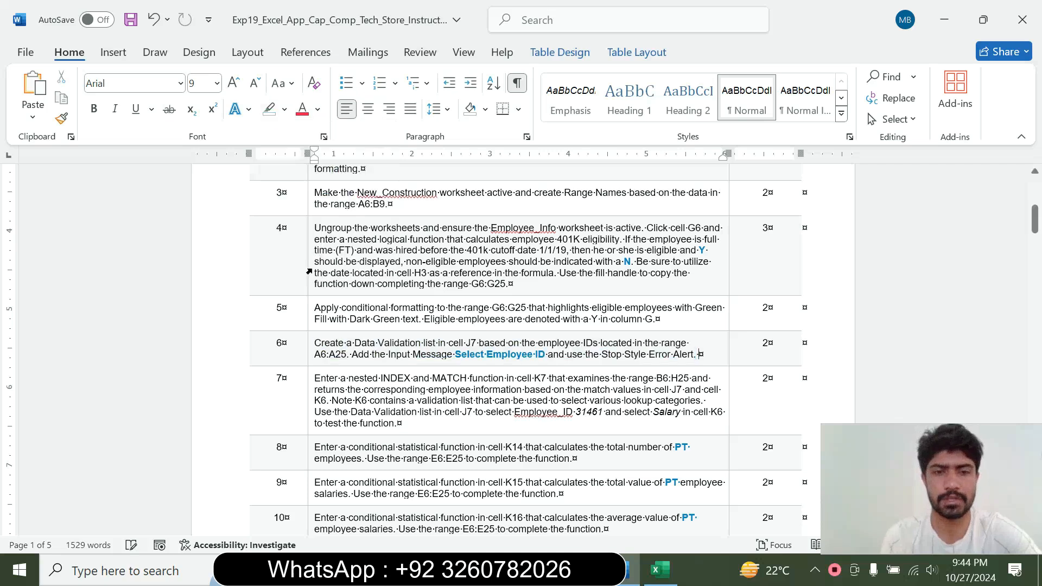
- Enlarge step 7's instruction text to font size 16 and highlight it in turquoise
{"action": "left_click", "coordinate": [308, 411]}
{"action": "left_click", "coordinate": [407, 358]}
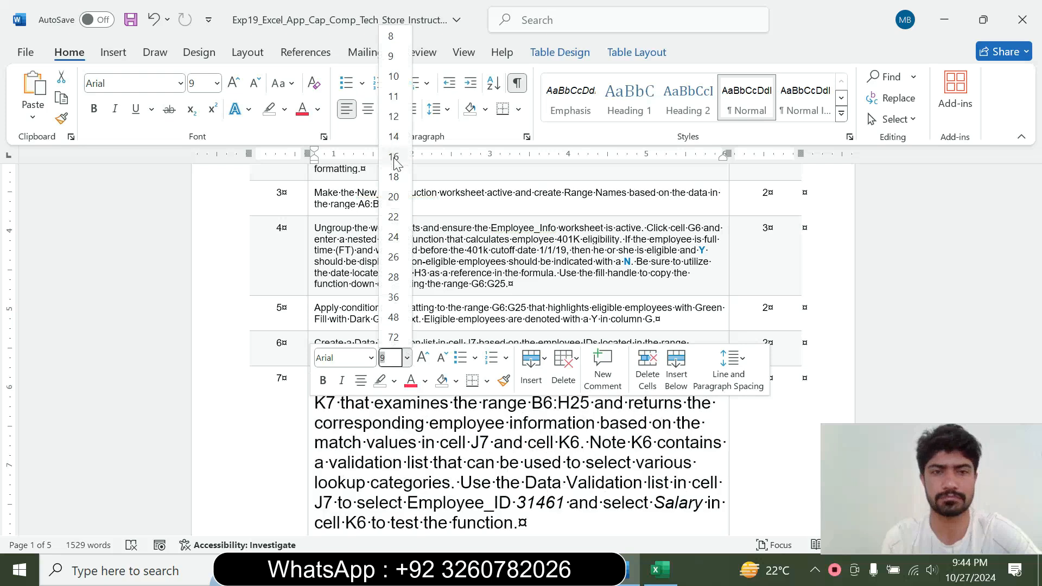
{"action": "left_click", "coordinate": [394, 157]}
{"action": "left_click", "coordinate": [284, 112]}
{"action": "left_click", "coordinate": [319, 159]}
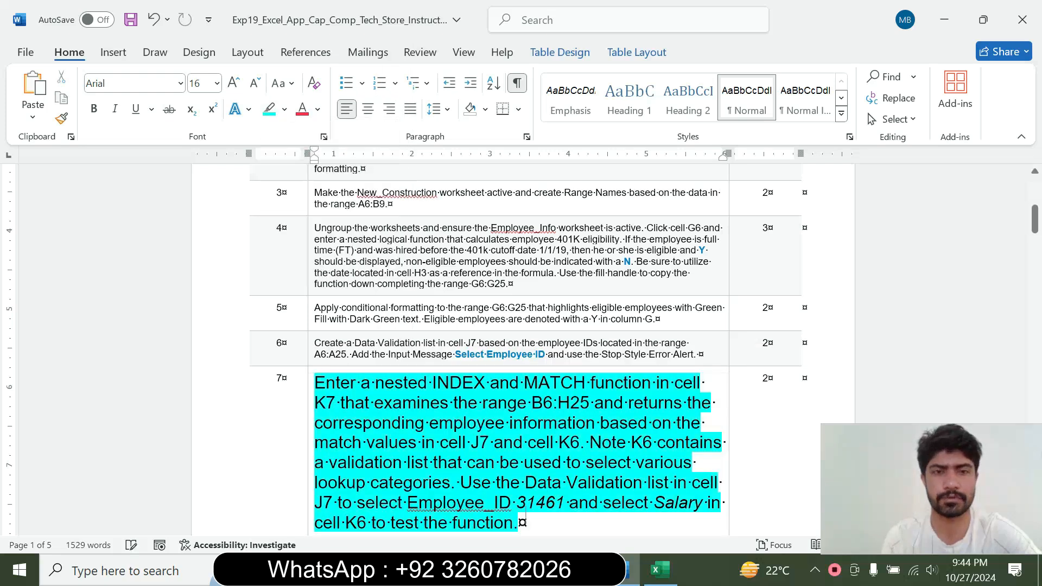
- Examine step 7's requirements for the nested INDEX and MATCH function in cell K7
{"action": "left_click_drag", "start_coordinate": [1037, 235], "coordinate": [1037, 245]}
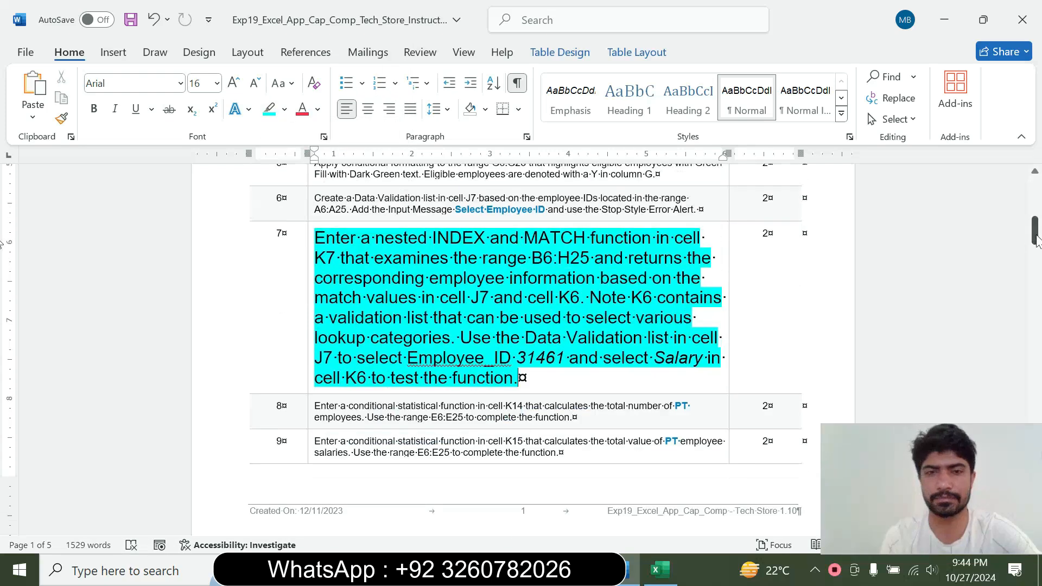
{"action": "left_click_drag", "start_coordinate": [315, 237], "coordinate": [450, 337]}
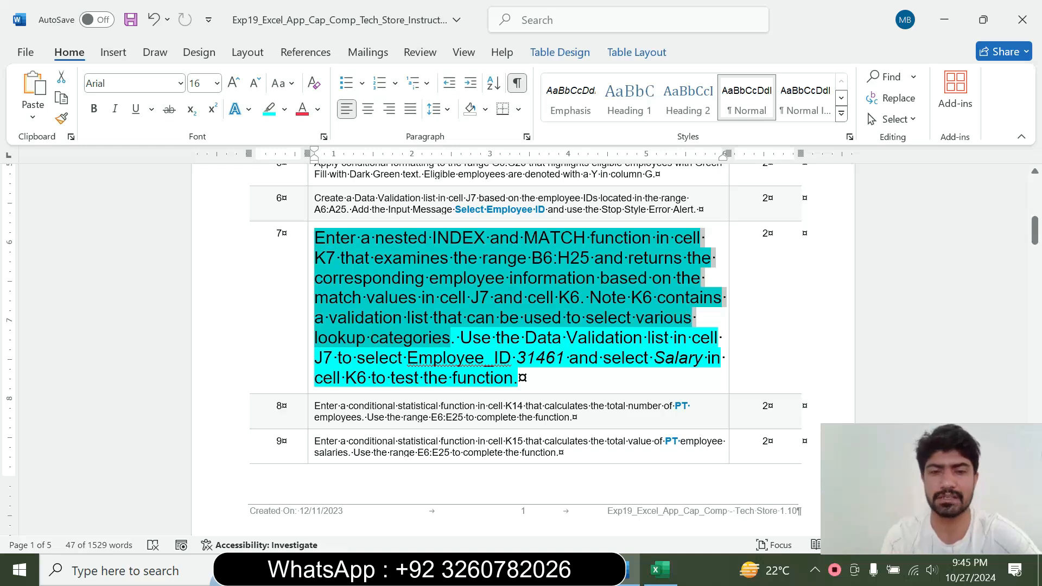
{"action": "left_click", "coordinate": [475, 358]}
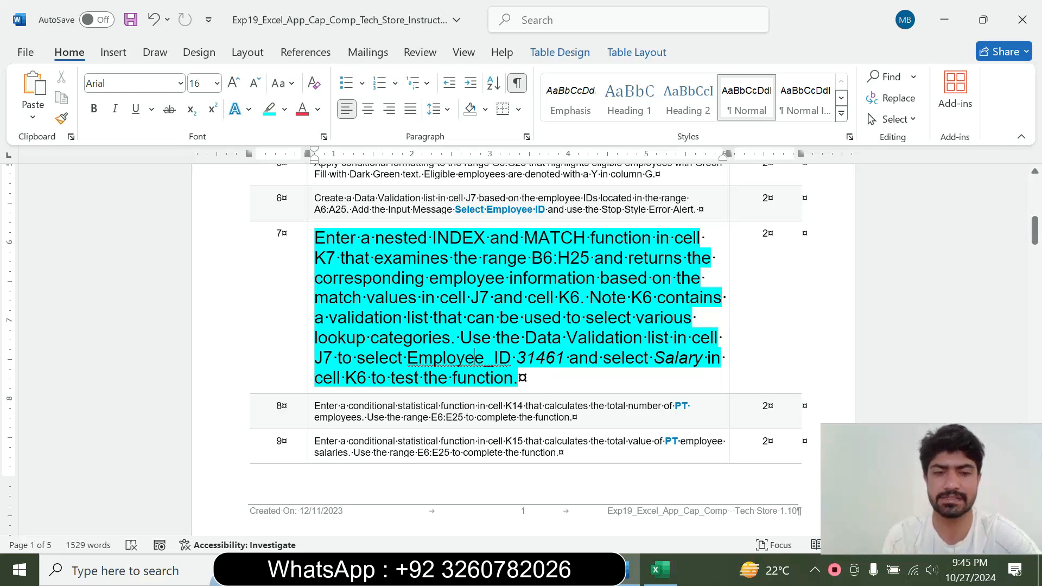
{"action": "left_click_drag", "start_coordinate": [385, 238], "coordinate": [447, 258]}
{"action": "left_click", "coordinate": [449, 297]}
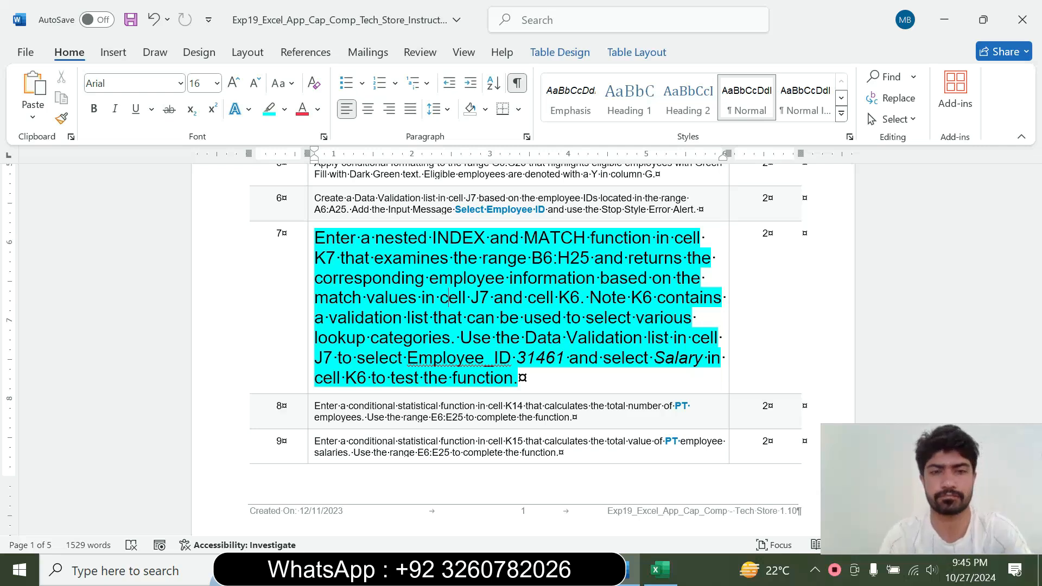
{"action": "left_click_drag", "start_coordinate": [394, 222], "coordinate": [443, 237]}
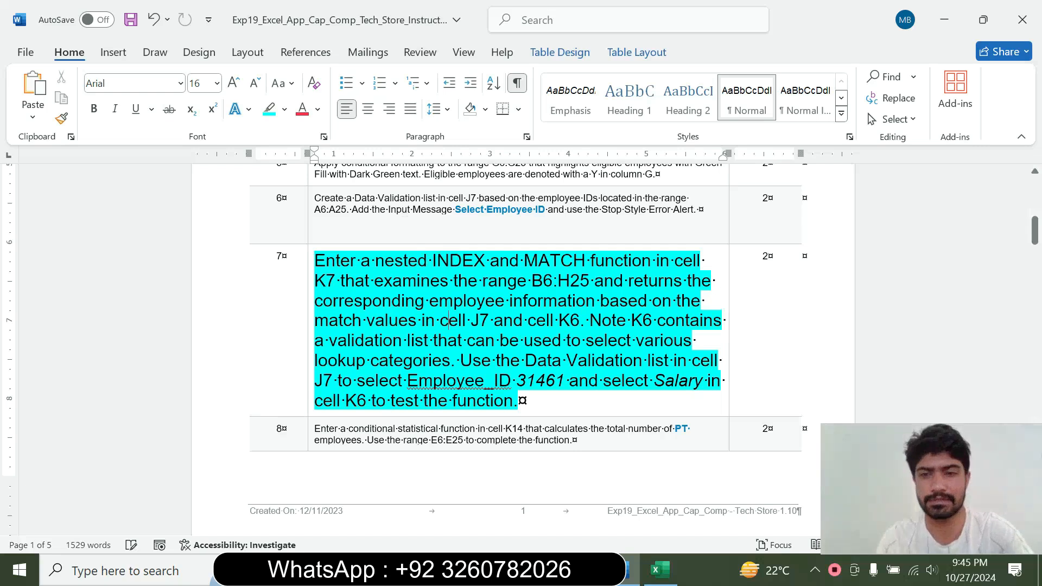
- Switch to Excel and start an INDEX function in K7, opening its Function Arguments with the array,row_num,column_num form
{"action": "left_click", "coordinate": [654, 570]}
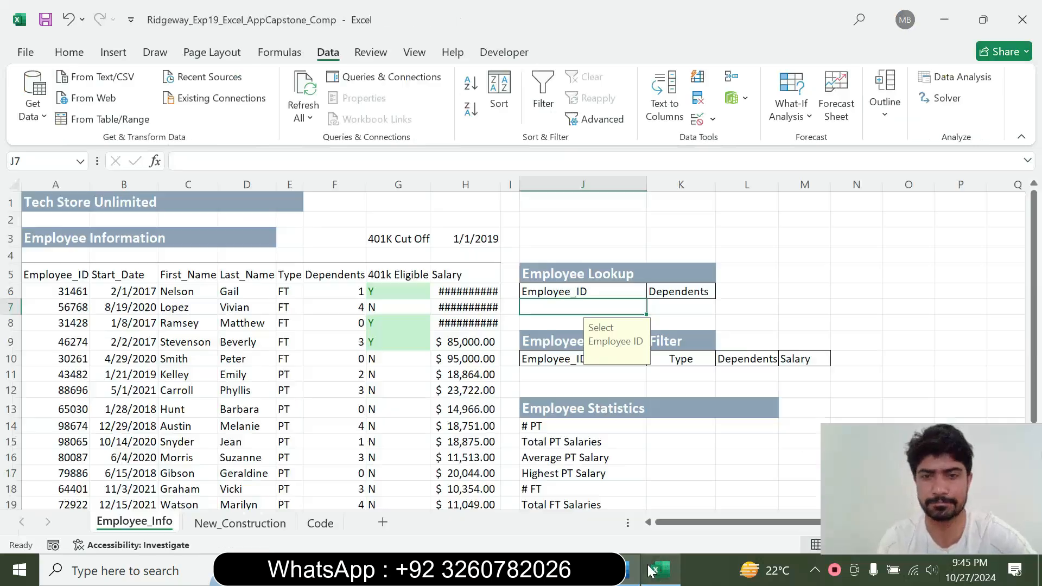
{"action": "left_click", "coordinate": [674, 303]}
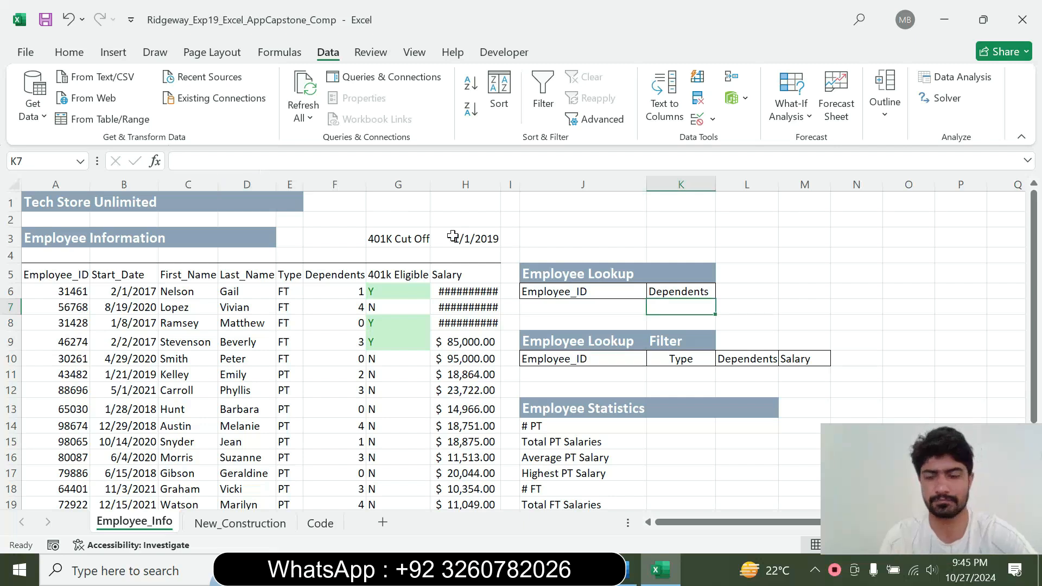
{"action": "type", "text": "="}
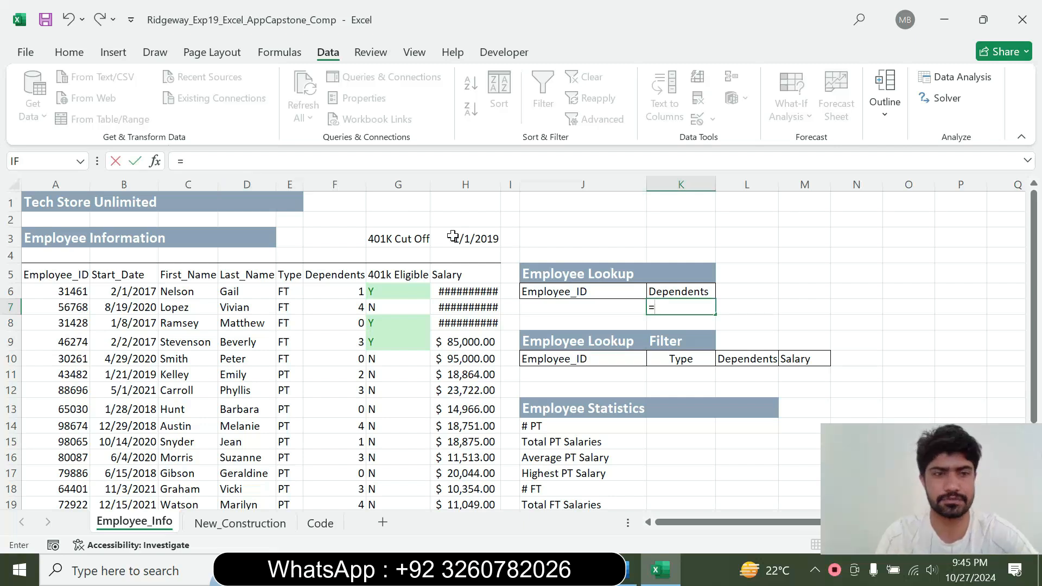
{"action": "type", "text": "inde"}
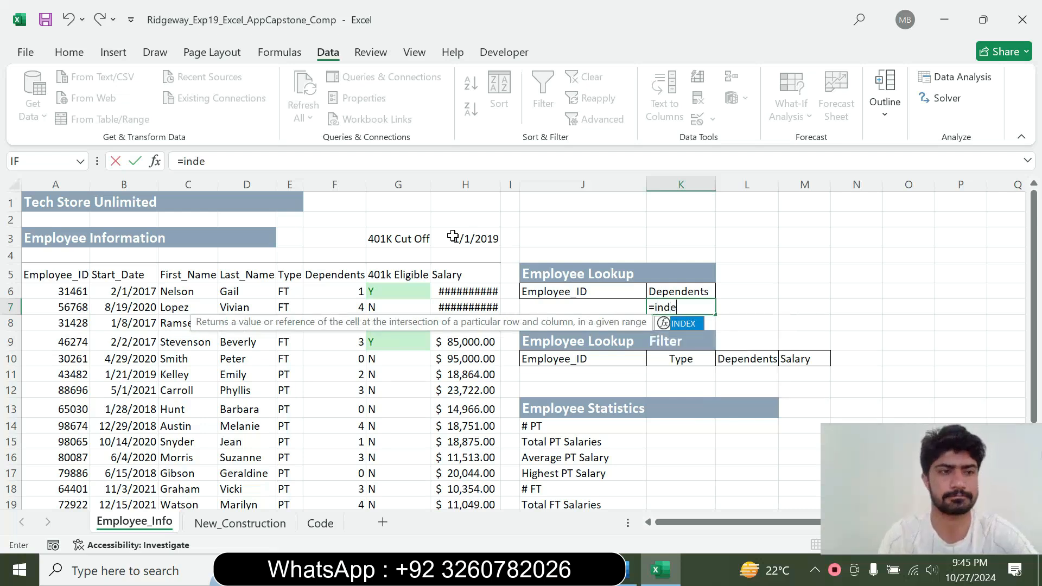
{"action": "key", "text": "Tab"}
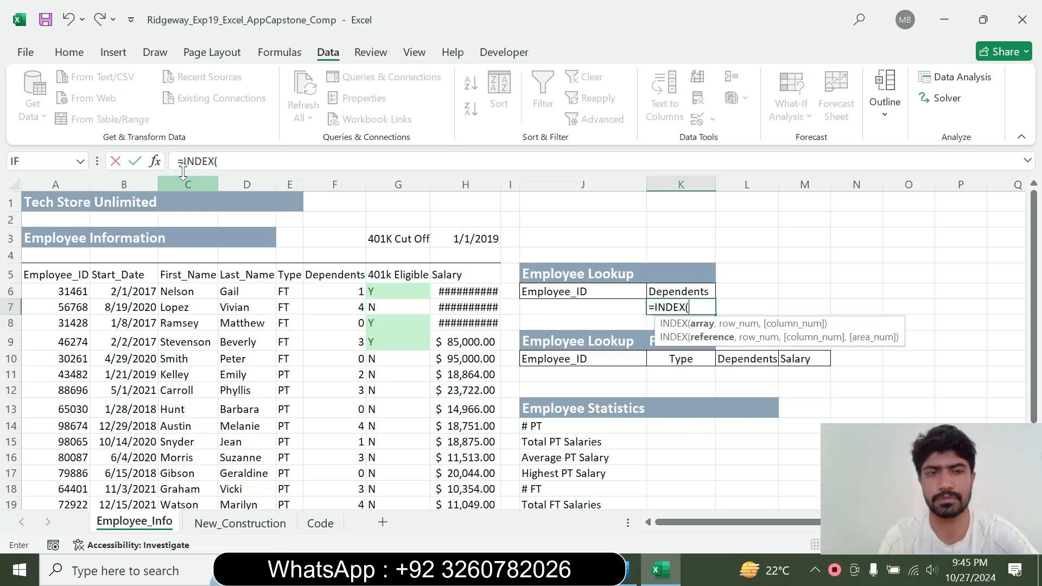
{"action": "left_click", "coordinate": [155, 161]}
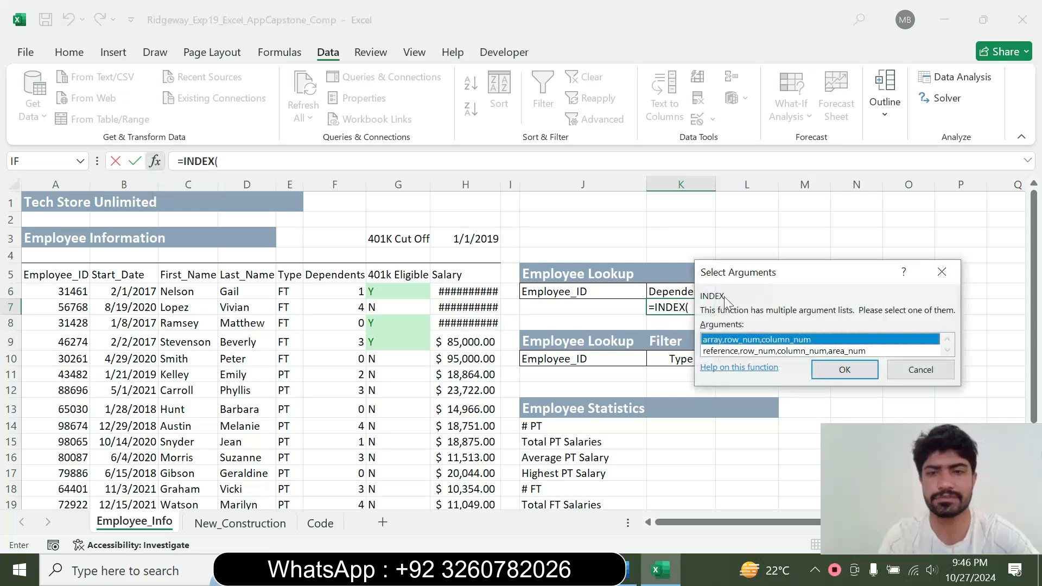
{"action": "left_click", "coordinate": [844, 370]}
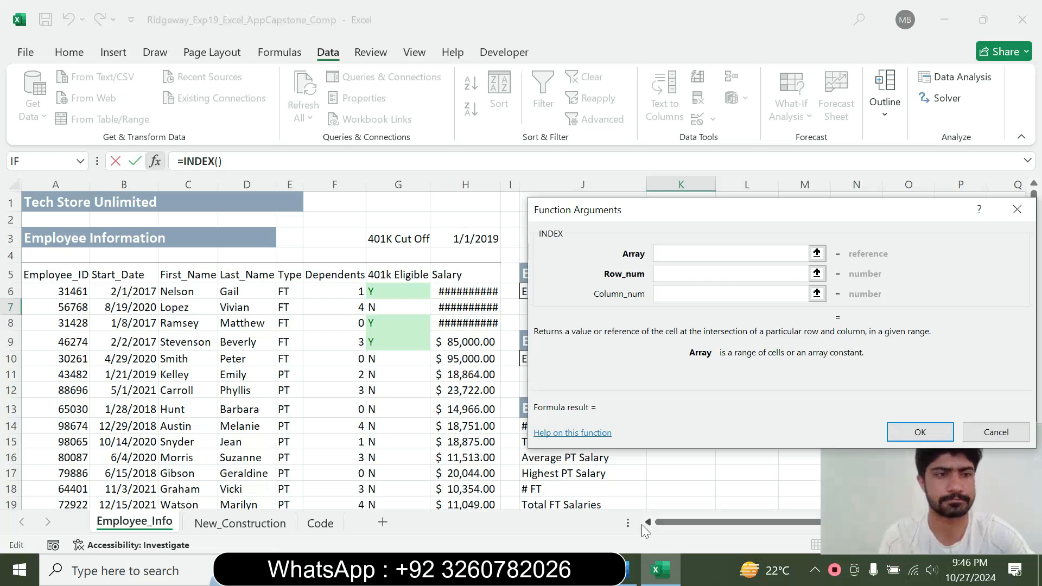
- Set the INDEX function's Array argument to A6:H$25
{"action": "left_click_drag", "start_coordinate": [52, 291], "coordinate": [437, 470]}
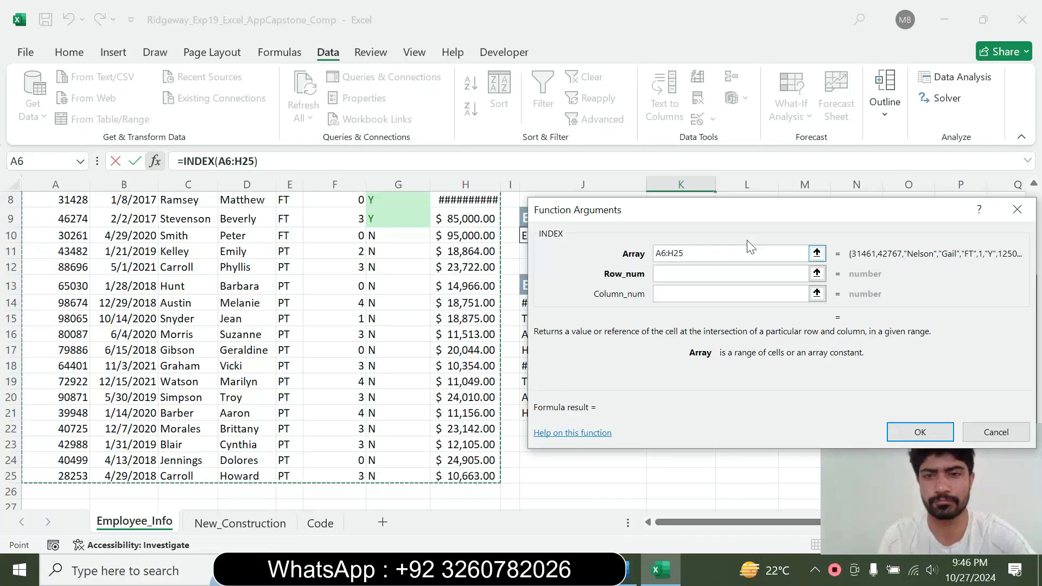
{"action": "left_click", "coordinate": [675, 253]}
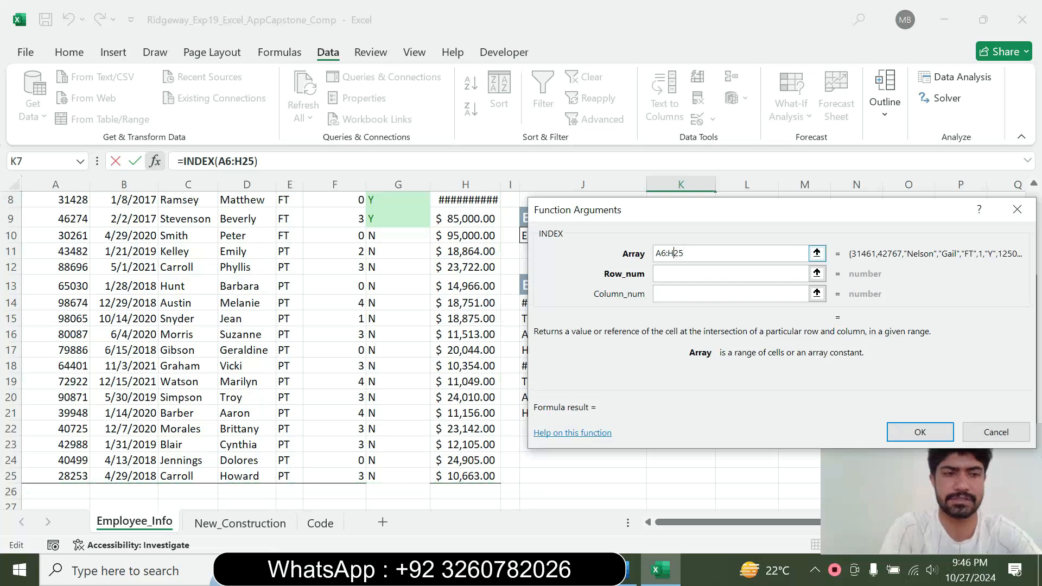
{"action": "type", "text": "$"}
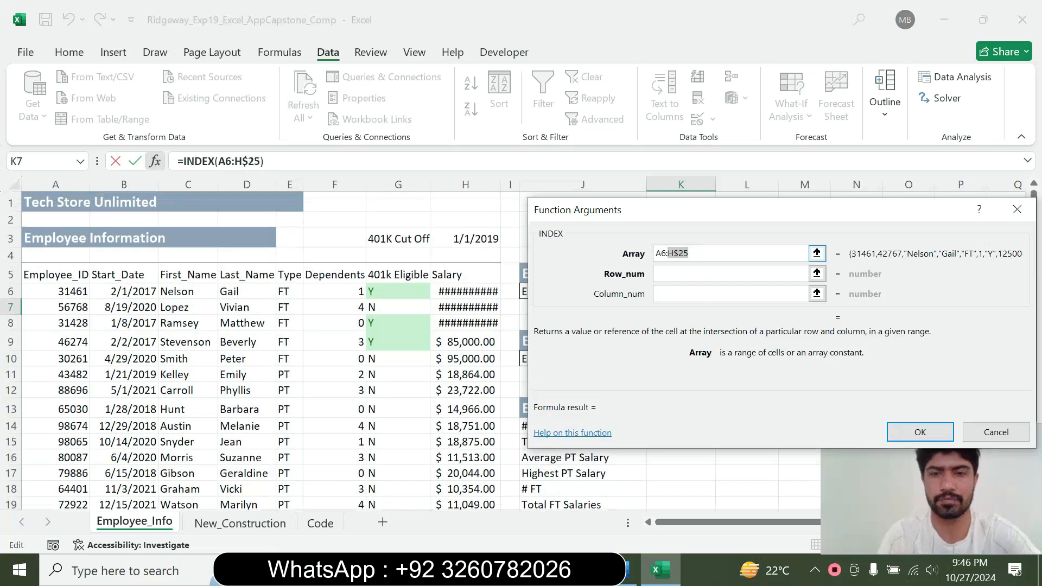
- Begin a nested MATCH function in the Row_num argument with $J$7 as its lookup value
{"action": "key", "text": "Tab"}
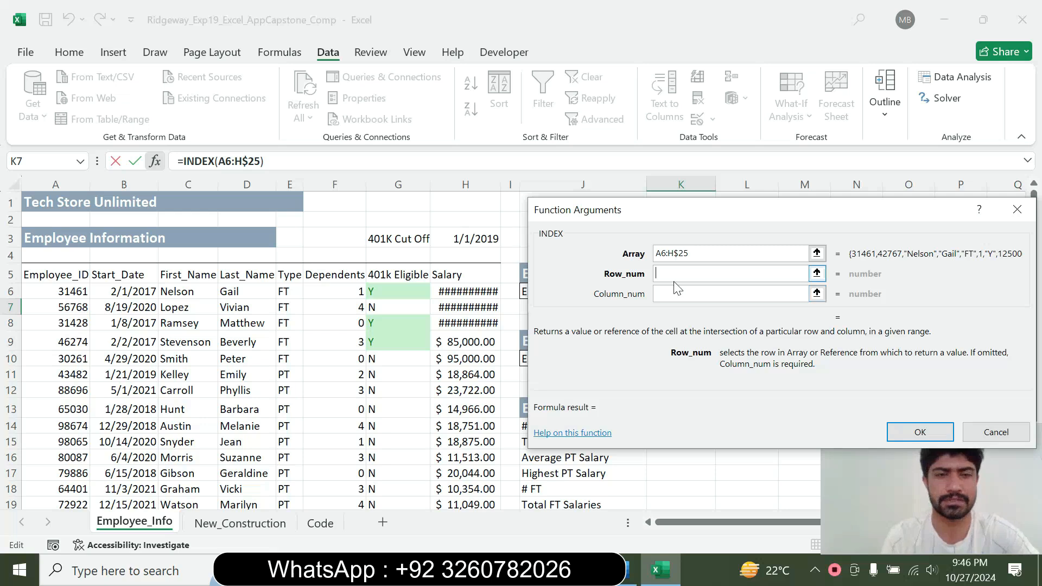
{"action": "type", "text": "M"}
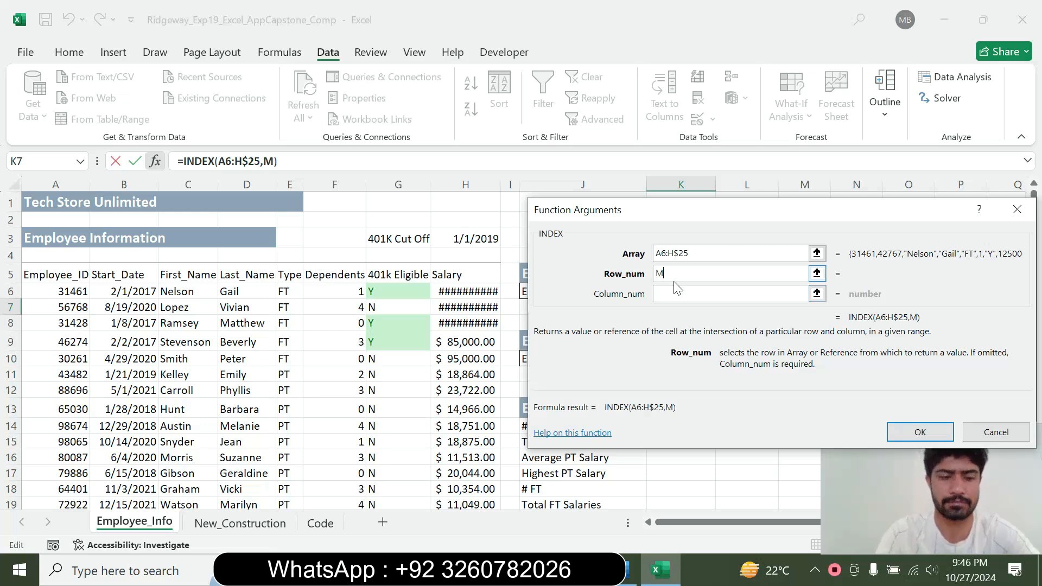
{"action": "type", "text": "ATCH"}
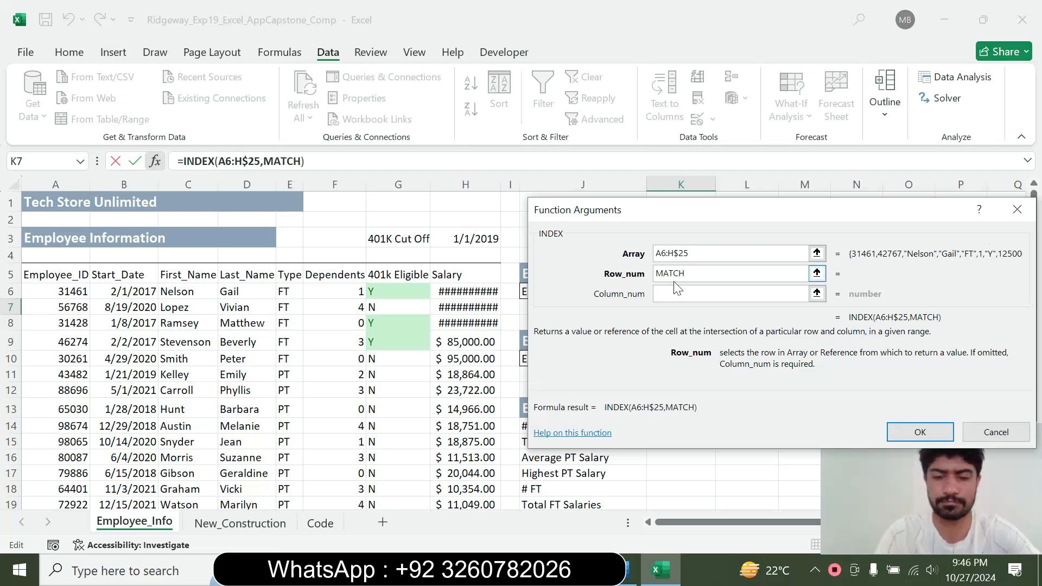
{"action": "type", "text": "("}
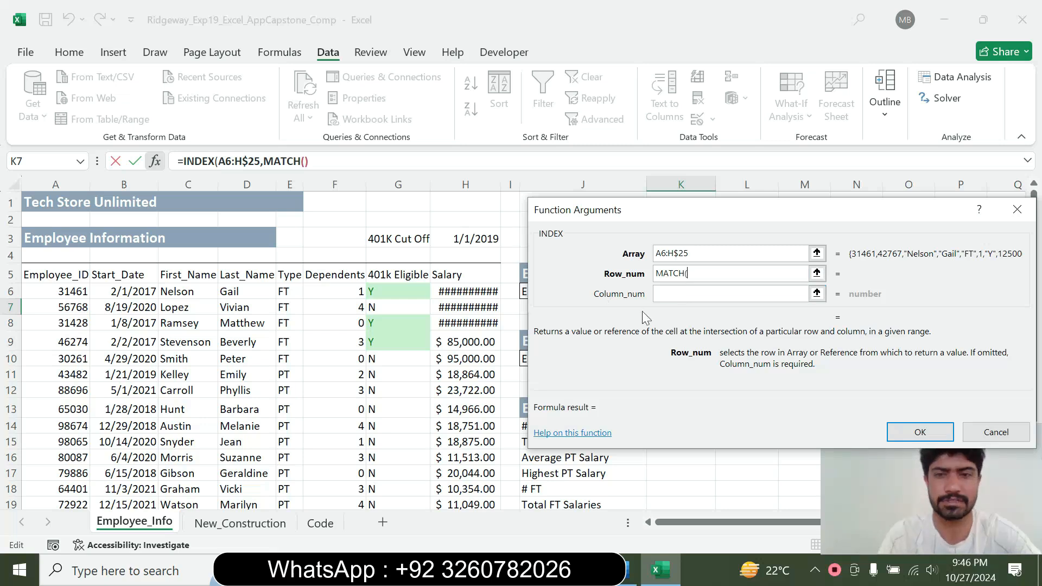
{"action": "left_click_drag", "start_coordinate": [637, 236], "coordinate": [678, 368]}
{"action": "left_click", "coordinate": [592, 308]}
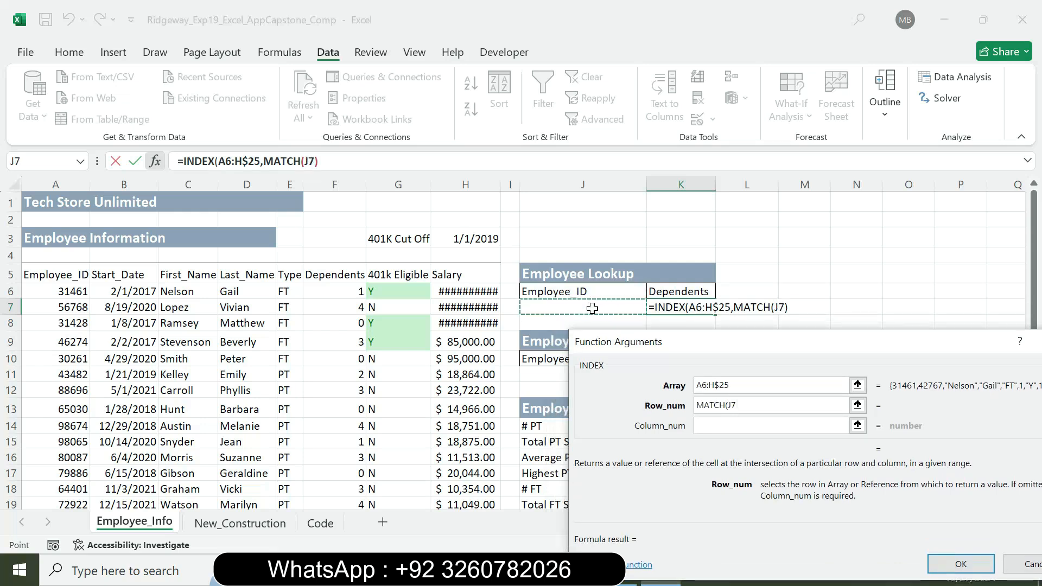
{"action": "key", "text": "F4"}
{"action": "type", "text": ","}
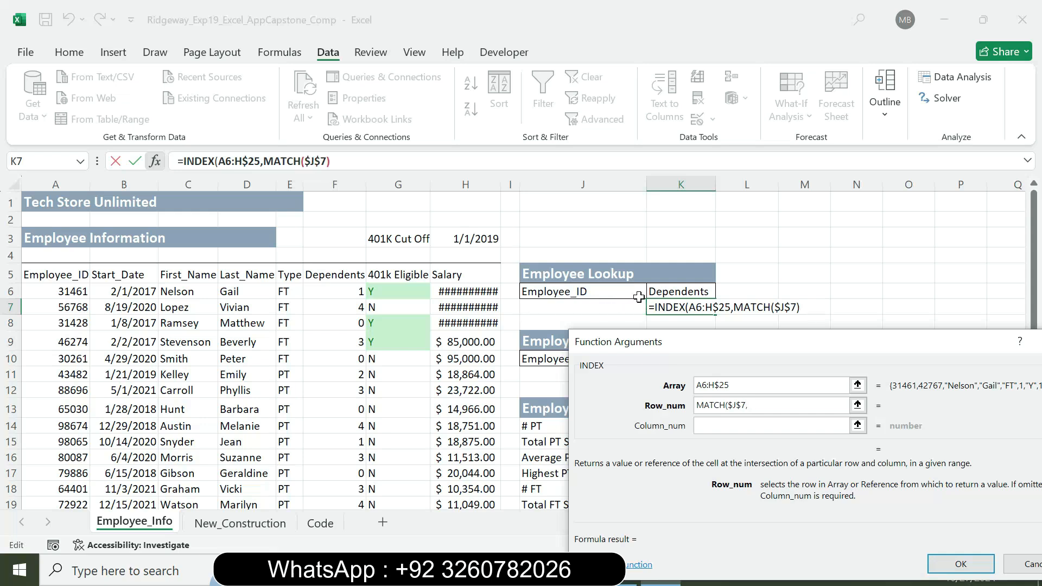
- Set the lookup array of the Row_num MATCH function to A$6:A$25, the employee ID column
{"action": "left_click_drag", "start_coordinate": [55, 291], "coordinate": [48, 470]}
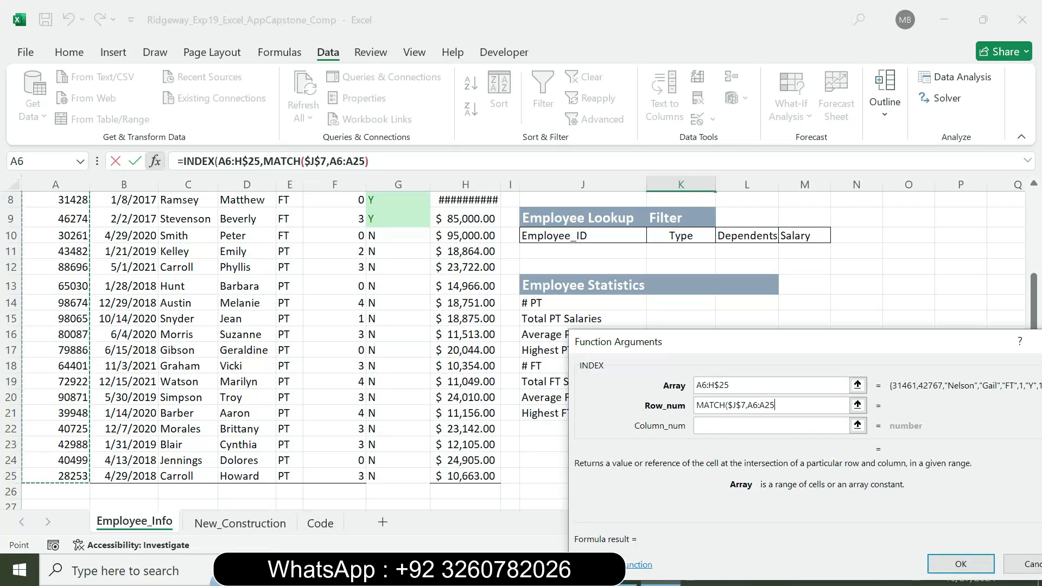
{"action": "key", "text": "F4"}
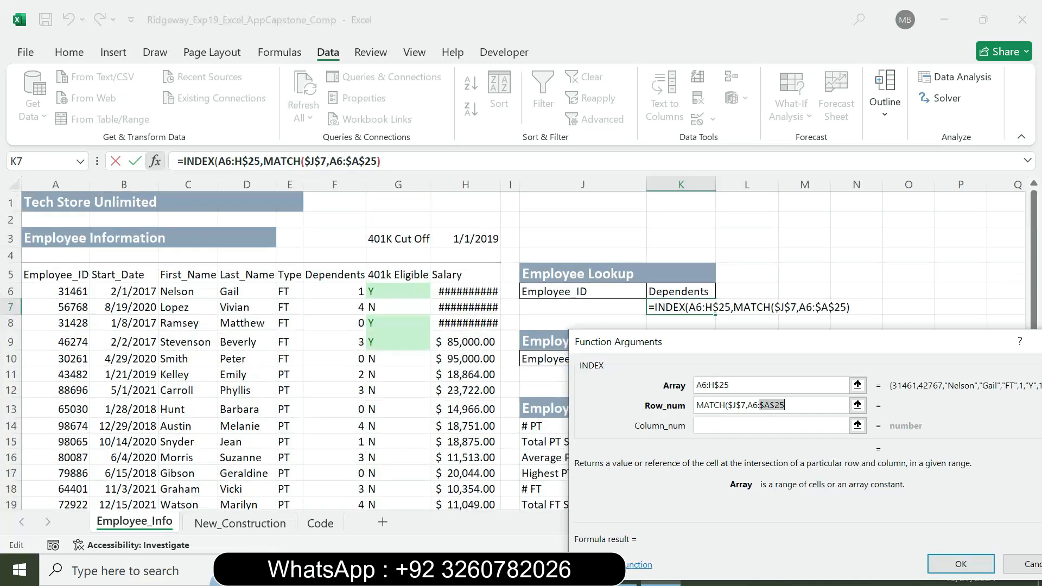
{"action": "key", "text": "F4"}
{"action": "left_click_drag", "start_coordinate": [803, 358], "coordinate": [731, 138]}
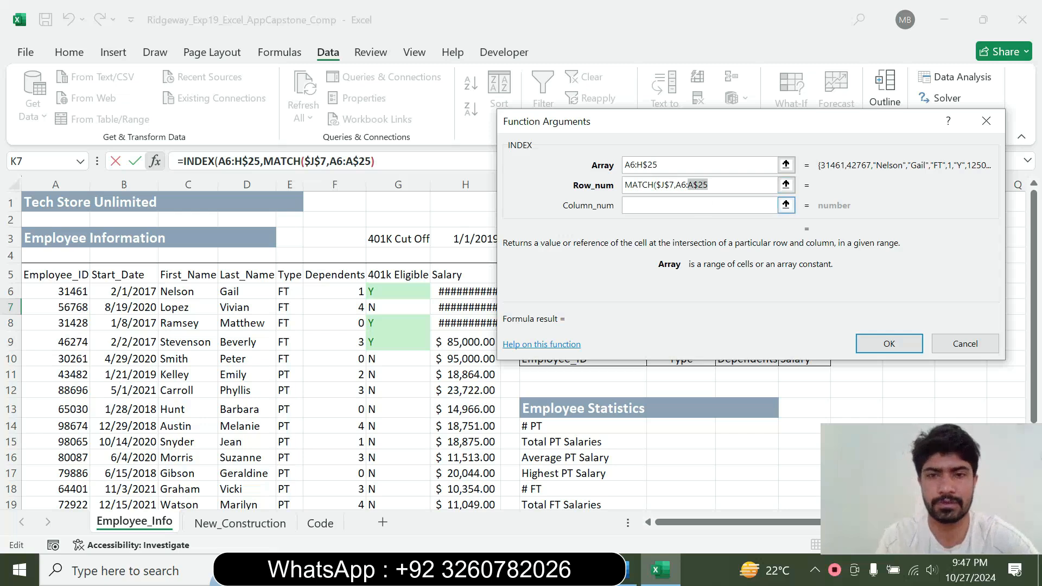
{"action": "left_click", "coordinate": [678, 185]}
{"action": "key", "text": "F4"}
{"action": "key", "text": "F4"}
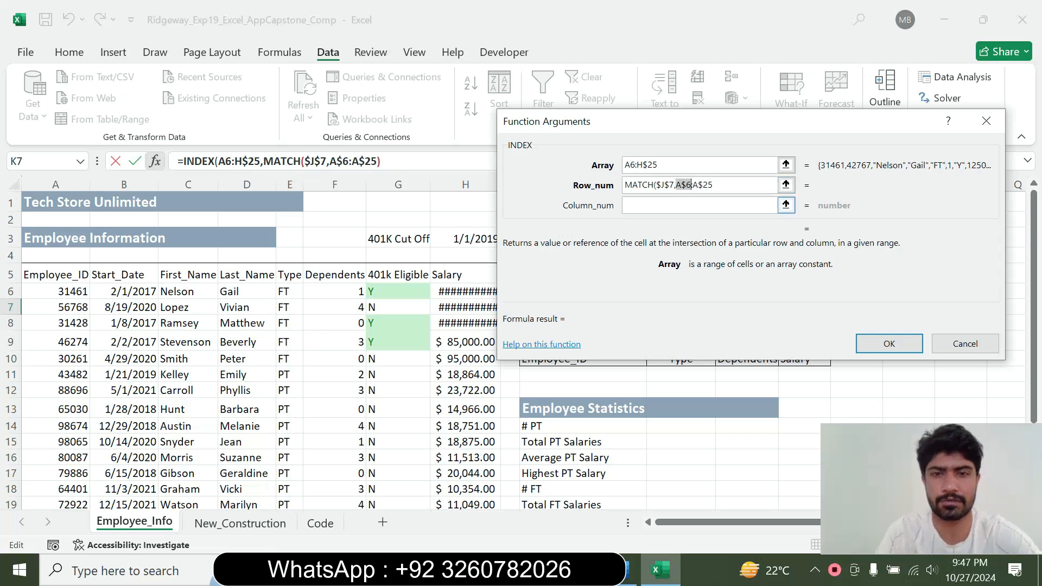
- Begin a nested MATCH function in the Column_num argument with $K$6 as its lookup value
{"action": "key", "text": "Tab"}
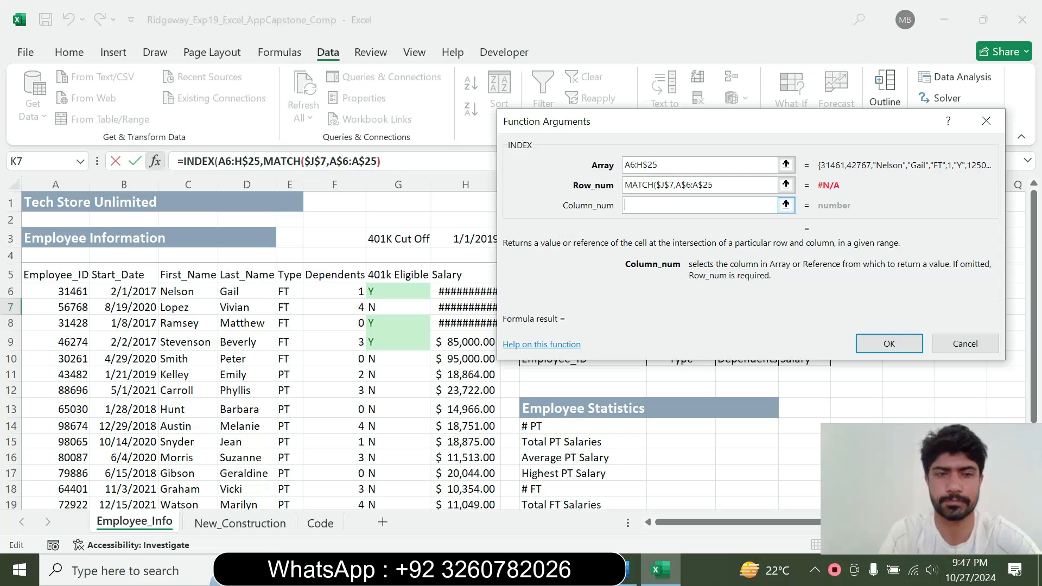
{"action": "type", "text": "M"}
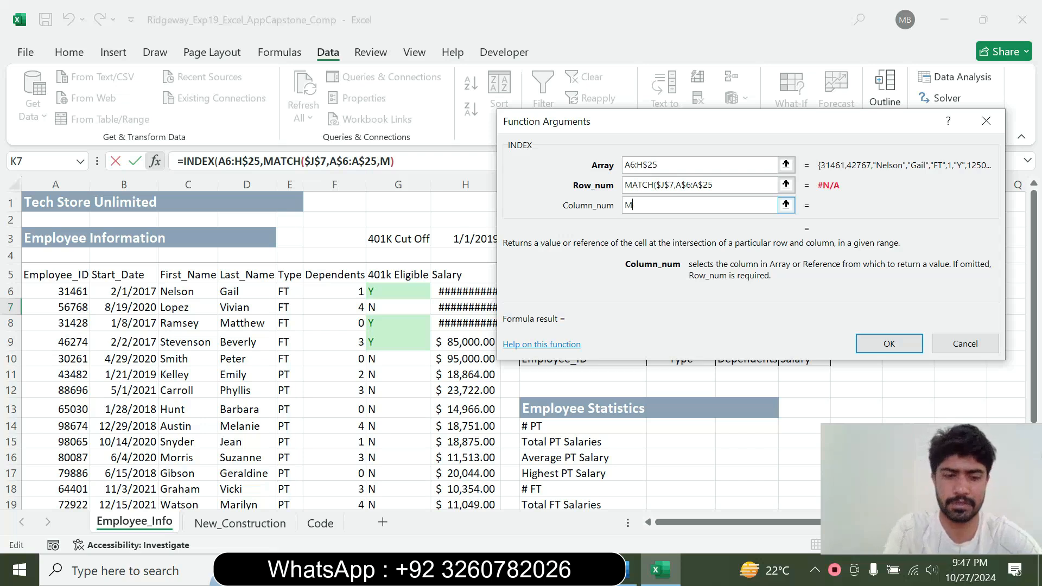
{"action": "type", "text": "ATCH"}
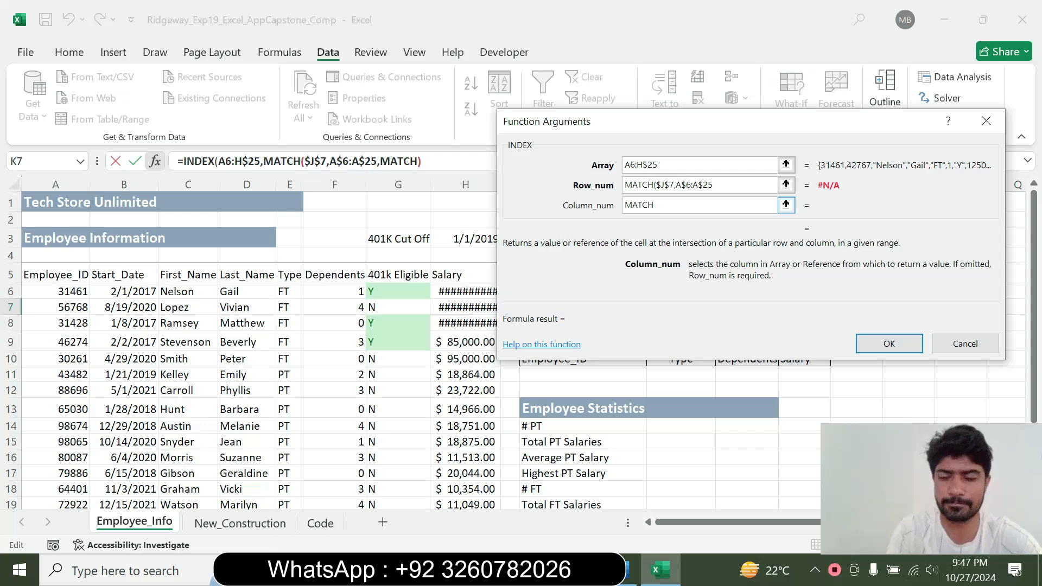
{"action": "type", "text": "("}
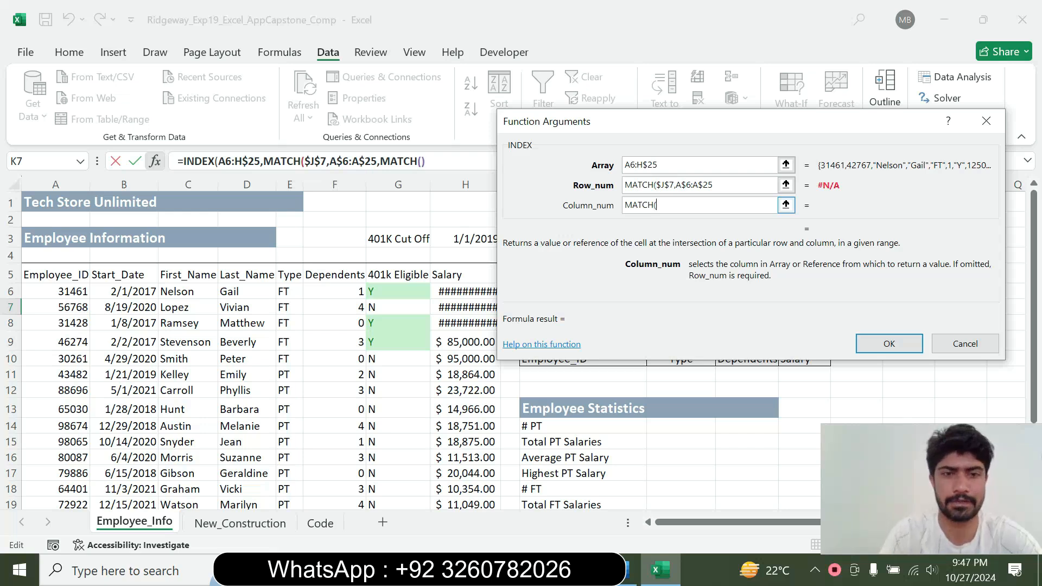
{"action": "left_click_drag", "start_coordinate": [585, 123], "coordinate": [640, 330]}
{"action": "left_click", "coordinate": [684, 292]}
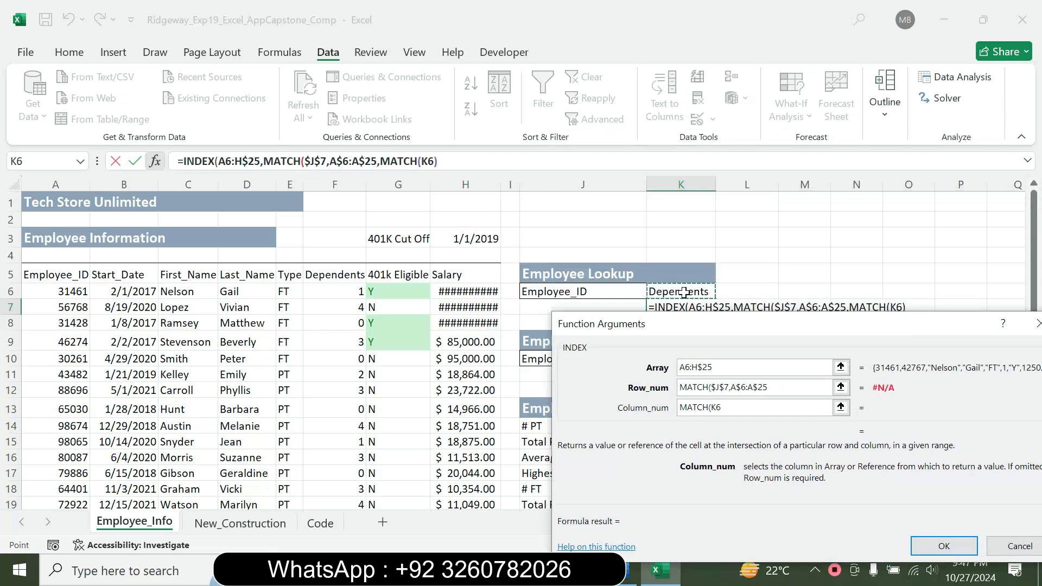
{"action": "key", "text": "F4"}
{"action": "type", "text": ","}
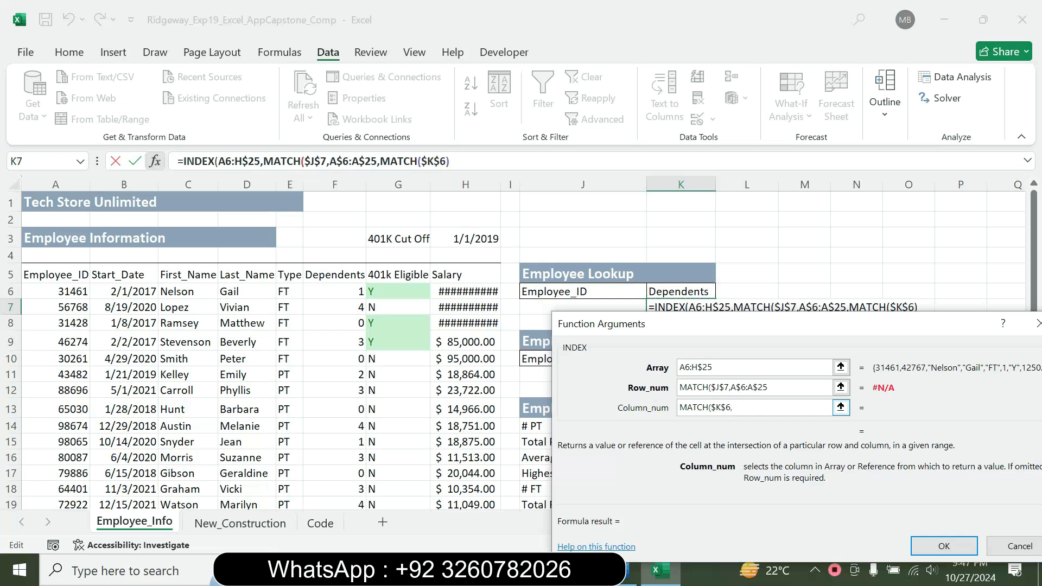
- Enter the header row range A5:$H$5 as the lookup array of the Column_num MATCH function
{"action": "left_click_drag", "start_coordinate": [735, 334], "coordinate": [632, 156]}
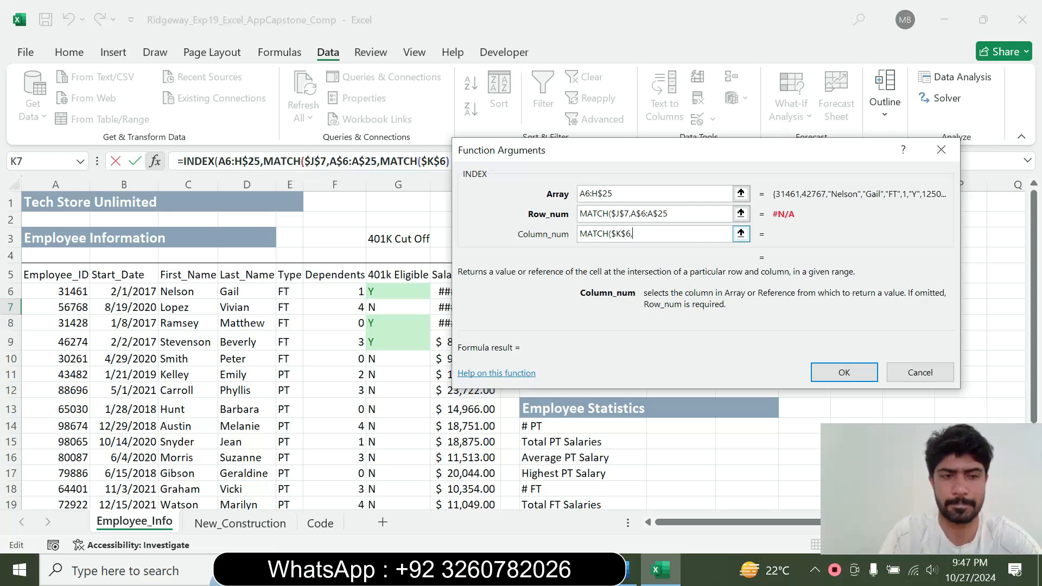
{"action": "type", "text": "A"}
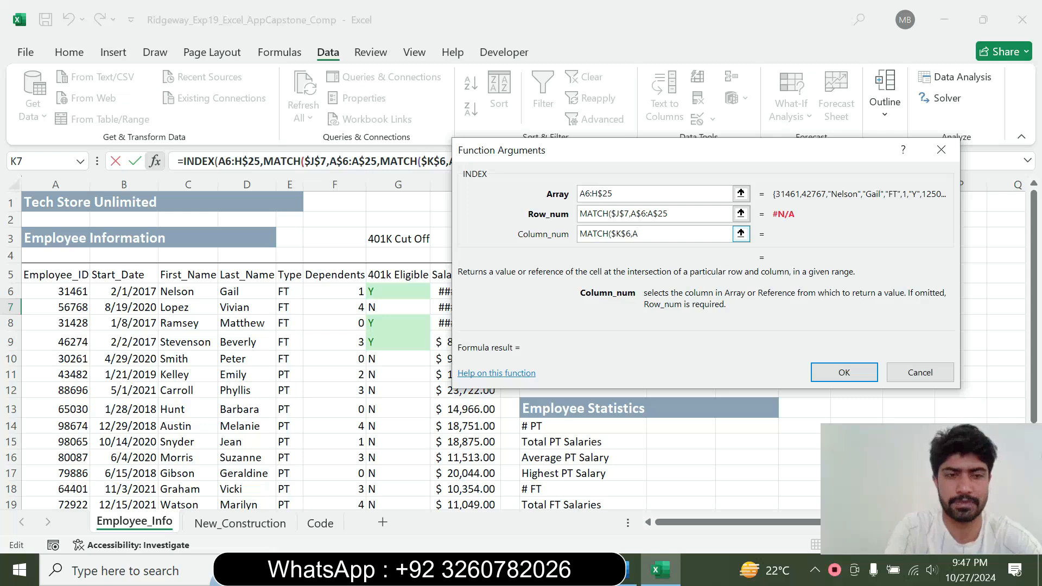
{"action": "type", "text": "5:$H$"}
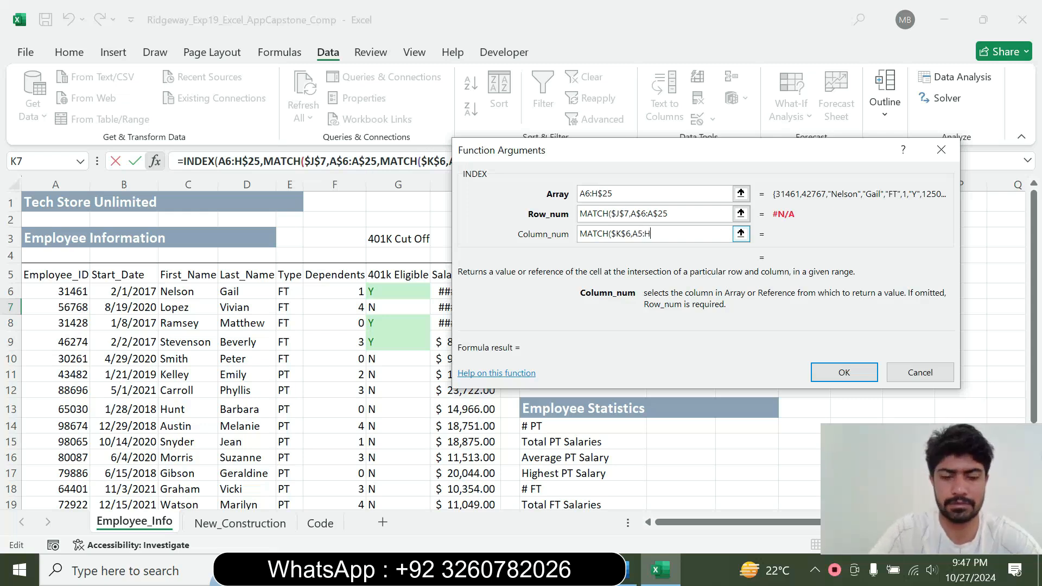
{"action": "type", "text": "5"}
{"action": "key", "text": "F4"}
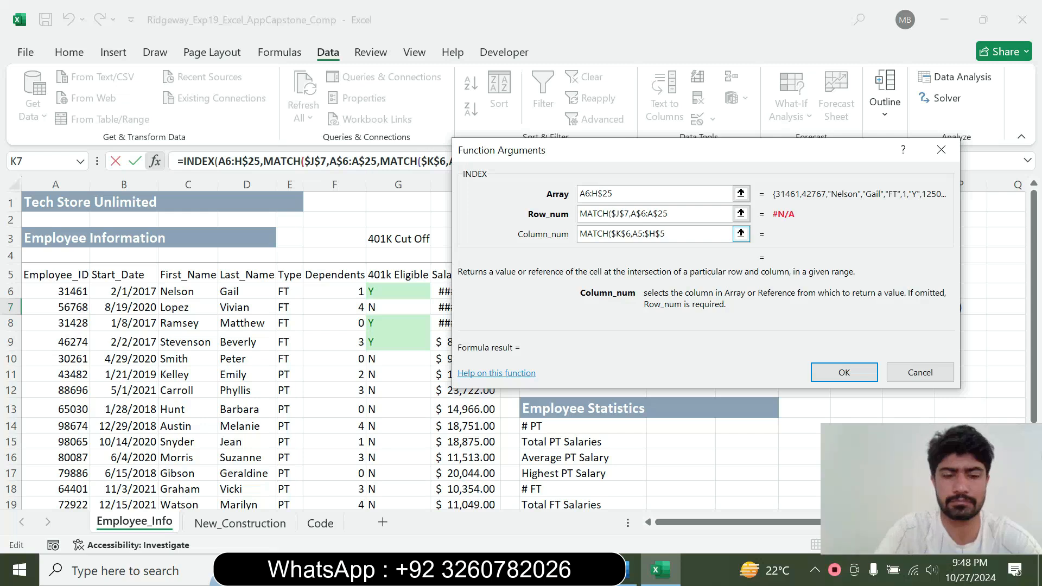
- Complete the INDEX Column_num argument in K7 as MATCH($K$6,A$5:H$5,0) and accept the suggested formula correction
{"action": "key", "text": "F4"}
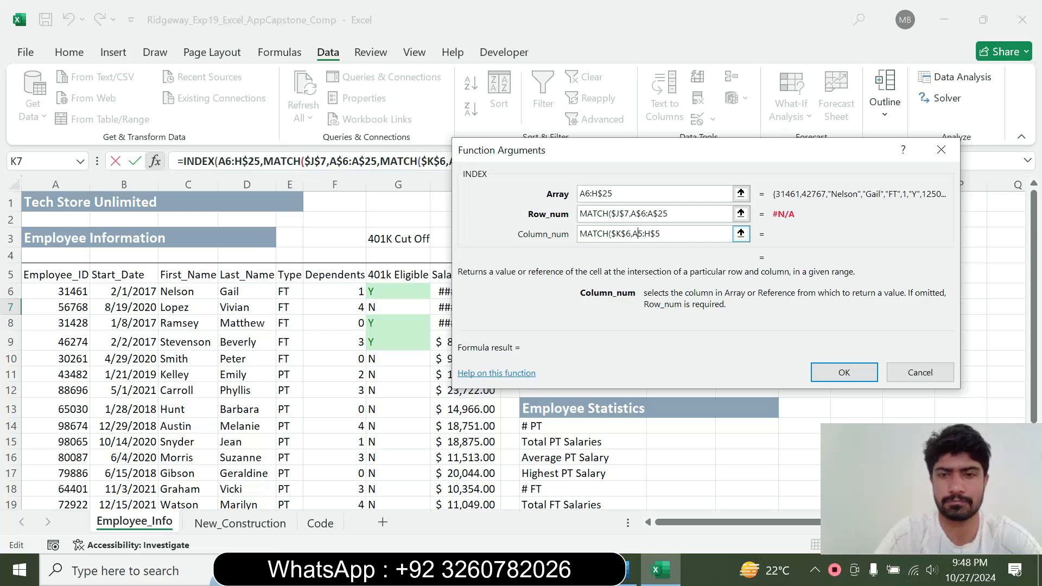
{"action": "key", "text": "F4"}
{"action": "key", "text": "F4"}
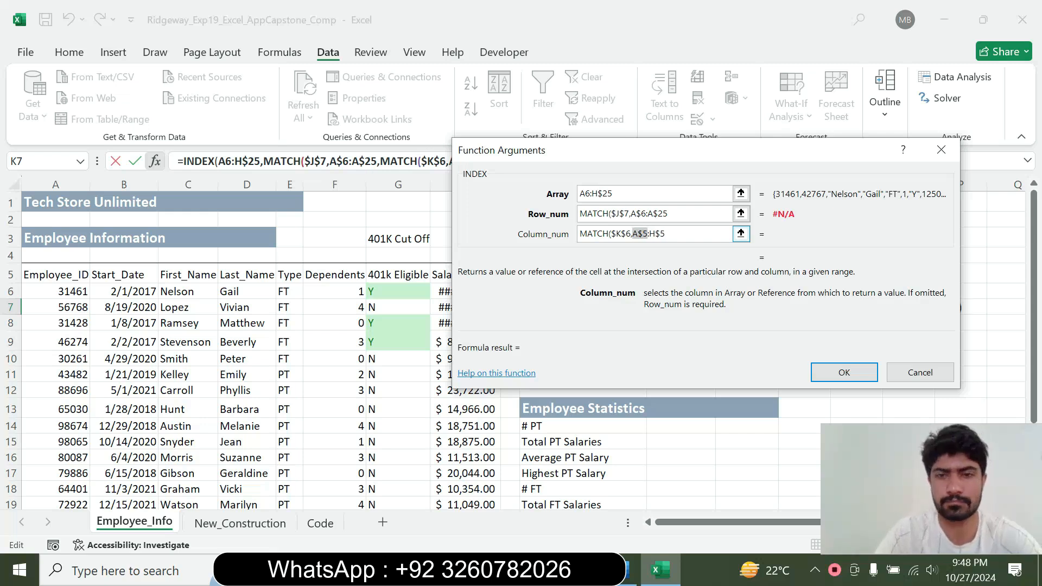
{"action": "type", "text": ","}
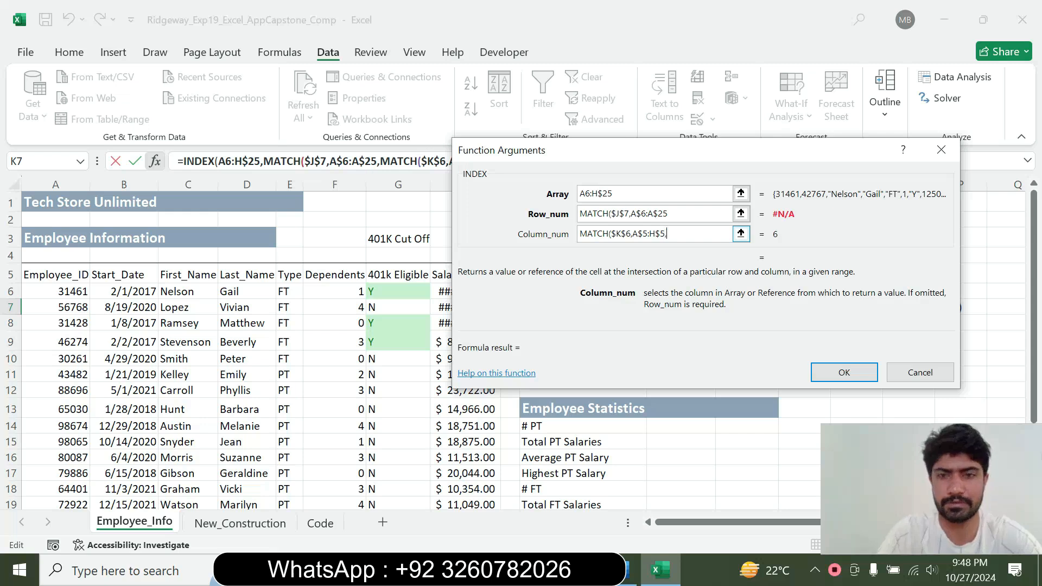
{"action": "type", "text": "0"}
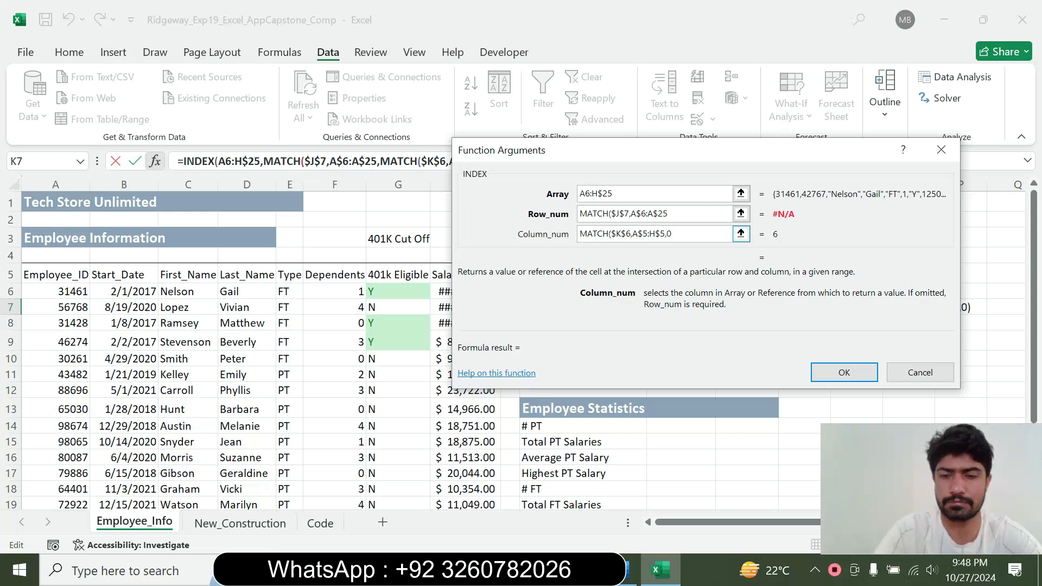
{"action": "left_click", "coordinate": [842, 371]}
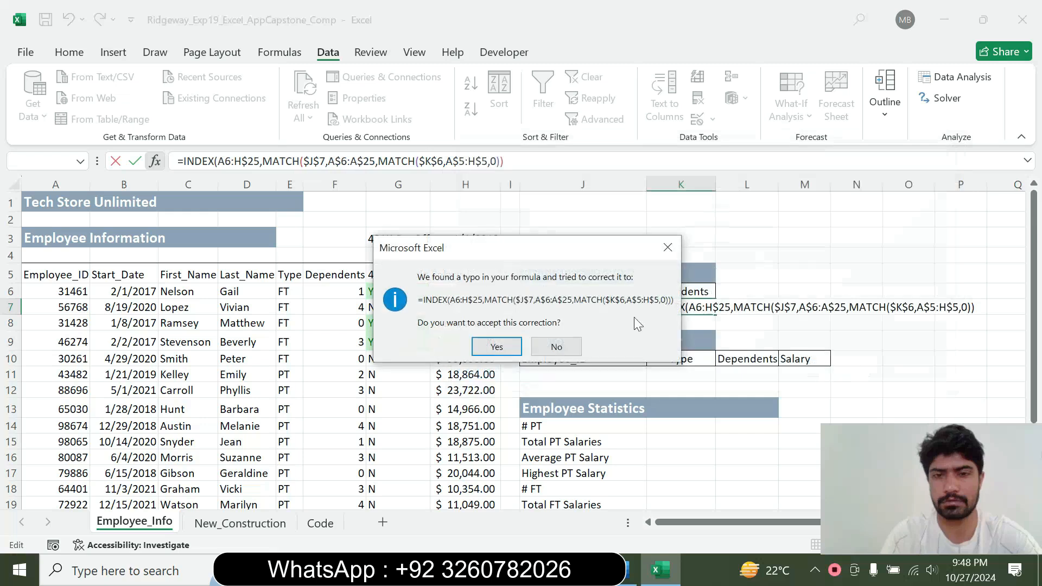
{"action": "left_click", "coordinate": [497, 348]}
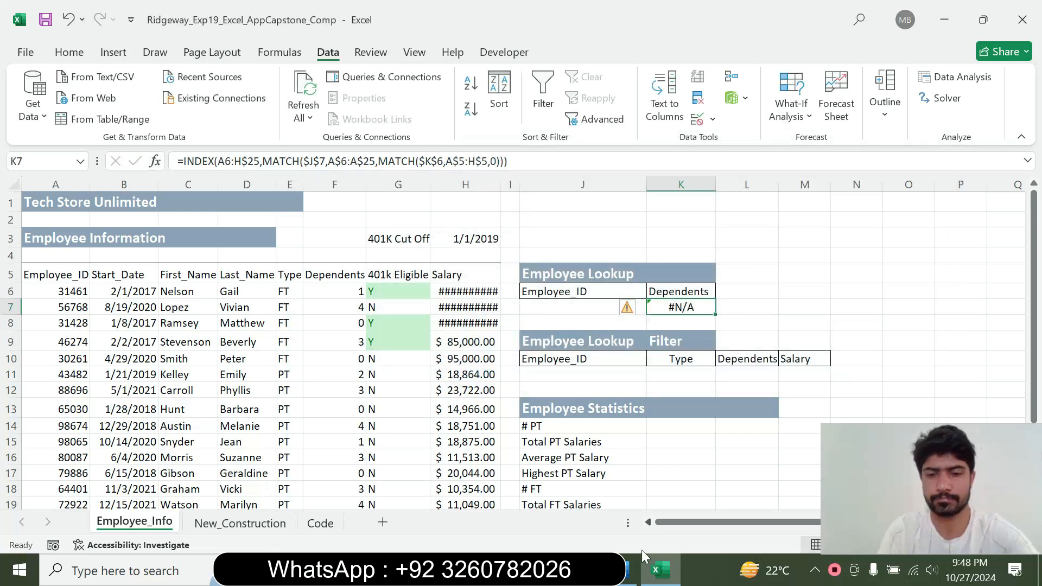
- Correct the K7 formula to =INDEX(A6:H$25,MATCH($J$7,A$6:A$25),MATCH($K$6,A$5:H$5,0))
{"action": "left_click", "coordinate": [633, 570]}
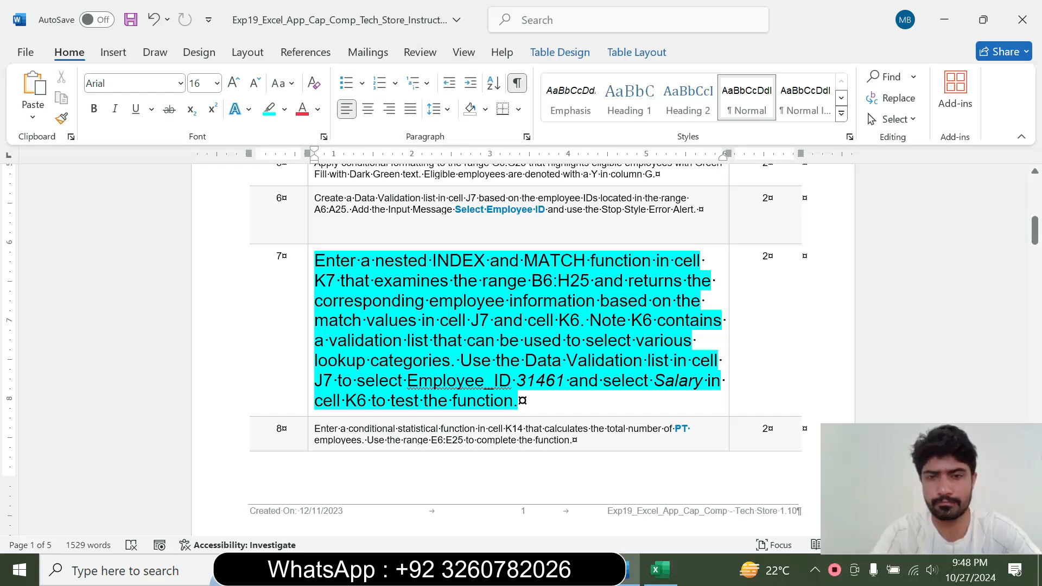
{"action": "key", "text": "alt+Tab"}
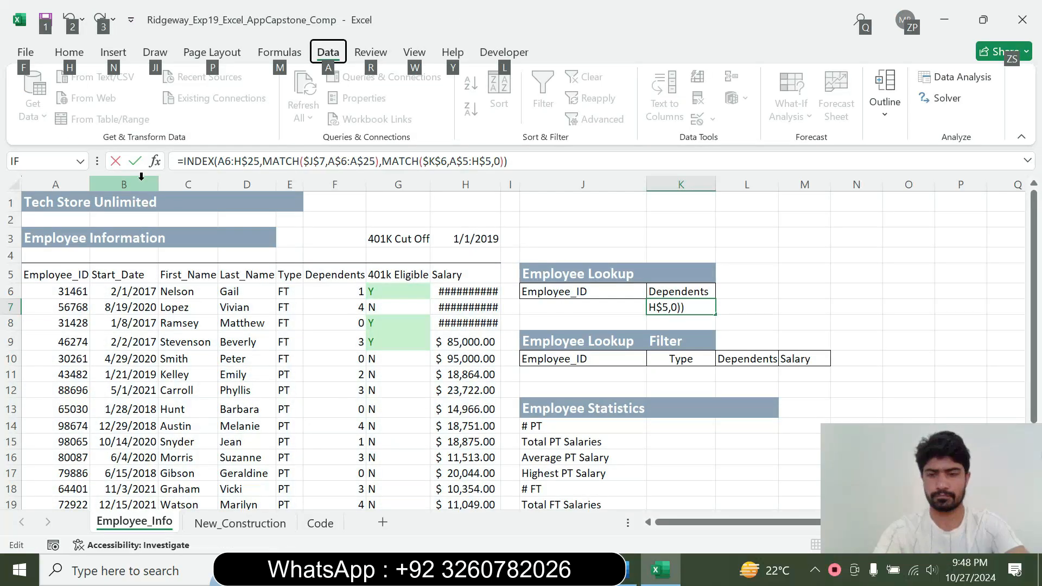
{"action": "left_click", "coordinate": [141, 176]}
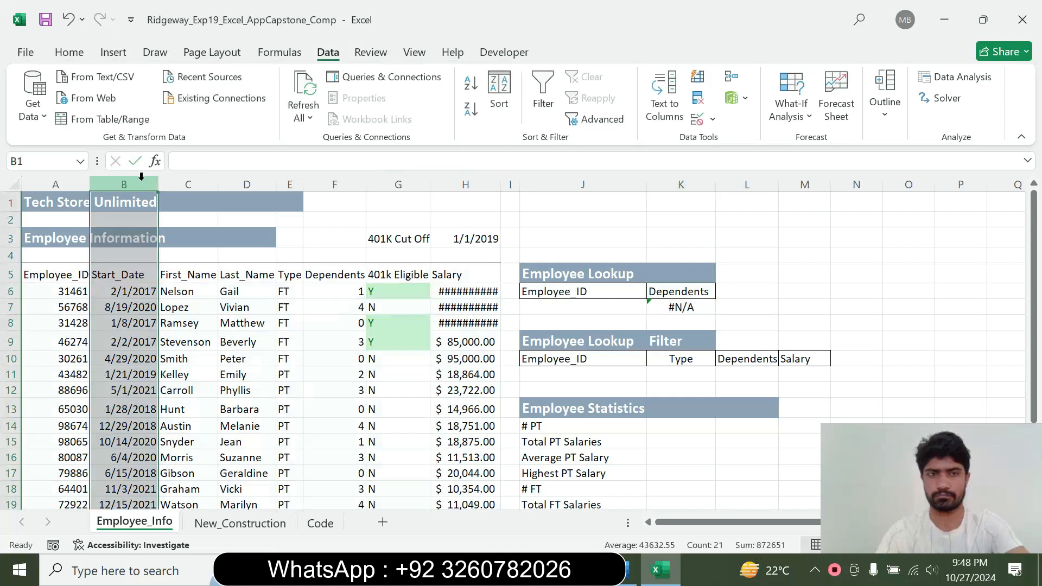
{"action": "left_click", "coordinate": [676, 305]}
{"action": "left_click", "coordinate": [375, 161]}
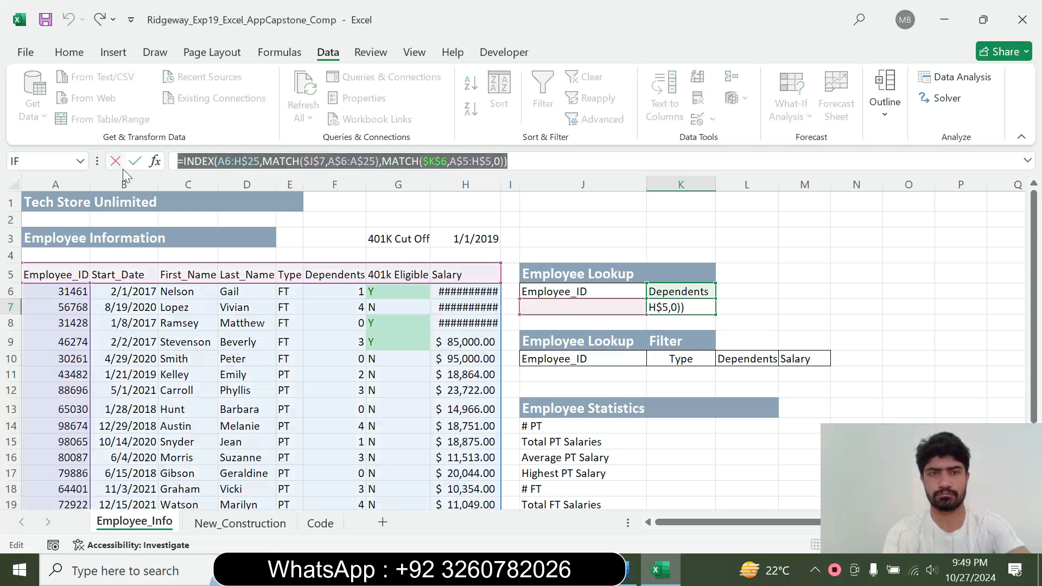
{"action": "key", "text": "Return"}
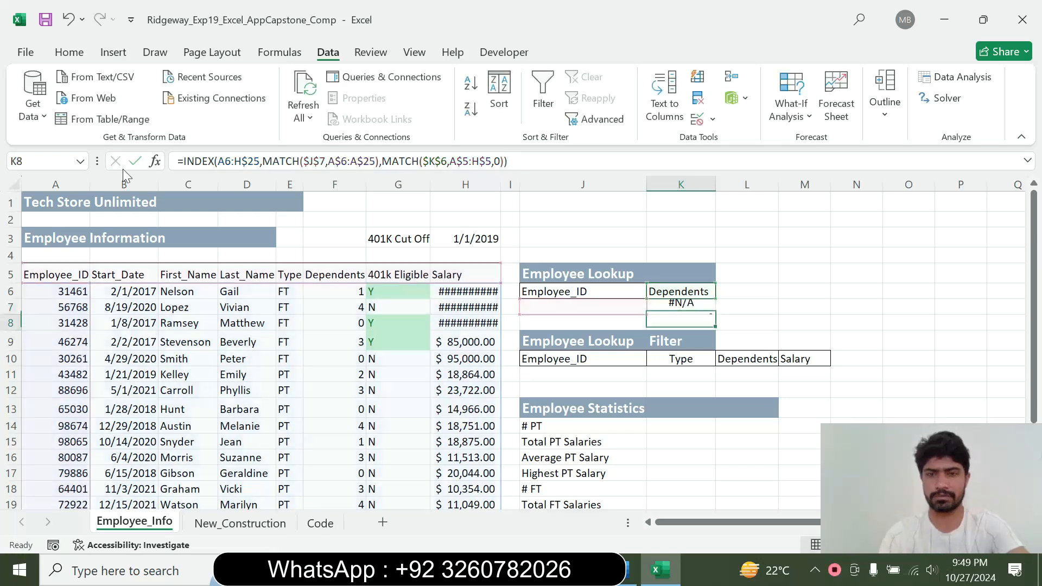
- Check task 7 in the Word instructions, and choose the first employee ID from the validation list in J7 of the Excel workbook
{"action": "left_click", "coordinate": [631, 570]}
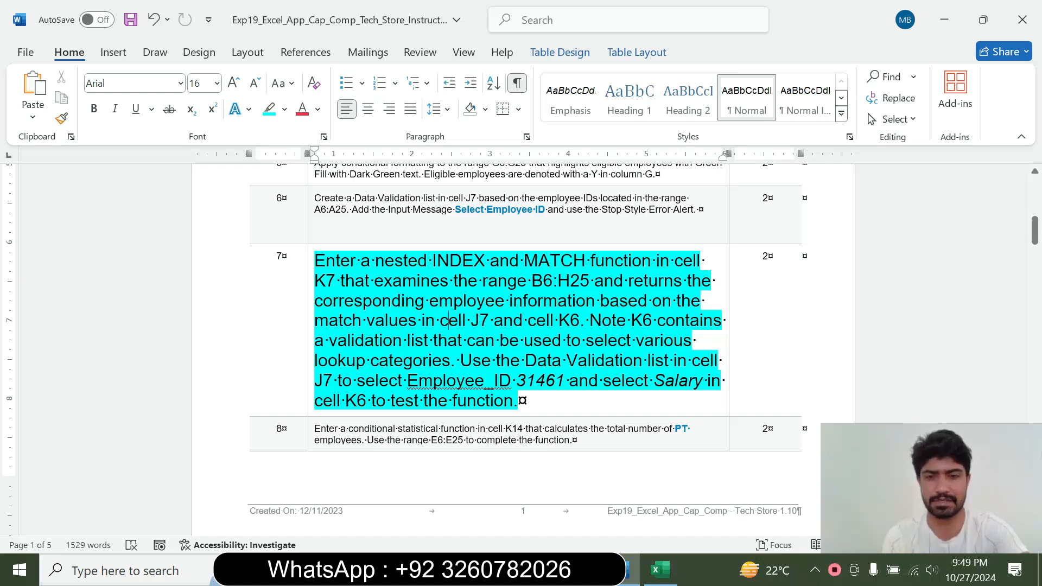
{"action": "left_click", "coordinate": [660, 570]}
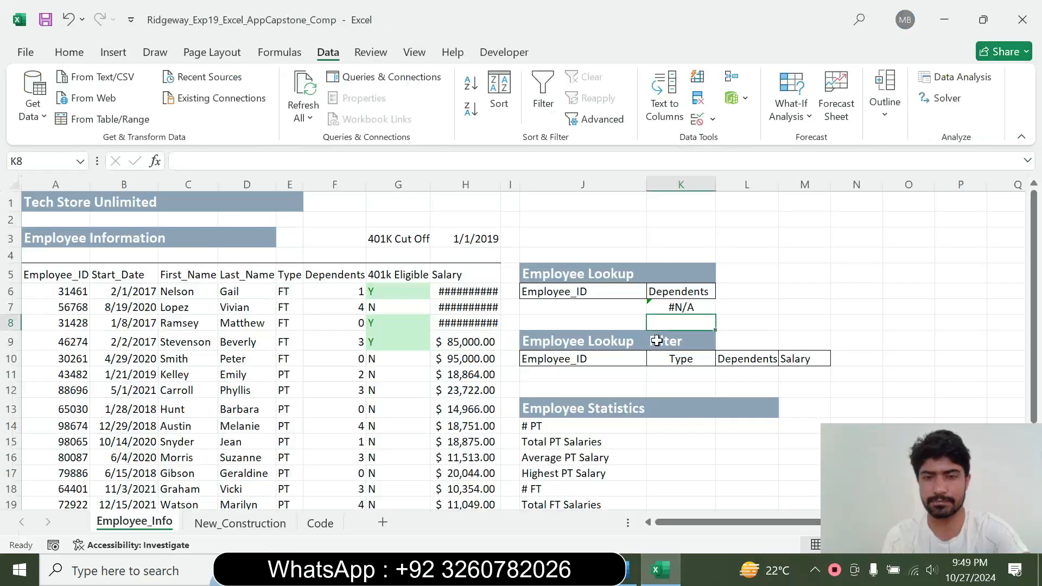
{"action": "left_click", "coordinate": [597, 305]}
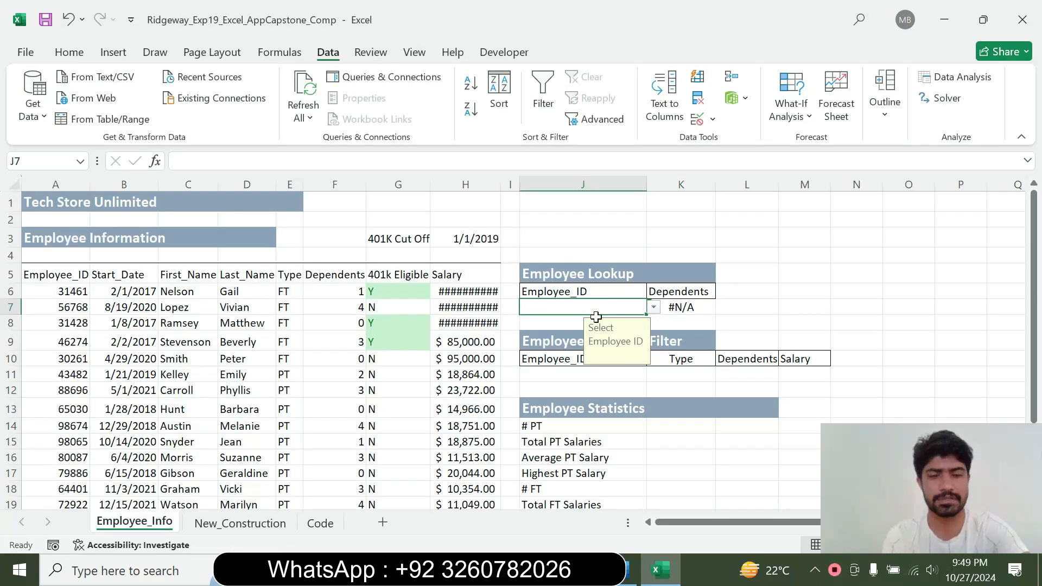
{"action": "left_click", "coordinate": [629, 570]}
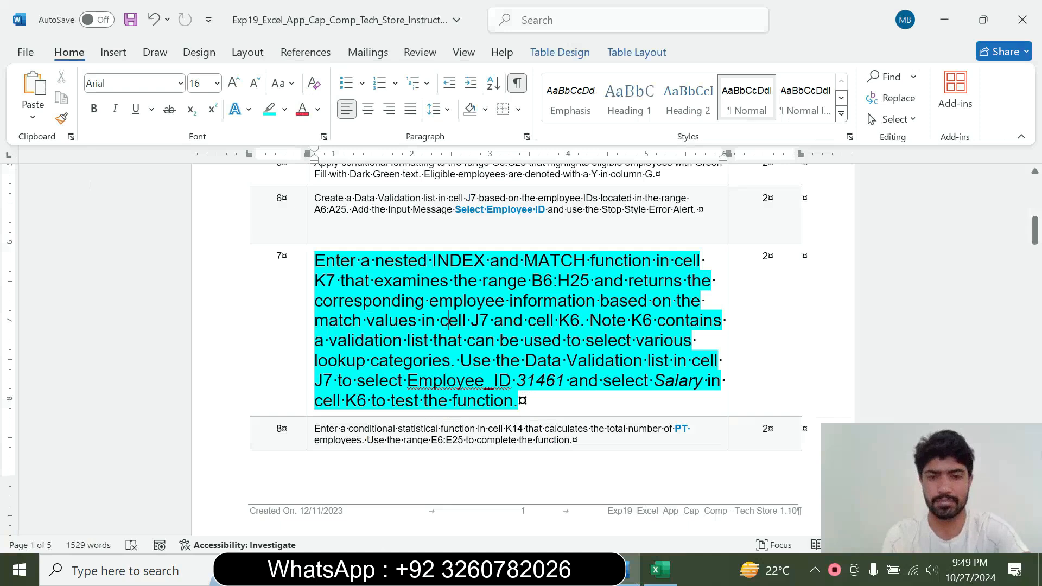
{"action": "left_click", "coordinate": [662, 577]}
{"action": "left_click", "coordinate": [653, 307]}
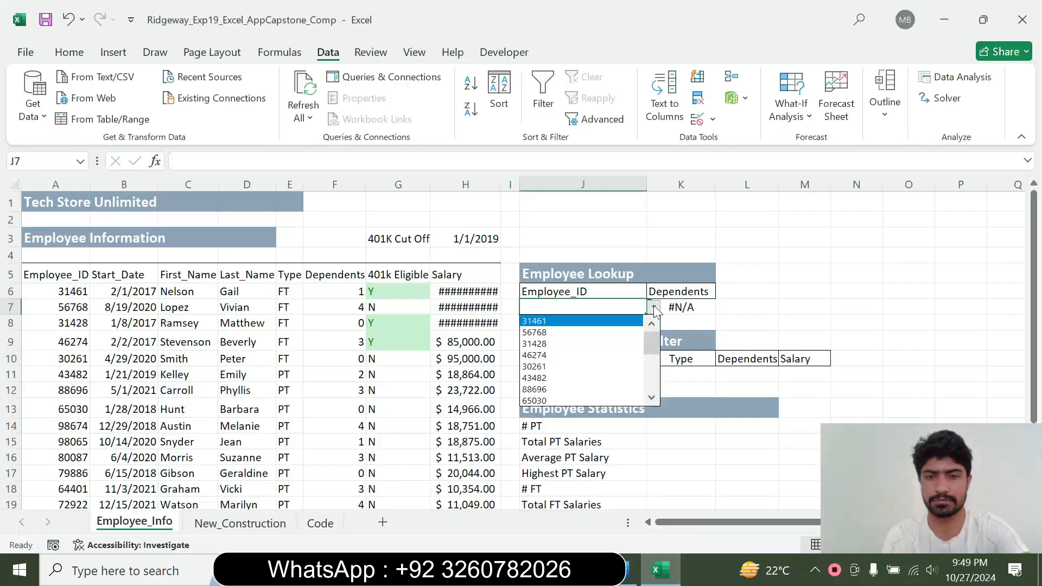
{"action": "left_click", "coordinate": [597, 321]}
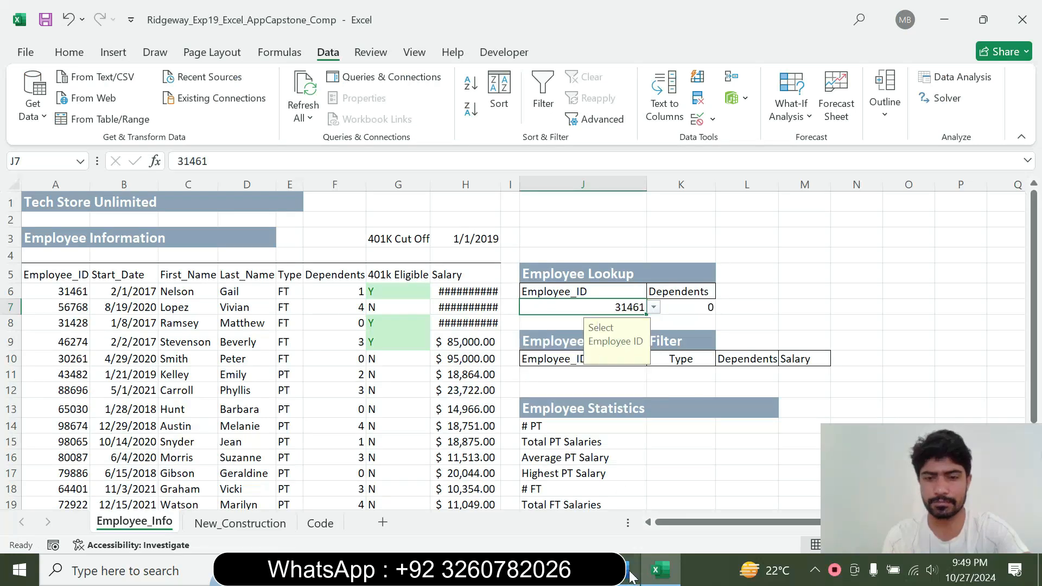
- Recheck the lookup category in the Word instructions and set K6 to Salary in Excel to test the K7 lookup formula
{"action": "left_click", "coordinate": [631, 569]}
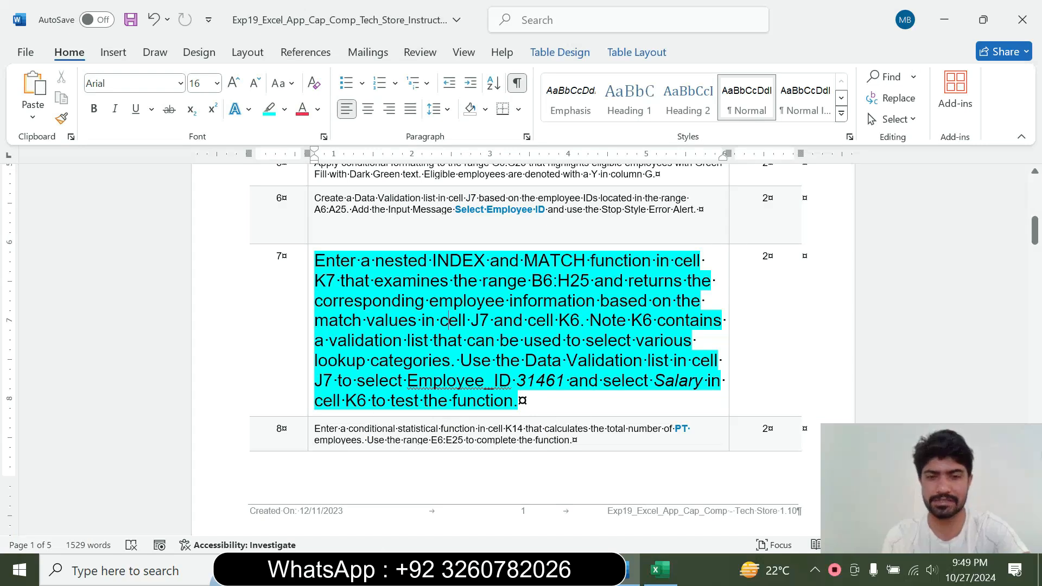
{"action": "left_click", "coordinate": [659, 570]}
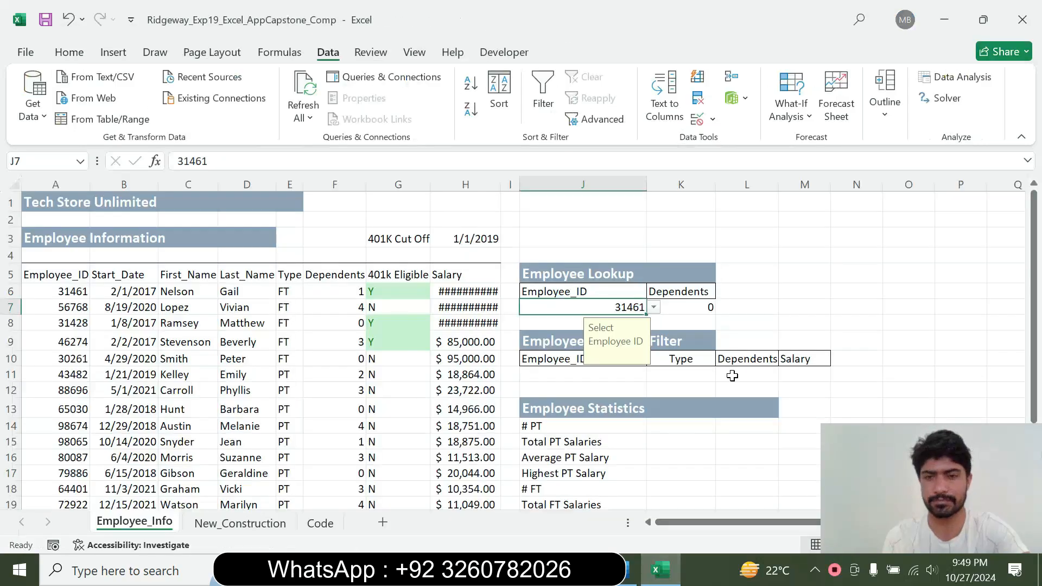
{"action": "left_click", "coordinate": [696, 308]}
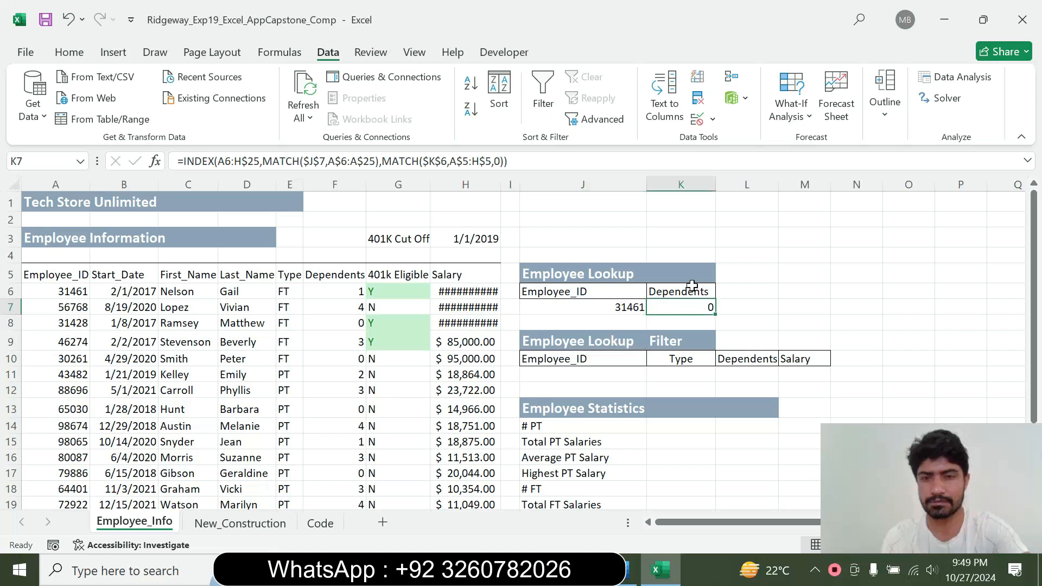
{"action": "left_click", "coordinate": [695, 286]}
{"action": "left_click", "coordinate": [723, 292]}
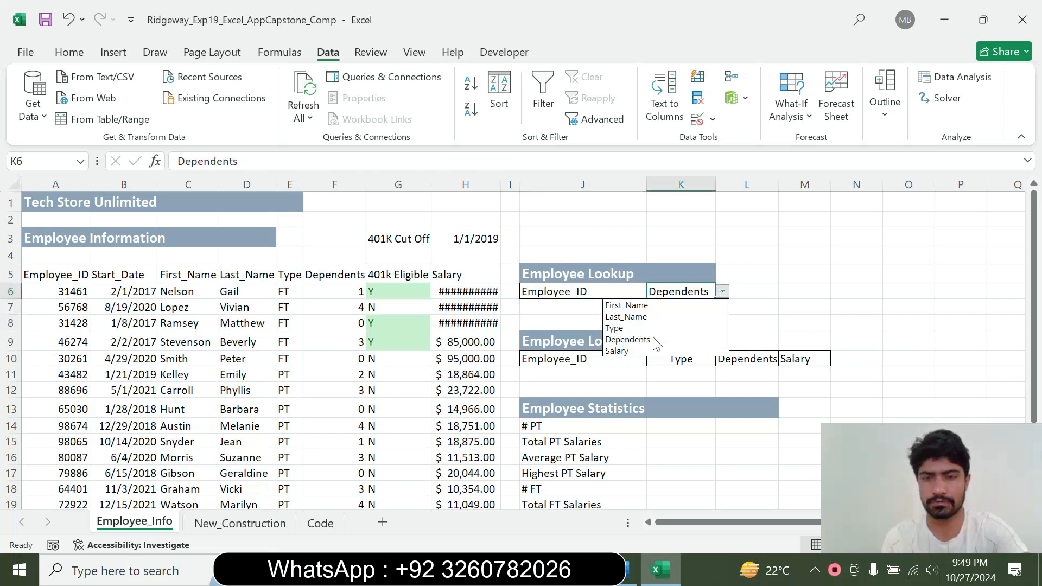
{"action": "left_click", "coordinate": [644, 350]}
{"action": "left_click", "coordinate": [706, 308]}
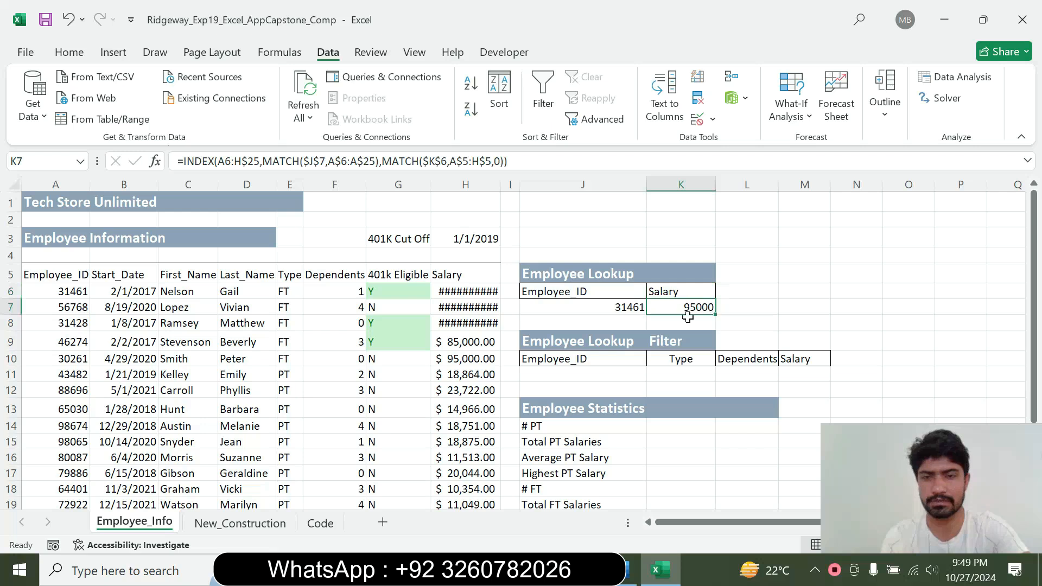
- In the Word instructions, set the task 7 text to 9 pt and remove its highlight
{"action": "left_click", "coordinate": [630, 570]}
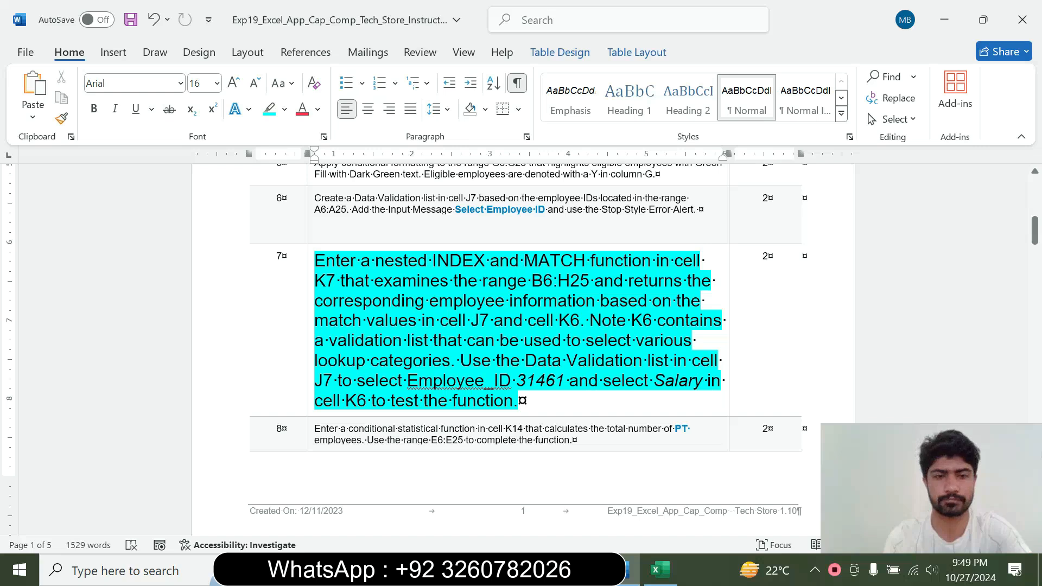
{"action": "left_click", "coordinate": [311, 386]}
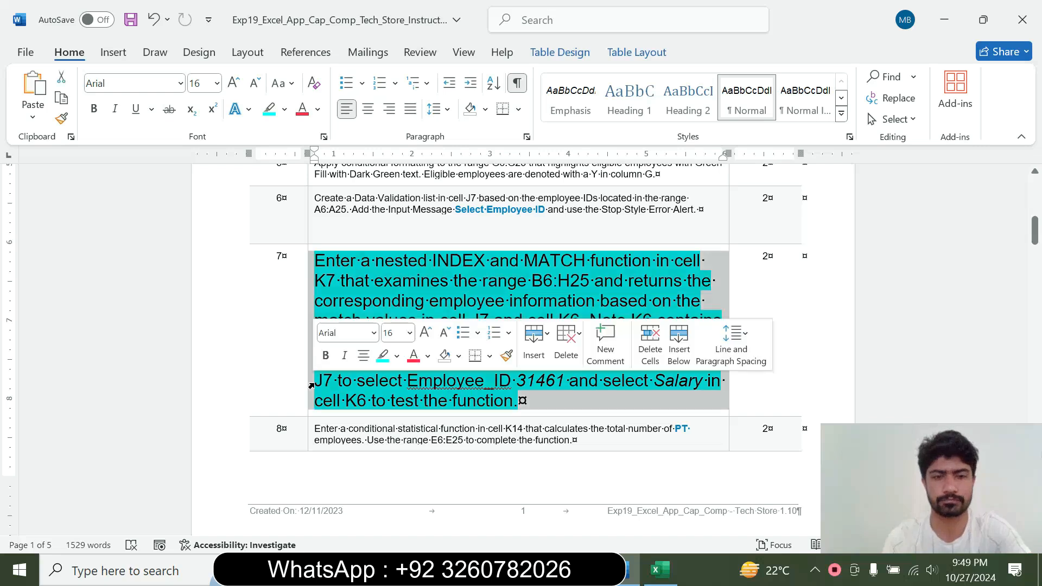
{"action": "left_click", "coordinate": [410, 336]}
{"action": "left_click", "coordinate": [402, 34]}
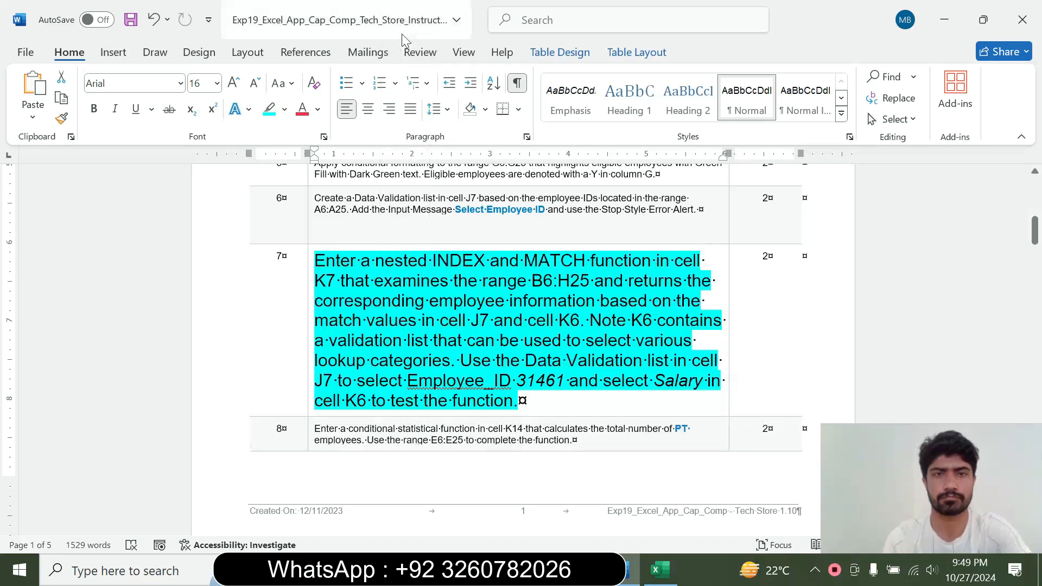
{"action": "left_click", "coordinate": [284, 110]}
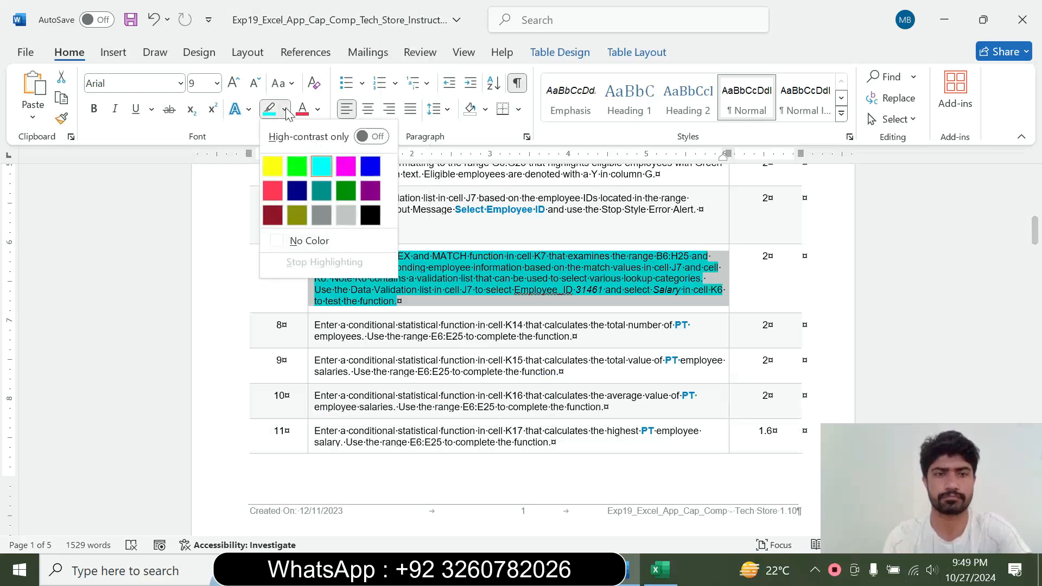
{"action": "left_click", "coordinate": [303, 240]}
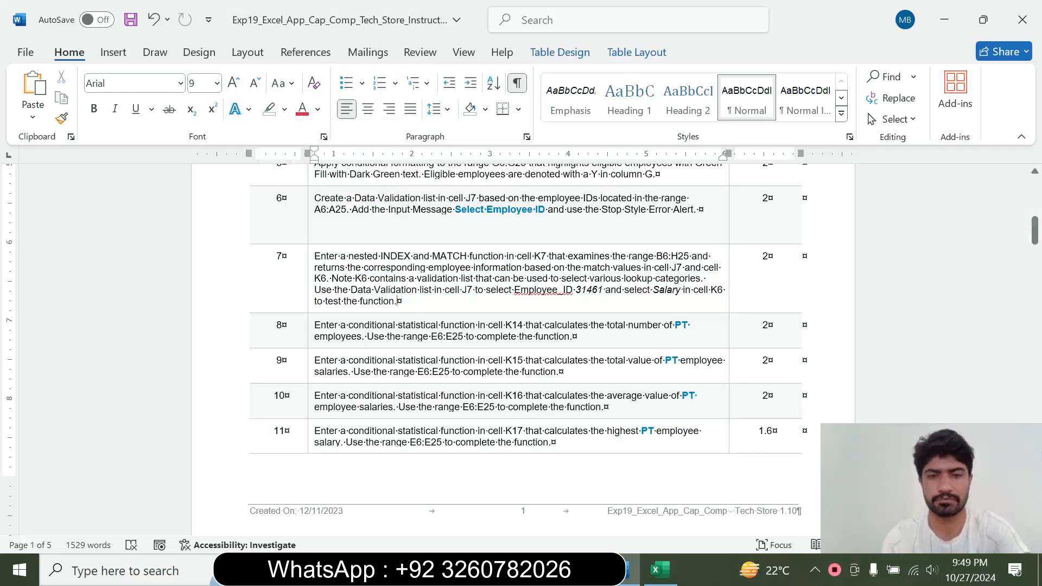
- Enlarge the task 8 instruction text to 14 pt and highlight it in turquoise
{"action": "left_click", "coordinate": [309, 342]}
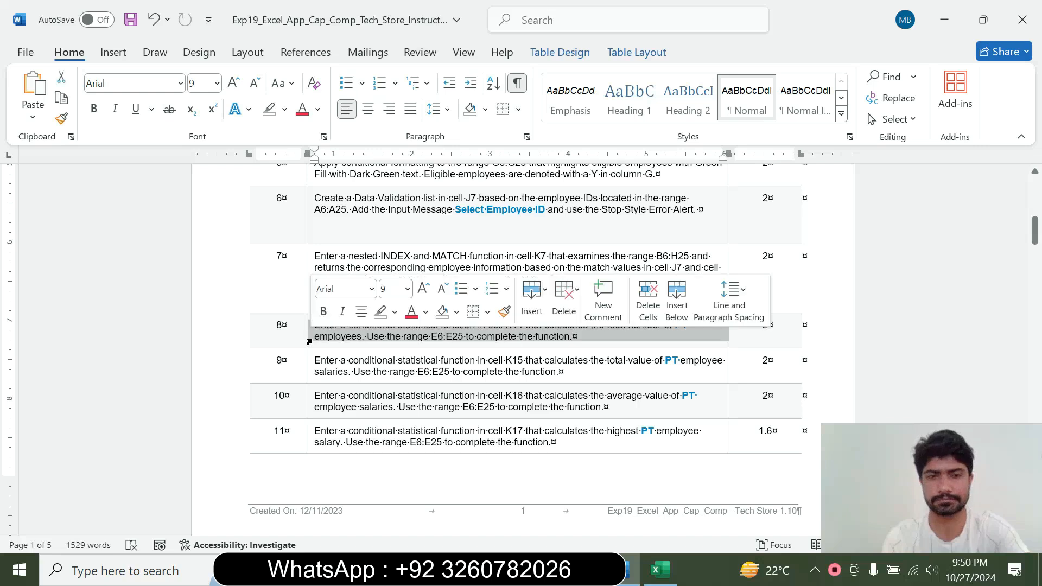
{"action": "left_click", "coordinate": [408, 290]}
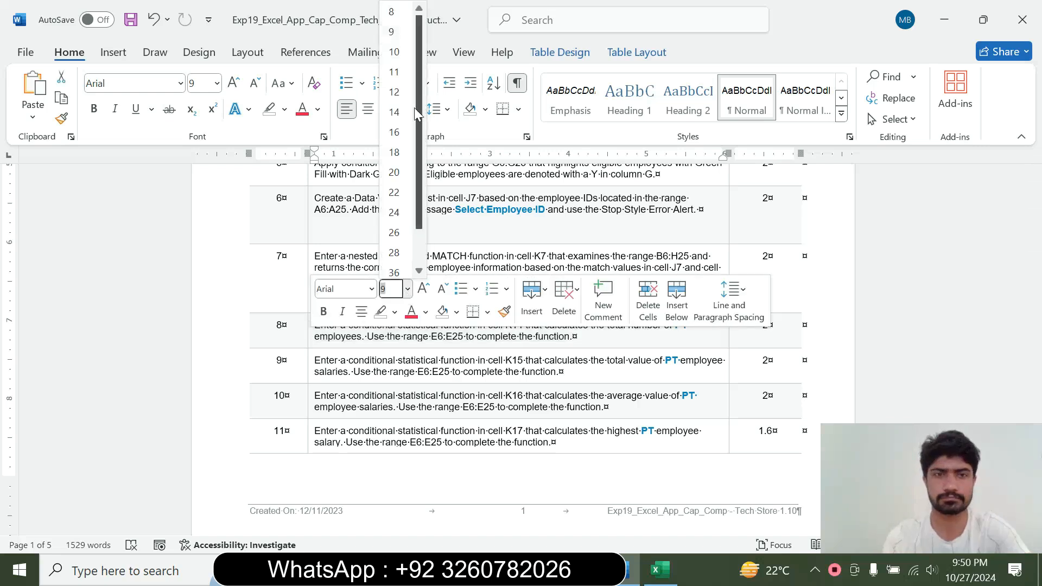
{"action": "left_click", "coordinate": [394, 111]}
{"action": "left_click", "coordinate": [285, 110]}
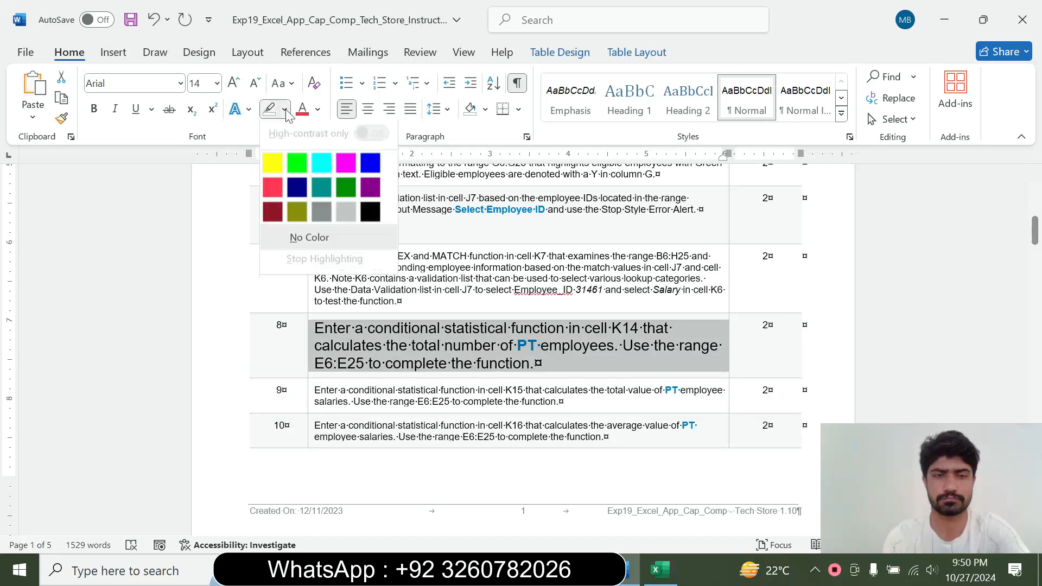
{"action": "left_click", "coordinate": [321, 162]}
- Read the task 8 instruction about the conditional statistical function for K14 and return to the Employee_Info sheet in Excel
{"action": "left_click_drag", "start_coordinate": [315, 328], "coordinate": [534, 364]}
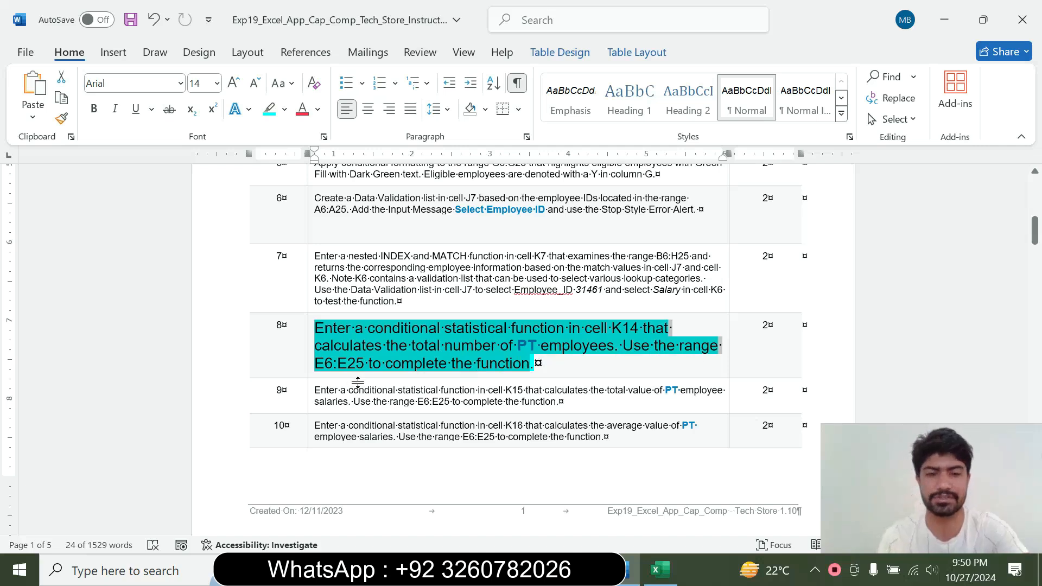
{"action": "left_click", "coordinate": [518, 376]}
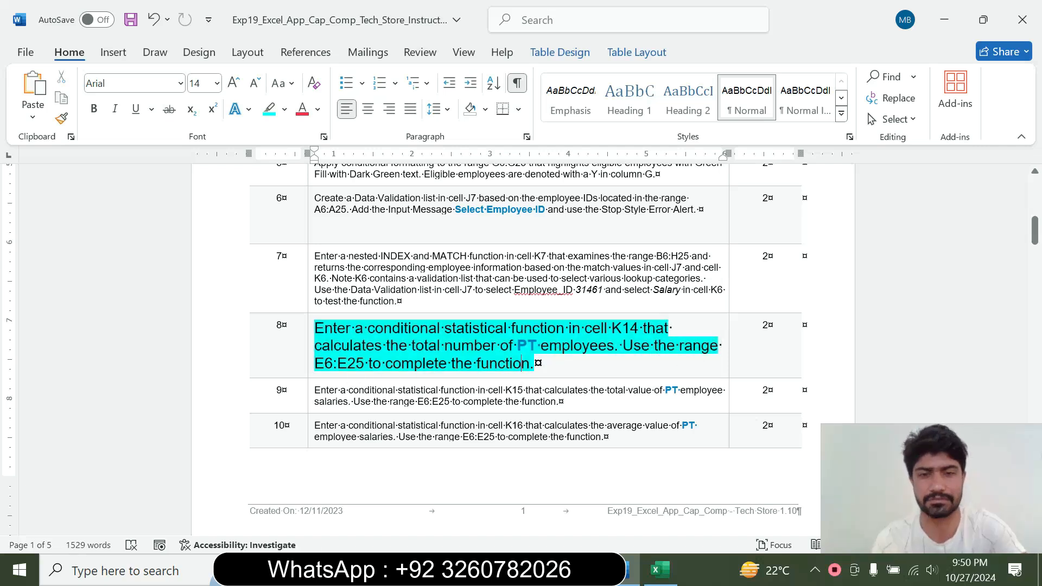
{"action": "left_click_drag", "start_coordinate": [470, 328], "coordinate": [642, 329]}
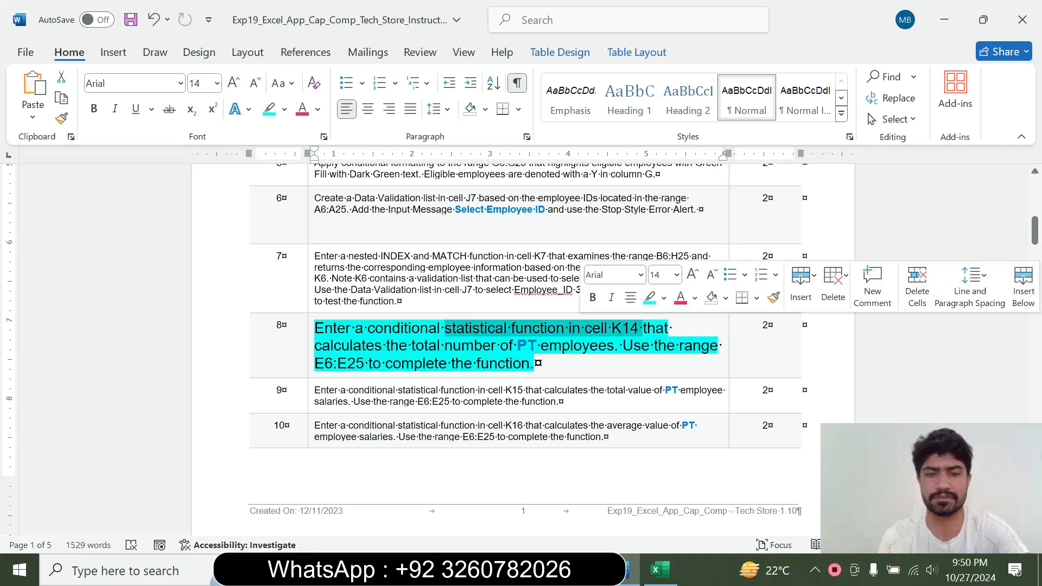
{"action": "left_click", "coordinate": [656, 570]}
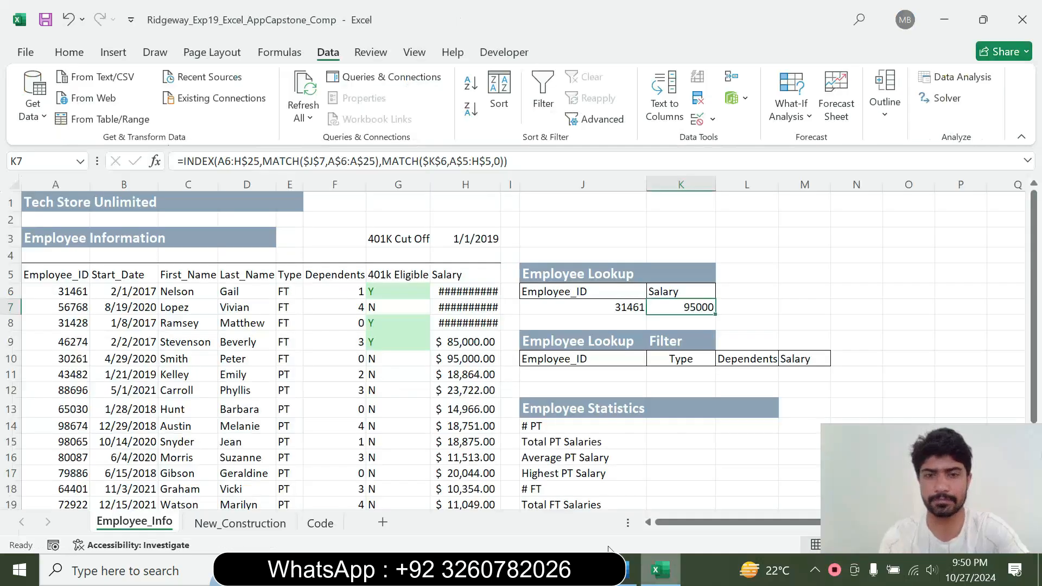
{"action": "left_click", "coordinate": [679, 374]}
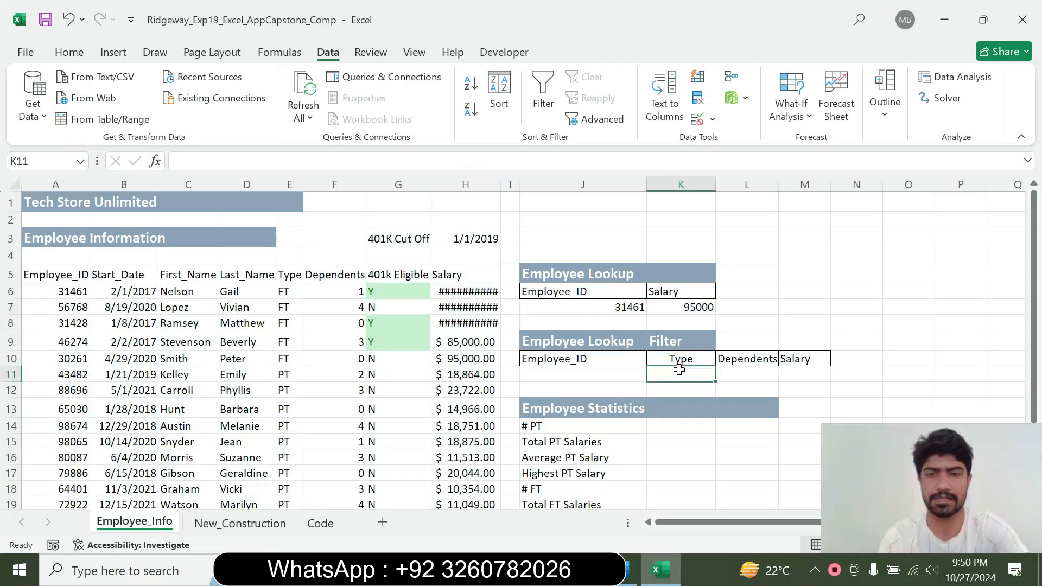
- Select cell K14 in Excel, reread the task 8 instruction in Word, and return to the Employee_Info sheet
{"action": "left_click", "coordinate": [663, 425]}
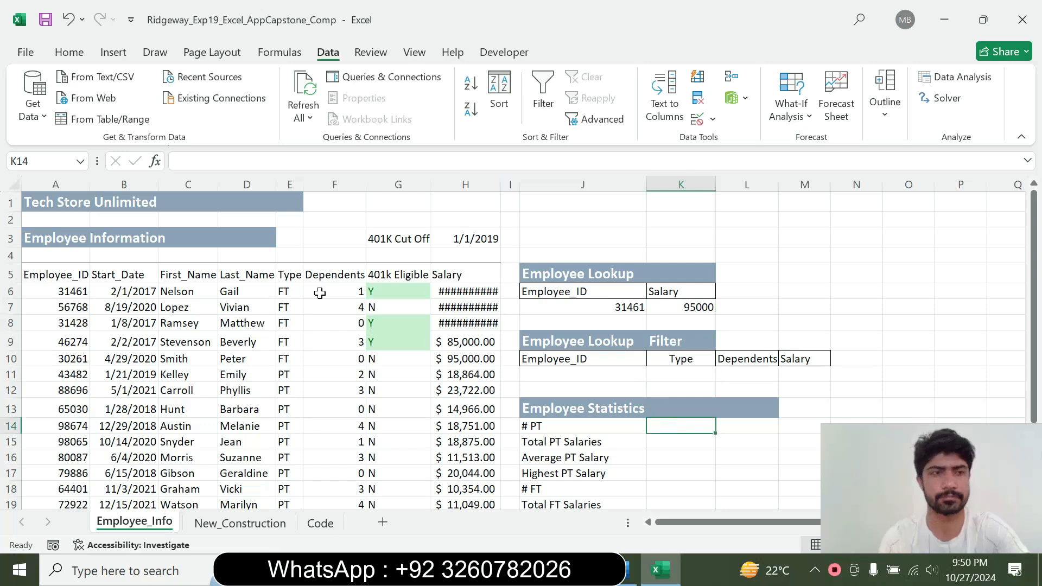
{"action": "left_click", "coordinate": [628, 570]}
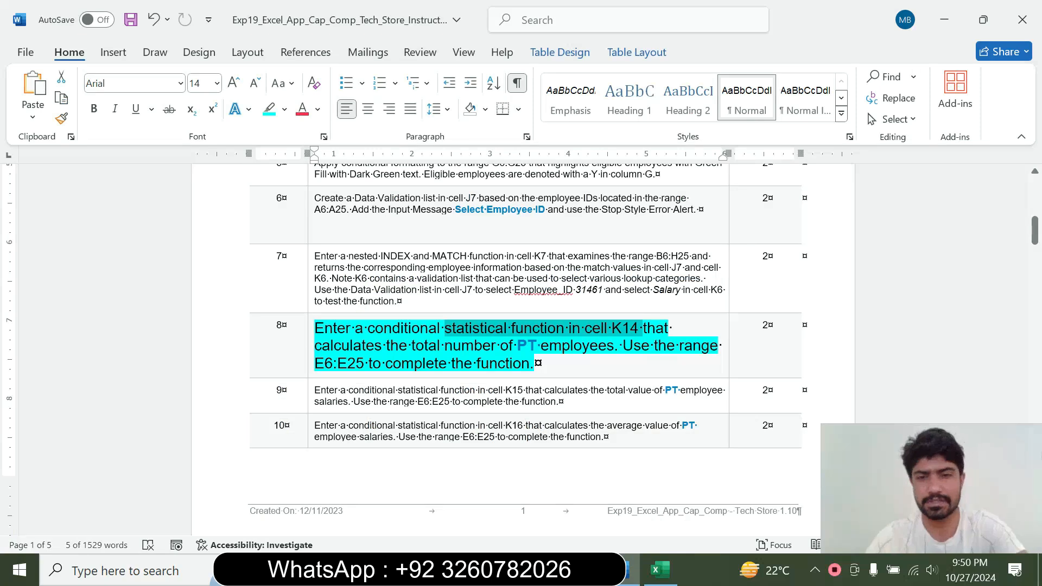
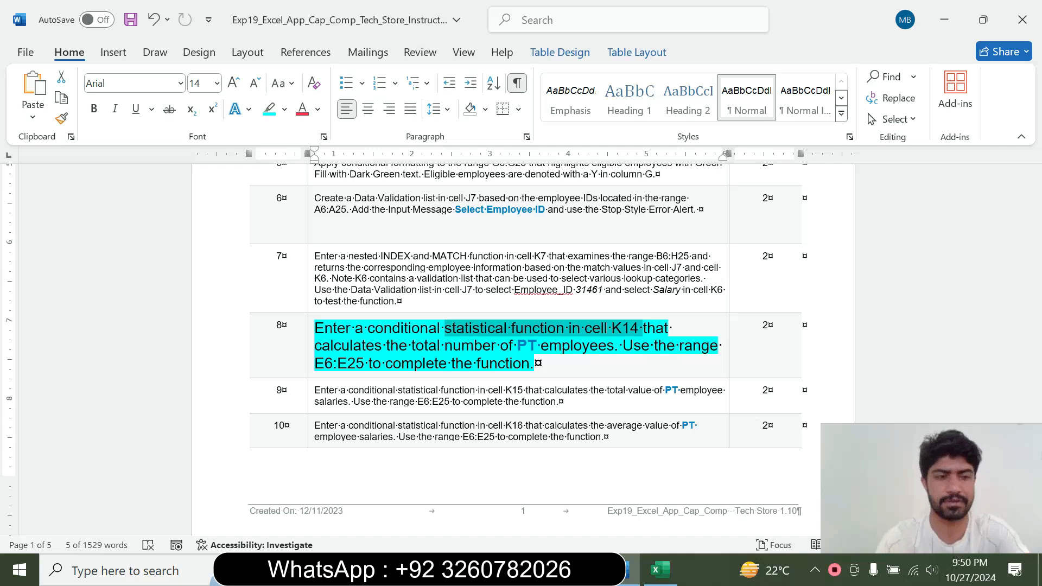
{"action": "left_click", "coordinate": [660, 570]}
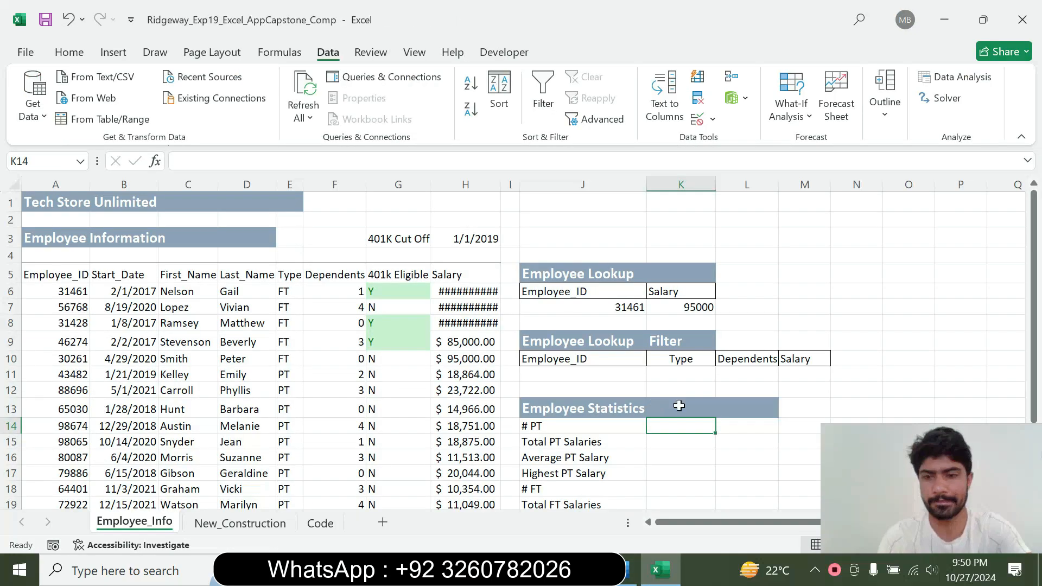
- Enter a COUNTIF function in K14 that counts the PT employees, with range E6:E25 and criteria "PT"
{"action": "type", "text": "="}
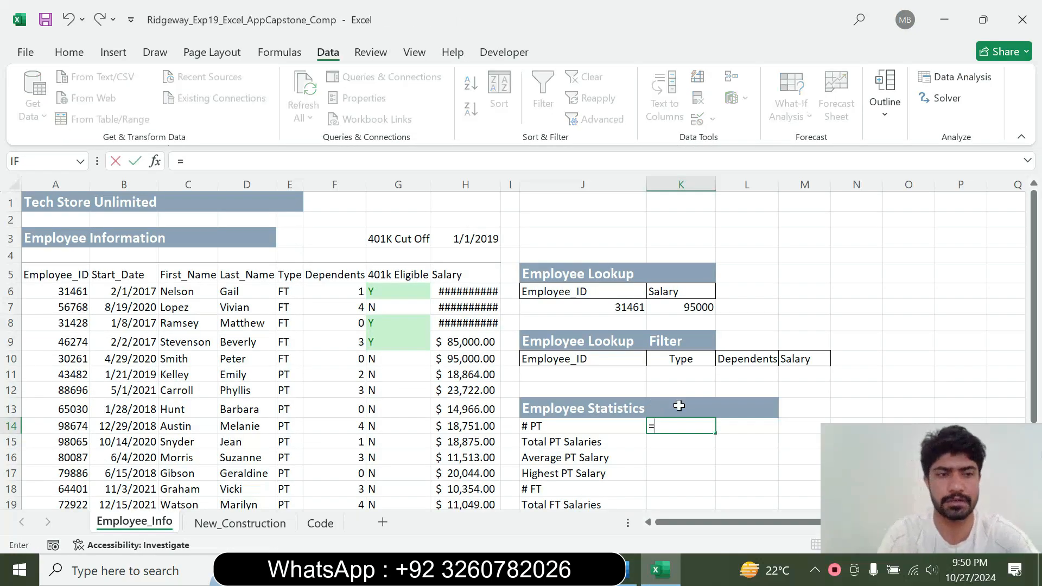
{"action": "type", "text": "cou"}
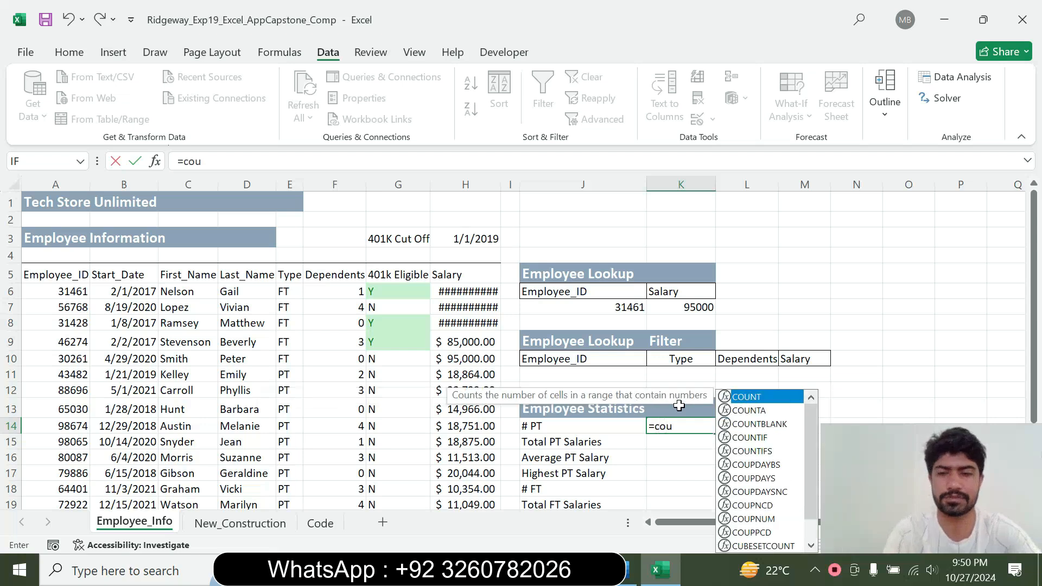
{"action": "type", "text": "n"}
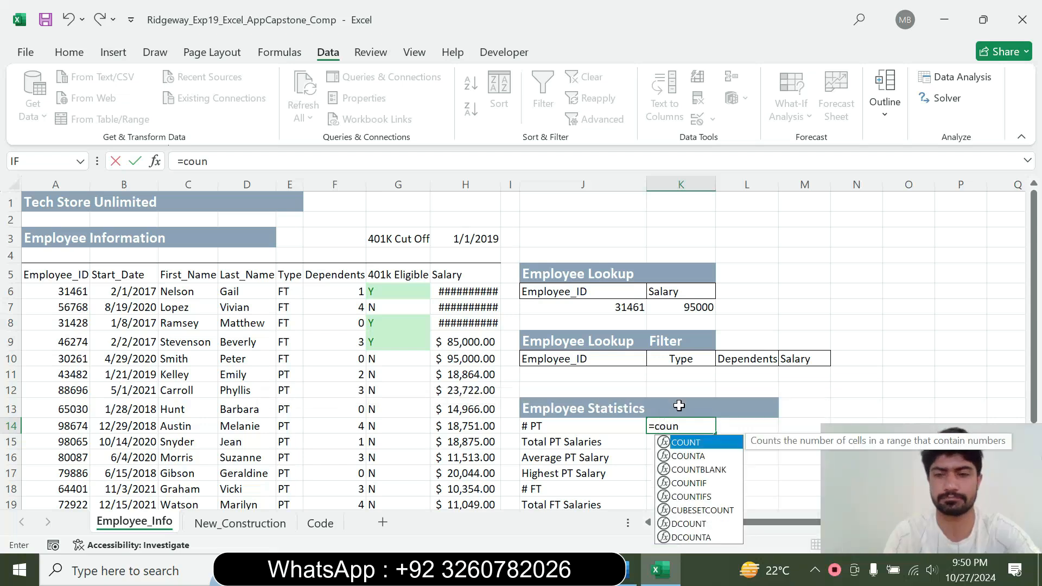
{"action": "double_click", "coordinate": [689, 483]}
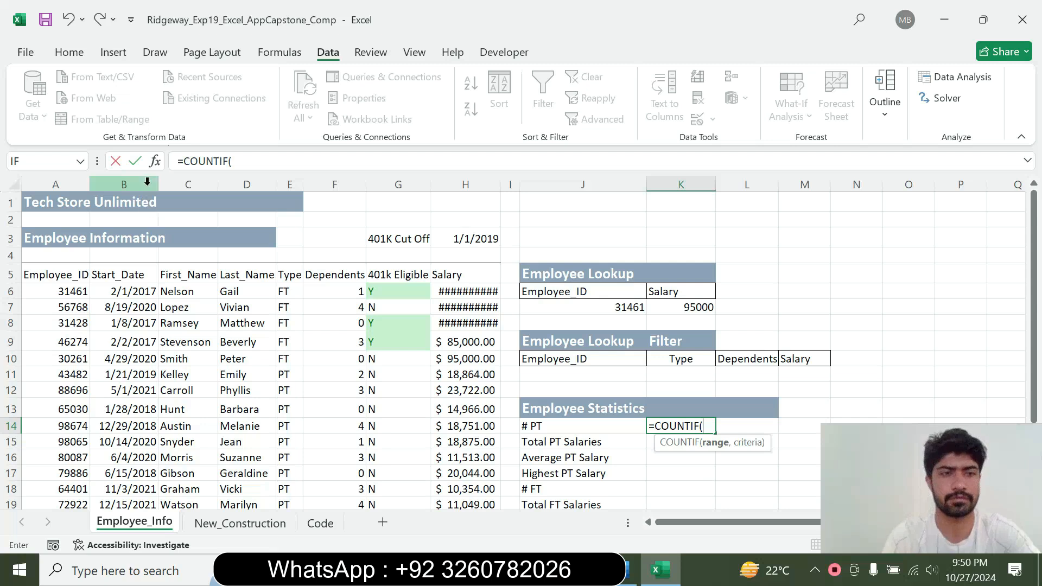
{"action": "left_click", "coordinate": [155, 162]}
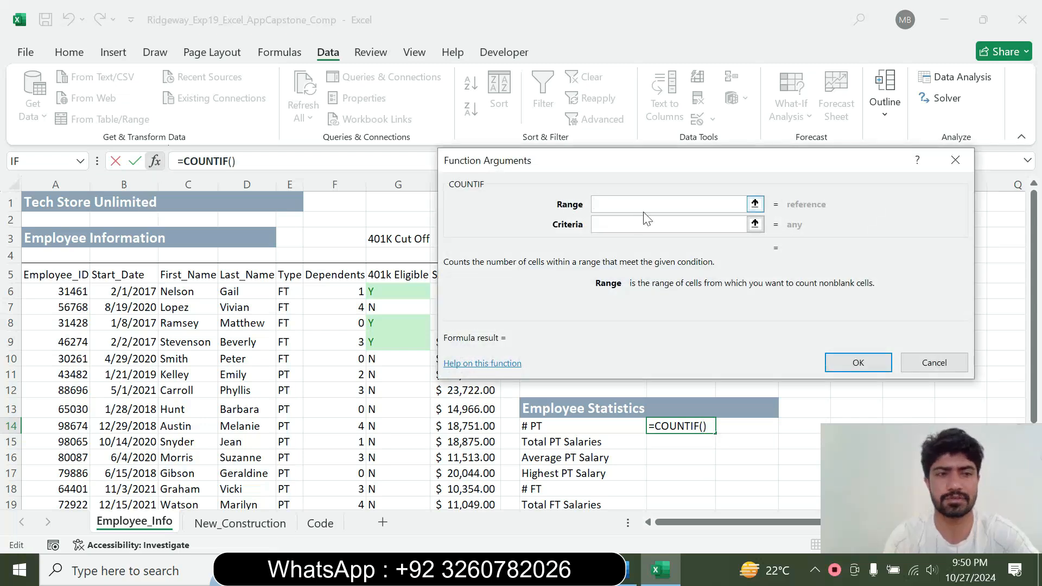
{"action": "left_click_drag", "start_coordinate": [300, 292], "coordinate": [286, 476]}
{"action": "left_click", "coordinate": [625, 227]}
{"action": "type", "text": "\""}
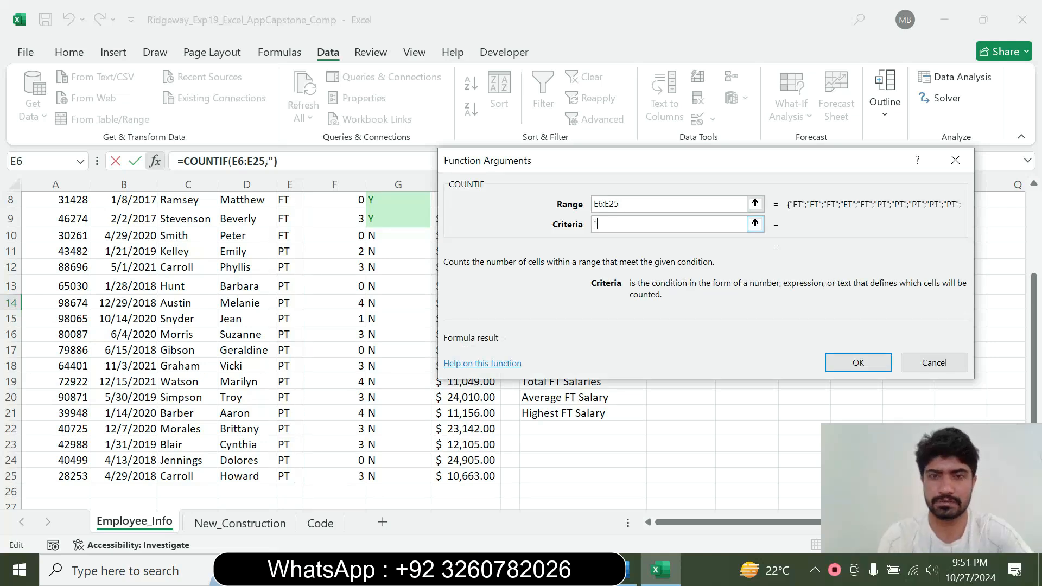
{"action": "type", "text": "PT\""}
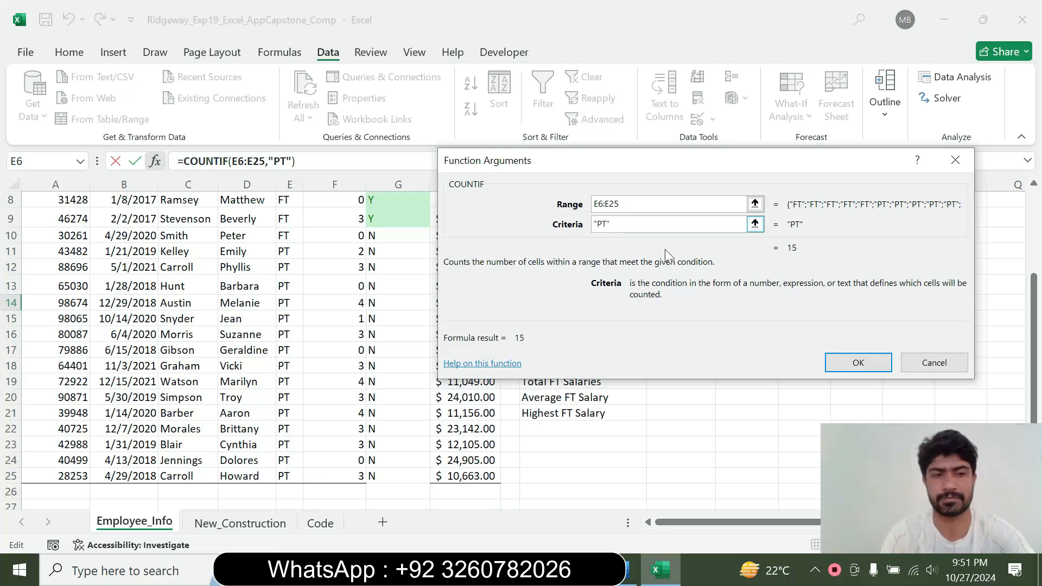
{"action": "left_click", "coordinate": [858, 363]}
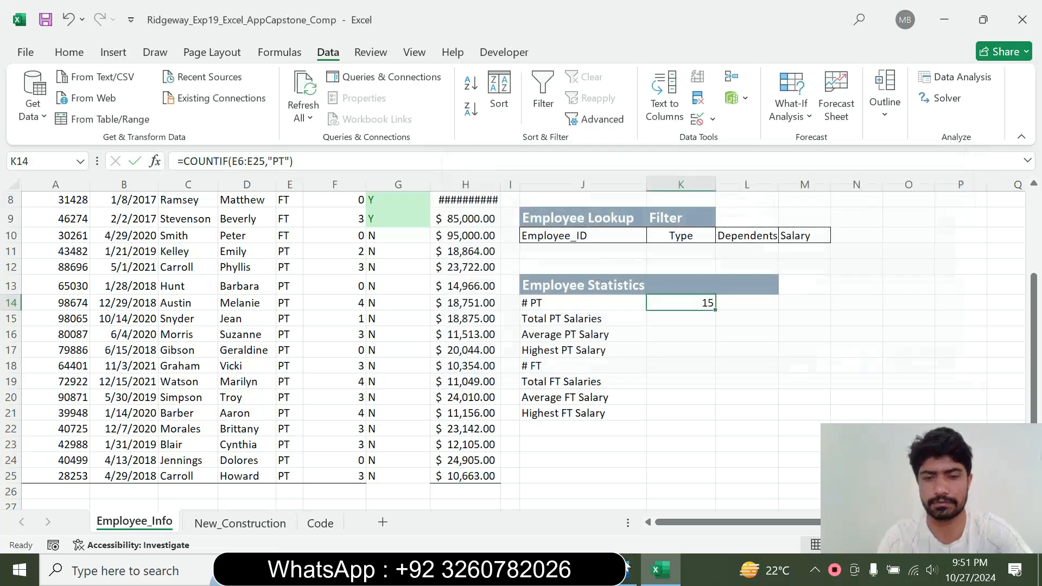
- Switch to the Word instructions, set the task 8 text to 9 pt and remove its highlight
{"action": "left_click", "coordinate": [626, 567]}
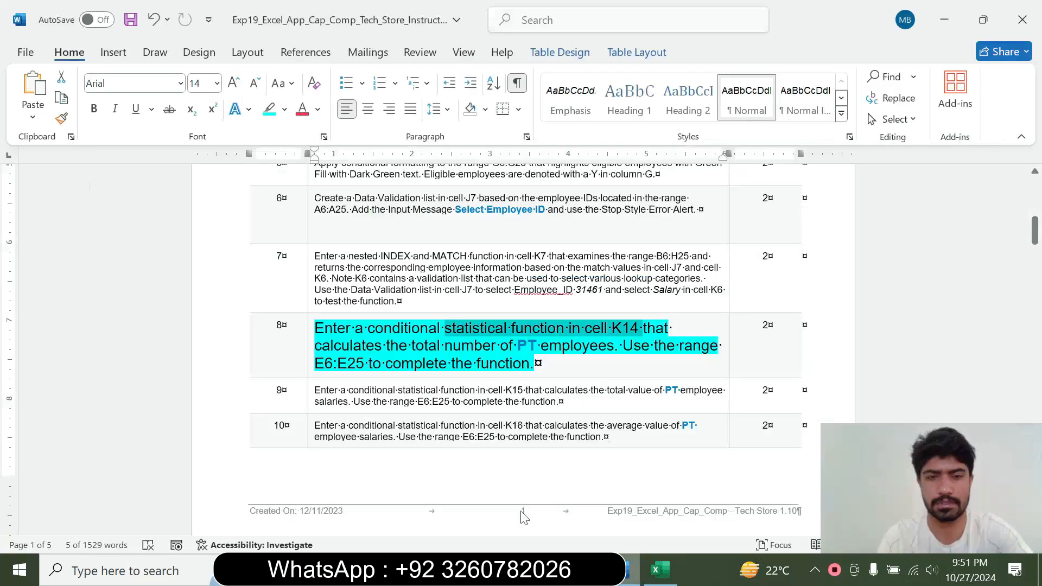
{"action": "left_click", "coordinate": [307, 366]}
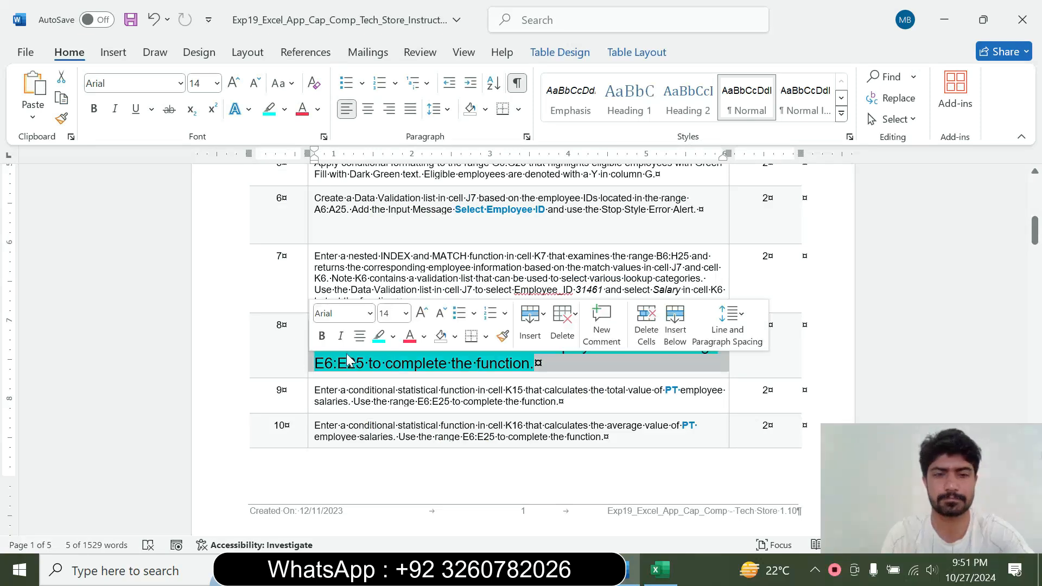
{"action": "left_click", "coordinate": [406, 314]}
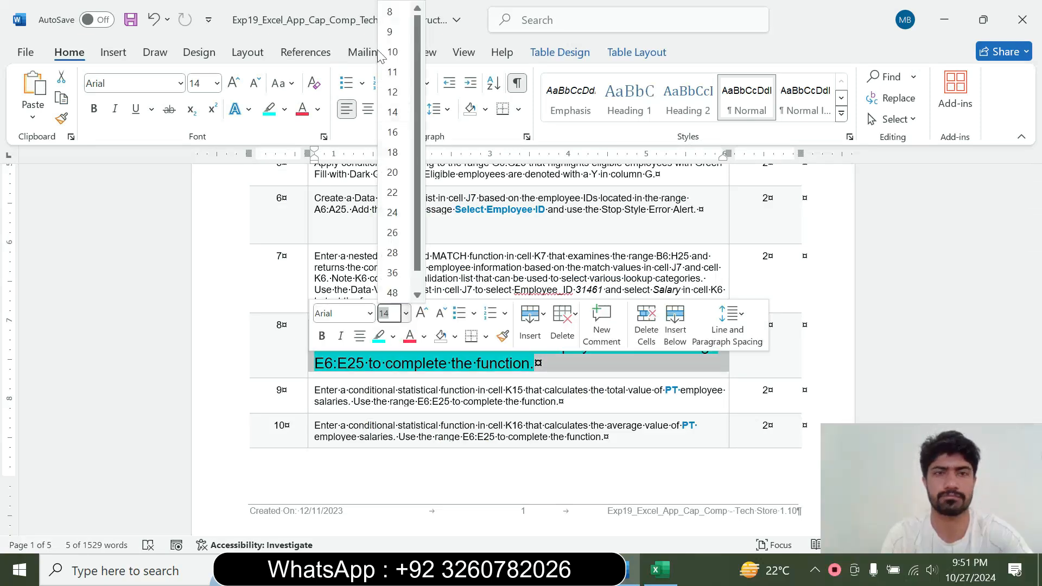
{"action": "left_click", "coordinate": [392, 33]}
{"action": "left_click", "coordinate": [286, 110]}
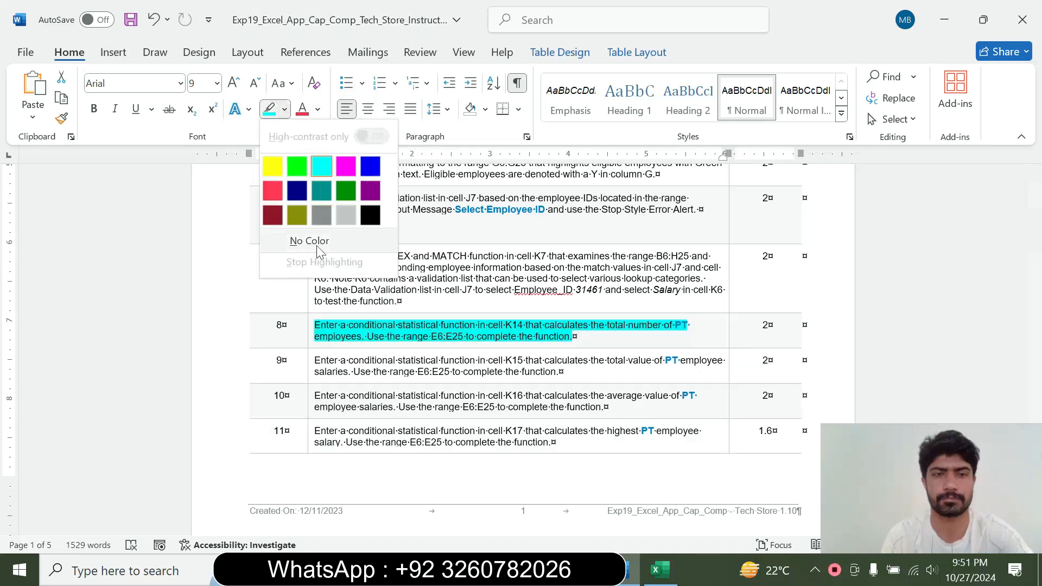
{"action": "left_click", "coordinate": [297, 240]}
- Enlarge the task 9 instruction text to 16 pt and highlight it in turquoise
{"action": "left_click", "coordinate": [311, 377]}
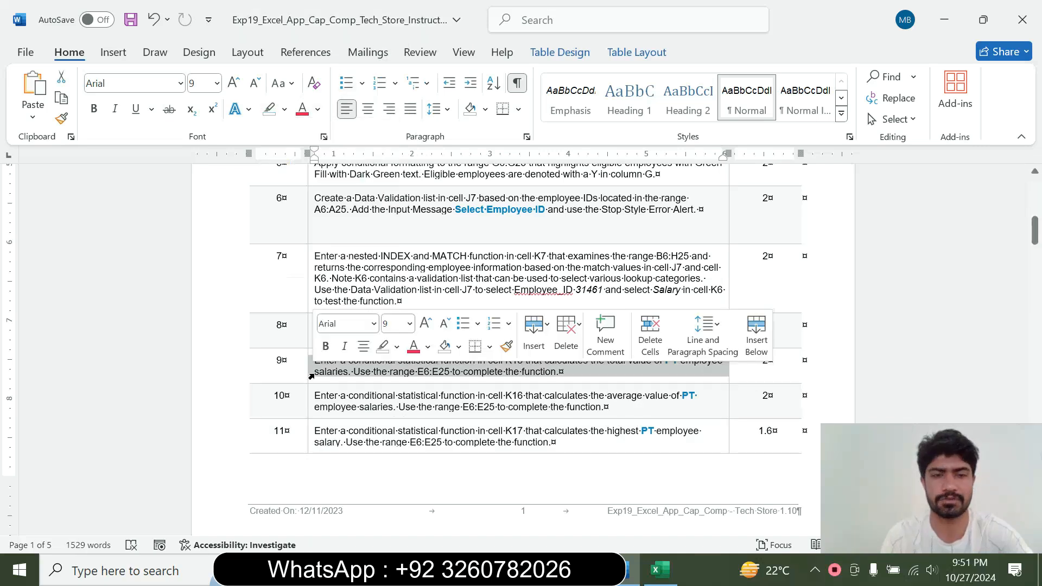
{"action": "left_click", "coordinate": [409, 324]}
{"action": "left_click", "coordinate": [396, 131]}
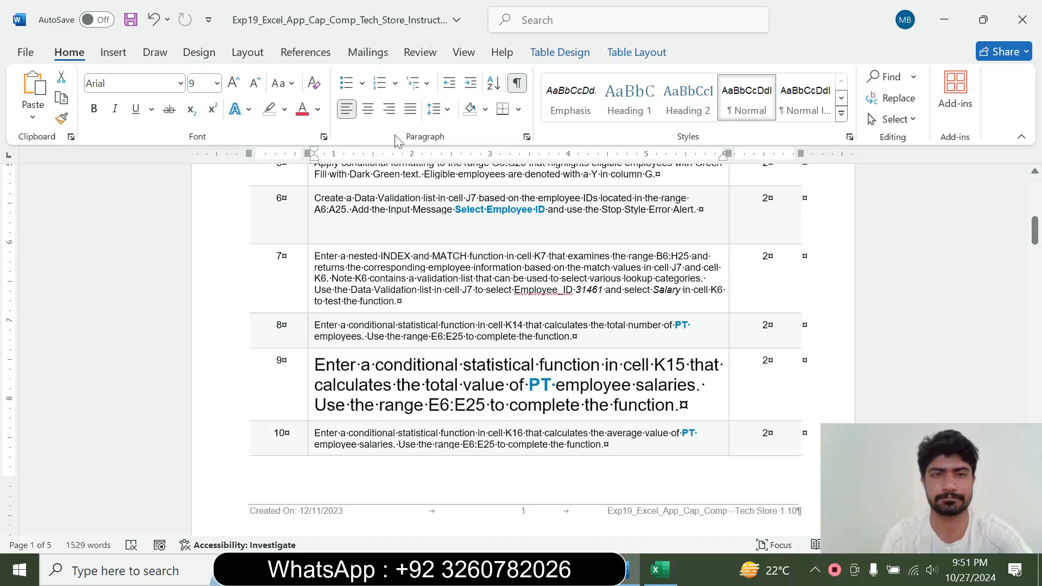
{"action": "left_click", "coordinate": [286, 109]}
{"action": "left_click", "coordinate": [320, 166]}
- Read the task 9 instruction about the conditional function for K15 and return to the Employee_Info sheet in Excel
{"action": "left_click_drag", "start_coordinate": [315, 364], "coordinate": [670, 405]}
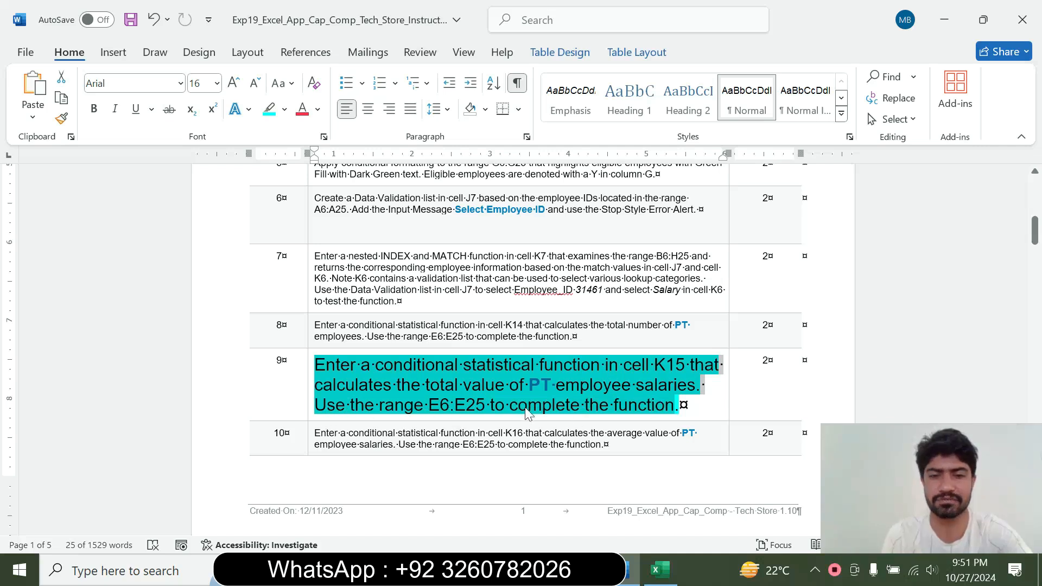
{"action": "left_click", "coordinate": [627, 413]}
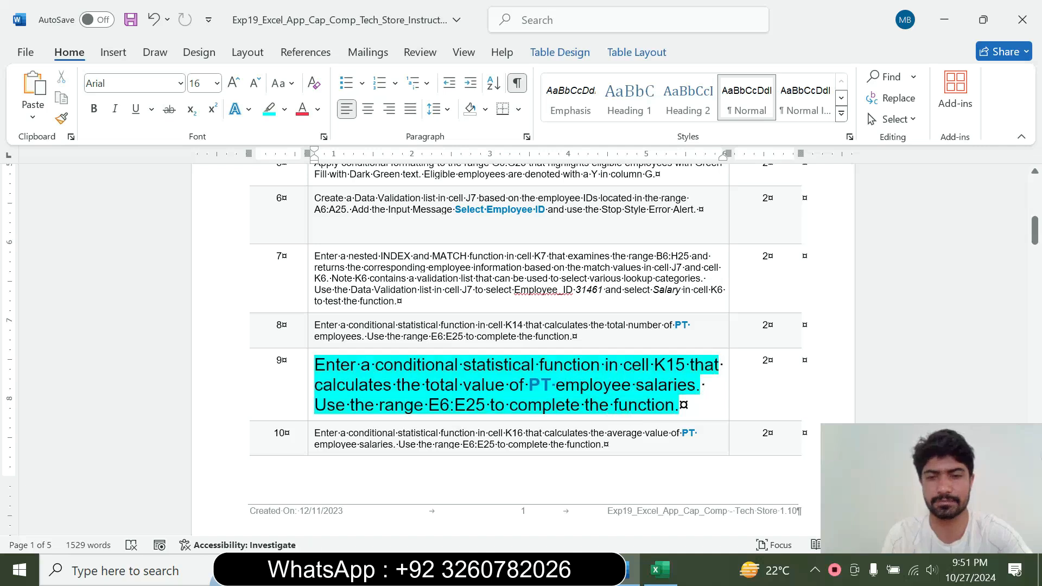
{"action": "left_click_drag", "start_coordinate": [463, 365], "coordinate": [688, 365]}
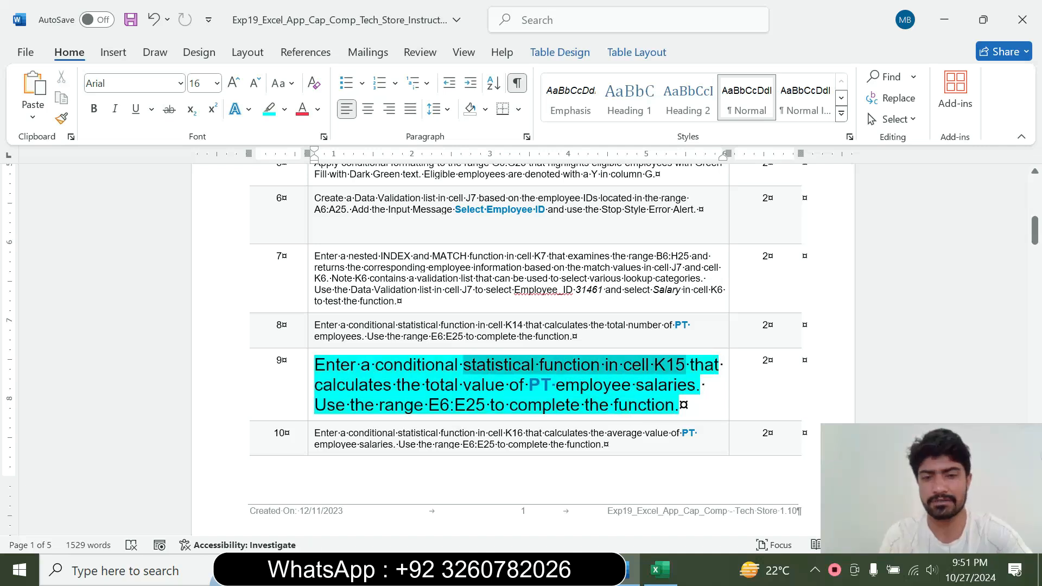
{"action": "left_click", "coordinate": [660, 573]}
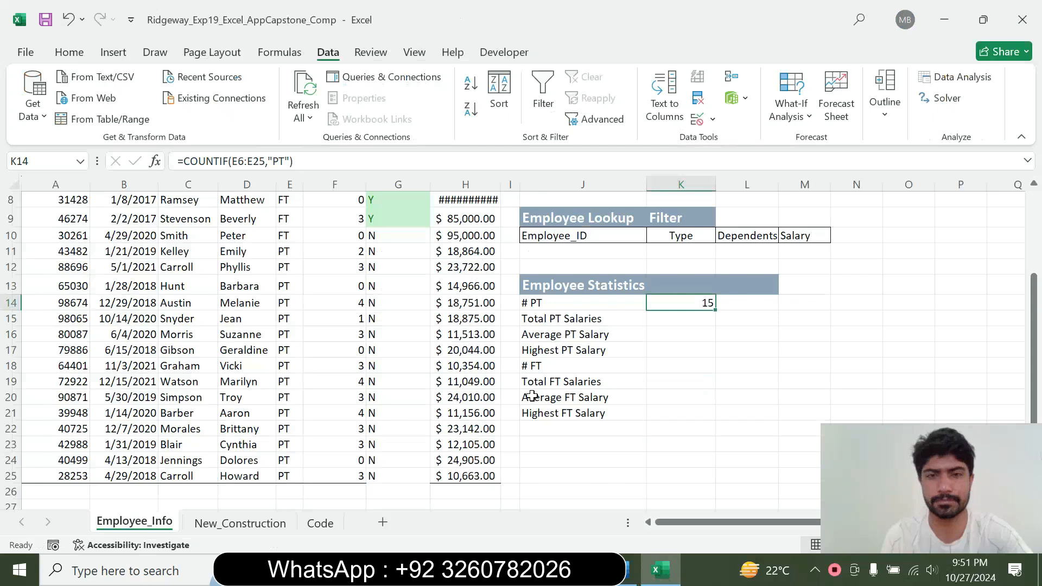
- Start a SUMIF function in K15 for the total PT salaries and open its function arguments
{"action": "left_click", "coordinate": [681, 328]}
{"action": "left_click", "coordinate": [667, 319]}
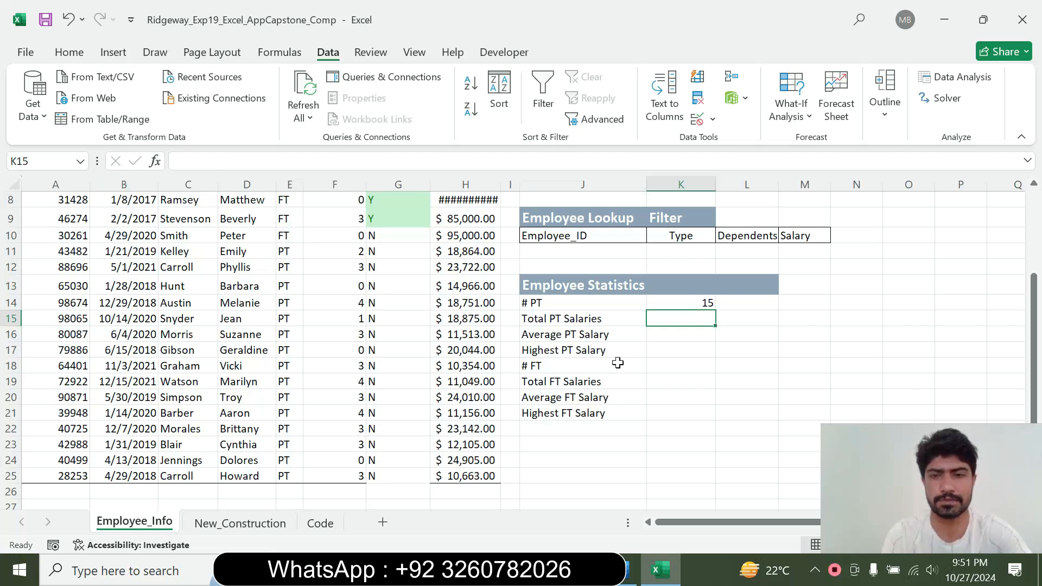
{"action": "left_click", "coordinate": [631, 570]}
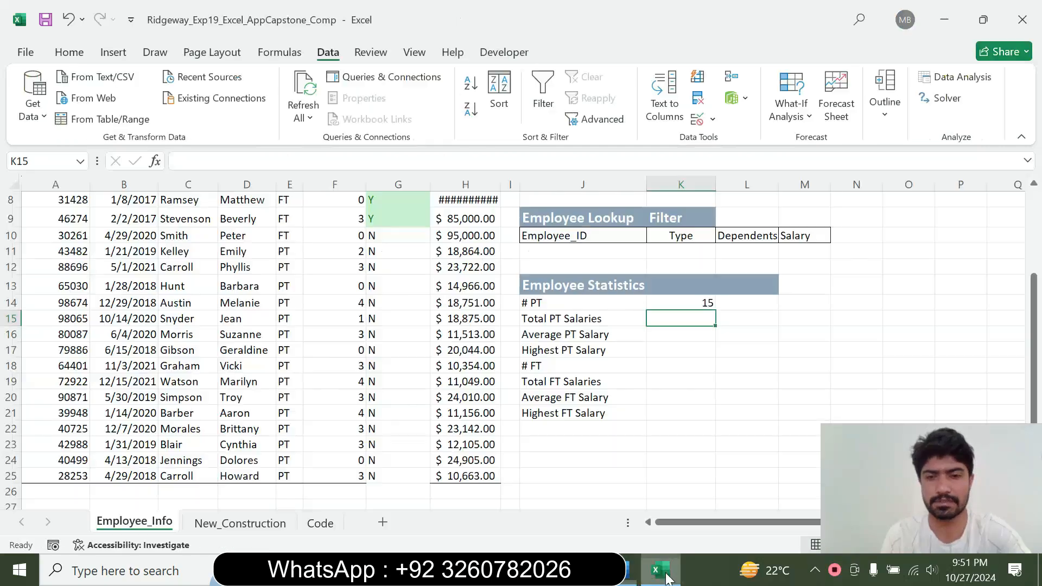
{"action": "left_click", "coordinate": [660, 570]}
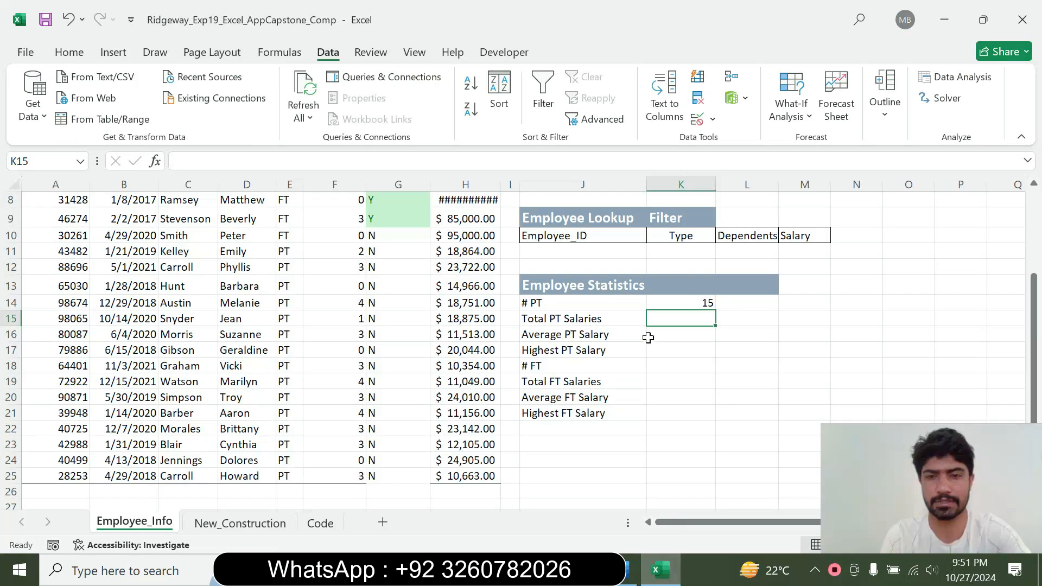
{"action": "type", "text": "="}
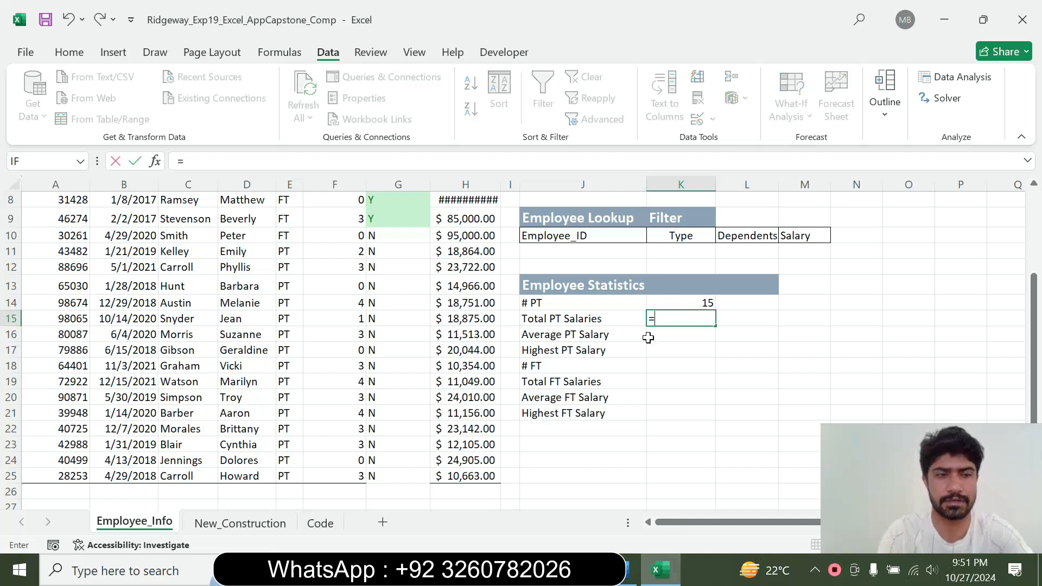
{"action": "type", "text": "sumif"}
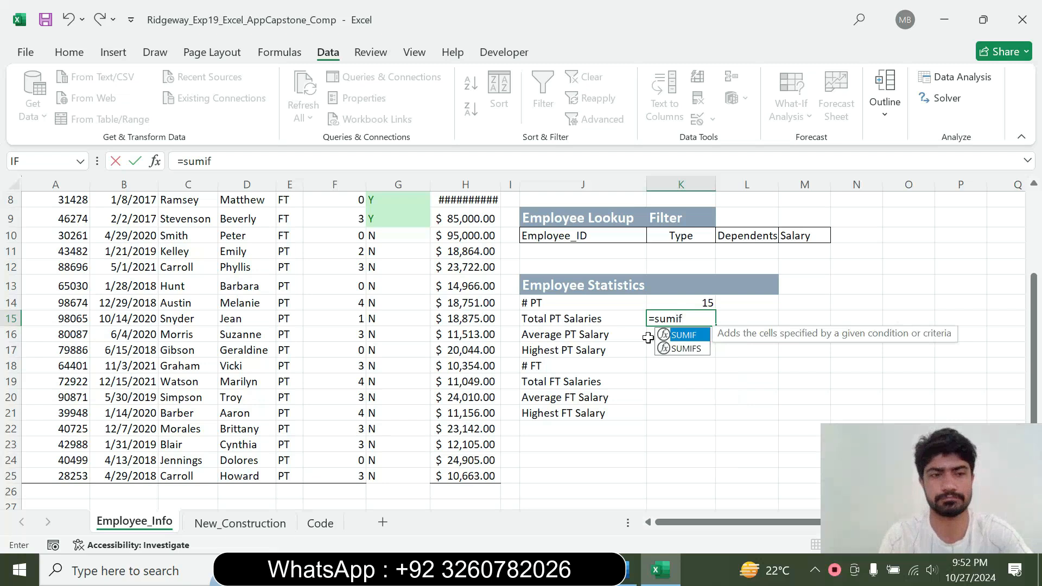
{"action": "double_click", "coordinate": [685, 336]}
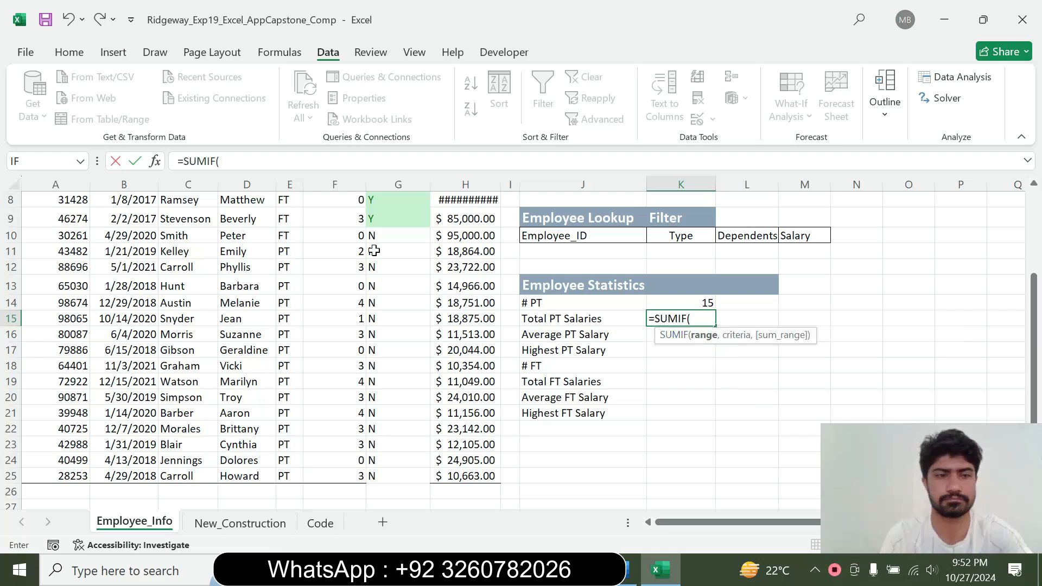
{"action": "left_click", "coordinate": [155, 161]}
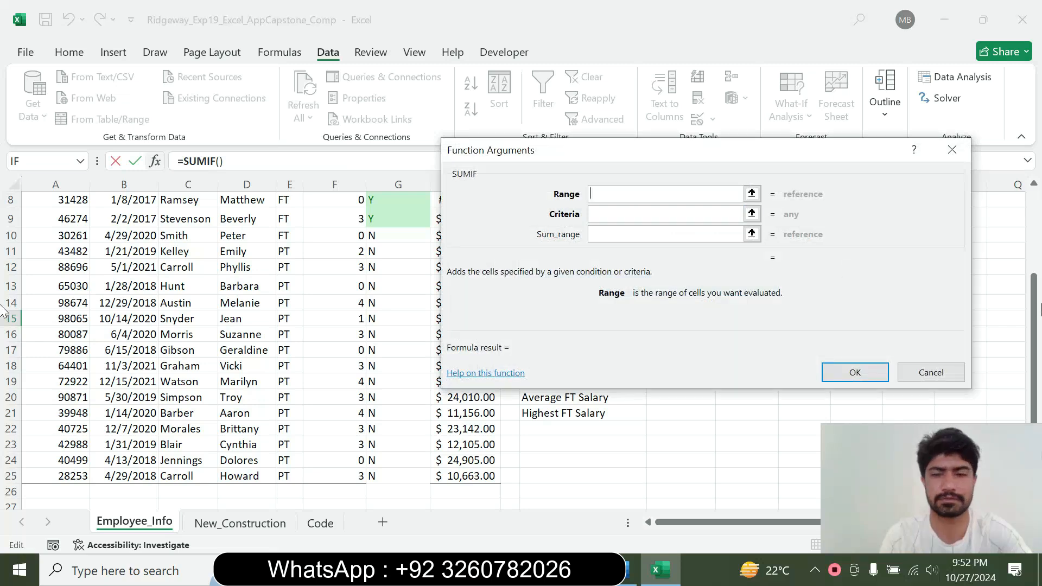
- Set the SUMIF range to E6:E25 and its criteria to "PT"
{"action": "scroll", "coordinate": [796, 296], "scroll_direction": "up", "scroll_amount": 3}
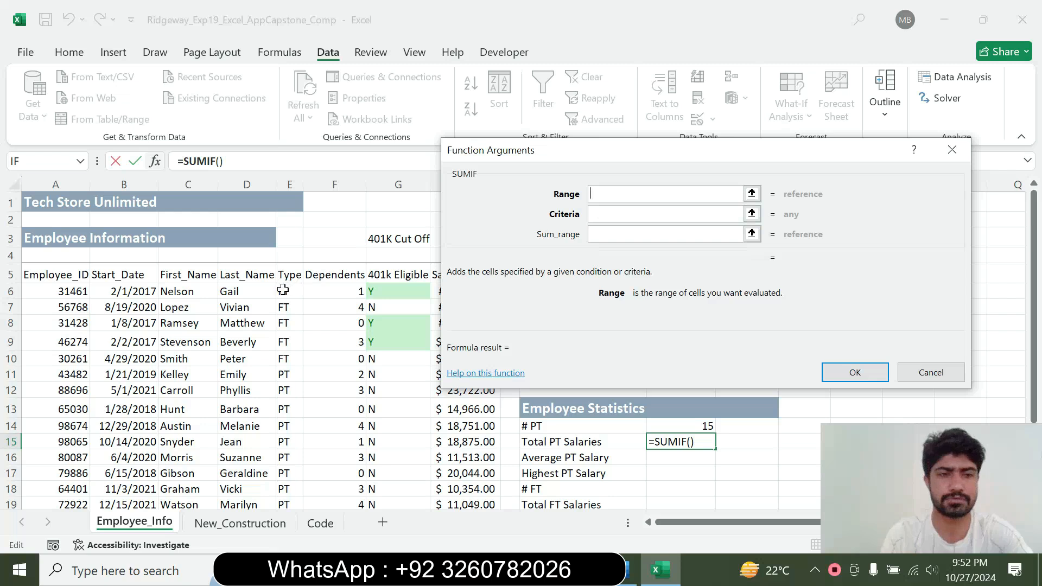
{"action": "left_click_drag", "start_coordinate": [283, 290], "coordinate": [290, 479]}
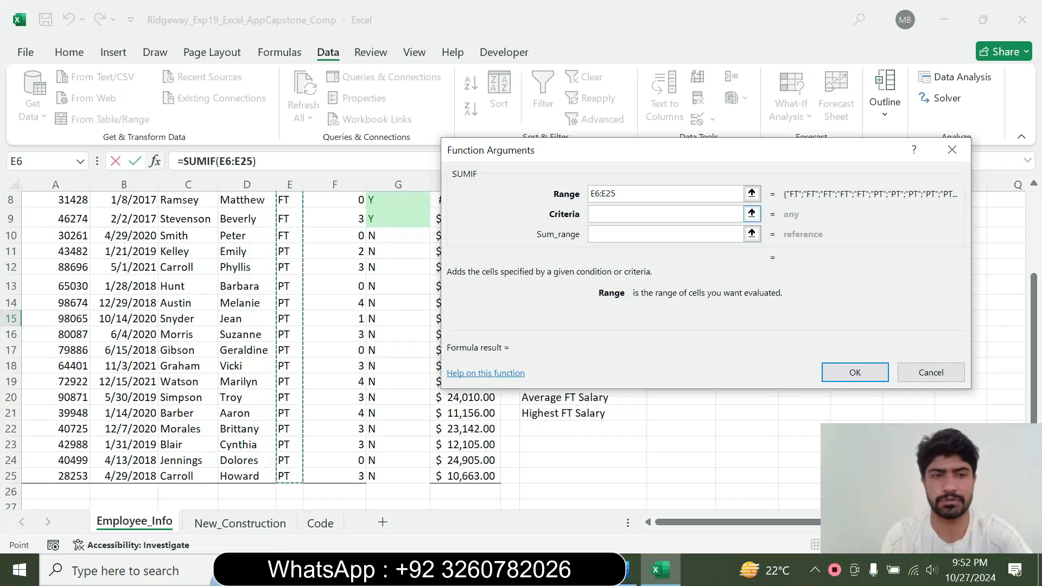
{"action": "key", "text": "Tab"}
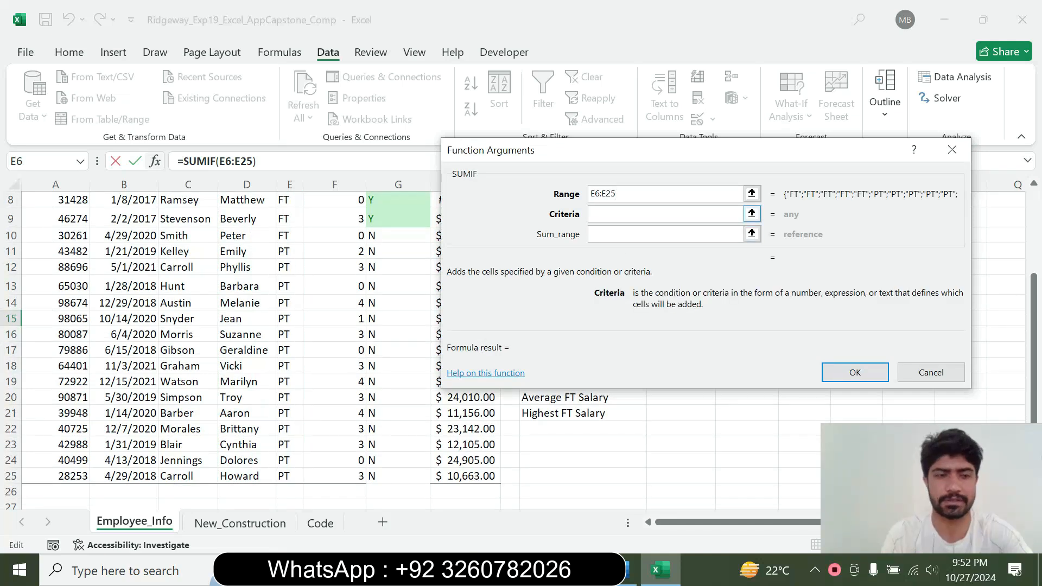
{"action": "type", "text": "\"PT\""}
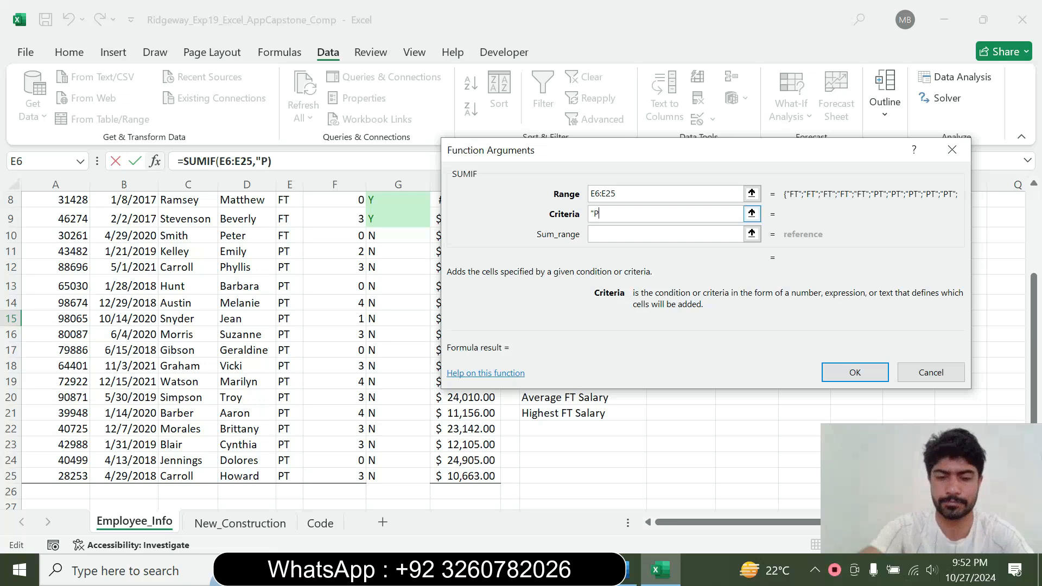
{"action": "key", "text": "Tab"}
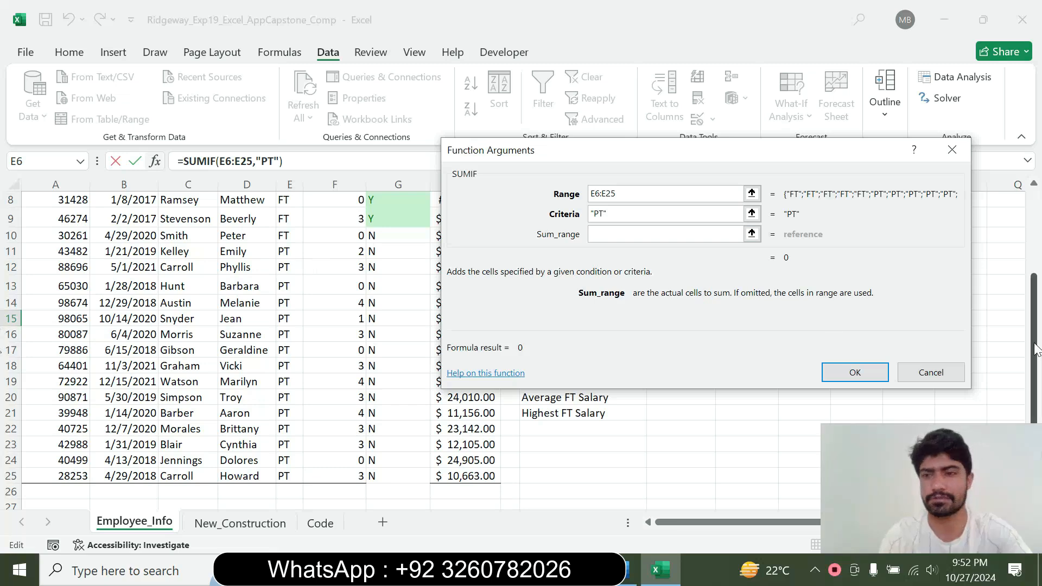
- Set the SUMIF sum range to H6:H25, finish the K15 formula and select cell K16
{"action": "left_click_drag", "start_coordinate": [1034, 343], "coordinate": [1034, 214]}
{"action": "left_click_drag", "start_coordinate": [533, 154], "coordinate": [647, 140]}
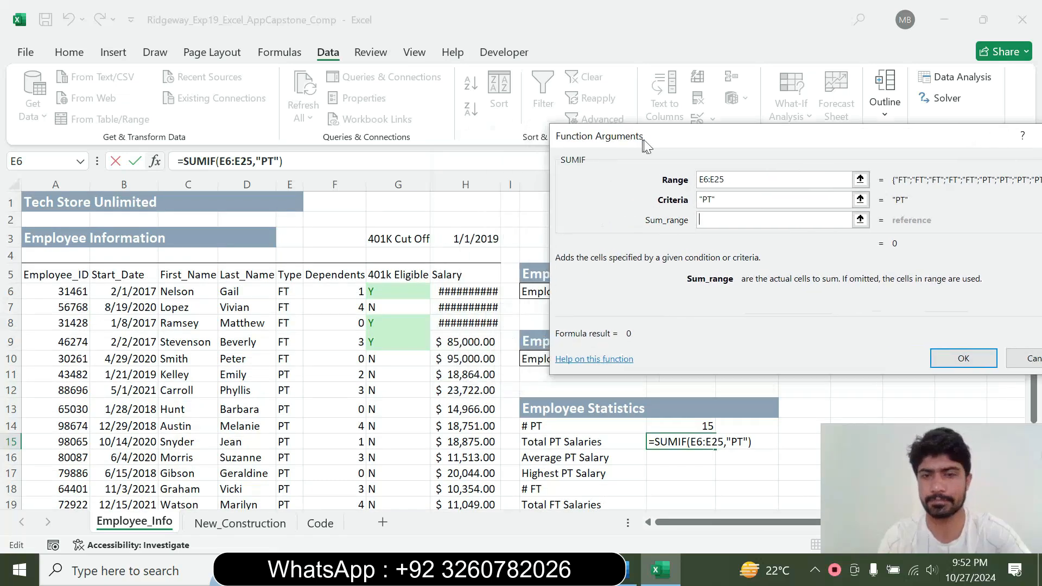
{"action": "left_click", "coordinate": [474, 288]}
{"action": "left_click_drag", "start_coordinate": [474, 289], "coordinate": [477, 372]}
{"action": "left_click", "coordinate": [957, 358]}
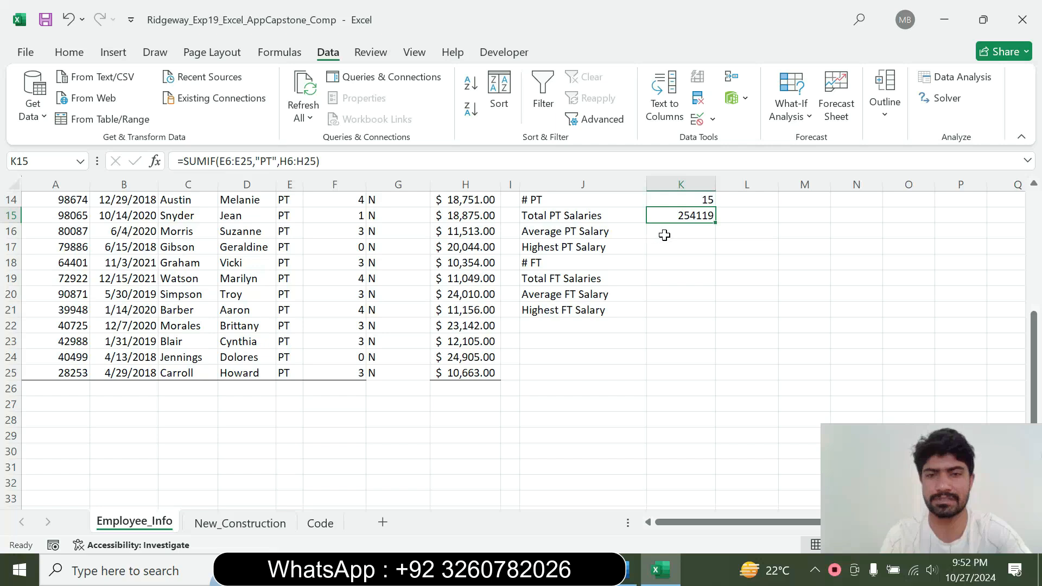
{"action": "left_click", "coordinate": [663, 233]}
- Switch to the Word instructions, set the task 9 text to 9 pt and remove its highlight
{"action": "left_click", "coordinate": [629, 570]}
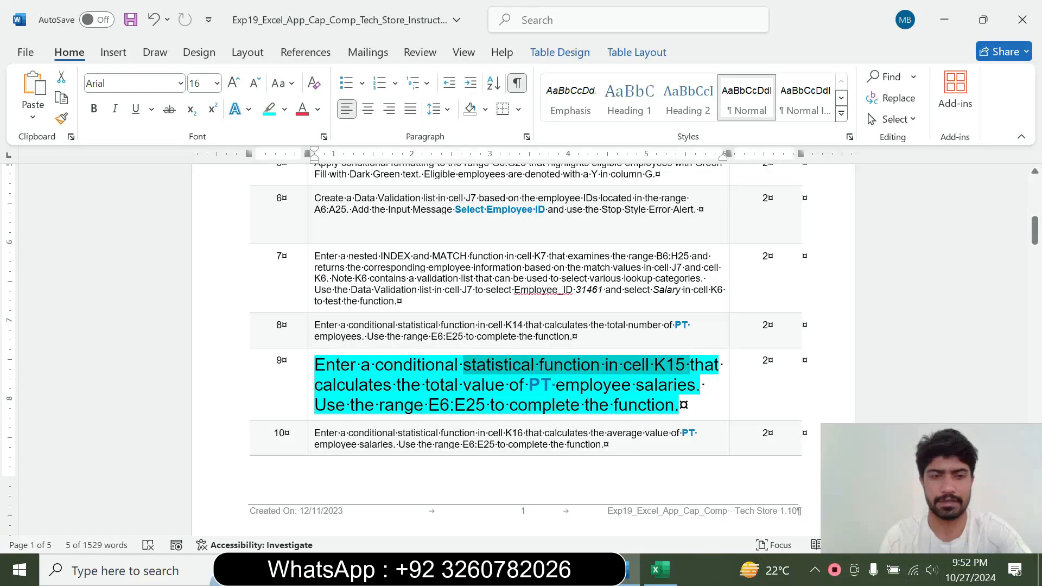
{"action": "left_click", "coordinate": [307, 392]}
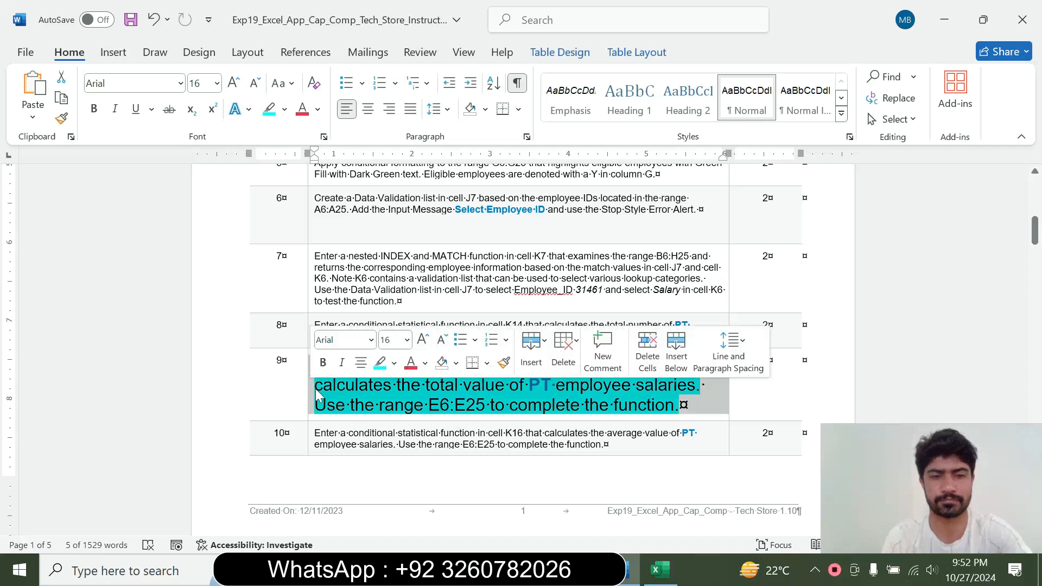
{"action": "left_click", "coordinate": [407, 341]}
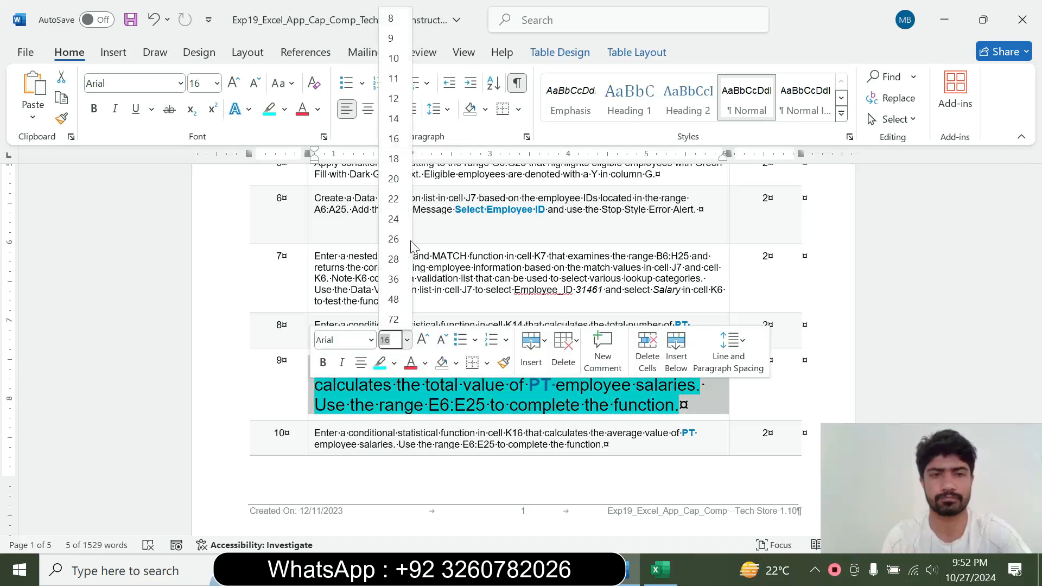
{"action": "left_click", "coordinate": [396, 37]}
{"action": "left_click", "coordinate": [284, 109]}
{"action": "left_click", "coordinate": [309, 239]}
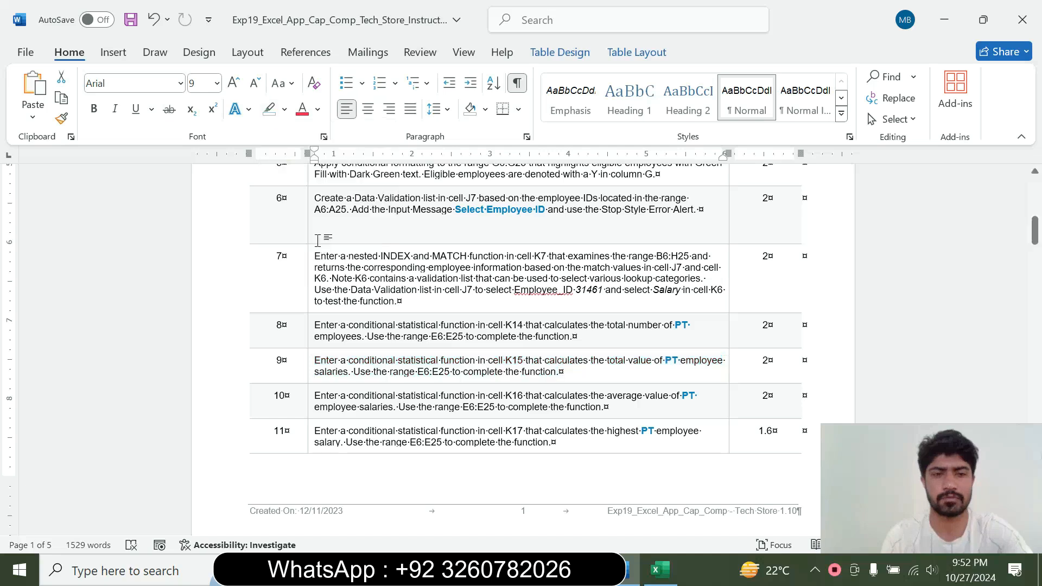
- Enlarge the task 10 instruction text to 16 pt and highlight it in turquoise
{"action": "left_click", "coordinate": [309, 414]}
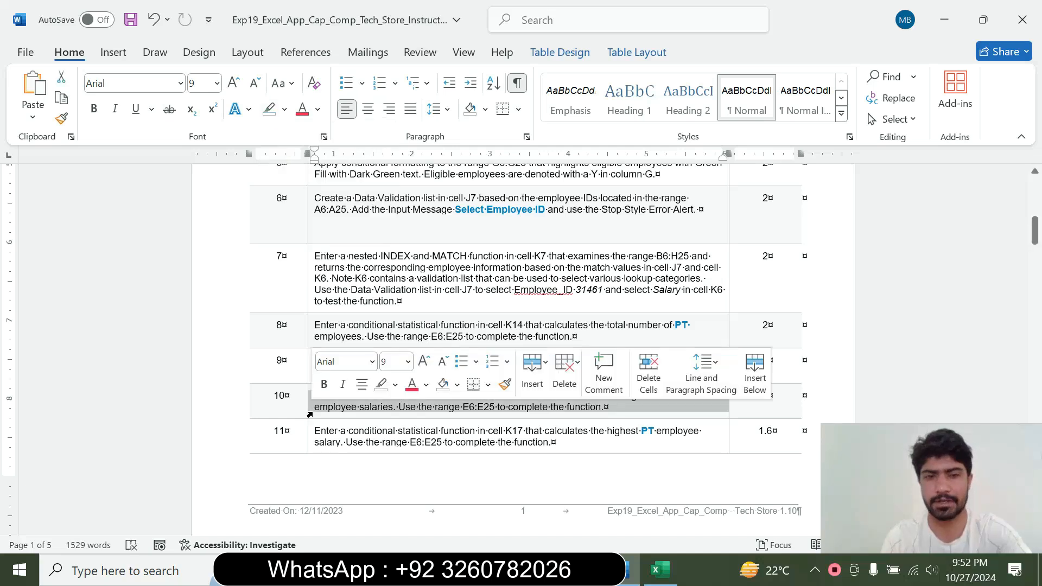
{"action": "left_click", "coordinate": [407, 361]}
{"action": "left_click", "coordinate": [395, 160]}
{"action": "left_click", "coordinate": [285, 109]}
{"action": "left_click", "coordinate": [321, 166]}
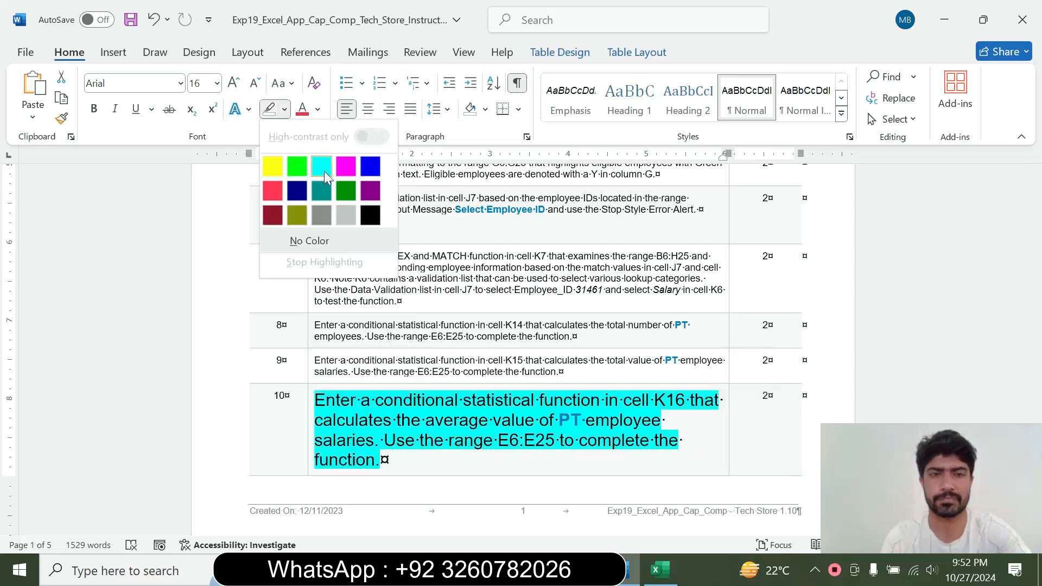
- Read the task 10 instruction about the conditional function for K16 and return to the Employee_Info sheet in Excel
{"action": "left_click_drag", "start_coordinate": [1036, 242], "coordinate": [1037, 249]}
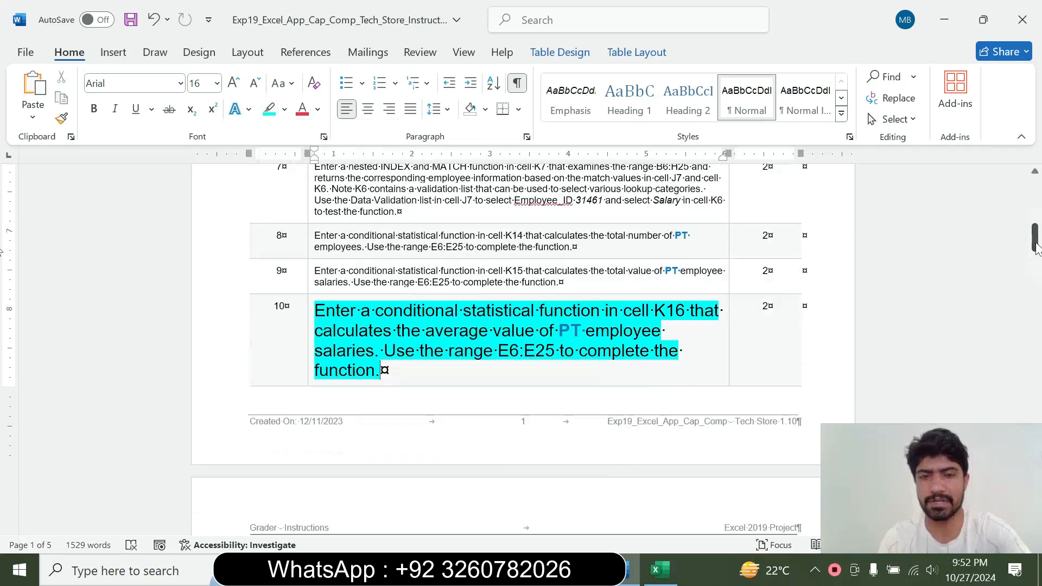
{"action": "left_click_drag", "start_coordinate": [316, 311], "coordinate": [380, 372]}
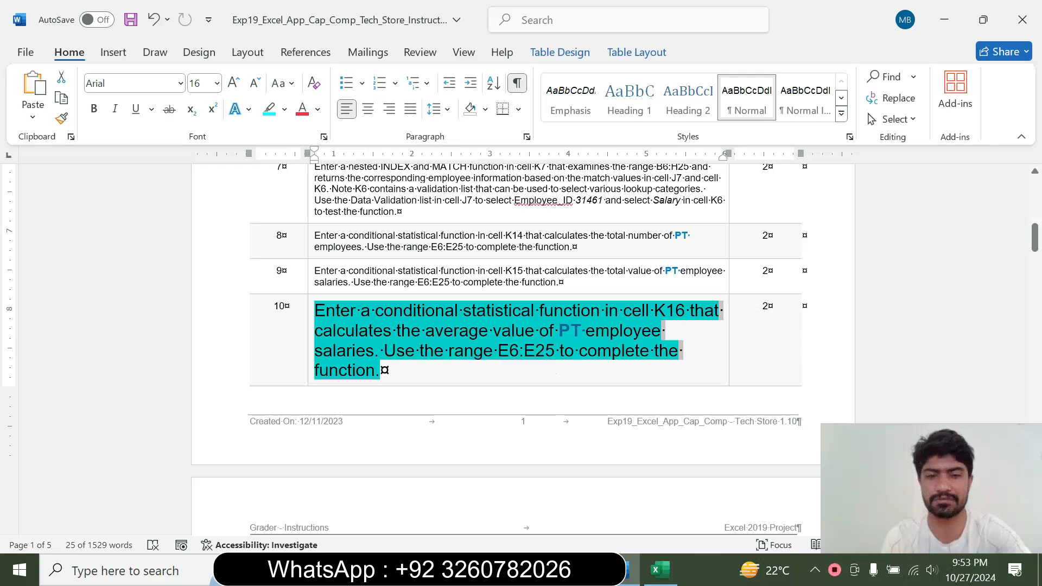
{"action": "left_click", "coordinate": [526, 343]}
{"action": "left_click_drag", "start_coordinate": [375, 311], "coordinate": [687, 313]}
{"action": "left_click", "coordinate": [657, 582]}
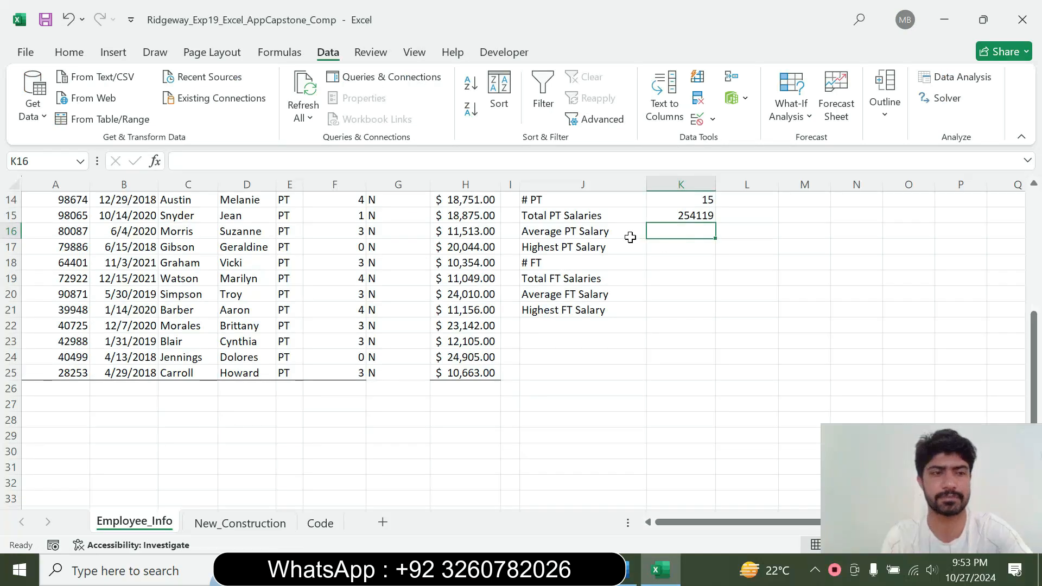
- Start an AVERAGEIF function in K16, open its function arguments and recheck the task 10 instruction in Word before returning to Excel
{"action": "type", "text": "="}
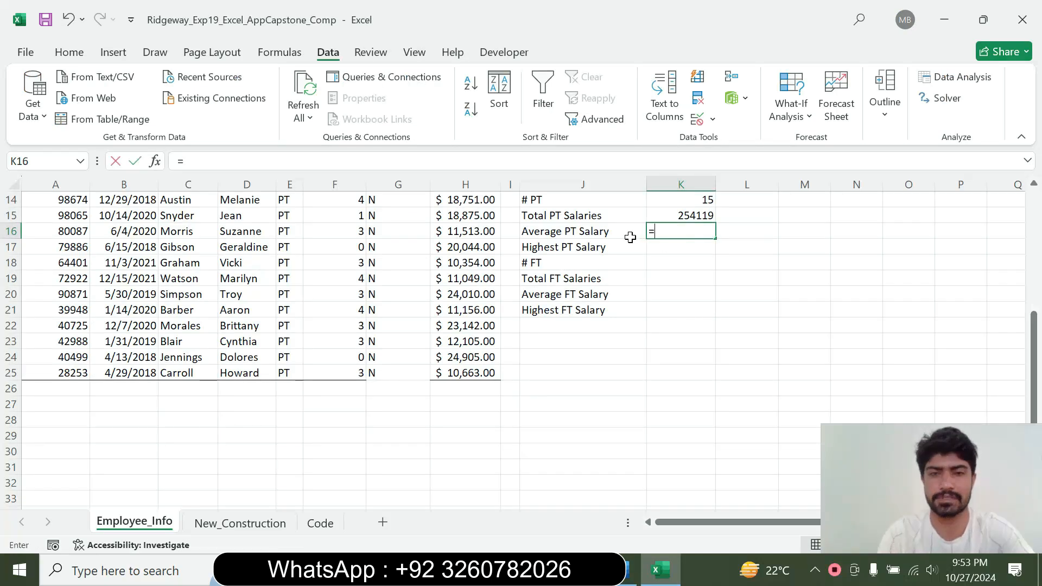
{"action": "type", "text": "aver"}
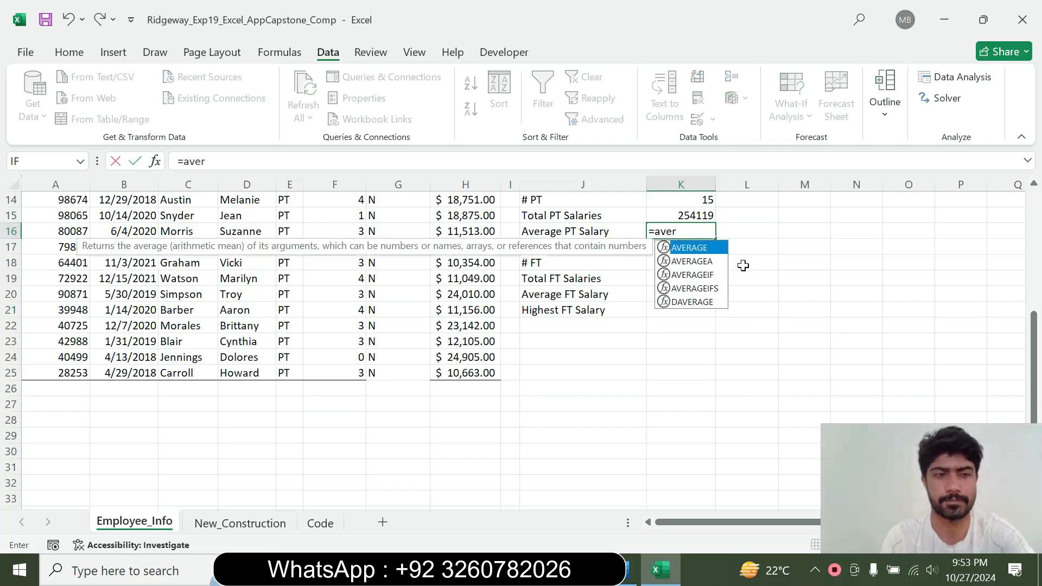
{"action": "double_click", "coordinate": [695, 274]}
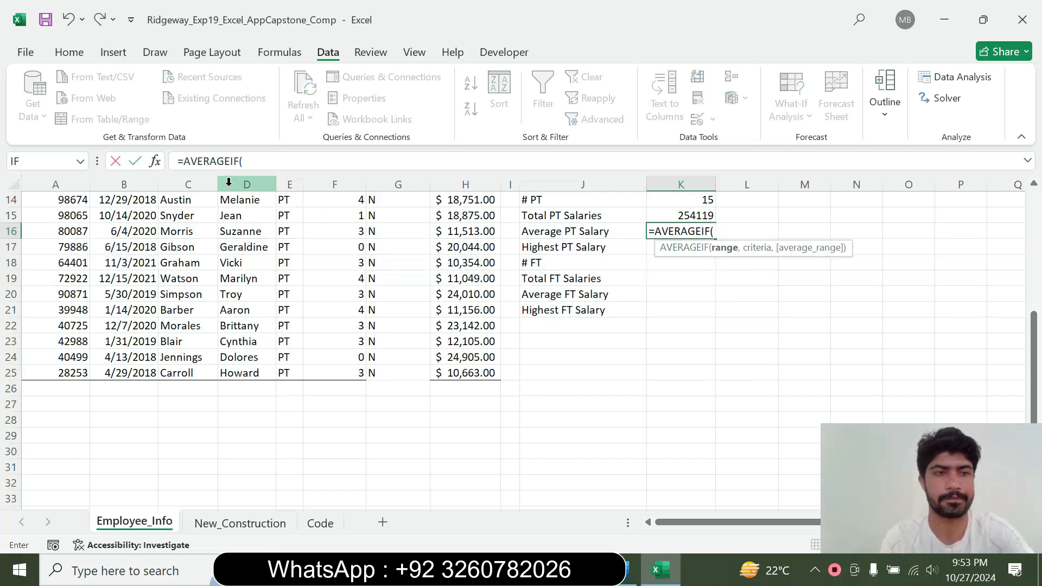
{"action": "left_click", "coordinate": [154, 161]}
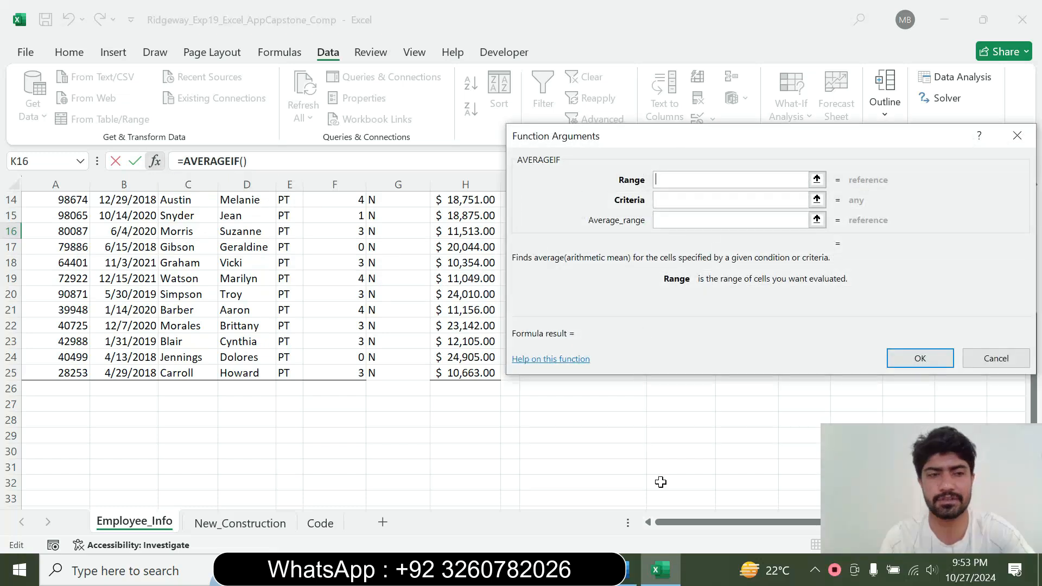
{"action": "left_click", "coordinate": [629, 570]}
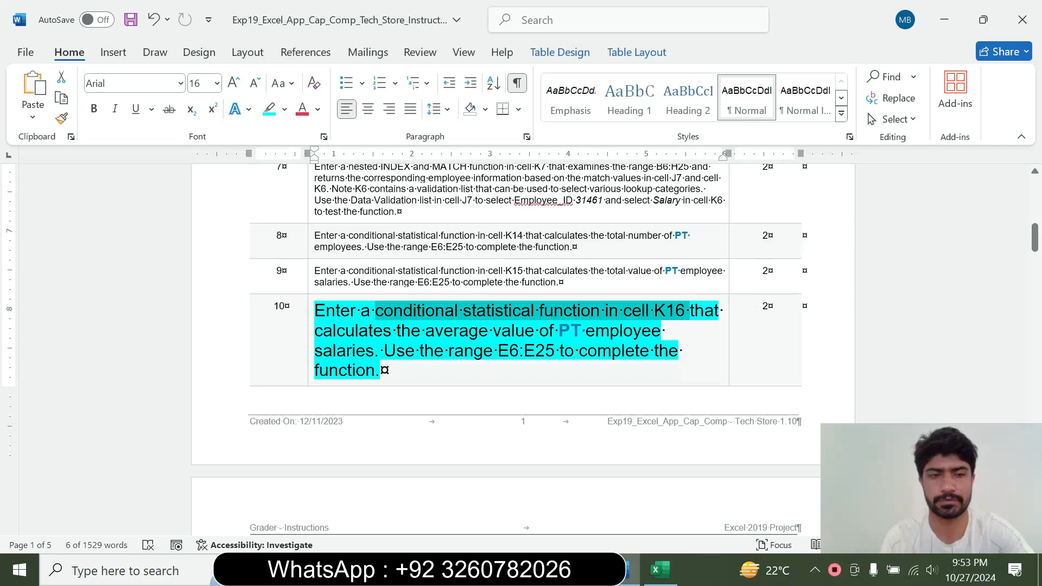
{"action": "left_click", "coordinate": [659, 559]}
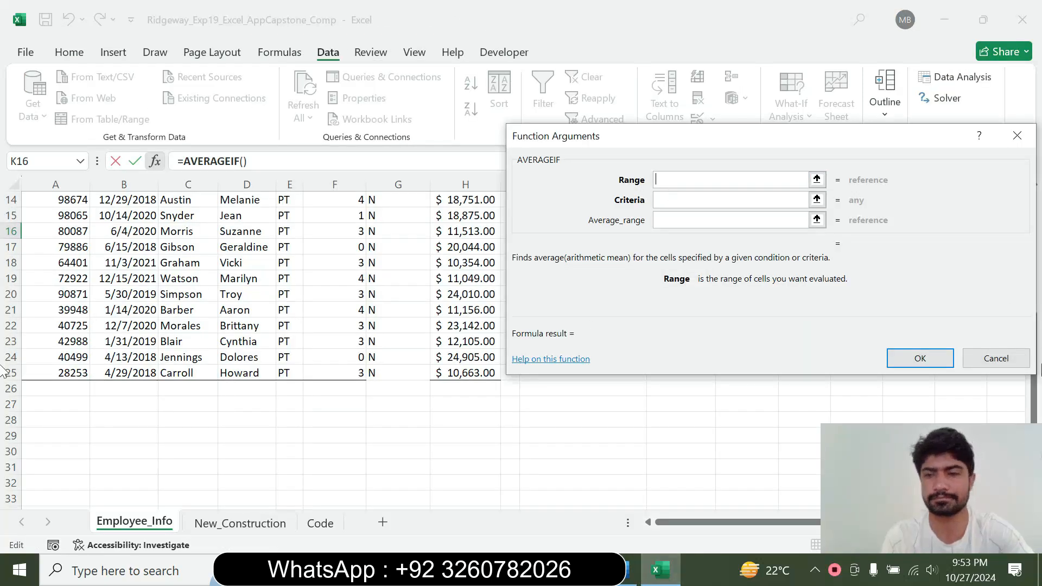
- Set the AVERAGEIF range to E6:E25 and its criteria to "PT"
{"action": "left_click_drag", "start_coordinate": [1034, 392], "coordinate": [1026, 214]}
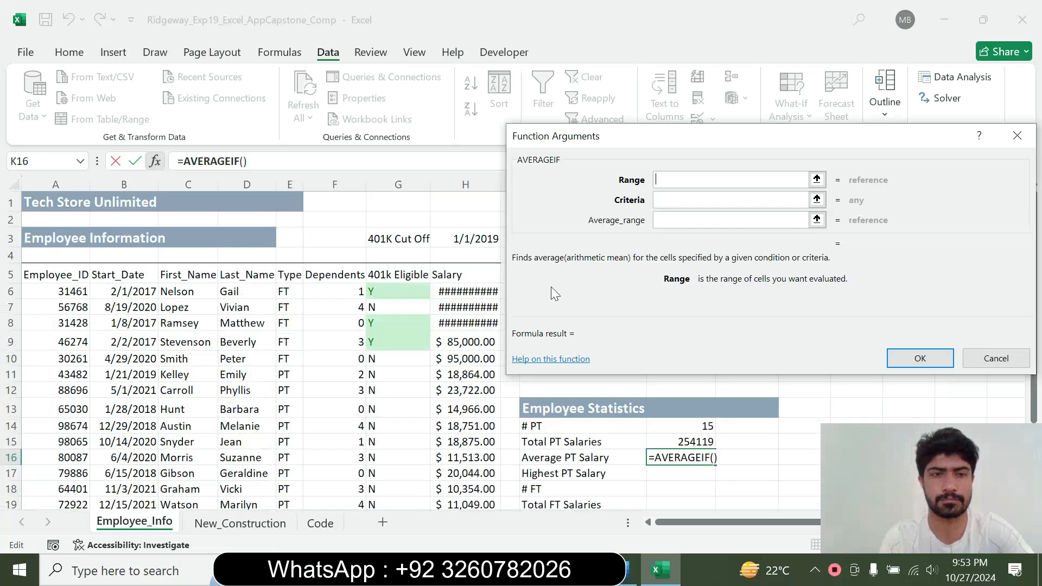
{"action": "left_click_drag", "start_coordinate": [291, 292], "coordinate": [282, 474]}
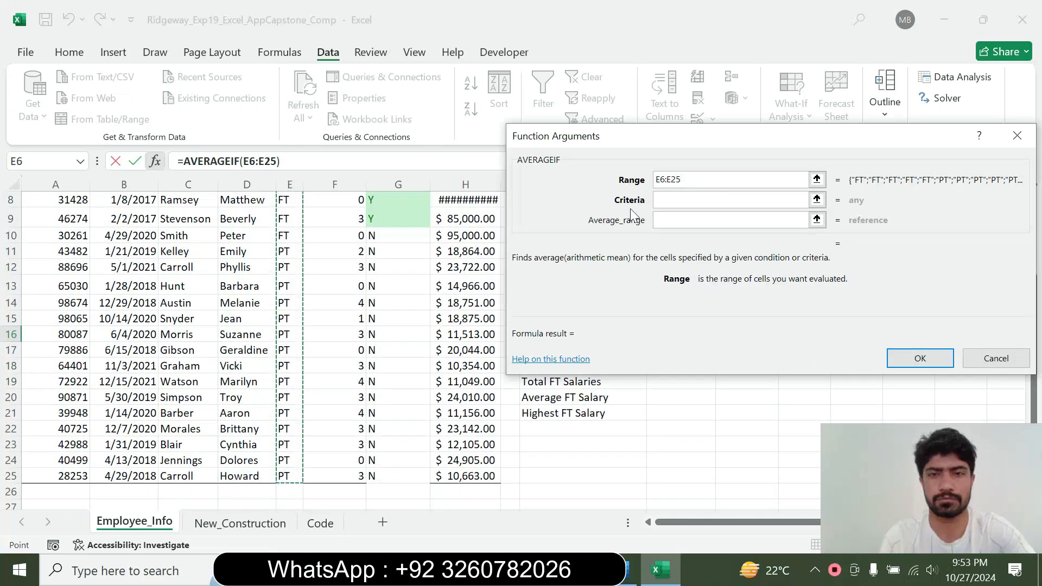
{"action": "left_click", "coordinate": [681, 200]}
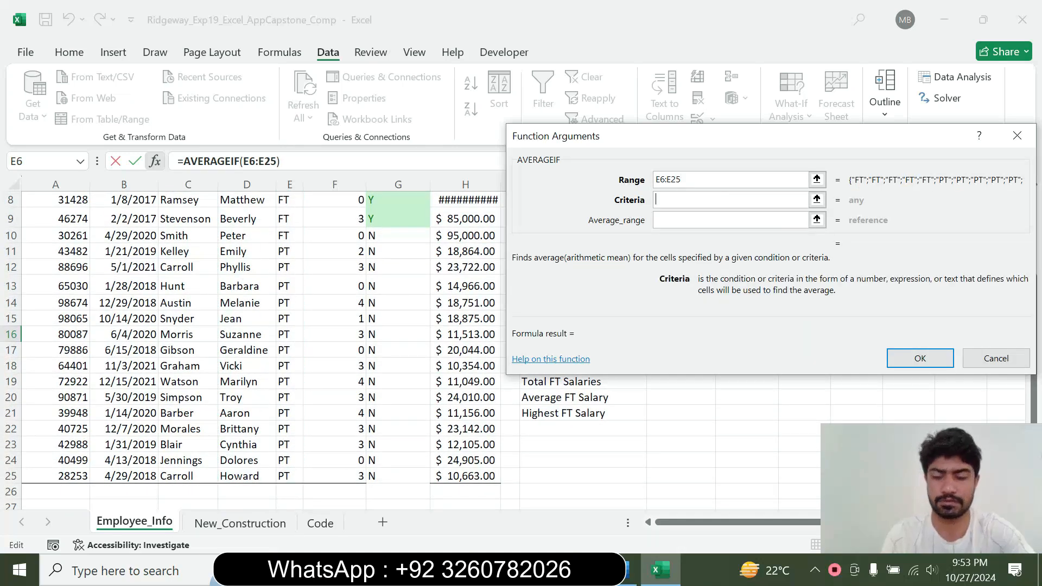
{"action": "type", "text": "\""}
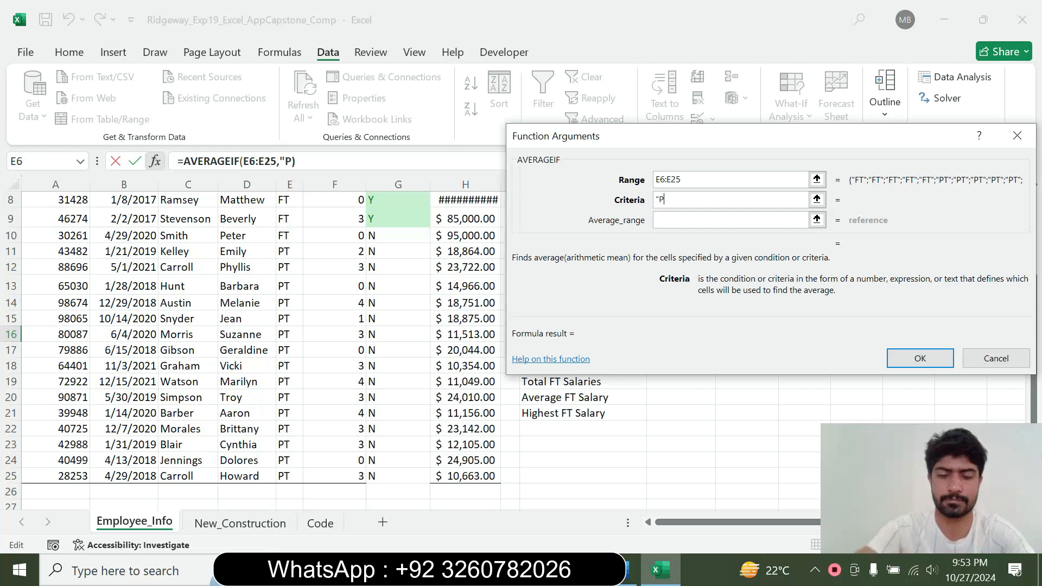
{"action": "type", "text": "PT\""}
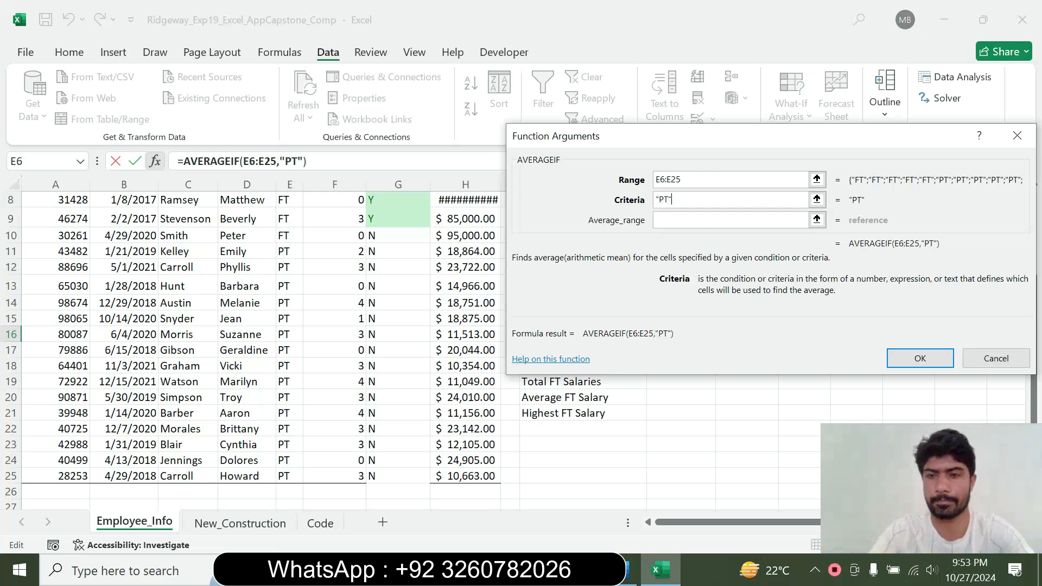
{"action": "key", "text": "Tab"}
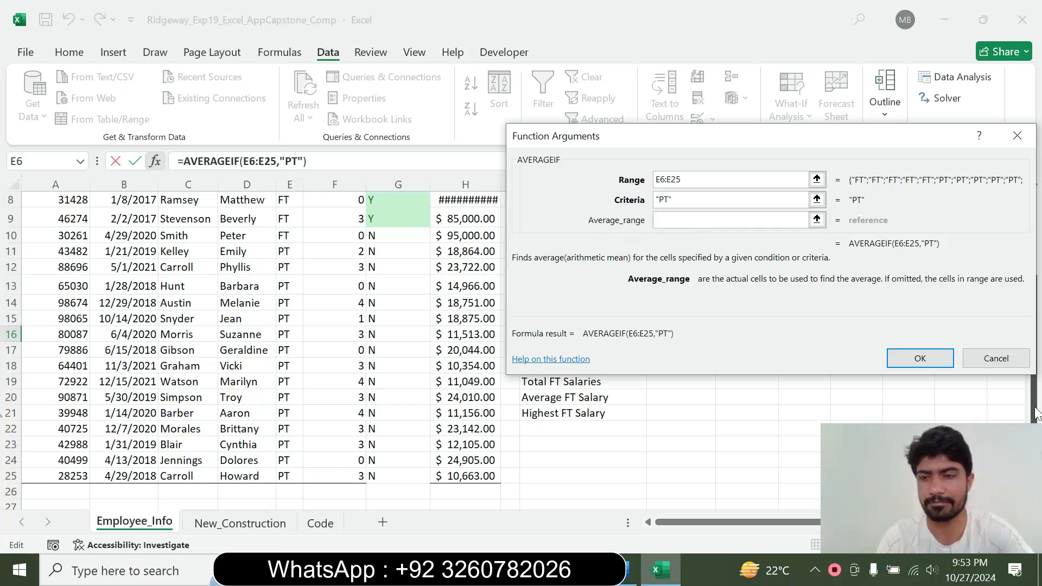
- Set the AVERAGEIF average range to the salaries in H6:H25 and finish the K16 formula
{"action": "scroll", "coordinate": [1026, 234], "scroll_direction": "up", "scroll_amount": 3}
{"action": "left_click_drag", "start_coordinate": [465, 291], "coordinate": [469, 478]}
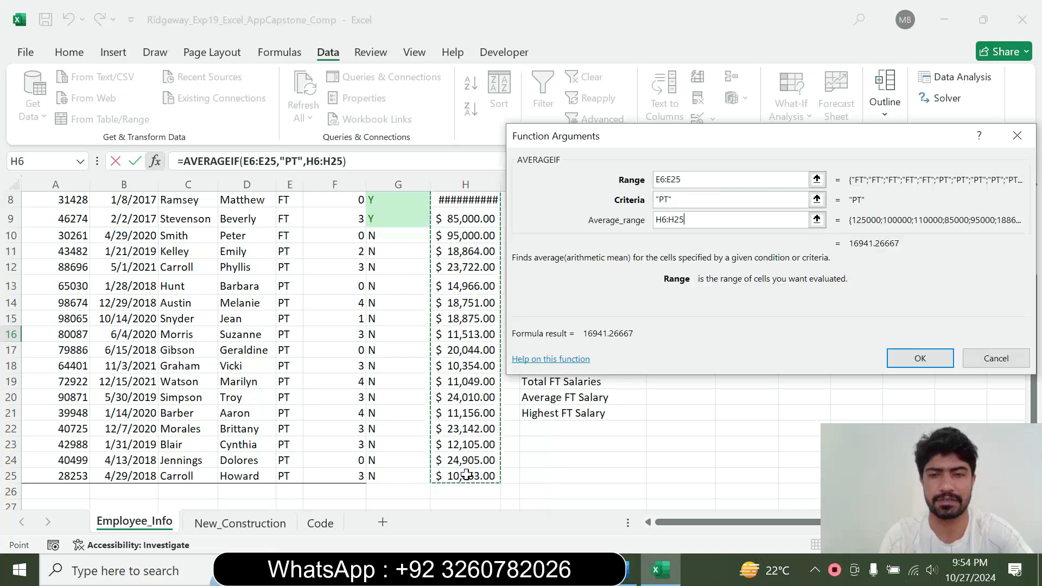
{"action": "left_click", "coordinate": [932, 353]}
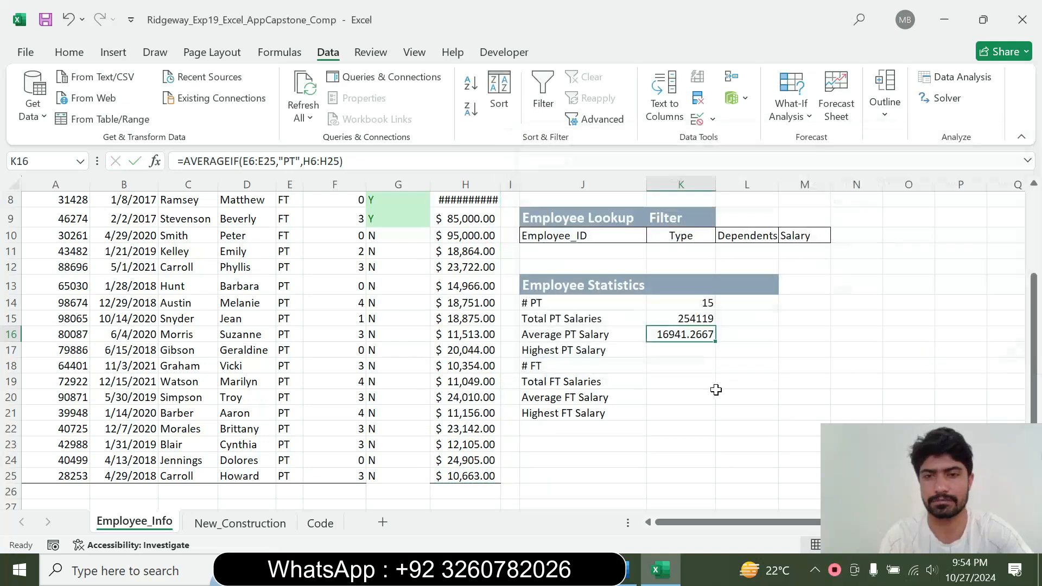
- Switch to the Word instructions, set the task 10 text to 9 pt and remove its highlight
{"action": "left_click", "coordinate": [629, 570]}
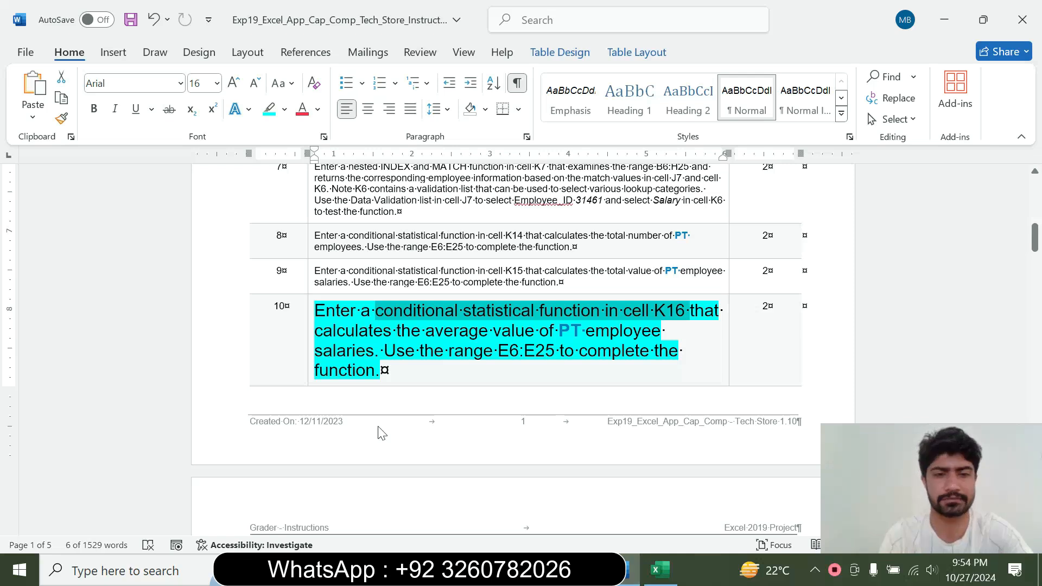
{"action": "left_click", "coordinate": [308, 365]}
{"action": "left_click", "coordinate": [406, 312]}
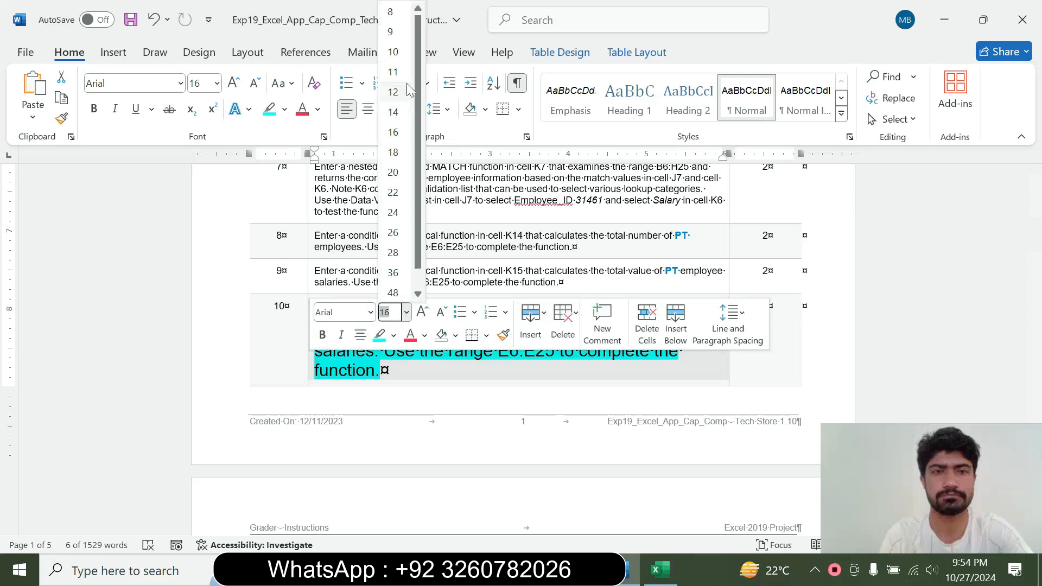
{"action": "left_click", "coordinate": [390, 32]}
{"action": "left_click", "coordinate": [284, 109]}
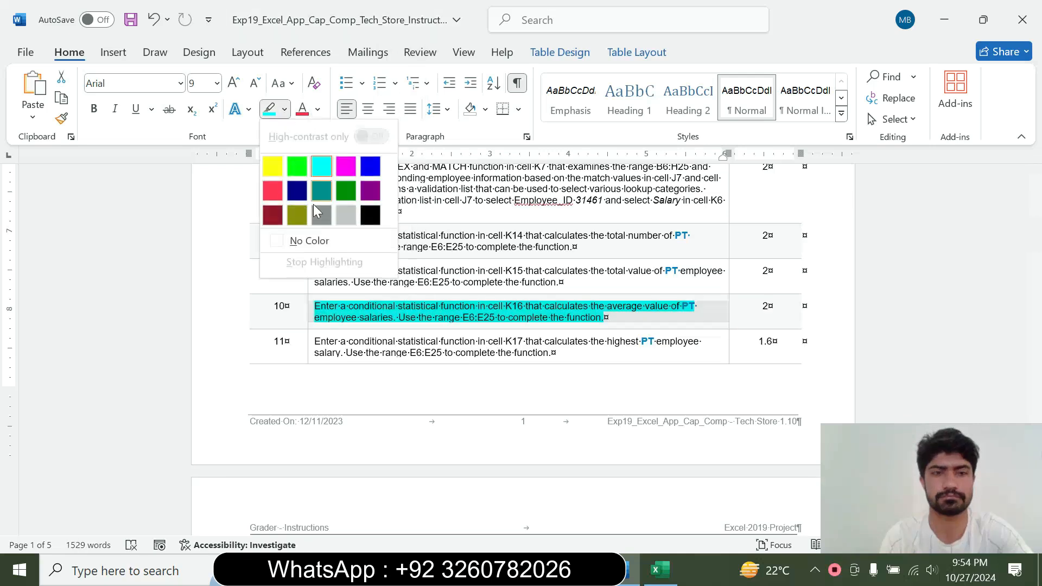
{"action": "left_click", "coordinate": [310, 241]}
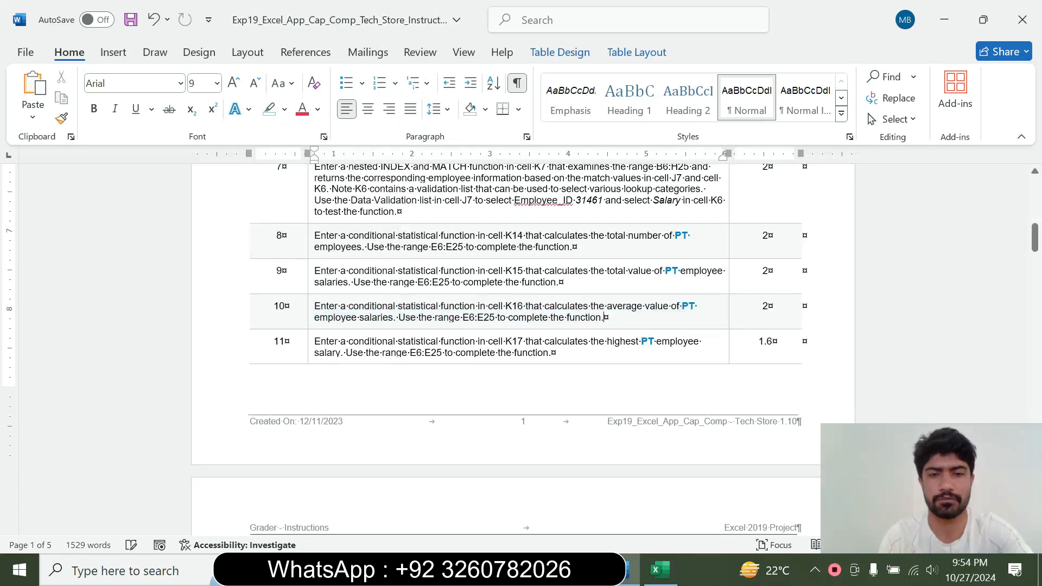
- Set the task 11 instruction text in Word to 16 pt, highlight it in turquoise and read it through
{"action": "left_click", "coordinate": [307, 352]}
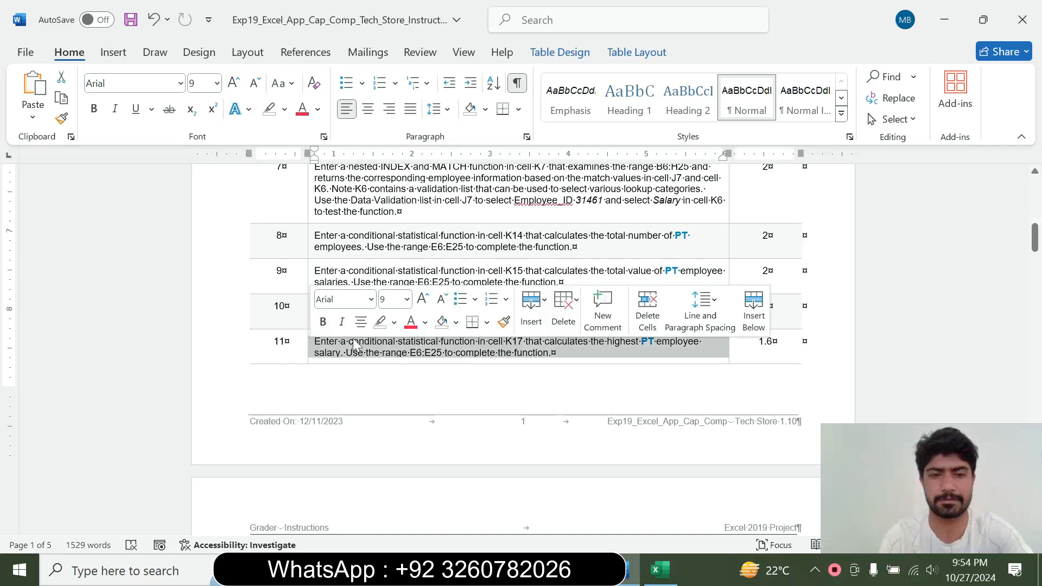
{"action": "left_click", "coordinate": [407, 299]}
{"action": "left_click", "coordinate": [404, 128]}
{"action": "left_click", "coordinate": [283, 109]}
{"action": "left_click", "coordinate": [320, 163]}
{"action": "left_click_drag", "start_coordinate": [1035, 238], "coordinate": [1035, 257]}
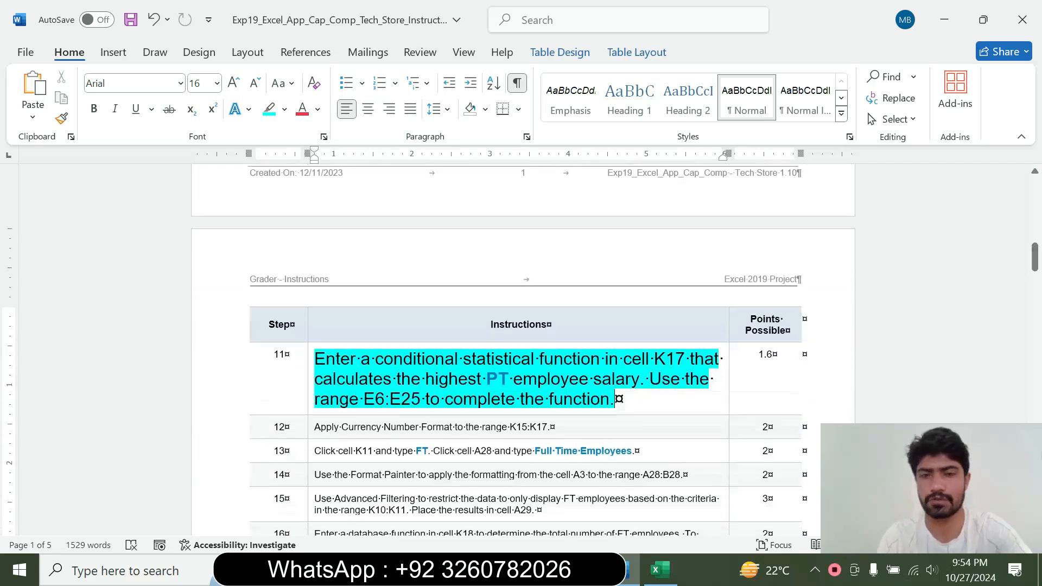
{"action": "left_click_drag", "start_coordinate": [315, 358], "coordinate": [575, 421]}
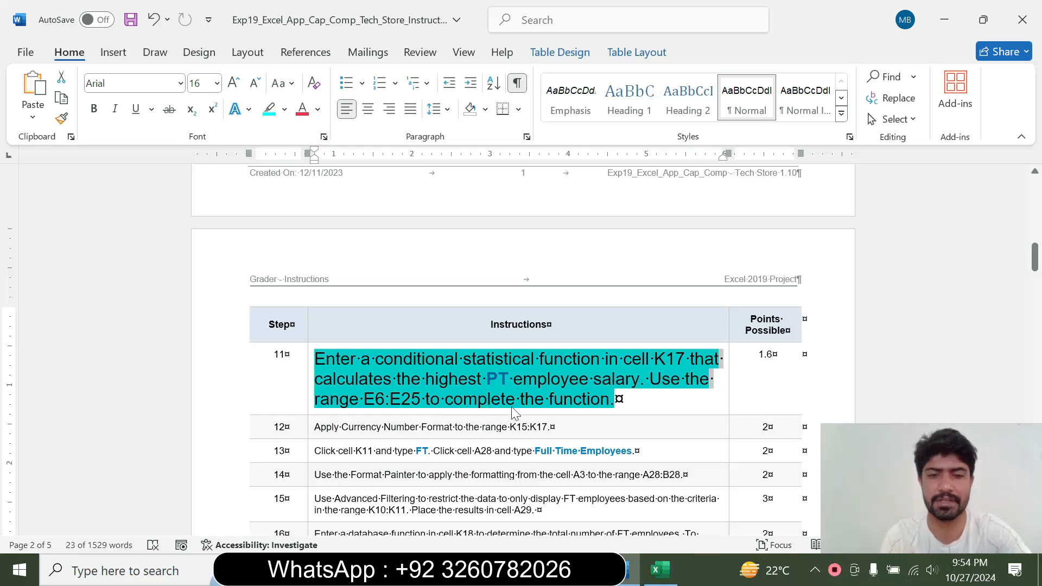
{"action": "left_click", "coordinate": [625, 384]}
{"action": "left_click_drag", "start_coordinate": [463, 362], "coordinate": [653, 362]}
{"action": "left_click", "coordinate": [653, 362]}
- Switch to Excel, start a MAXIFS function in K17 with its function arguments open, and recheck the task 11 instruction in Word
{"action": "left_click", "coordinate": [661, 570]}
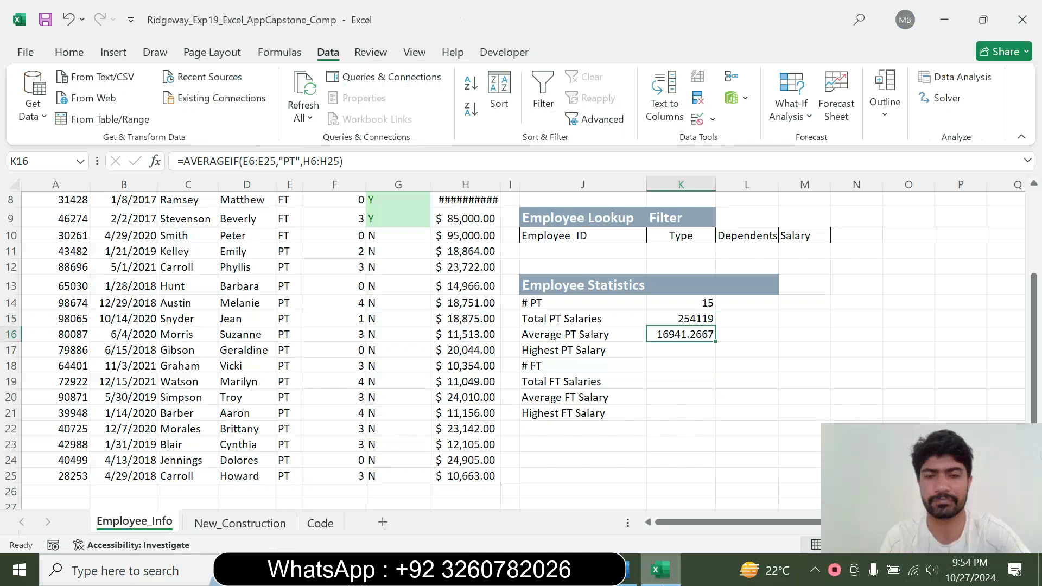
{"action": "left_click", "coordinate": [680, 353]}
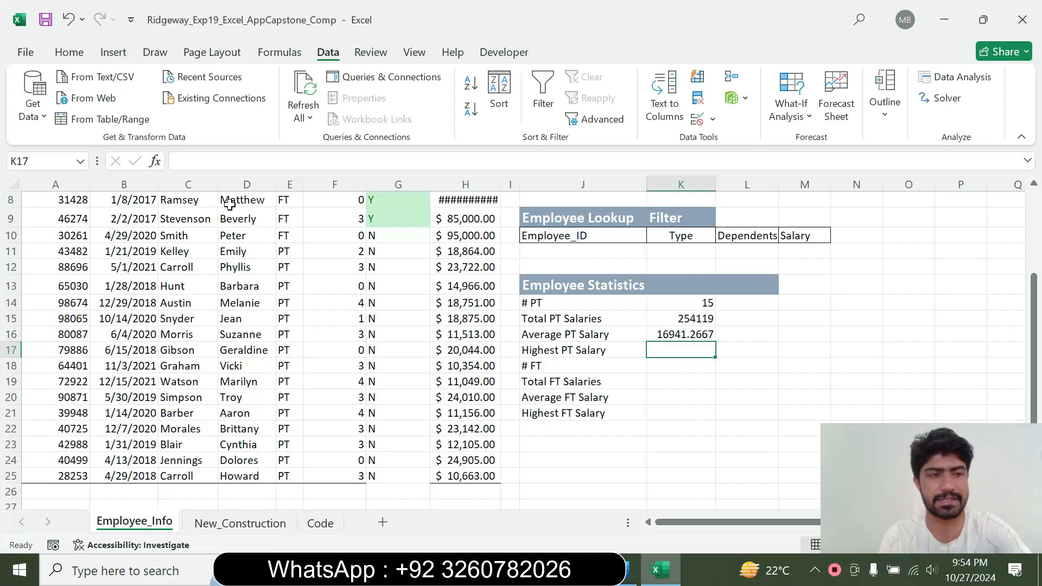
{"action": "left_click", "coordinate": [629, 570]}
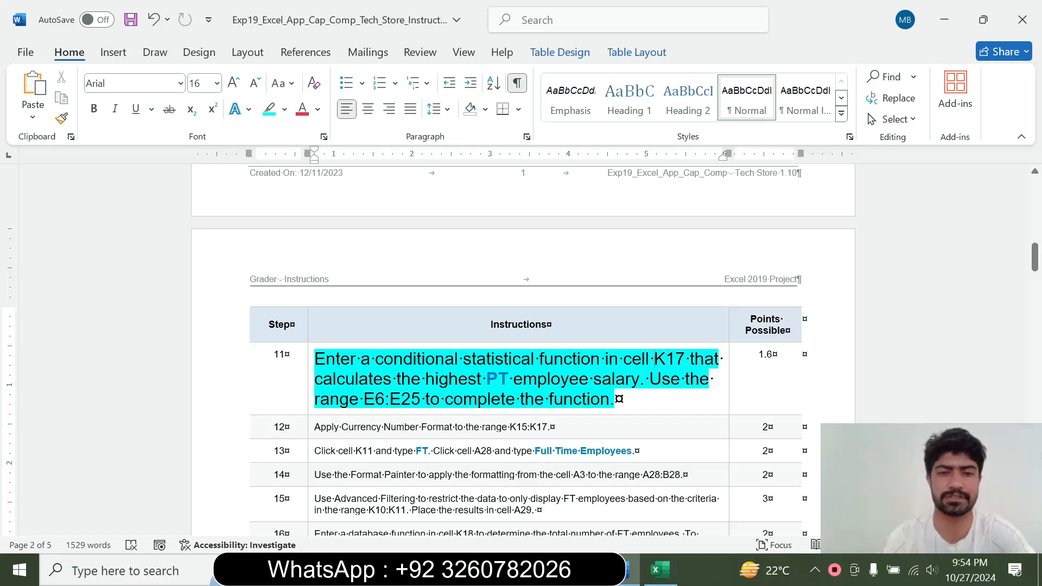
{"action": "left_click", "coordinate": [660, 570]}
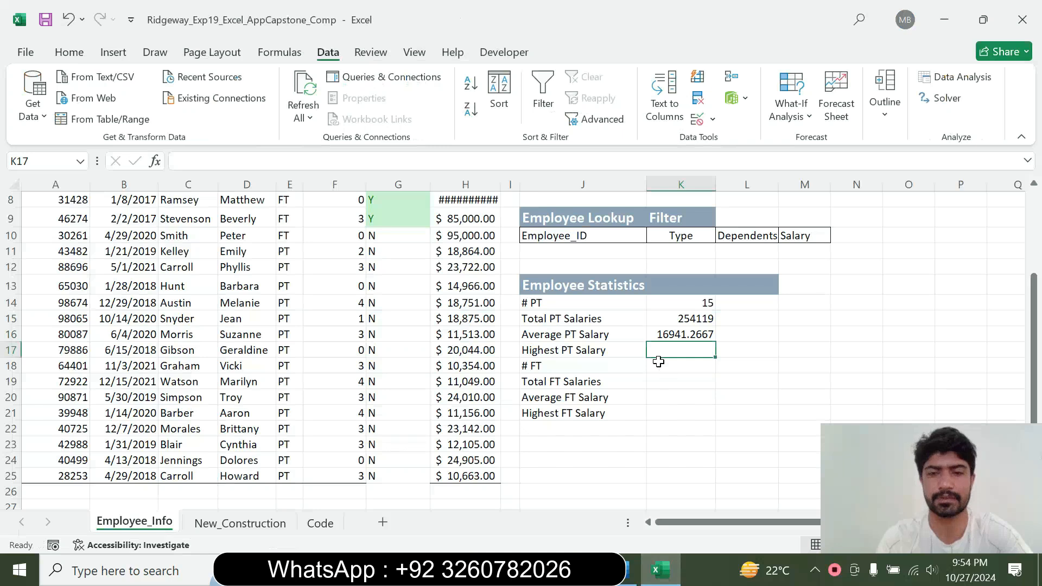
{"action": "type", "text": "="}
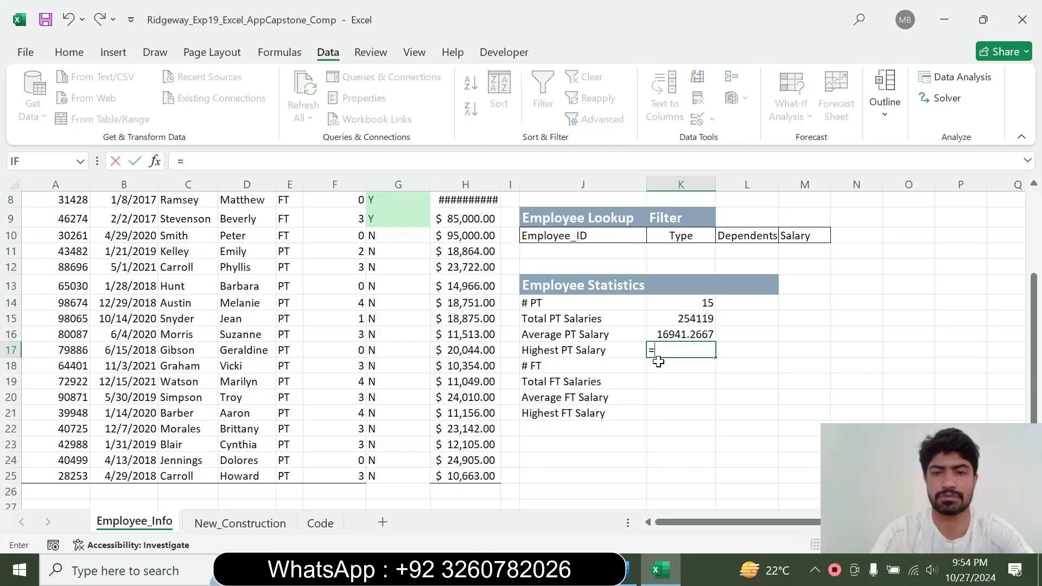
{"action": "type", "text": "max"}
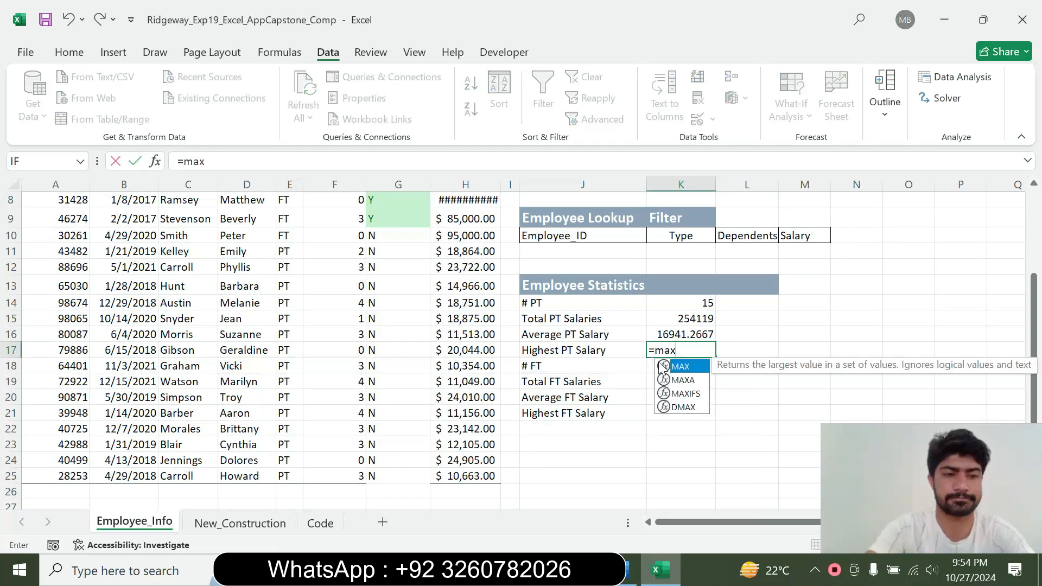
{"action": "double_click", "coordinate": [685, 394]}
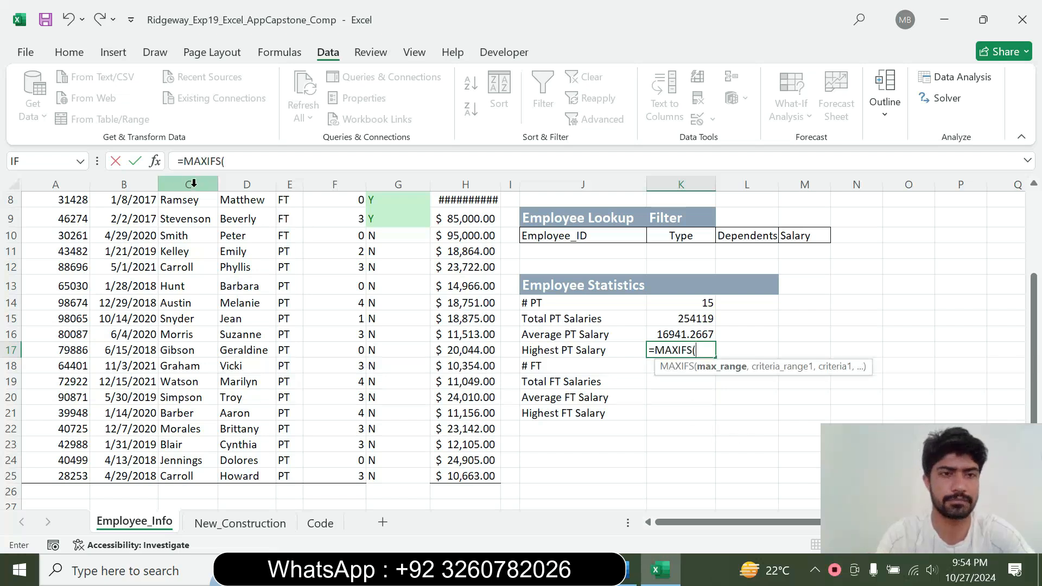
{"action": "left_click", "coordinate": [157, 163]}
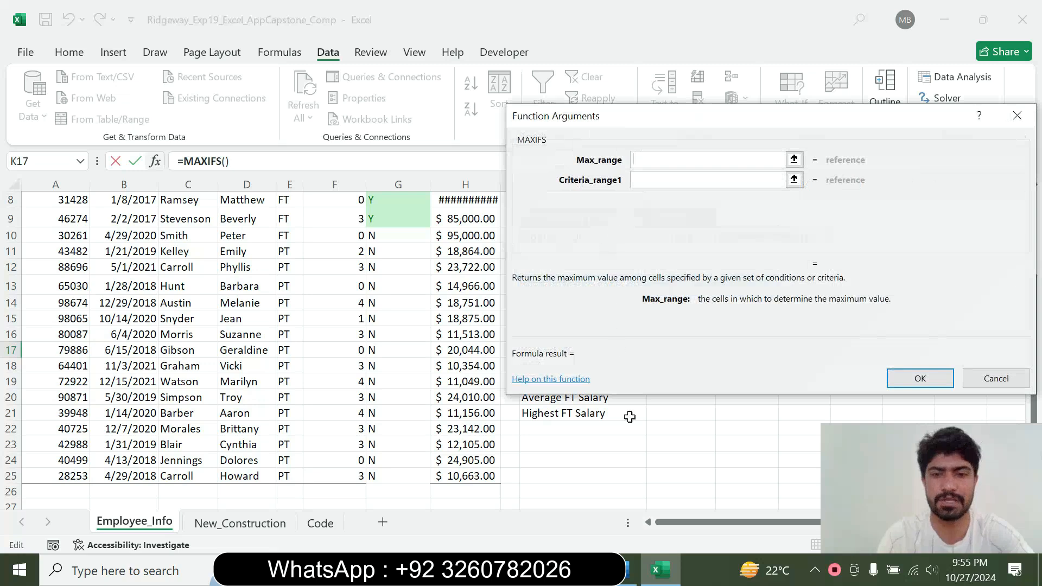
{"action": "left_click", "coordinate": [630, 571]}
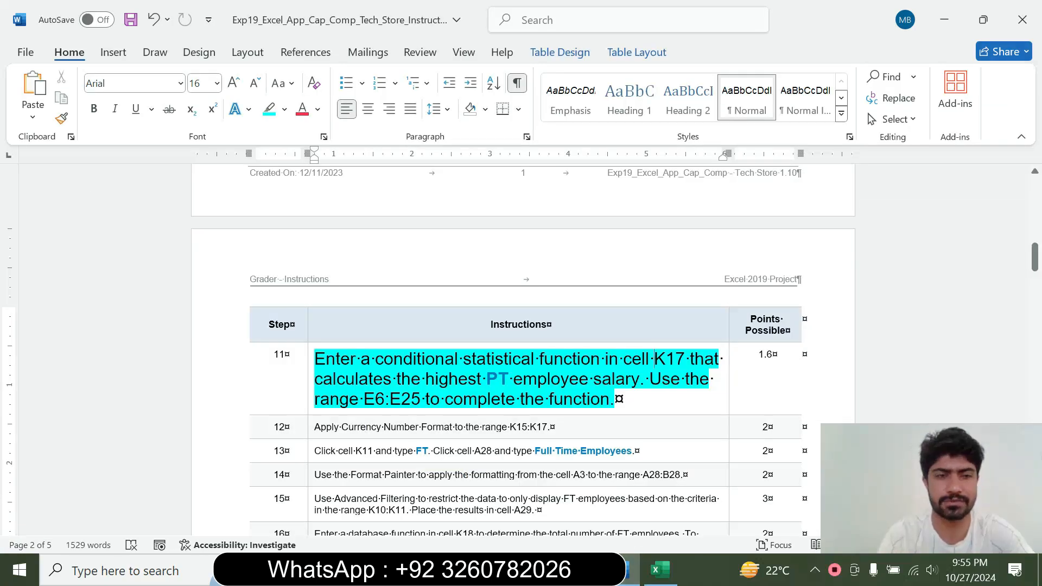
{"action": "left_click", "coordinate": [660, 570]}
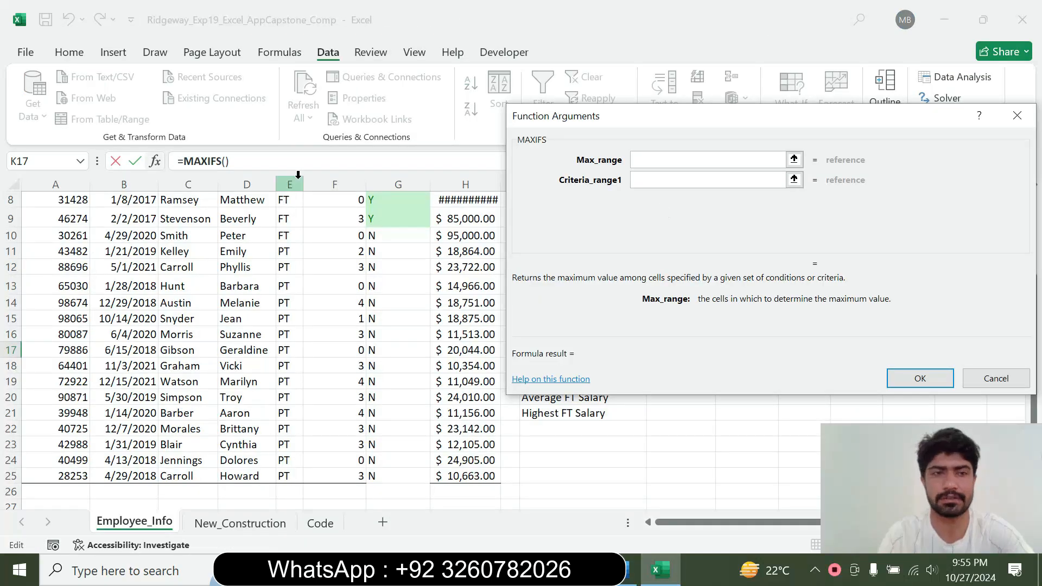
- Set the MAXIFS max range to the salaries in H6:H25
{"action": "left_click_drag", "start_coordinate": [832, 129], "coordinate": [767, 140]}
{"action": "left_click_drag", "start_coordinate": [1034, 297], "coordinate": [1025, 173]}
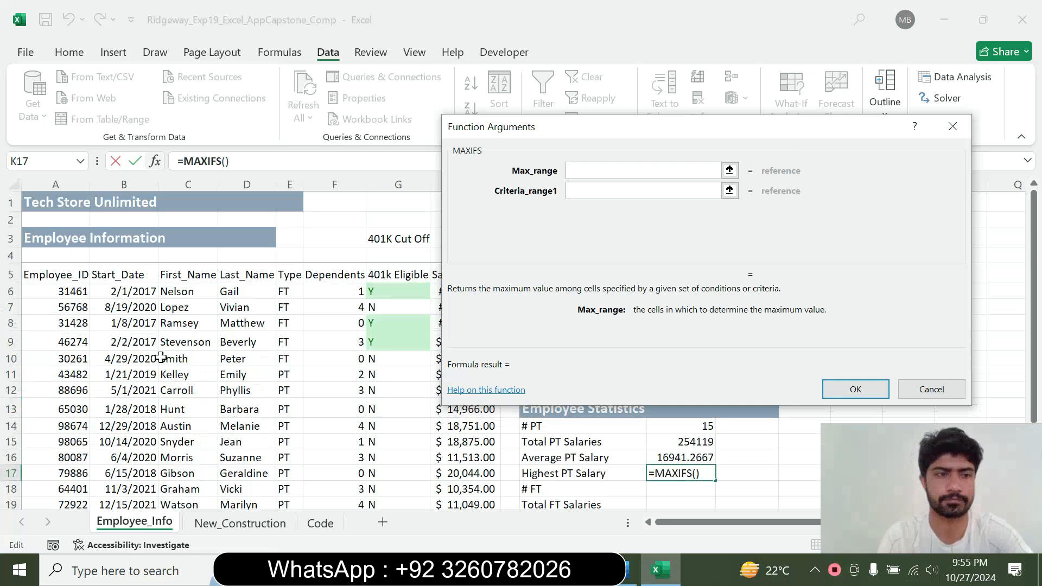
{"action": "left_click", "coordinate": [59, 294]}
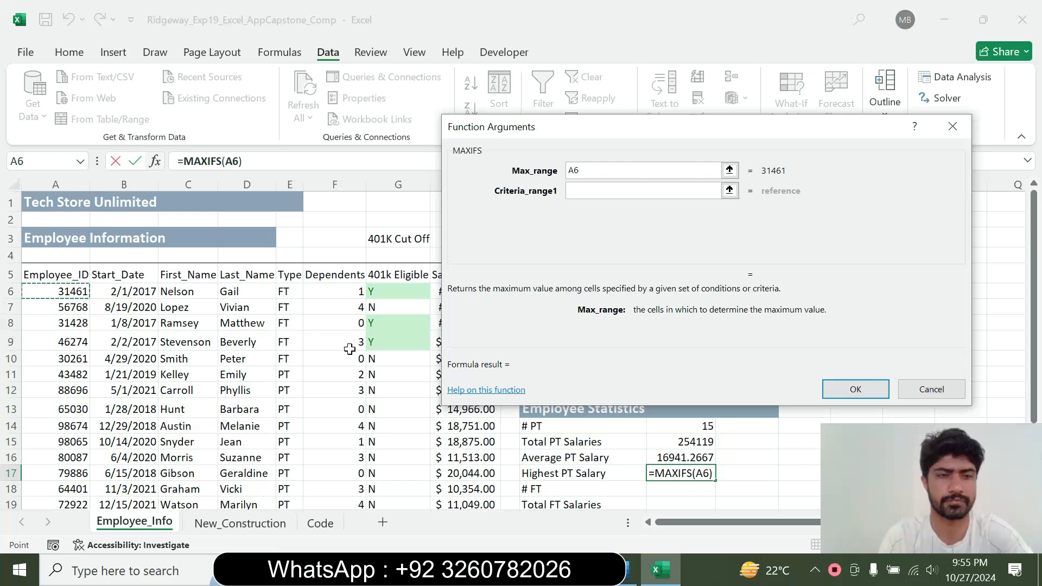
{"action": "left_click_drag", "start_coordinate": [531, 152], "coordinate": [625, 149]}
{"action": "left_click_drag", "start_coordinate": [466, 292], "coordinate": [474, 492]}
- Set the MAXIFS criteria range to E6:E25 with the criteria "PT" and finish the K17 formula
{"action": "left_click", "coordinate": [693, 190]}
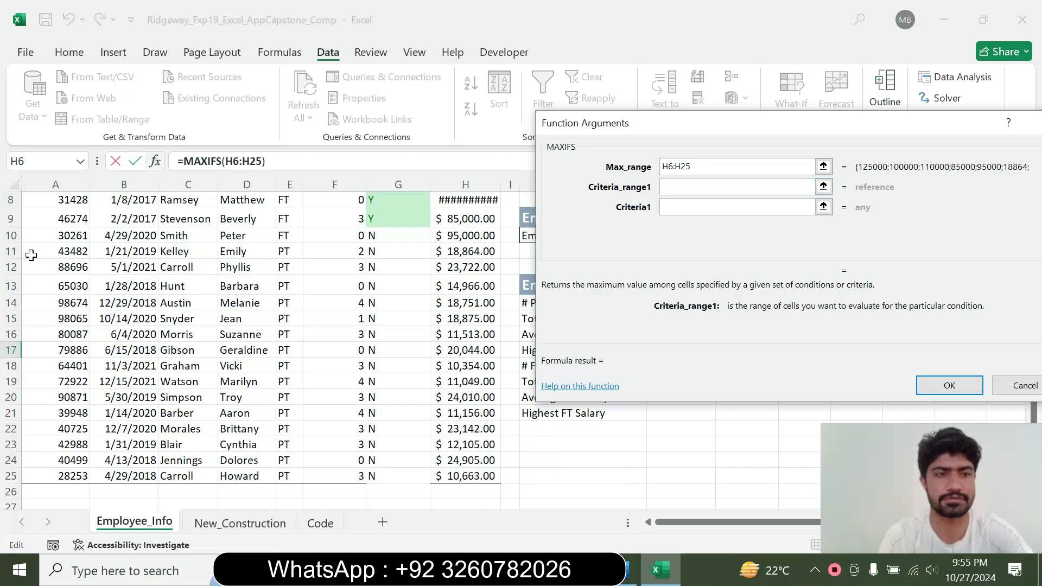
{"action": "scroll", "coordinate": [5, 420], "scroll_direction": "up", "scroll_amount": 3}
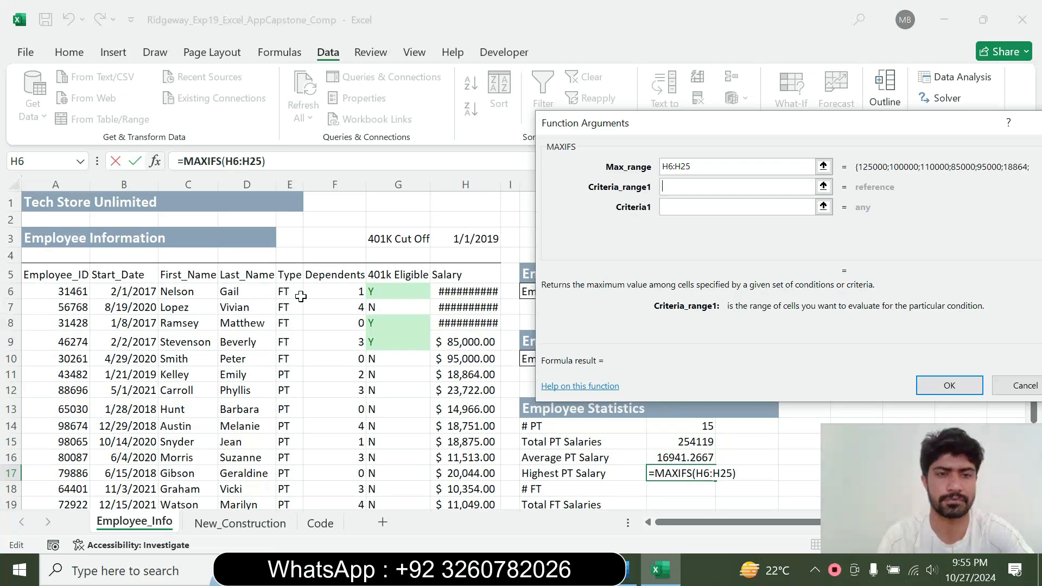
{"action": "left_click_drag", "start_coordinate": [287, 291], "coordinate": [290, 476]}
{"action": "left_click", "coordinate": [704, 208]}
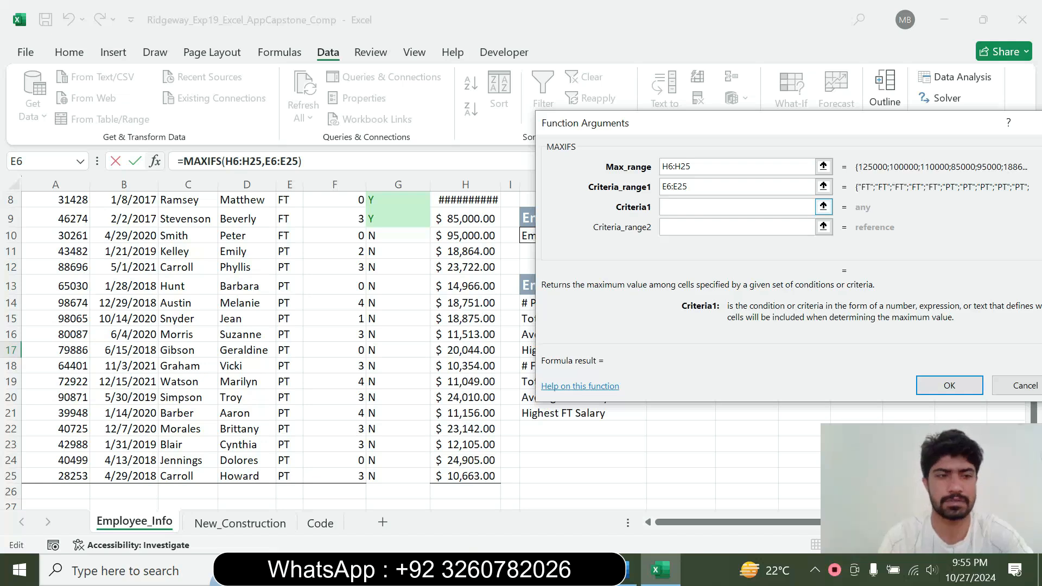
{"action": "type", "text": "\"P"}
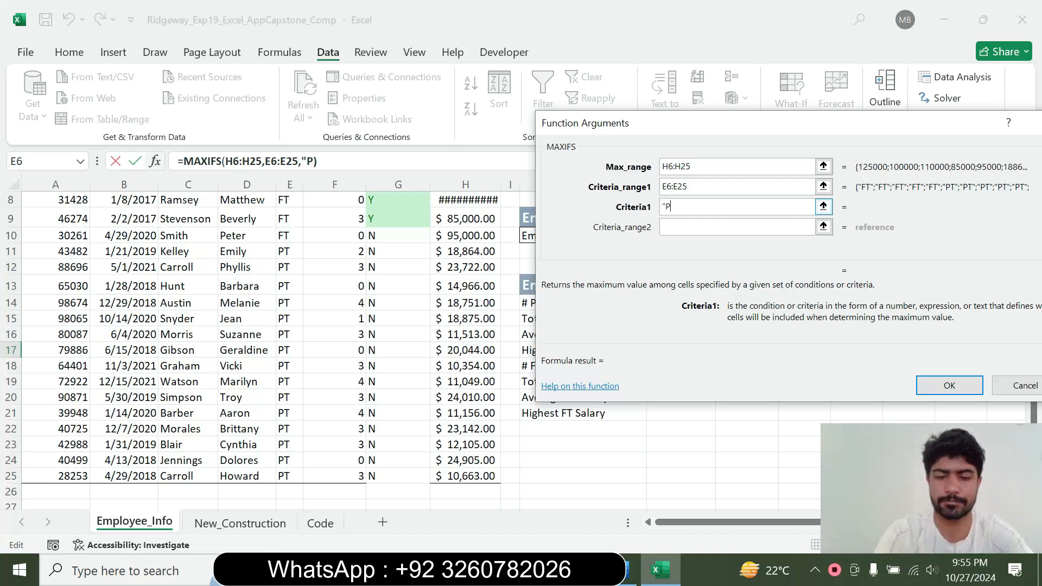
{"action": "type", "text": "T"}
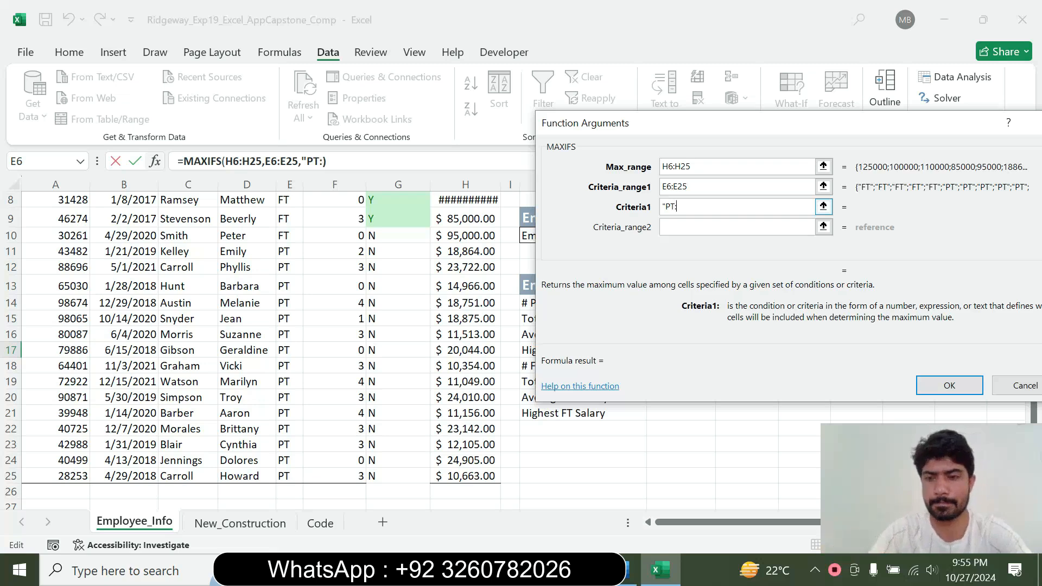
{"action": "type", "text": "\""}
{"action": "left_click", "coordinate": [949, 384]}
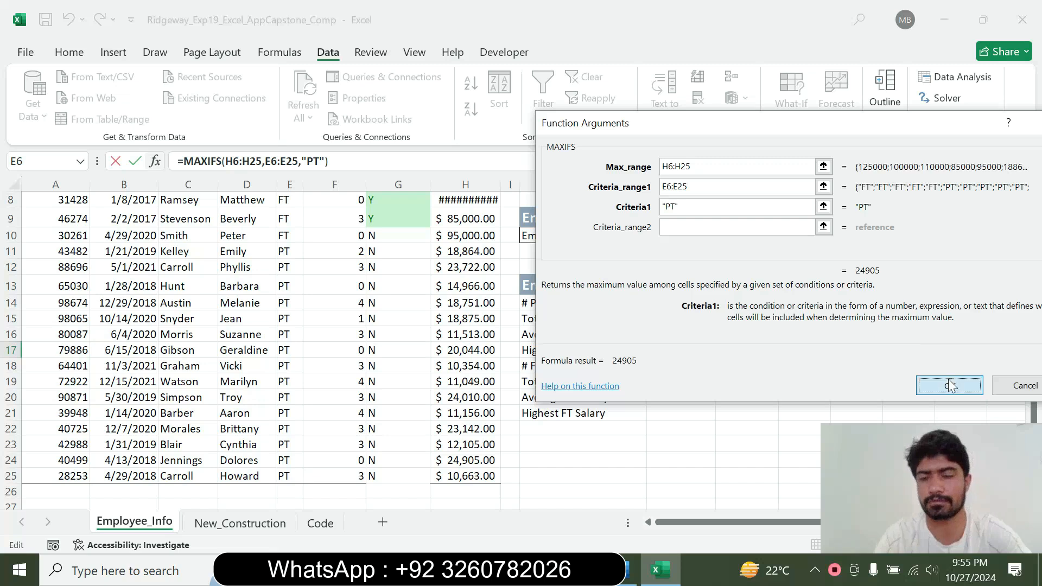
{"action": "left_click", "coordinate": [758, 364]}
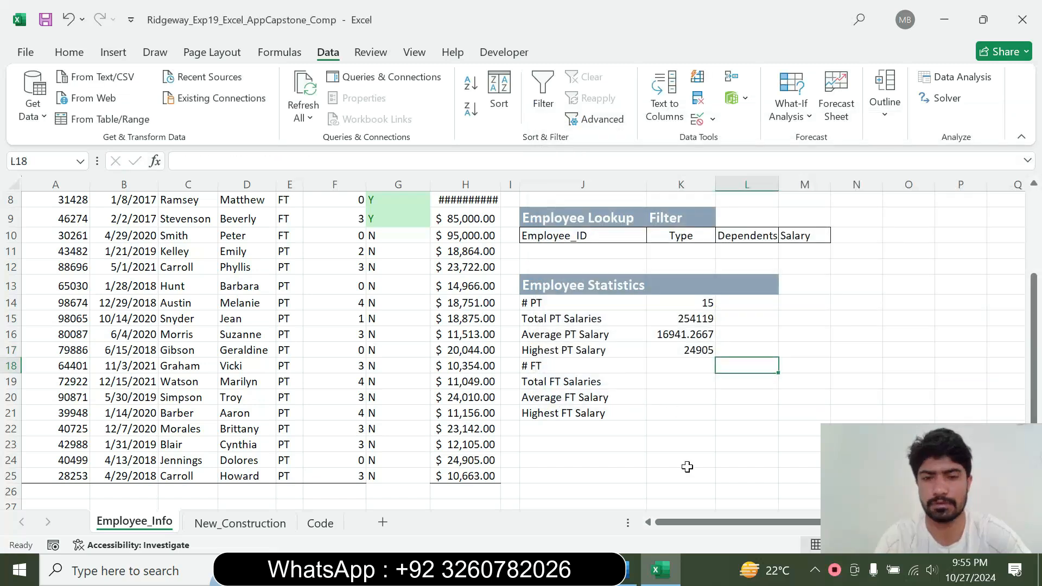
- Switch to the Word instructions, set the task 11 text to 9 pt and remove its highlight
{"action": "left_click", "coordinate": [629, 569]}
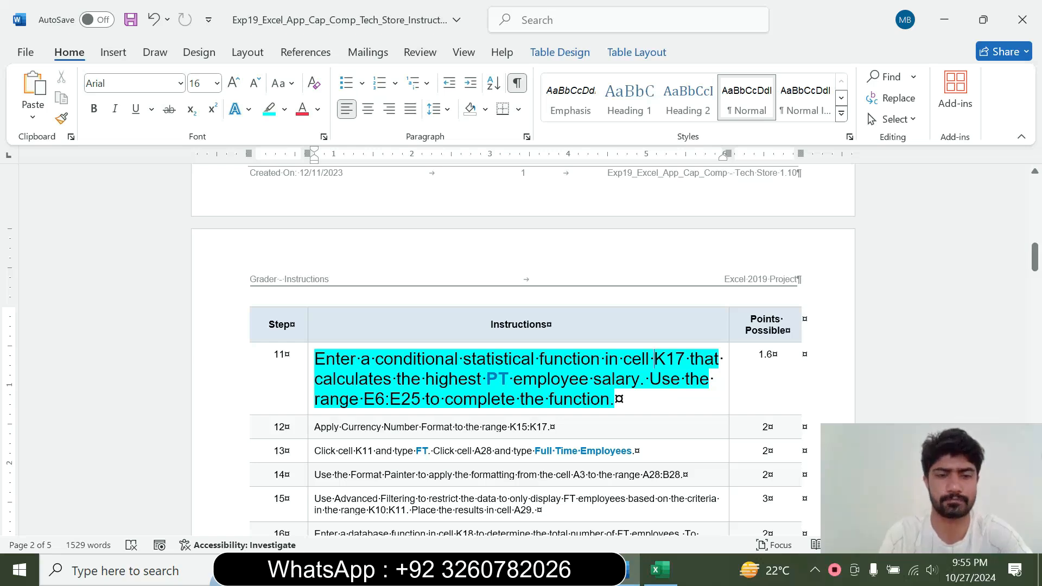
{"action": "left_click", "coordinate": [309, 397]}
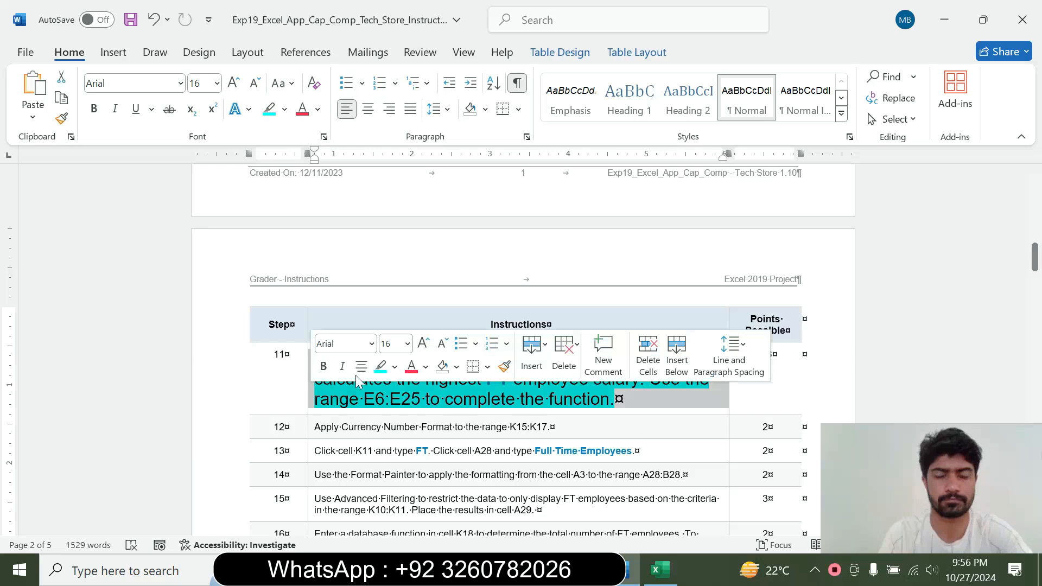
{"action": "left_click", "coordinate": [407, 353]}
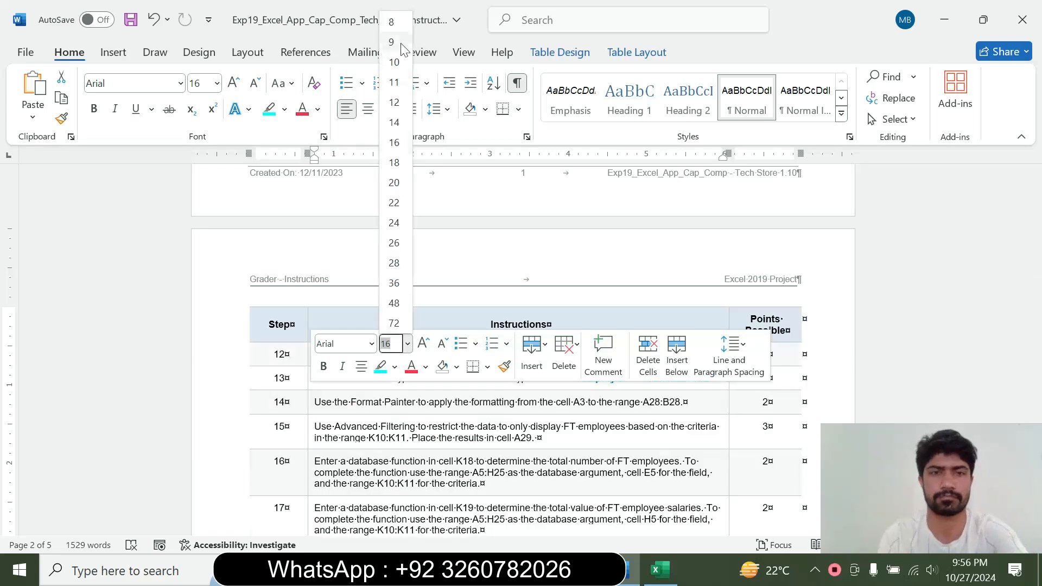
{"action": "left_click", "coordinate": [392, 44]}
{"action": "left_click_drag", "start_coordinate": [1036, 240], "coordinate": [1035, 227]}
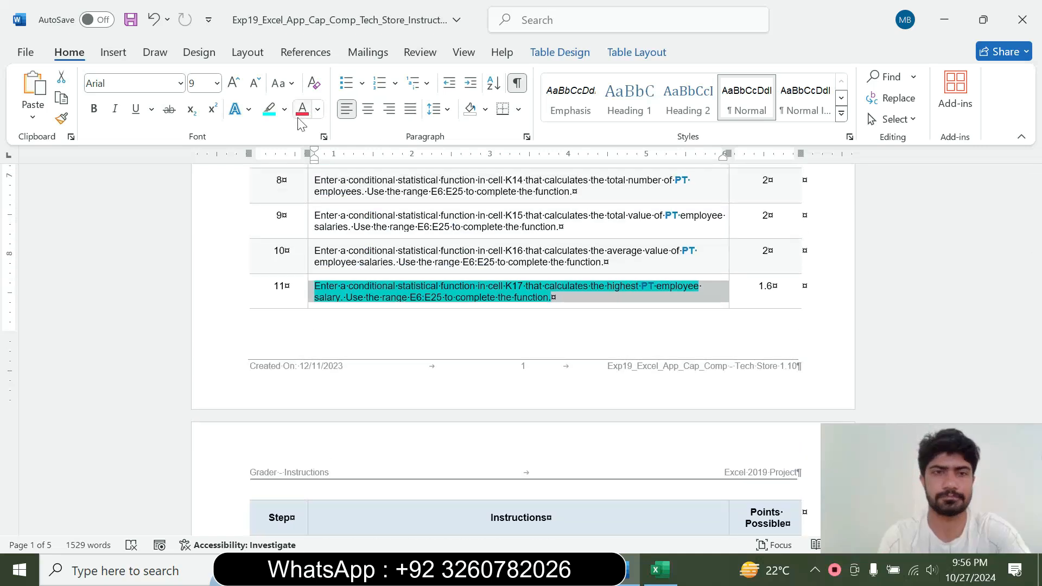
{"action": "left_click", "coordinate": [285, 109]}
{"action": "left_click", "coordinate": [308, 239]}
{"action": "left_click", "coordinate": [552, 297]}
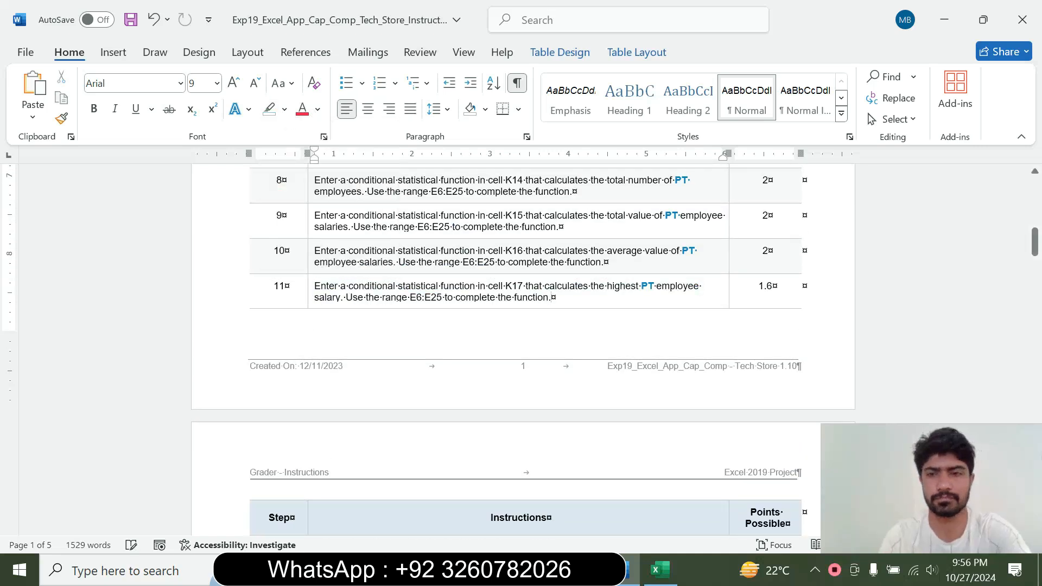
- Set the task 12 instruction text to 16 pt, highlight it in turquoise and read it through
{"action": "left_click_drag", "start_coordinate": [1035, 240], "coordinate": [1034, 264]}
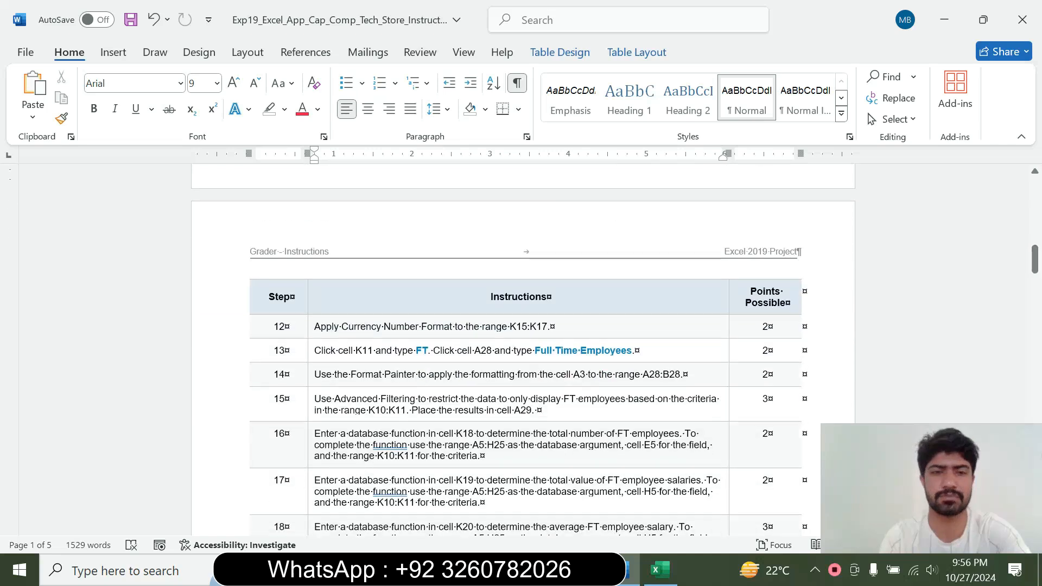
{"action": "left_click", "coordinate": [307, 333]}
{"action": "left_click", "coordinate": [406, 280]}
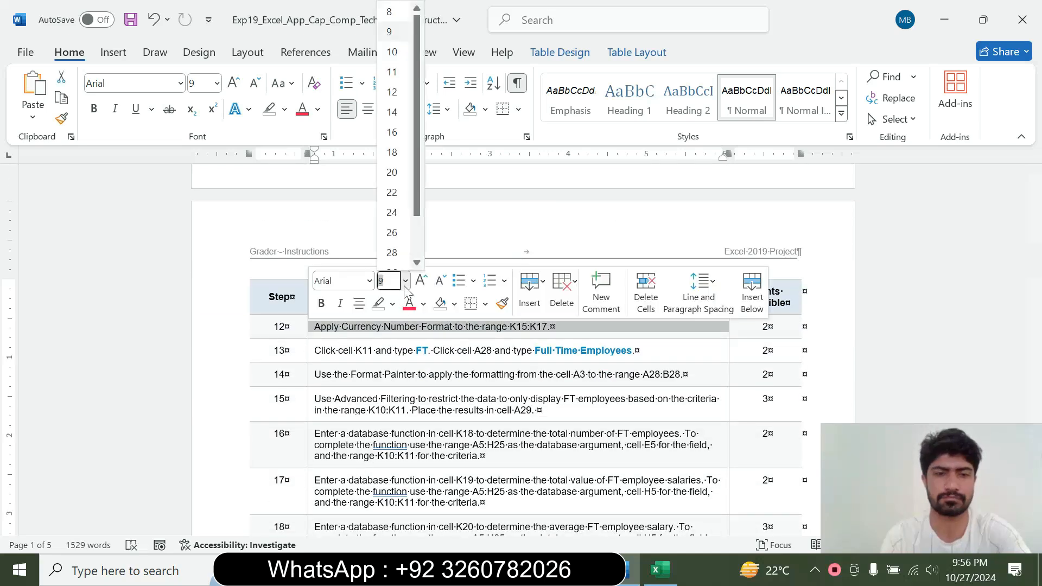
{"action": "left_click", "coordinate": [399, 124]}
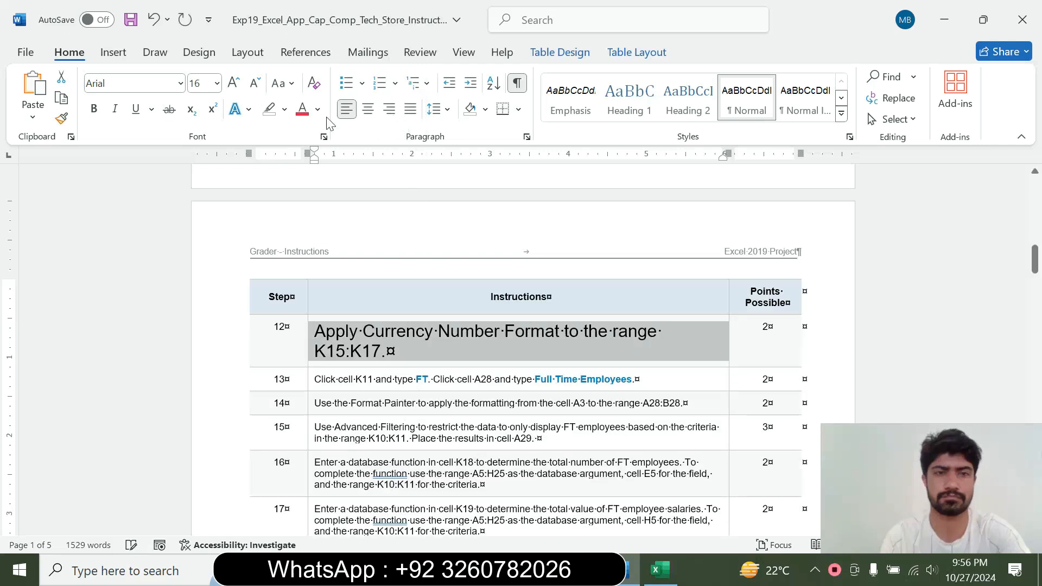
{"action": "left_click", "coordinate": [285, 109]}
{"action": "left_click", "coordinate": [321, 167]}
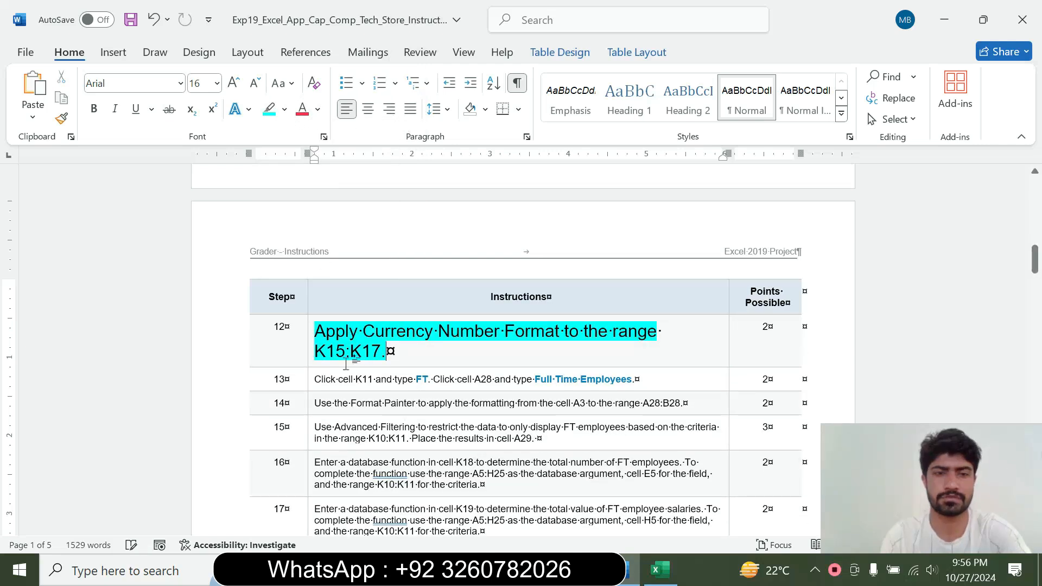
{"action": "left_click_drag", "start_coordinate": [314, 332], "coordinate": [385, 352]}
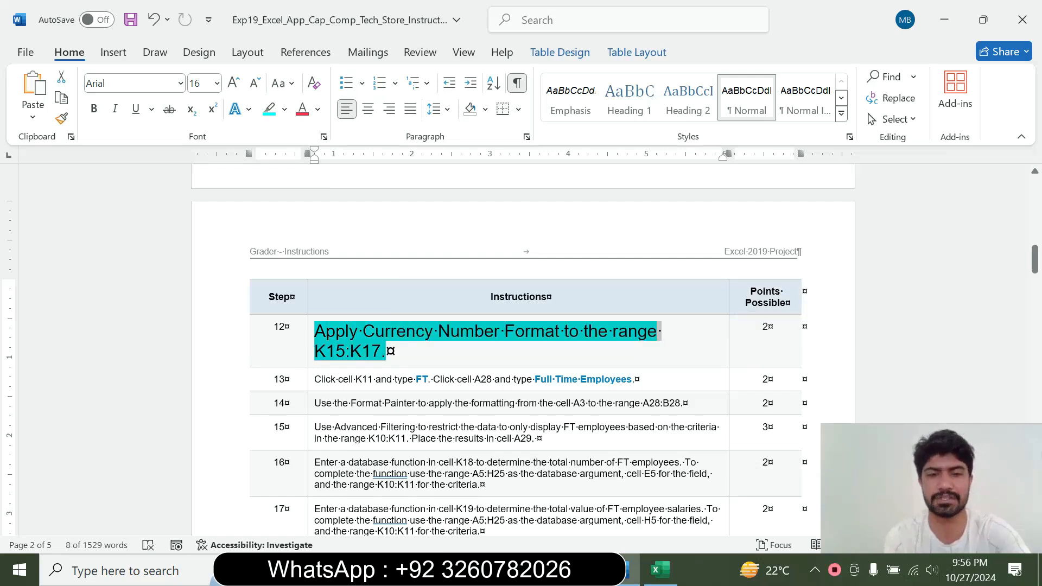
{"action": "left_click", "coordinate": [346, 351]}
- Copy the K15:K17 reference from task 12, switch to Excel and use it to select that range on the Employee_Info sheet
{"action": "left_click_drag", "start_coordinate": [314, 351], "coordinate": [370, 353]}
{"action": "key", "text": "ctrl+c"}
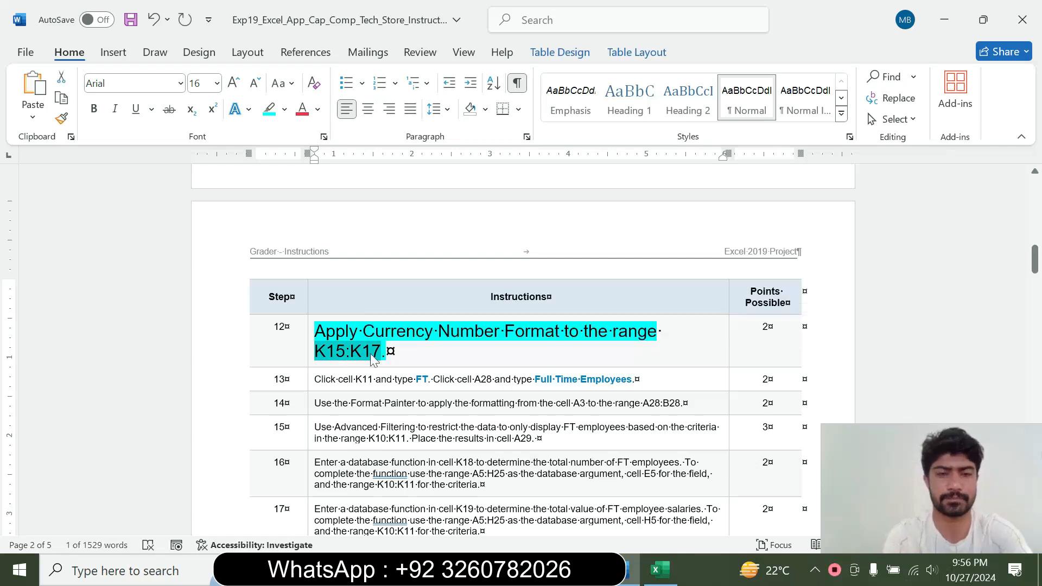
{"action": "left_click", "coordinate": [660, 562]}
{"action": "left_click", "coordinate": [64, 163]}
{"action": "key", "text": "ctrl+v"}
{"action": "key", "text": "Return"}
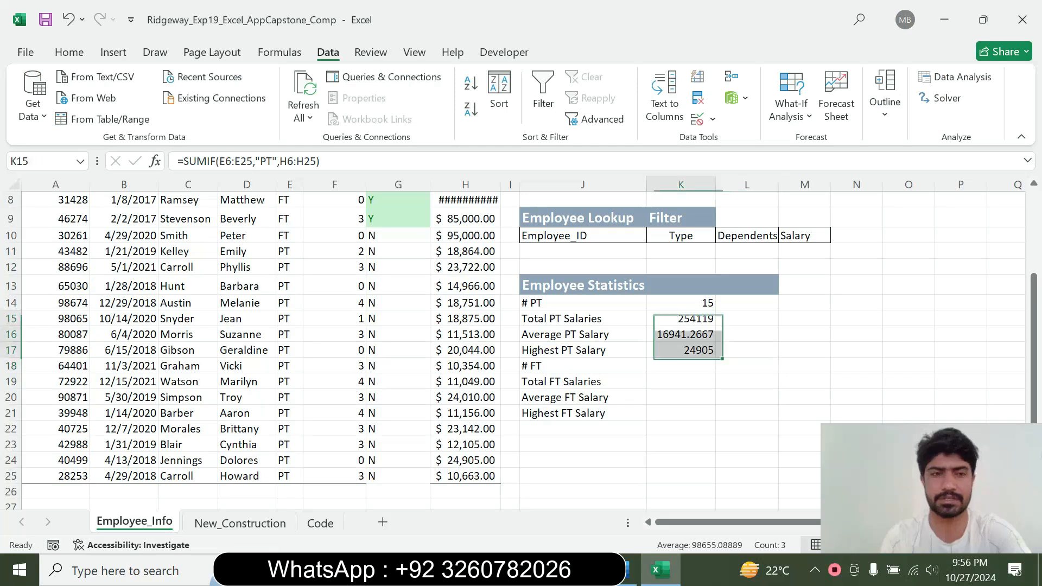
{"action": "left_click", "coordinate": [631, 570]}
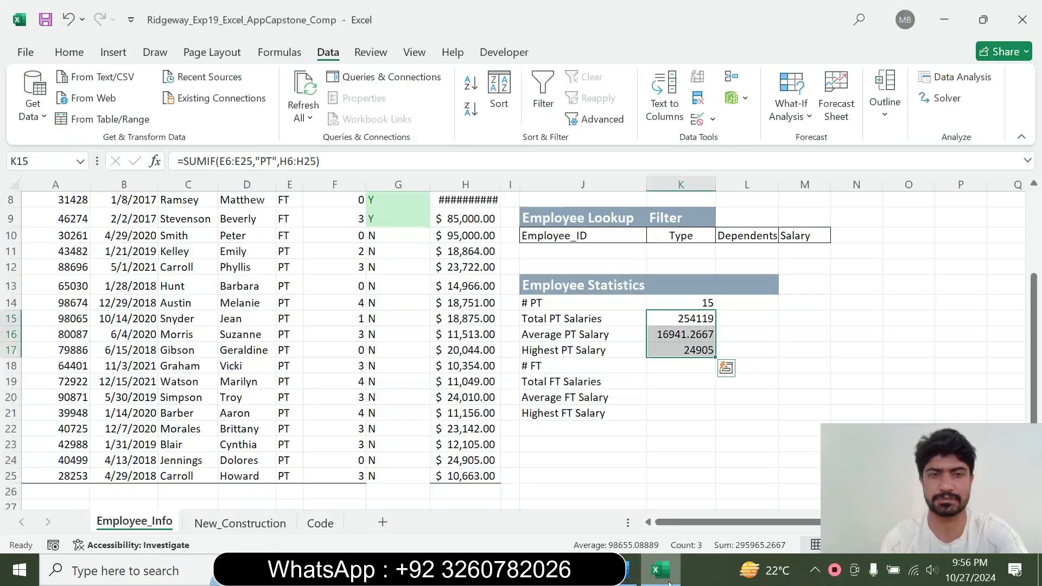
- Apply the Currency number format to the range K15:K17 on the Employee_Info sheet
{"action": "left_click", "coordinate": [661, 570]}
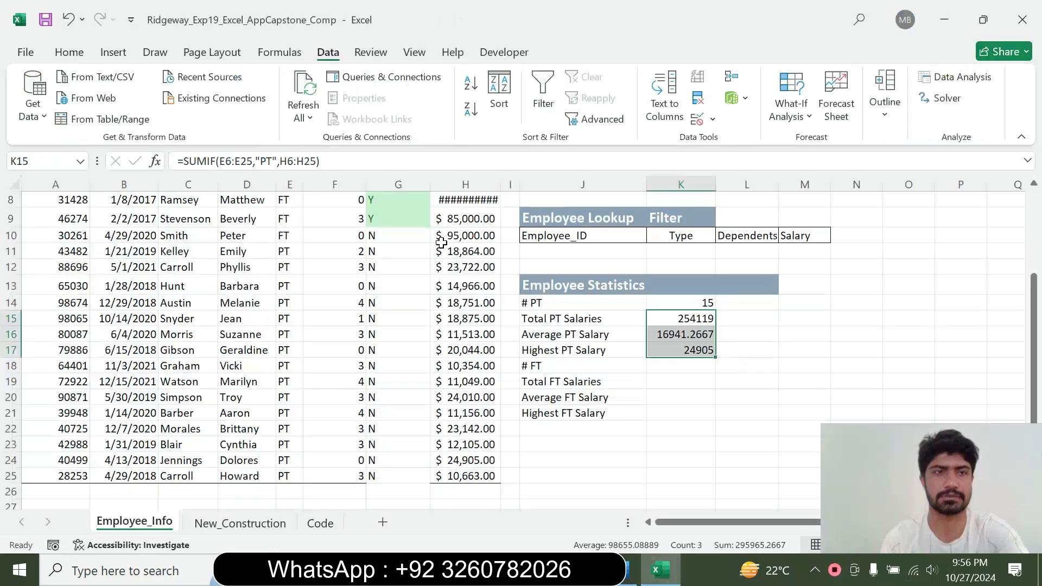
{"action": "left_click", "coordinate": [68, 54]}
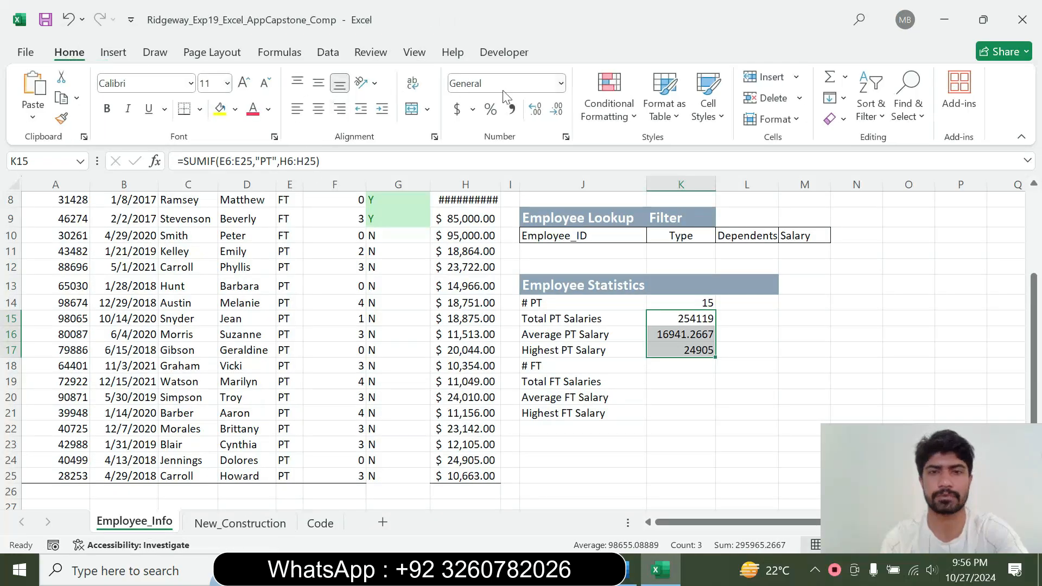
{"action": "left_click", "coordinate": [562, 84]}
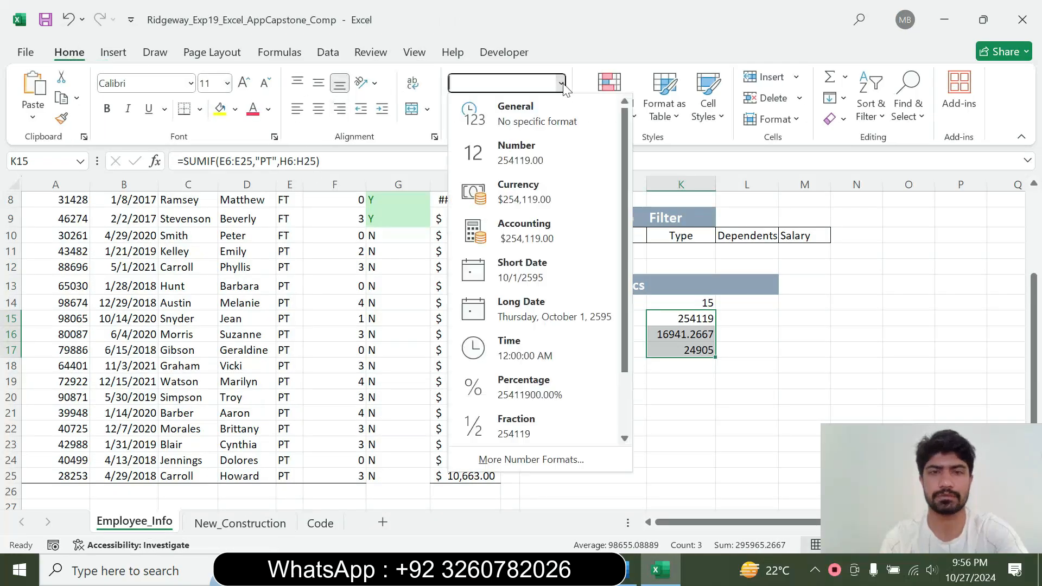
{"action": "left_click", "coordinate": [556, 188]}
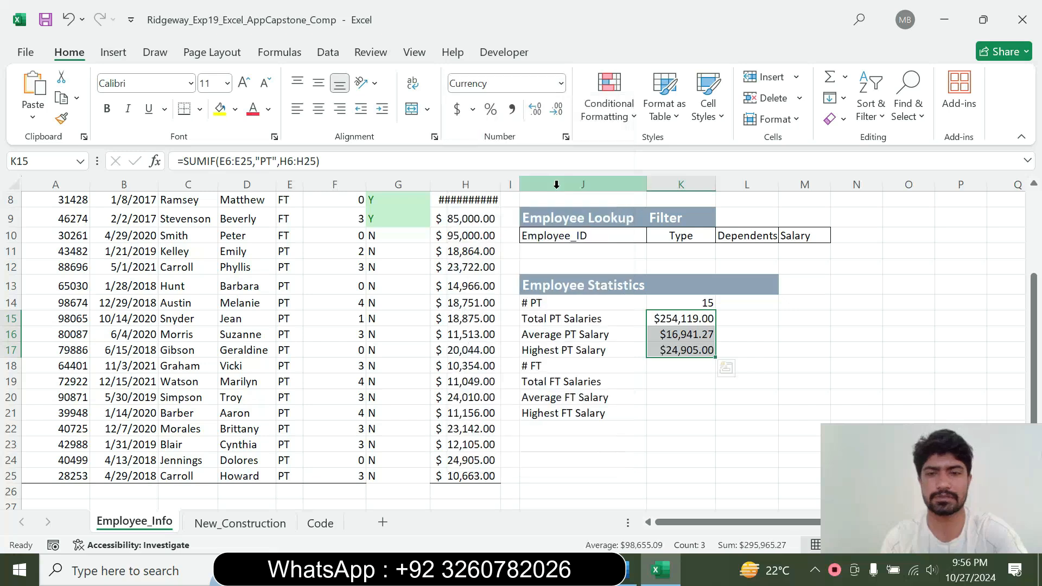
- Switch to the Word instructions, set the task 12 text to 9 pt and remove its highlight
{"action": "left_click", "coordinate": [627, 574]}
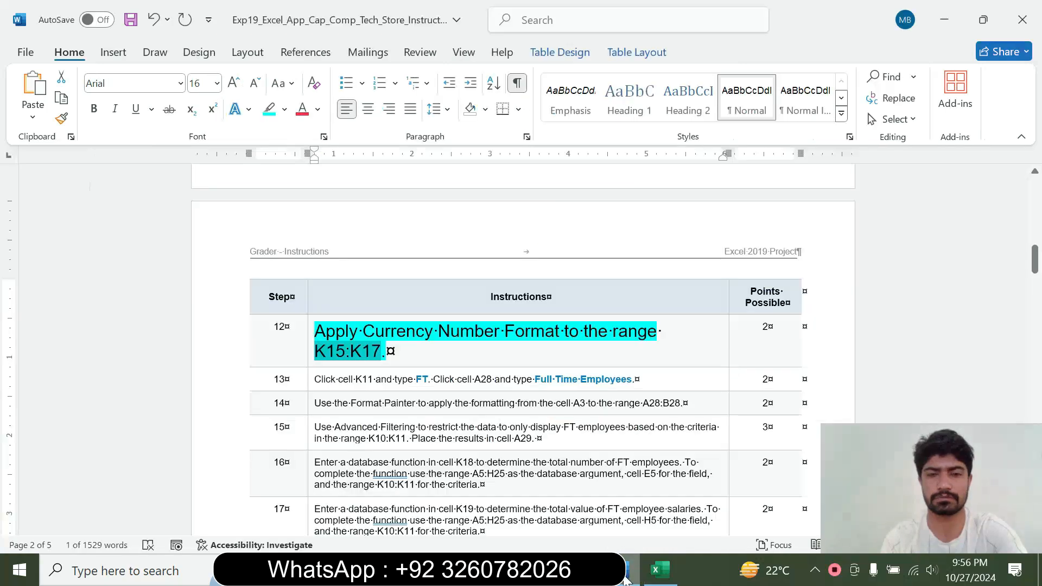
{"action": "left_click", "coordinate": [311, 356]}
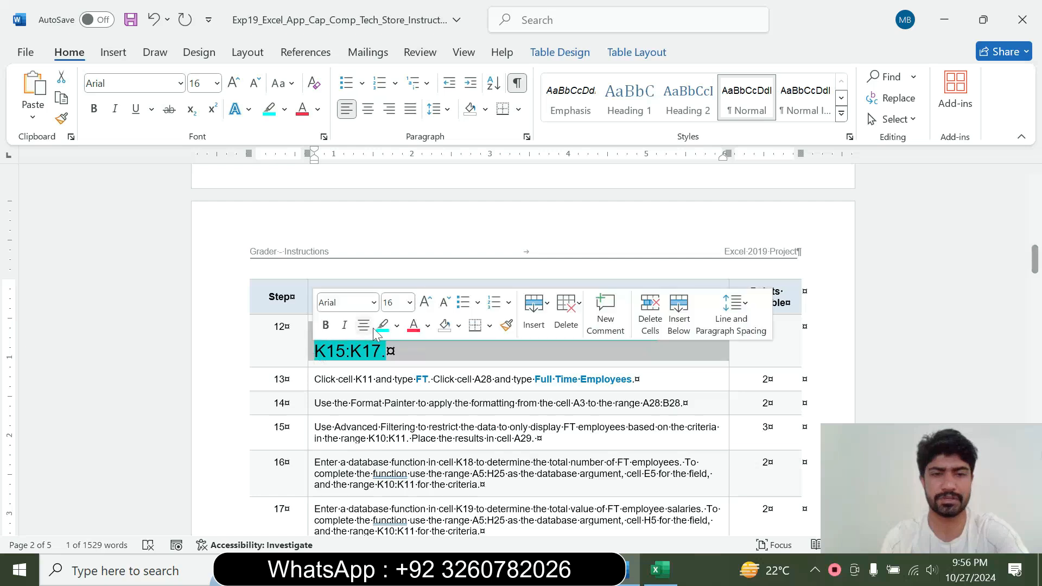
{"action": "left_click", "coordinate": [410, 303]}
{"action": "left_click", "coordinate": [404, 35]}
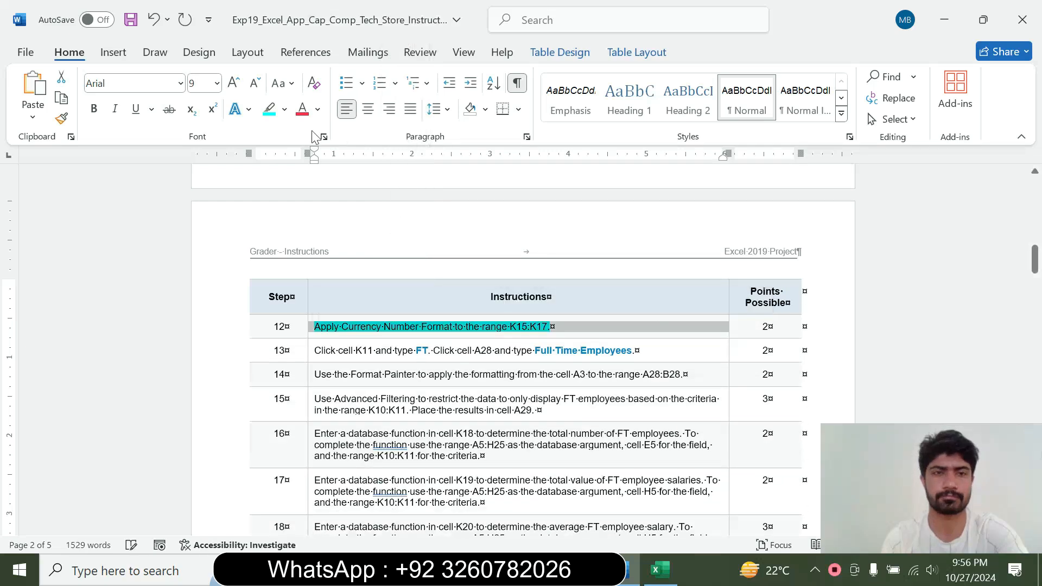
{"action": "left_click", "coordinate": [284, 109]}
{"action": "left_click", "coordinate": [313, 241]}
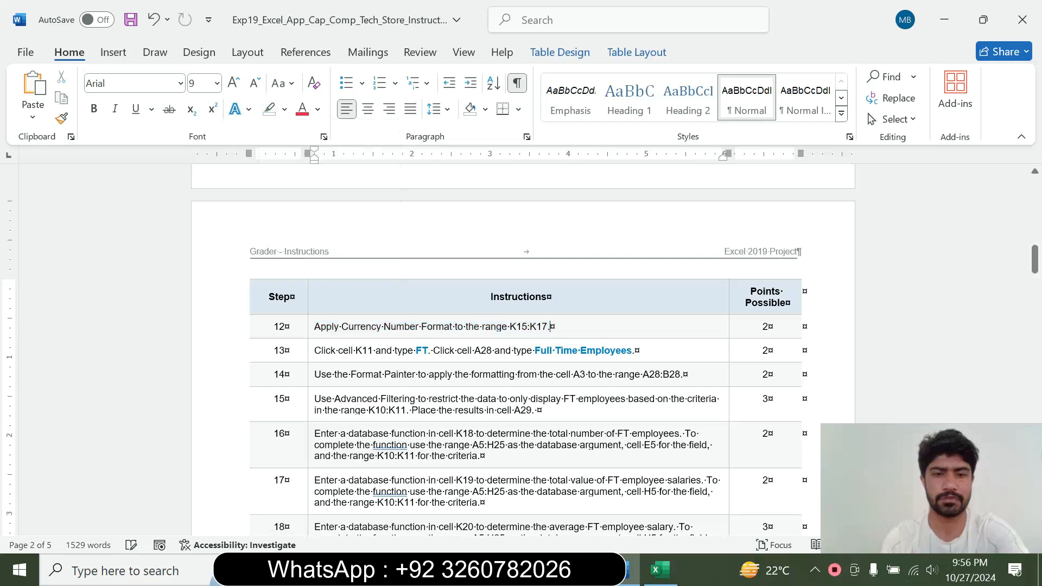
- Set the task 13 instruction text to 16 pt, highlight it in turquoise and read it through
{"action": "left_click", "coordinate": [308, 356]}
{"action": "left_click", "coordinate": [406, 302]}
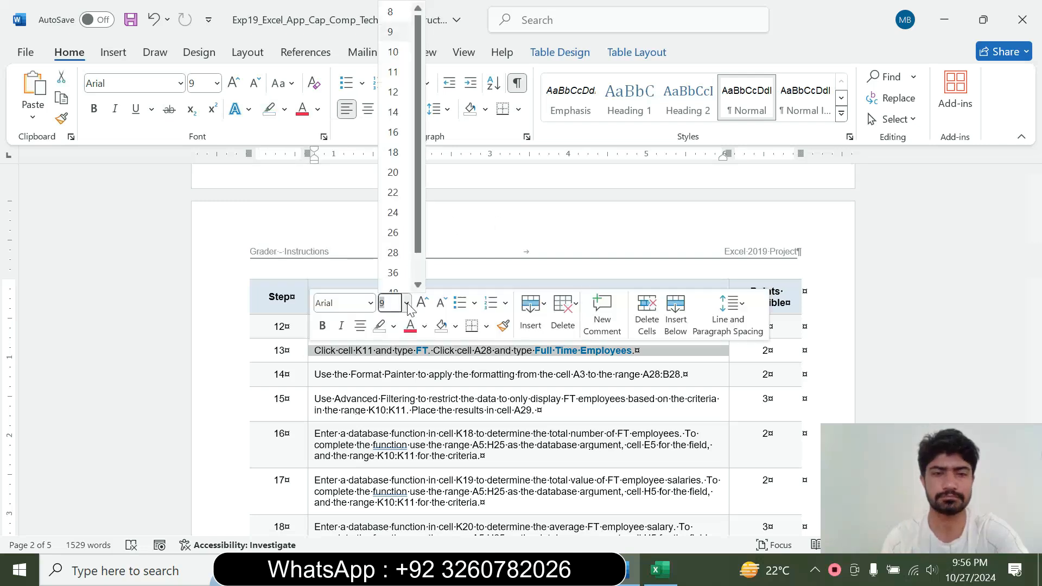
{"action": "left_click", "coordinate": [395, 132]}
{"action": "left_click", "coordinate": [285, 109]}
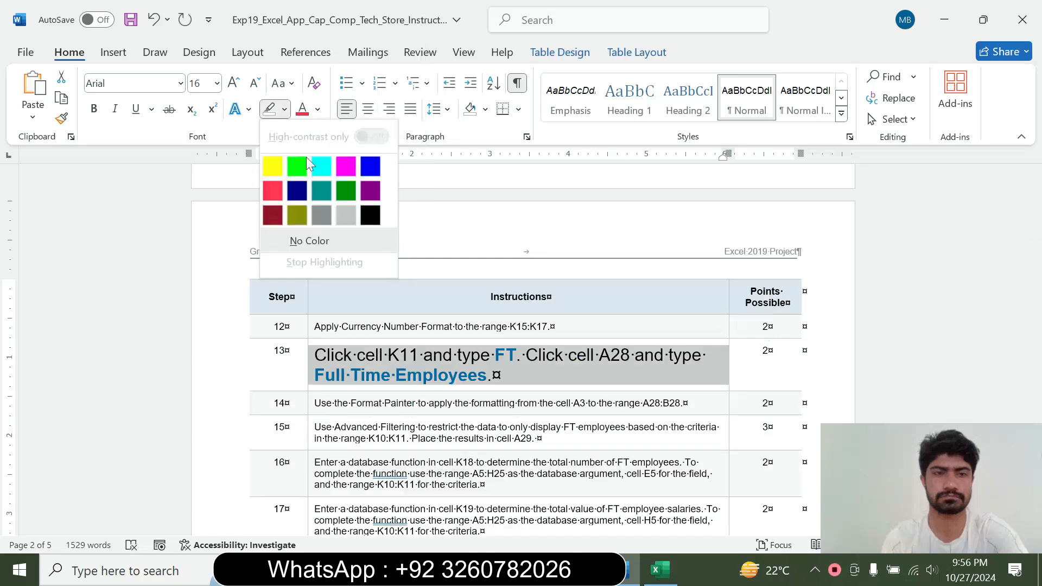
{"action": "left_click", "coordinate": [320, 166]}
{"action": "left_click_drag", "start_coordinate": [315, 356], "coordinate": [482, 376]}
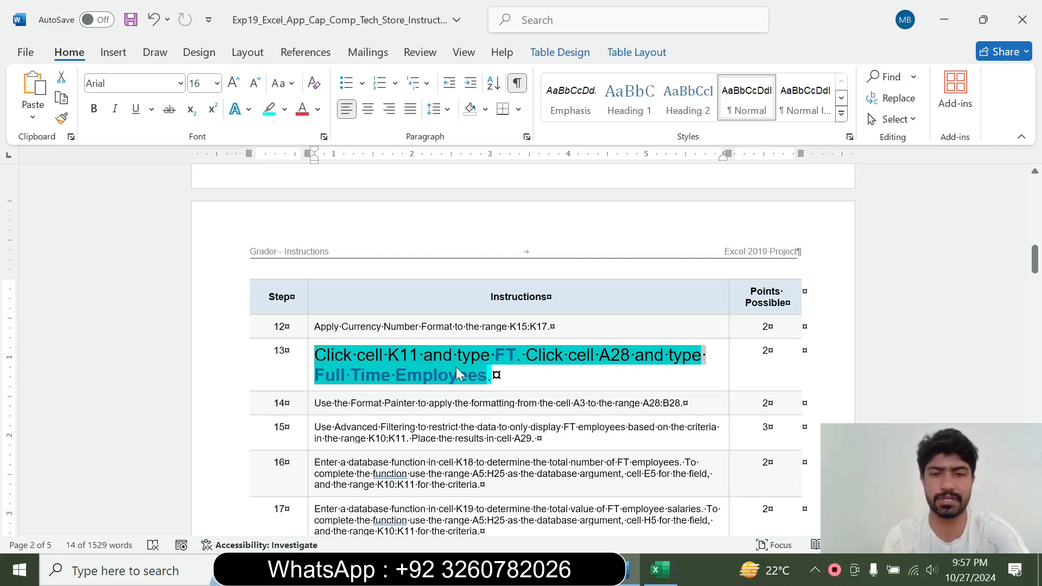
{"action": "left_click", "coordinate": [471, 370]}
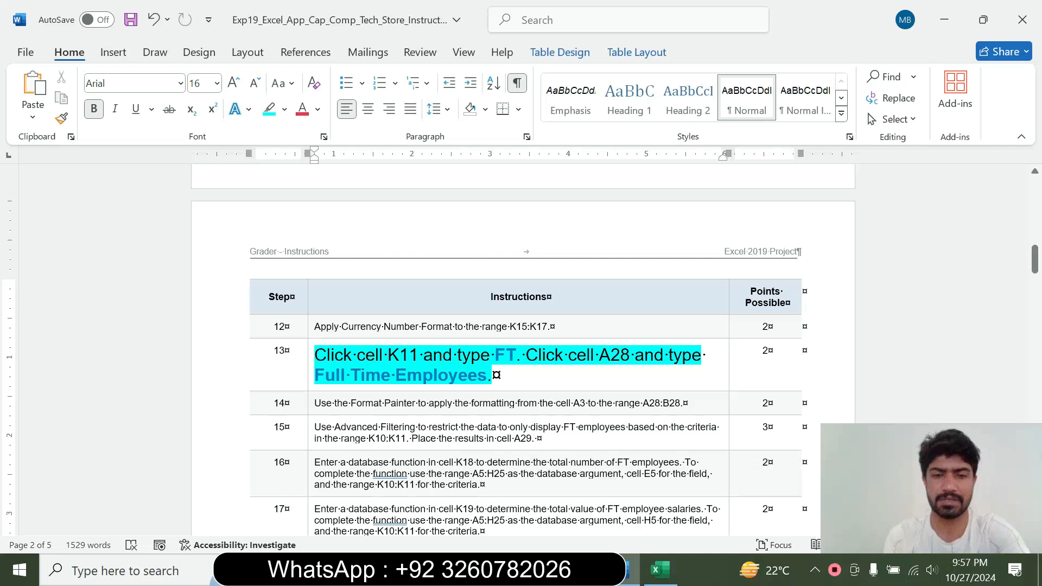
- Switch to Excel and enter FT in cell K11, under the Type filter heading
{"action": "left_click", "coordinate": [660, 570]}
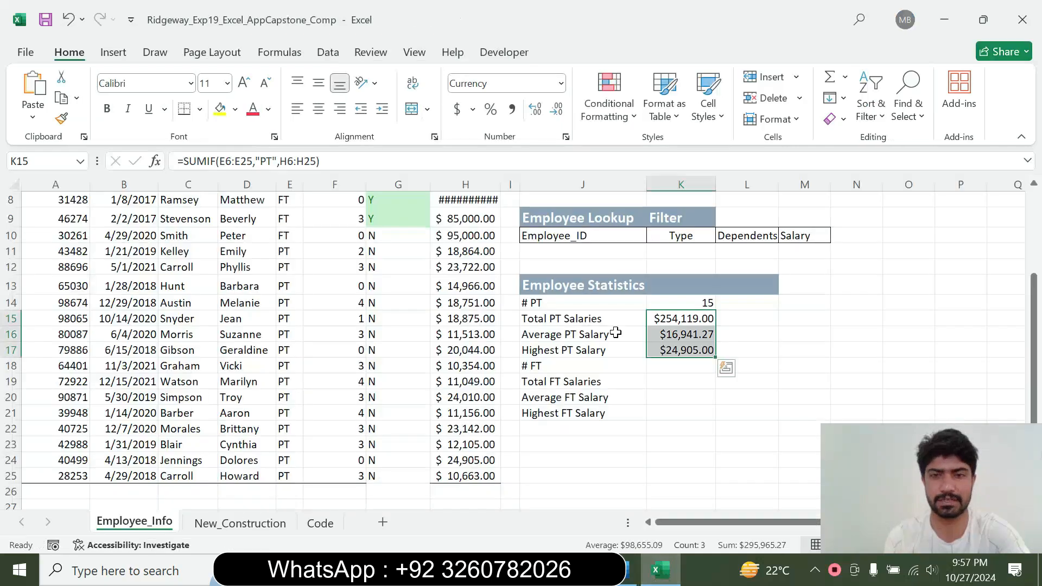
{"action": "left_click", "coordinate": [685, 363]}
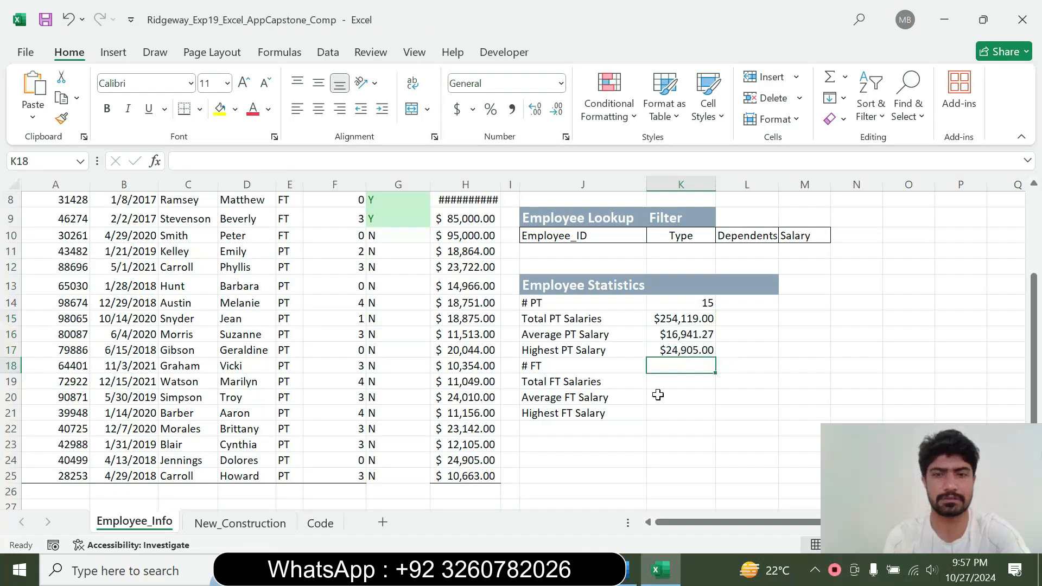
{"action": "left_click", "coordinate": [672, 255]}
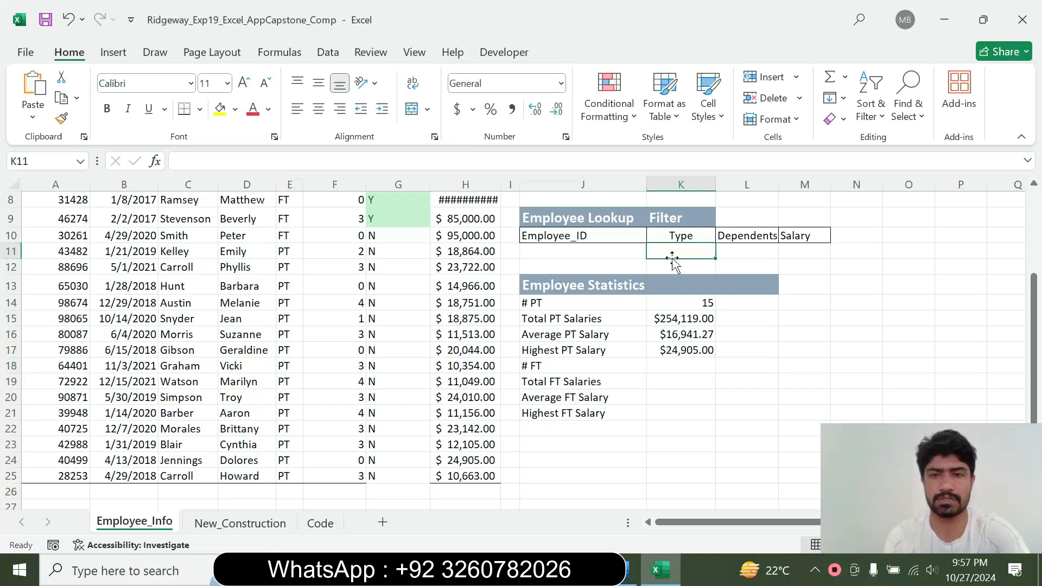
{"action": "key", "text": "alt+Tab"}
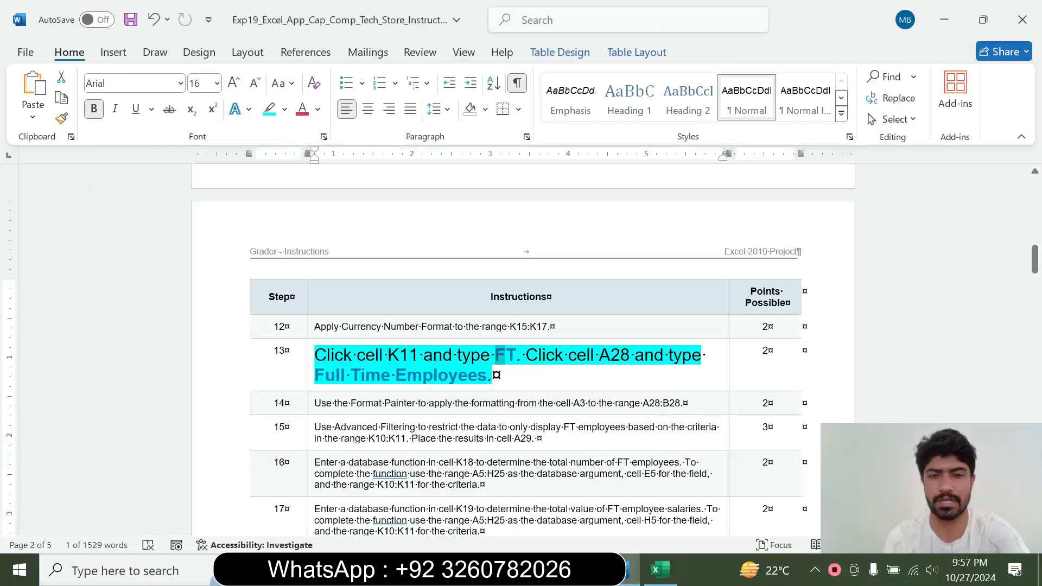
{"action": "key", "text": "alt+Tab"}
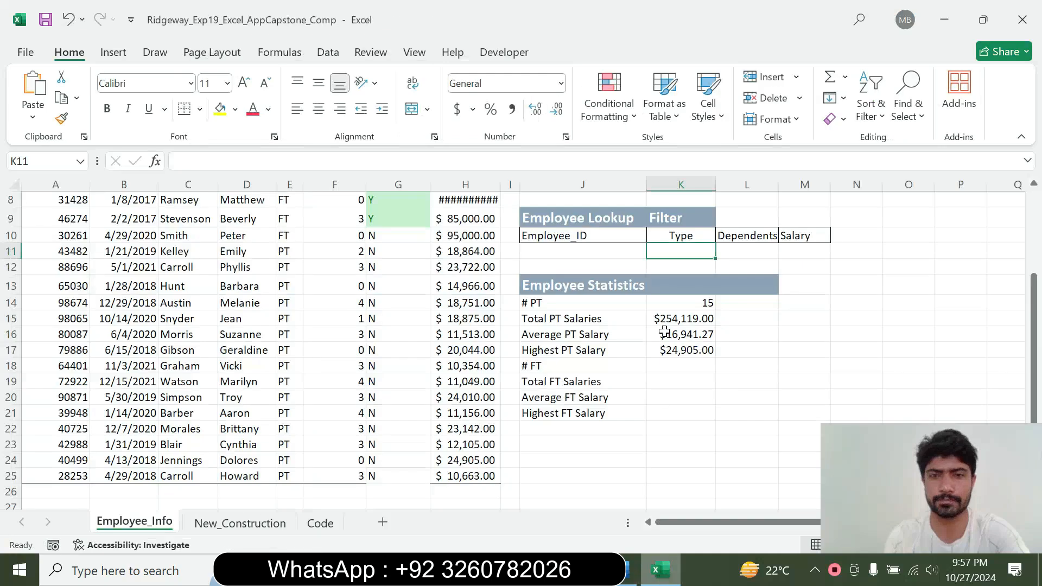
{"action": "type", "text": "FT"}
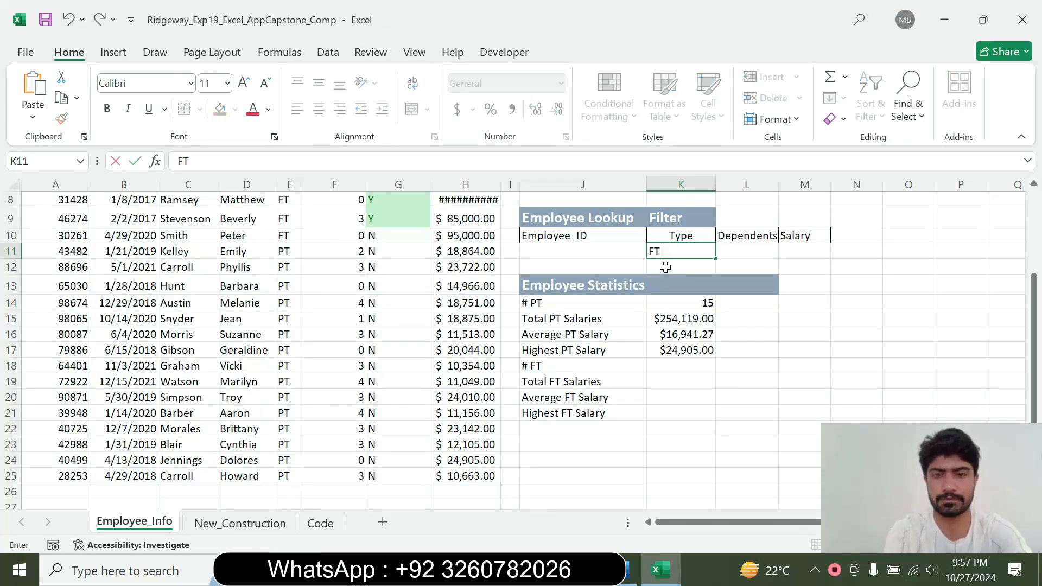
{"action": "key", "text": "Return"}
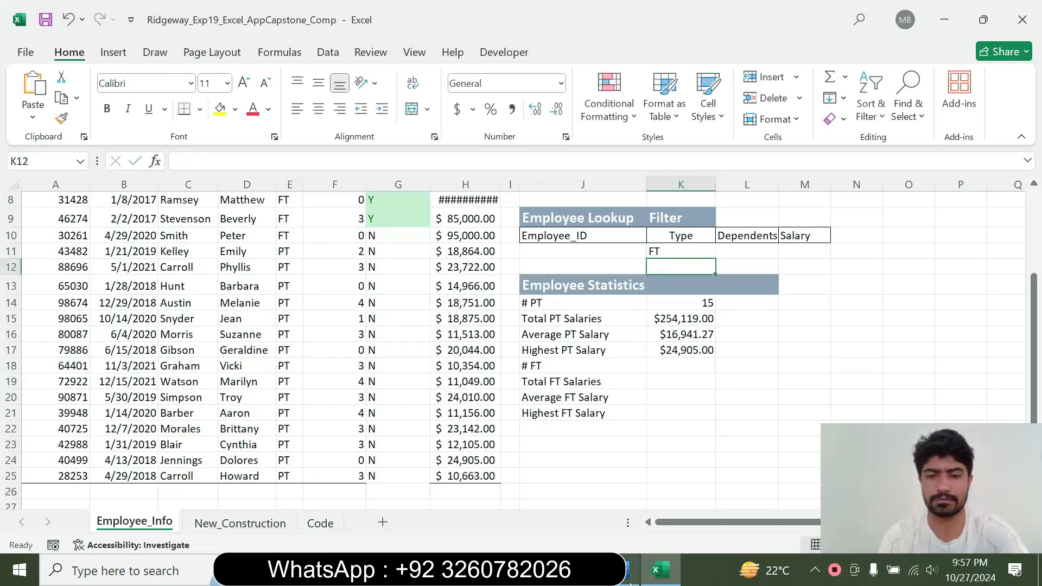
- Copy "Full Time Employees" from task 13 in Word and enter it in cell A28 of the Employee_Info sheet in Excel
{"action": "key", "text": "alt+Tab"}
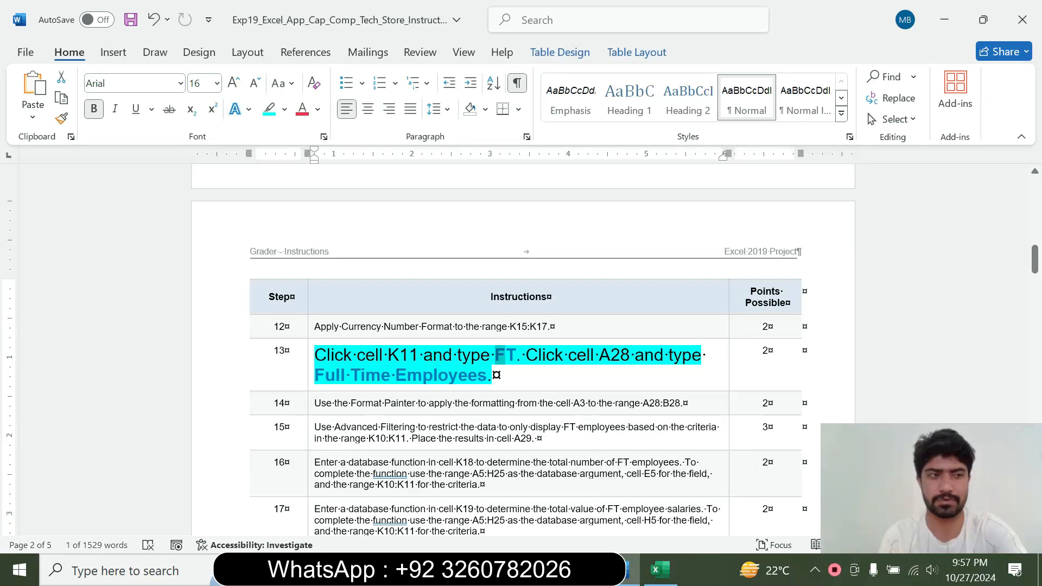
{"action": "key", "text": "ctrl+c"}
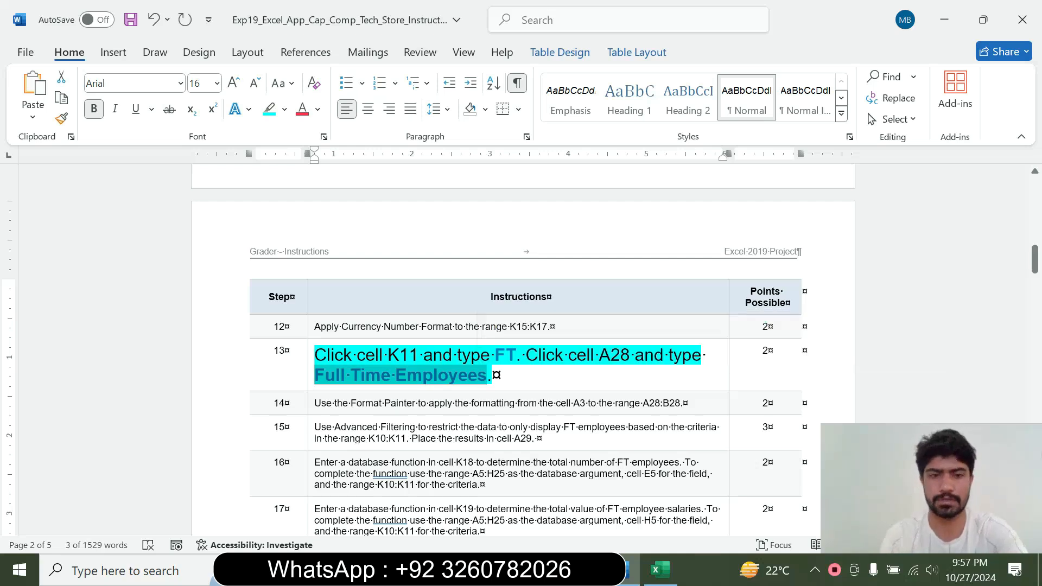
{"action": "left_click", "coordinate": [664, 580]}
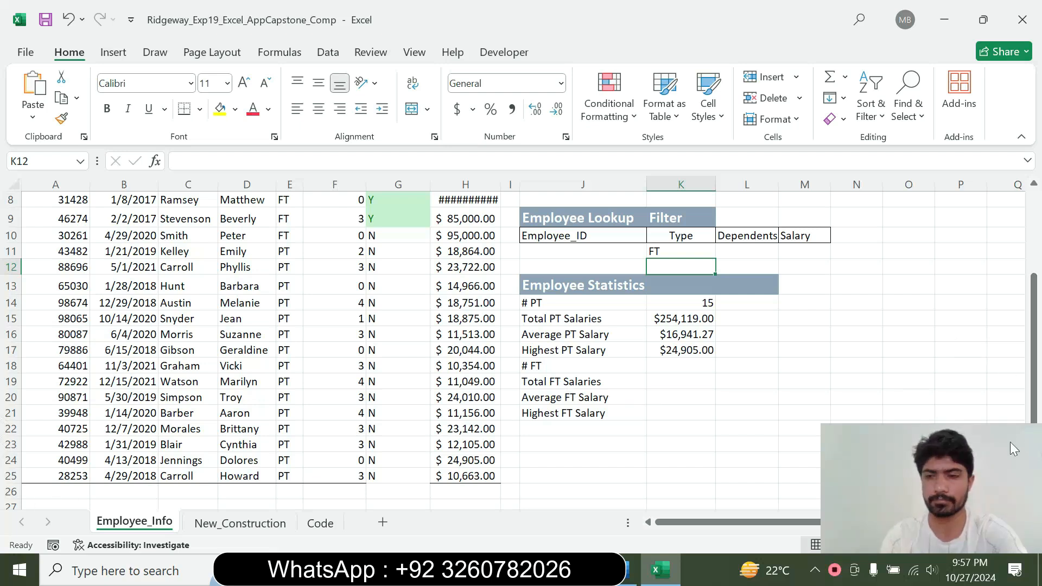
{"action": "left_click_drag", "start_coordinate": [994, 453], "coordinate": [890, 381]}
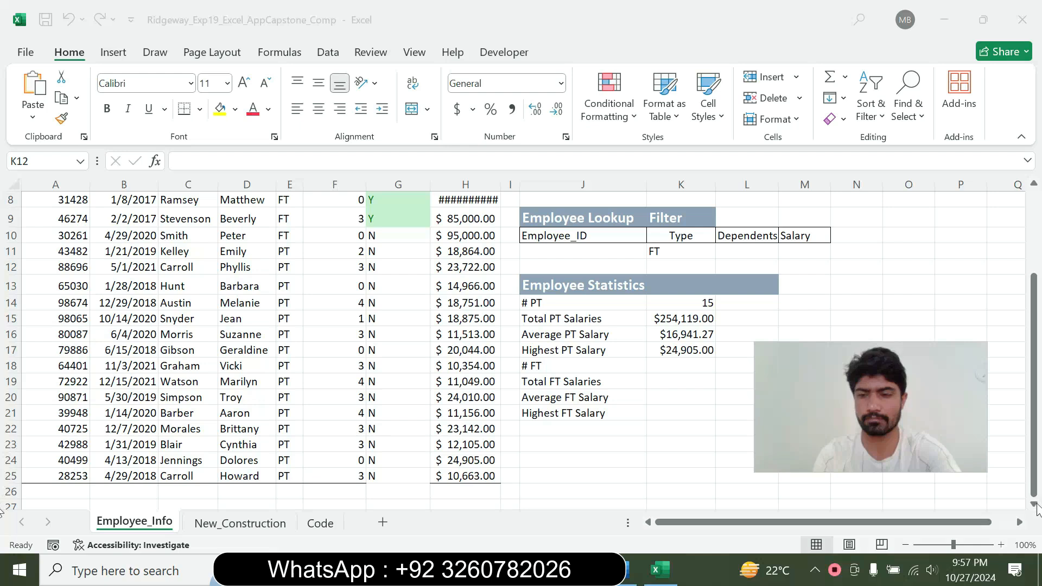
{"action": "scroll", "coordinate": [923, 440], "scroll_direction": "down", "scroll_amount": 2}
{"action": "left_click_drag", "start_coordinate": [899, 420], "coordinate": [945, 479]}
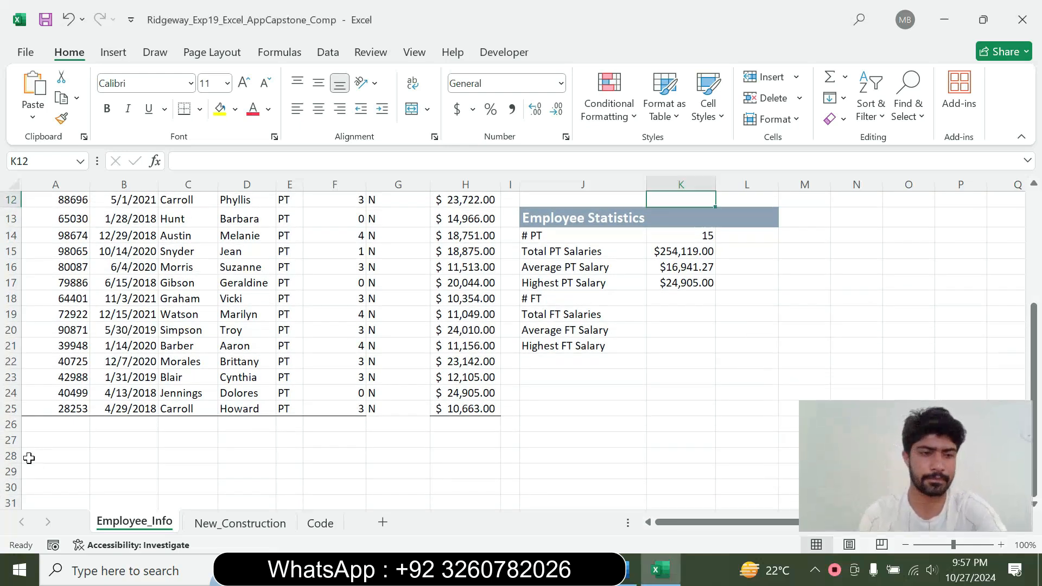
{"action": "left_click", "coordinate": [36, 454]}
{"action": "left_click", "coordinate": [179, 161]}
{"action": "type", "text": "Full Time Employees"}
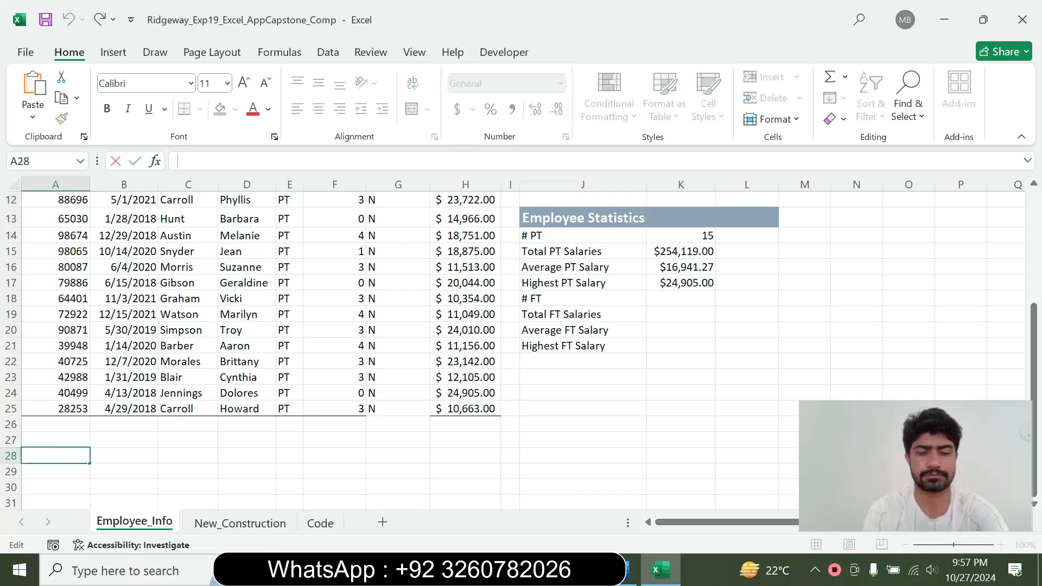
{"action": "key", "text": "Return"}
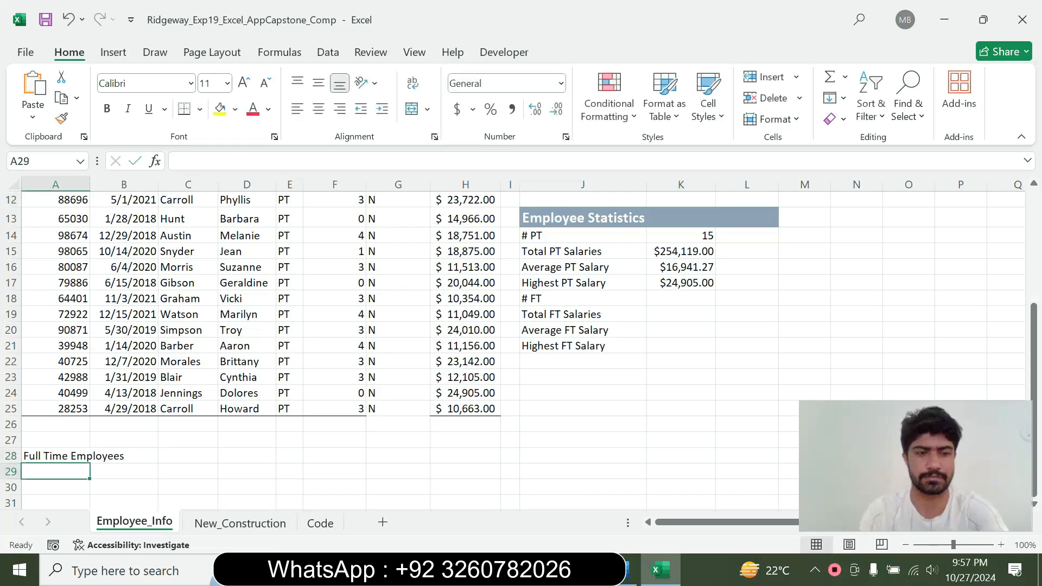
- Return to the Word instructions, set the task 13 text to 9 pt and remove its highlight
{"action": "left_click", "coordinate": [624, 573]}
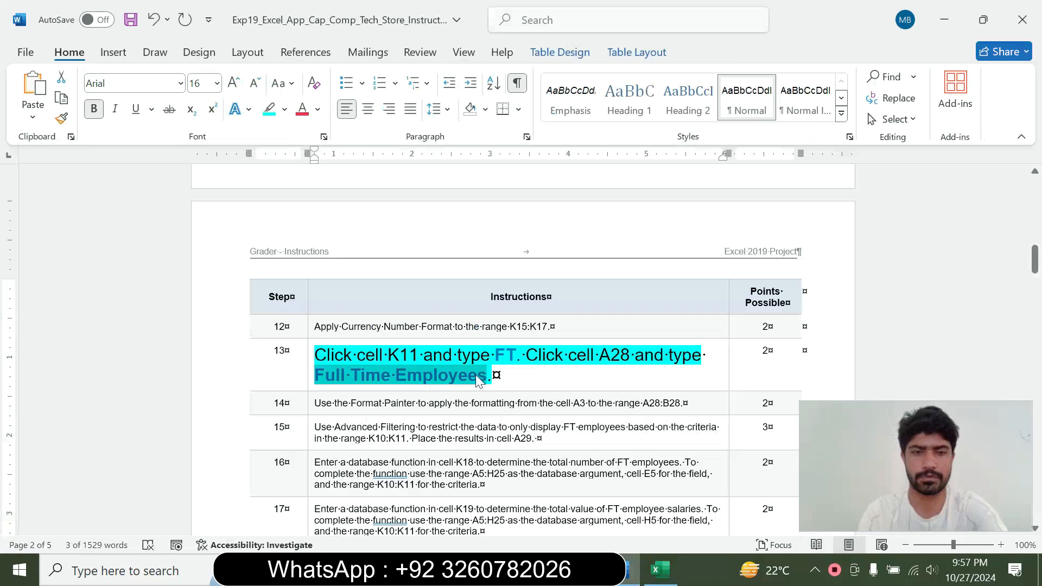
{"action": "left_click", "coordinate": [307, 365]}
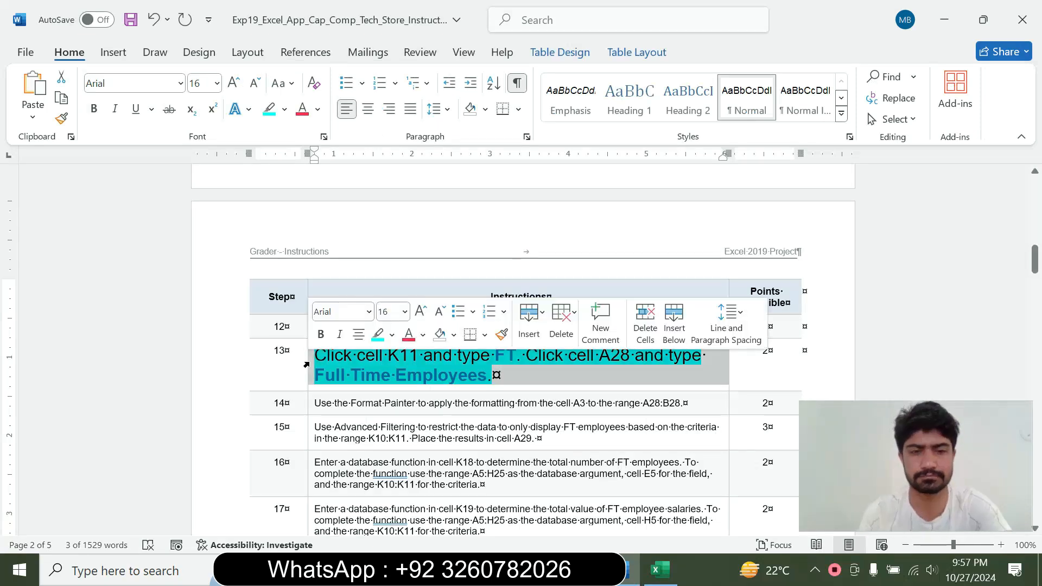
{"action": "left_click", "coordinate": [404, 312]}
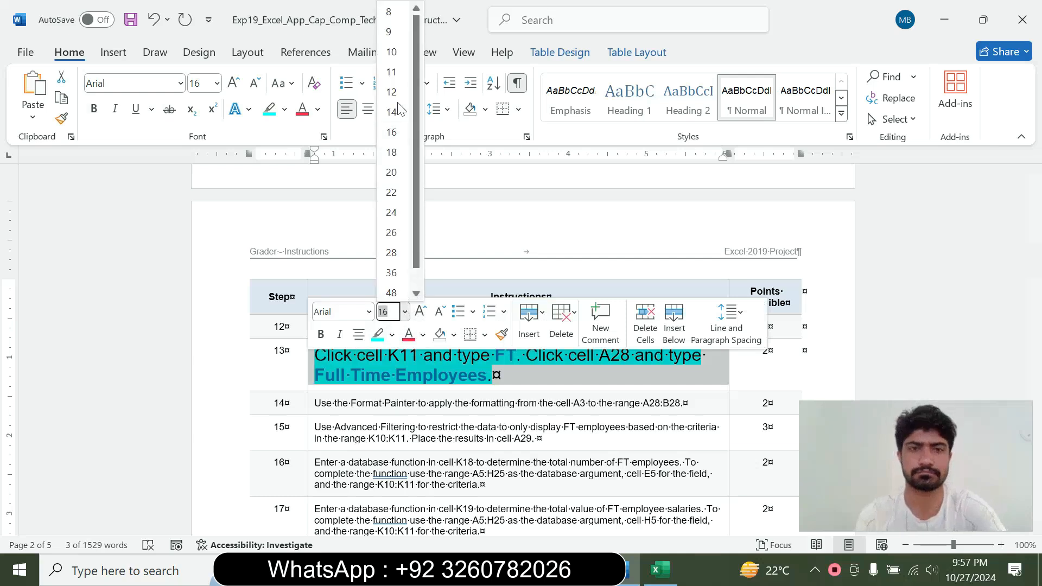
{"action": "left_click", "coordinate": [395, 38]}
{"action": "left_click", "coordinate": [284, 109]}
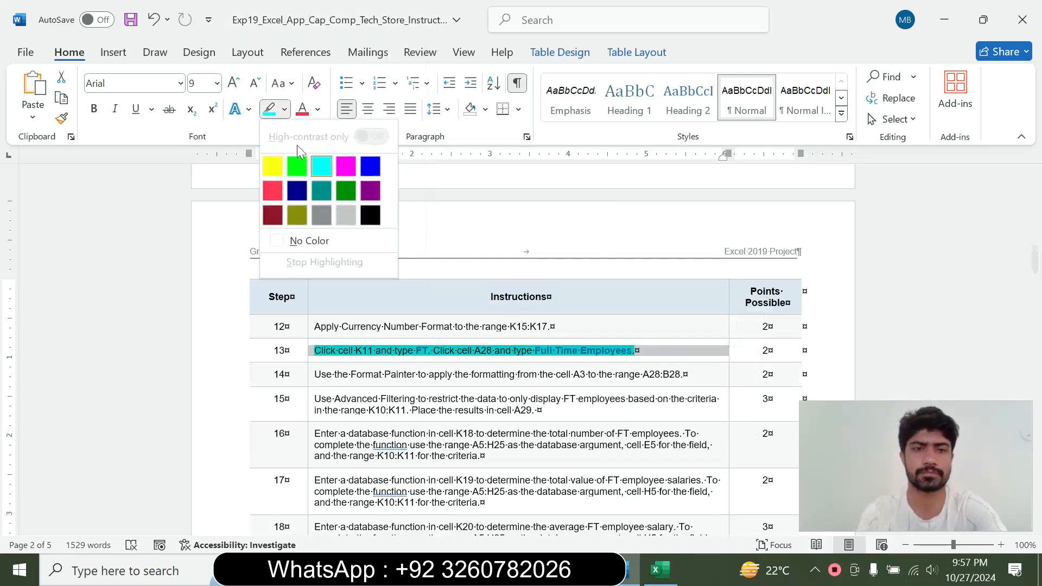
{"action": "left_click", "coordinate": [298, 239]}
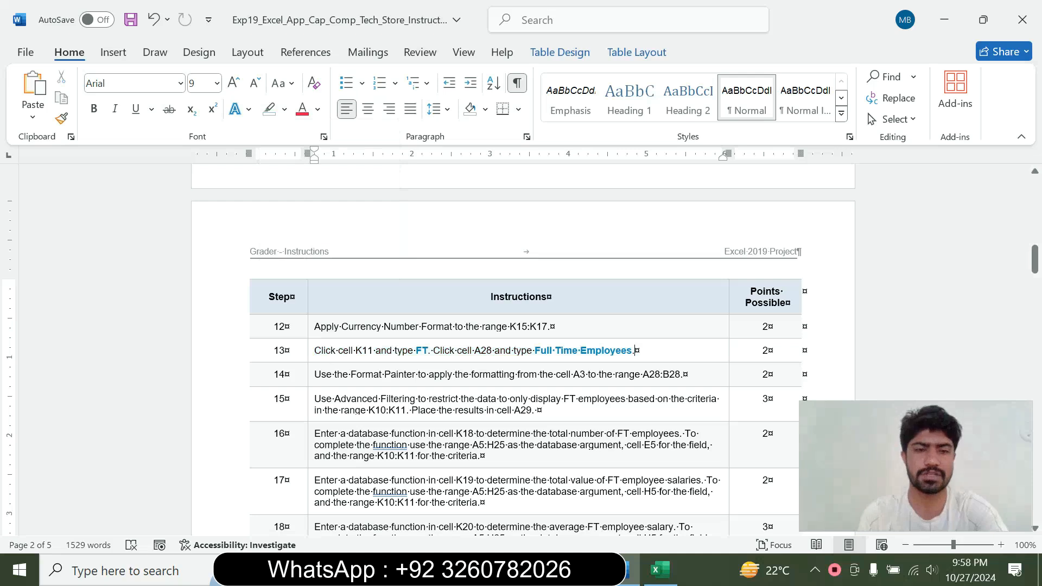
- Set the task 14 instruction text to 18 pt, highlight it in turquoise and read it through, including the A28:B28 range
{"action": "left_click", "coordinate": [309, 379]}
{"action": "left_click", "coordinate": [407, 326]}
{"action": "left_click", "coordinate": [395, 156]}
{"action": "left_click", "coordinate": [284, 109]}
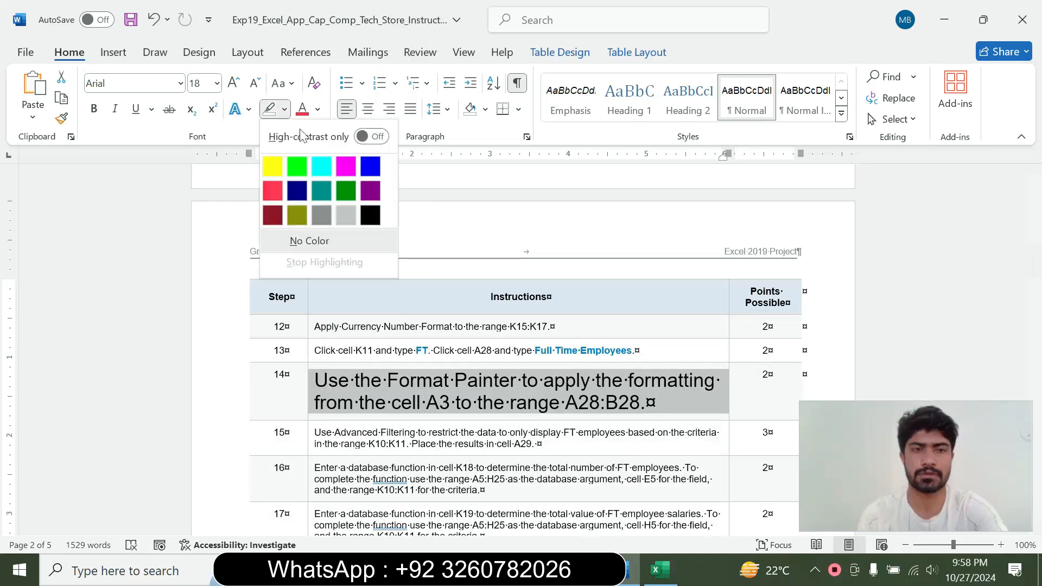
{"action": "left_click", "coordinate": [323, 166]}
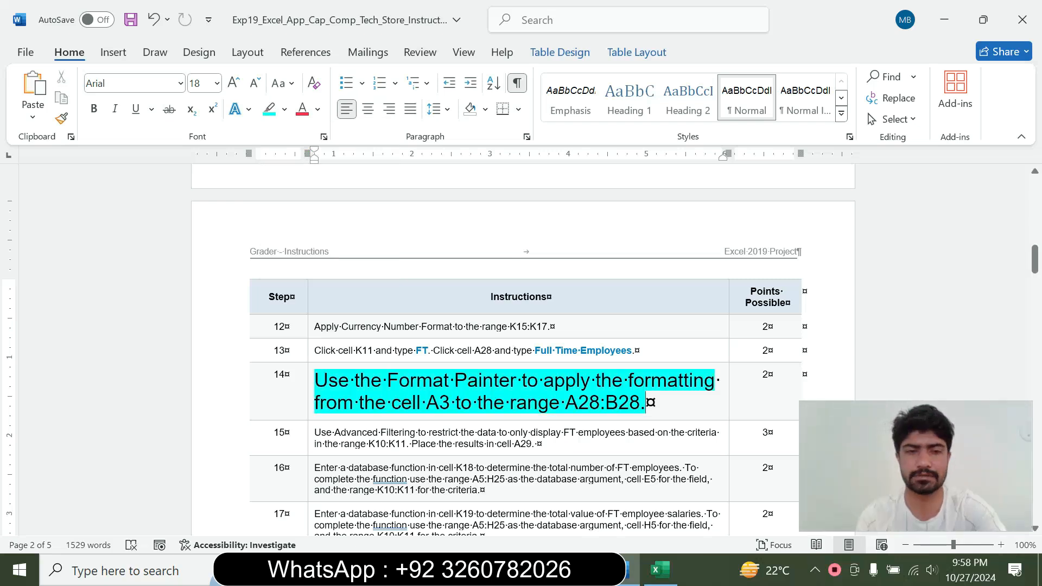
{"action": "left_click_drag", "start_coordinate": [315, 380], "coordinate": [645, 403]}
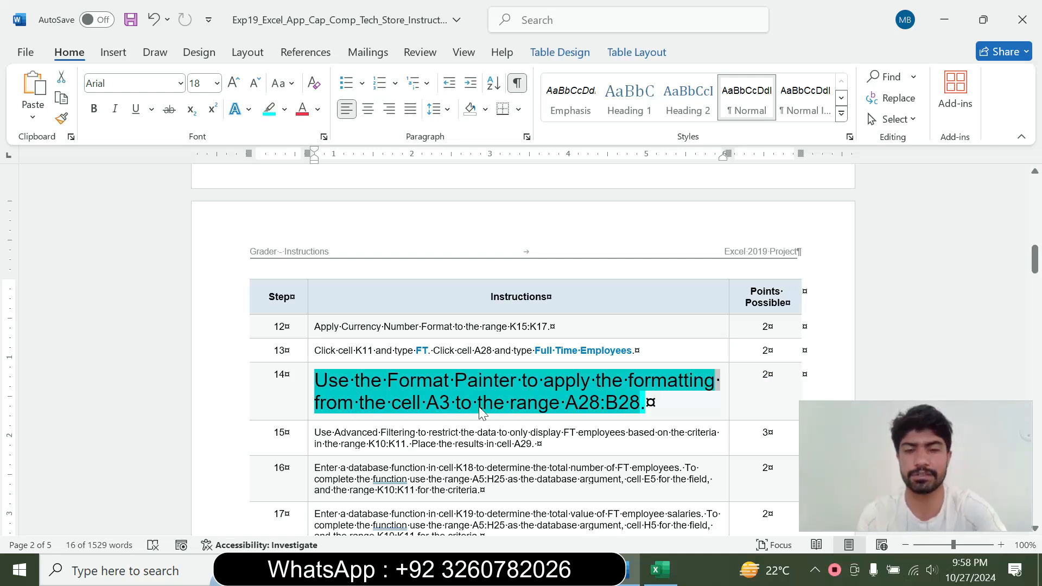
{"action": "left_click", "coordinate": [576, 406]}
{"action": "left_click_drag", "start_coordinate": [566, 402], "coordinate": [640, 402]}
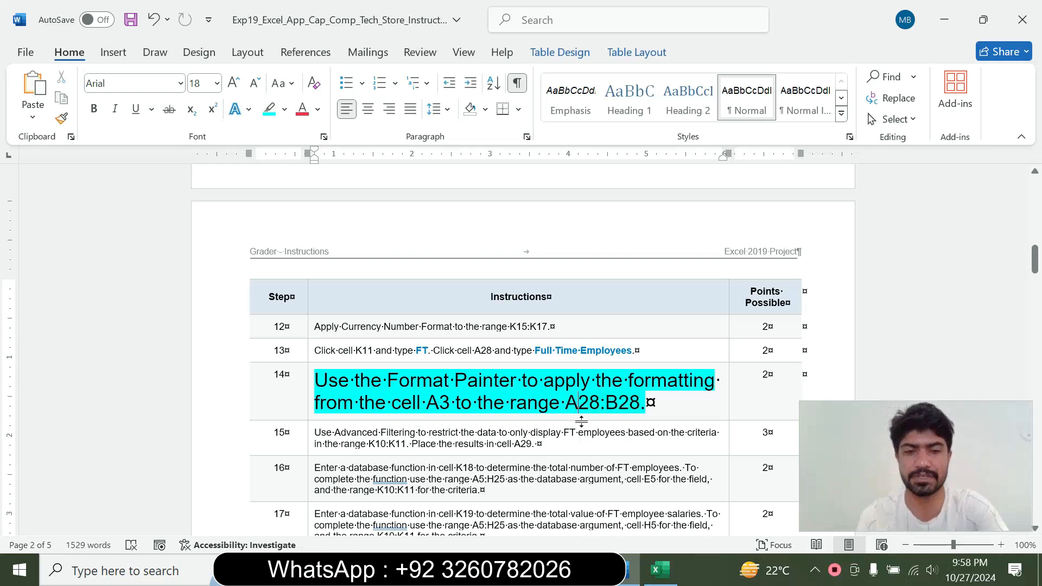
- Switch to Excel and try to copy cell A3's formatting onto A28 with Format Painter, undo it and retry over A28:B28
{"action": "left_click", "coordinate": [660, 569]}
{"action": "left_click_drag", "start_coordinate": [1034, 349], "coordinate": [1033, 212]}
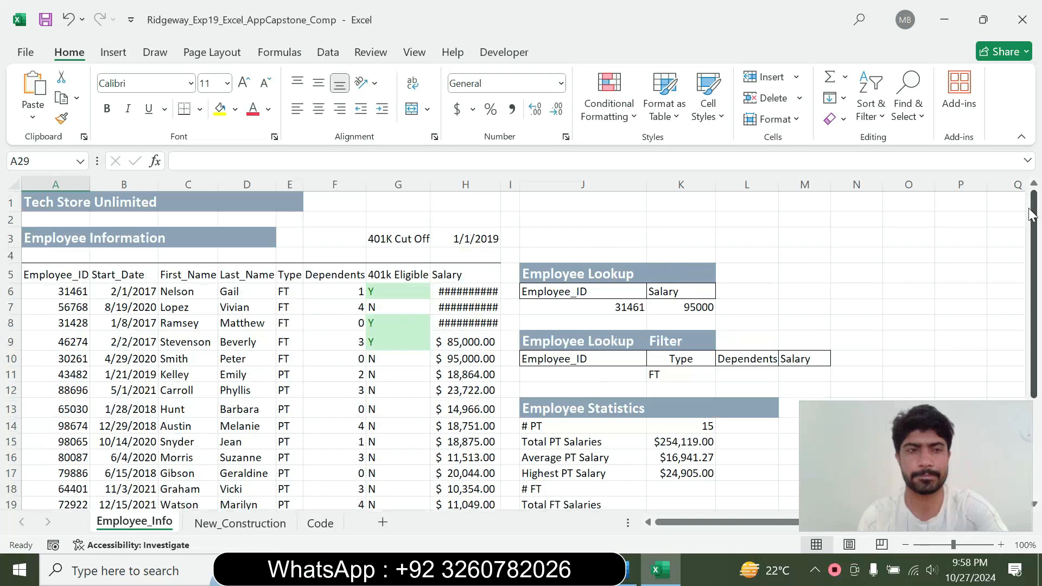
{"action": "left_click", "coordinate": [38, 240]}
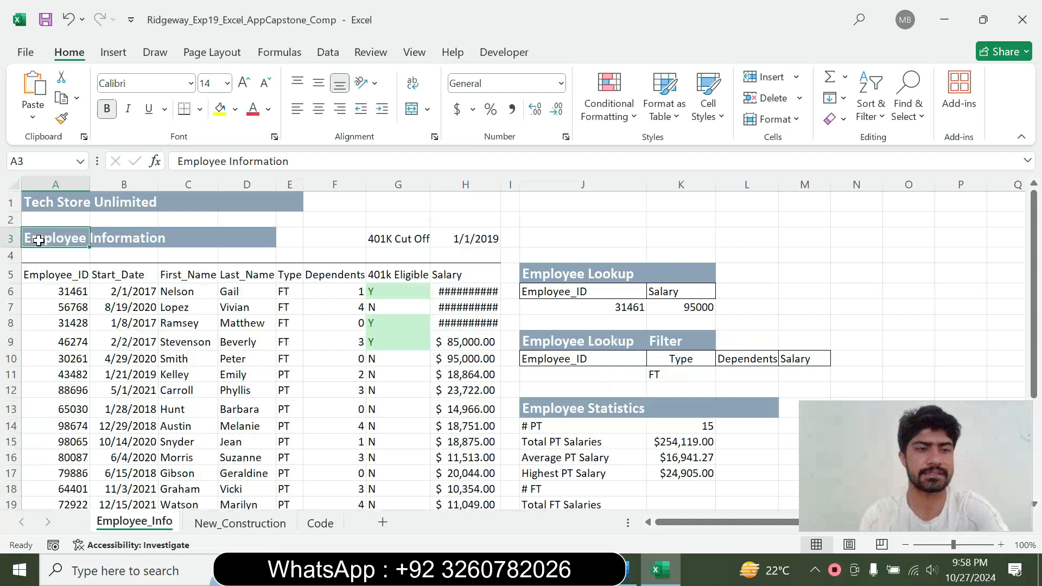
{"action": "left_click", "coordinate": [62, 119]}
{"action": "left_click", "coordinate": [628, 570]}
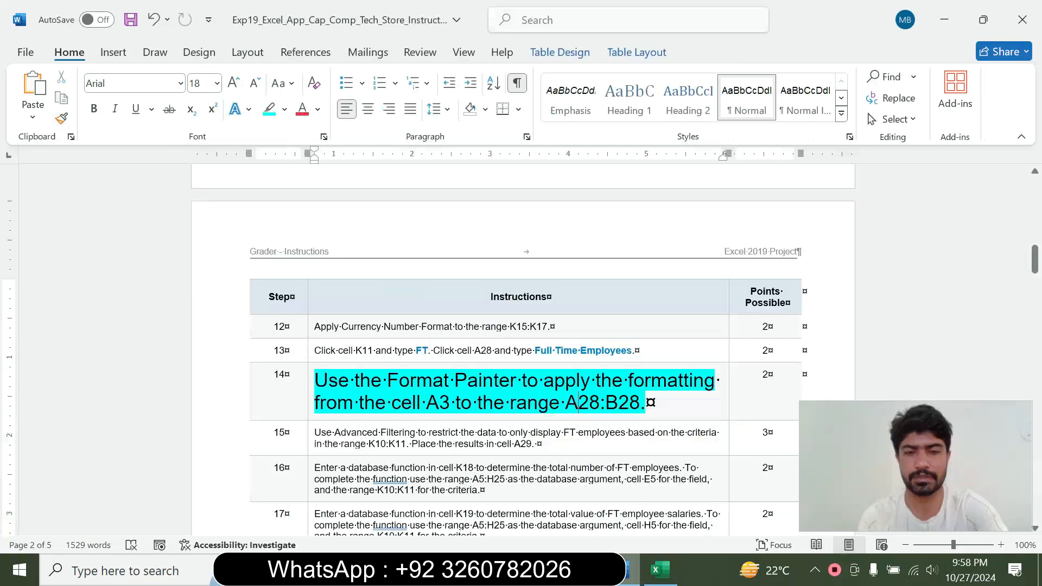
{"action": "left_click", "coordinate": [660, 570]}
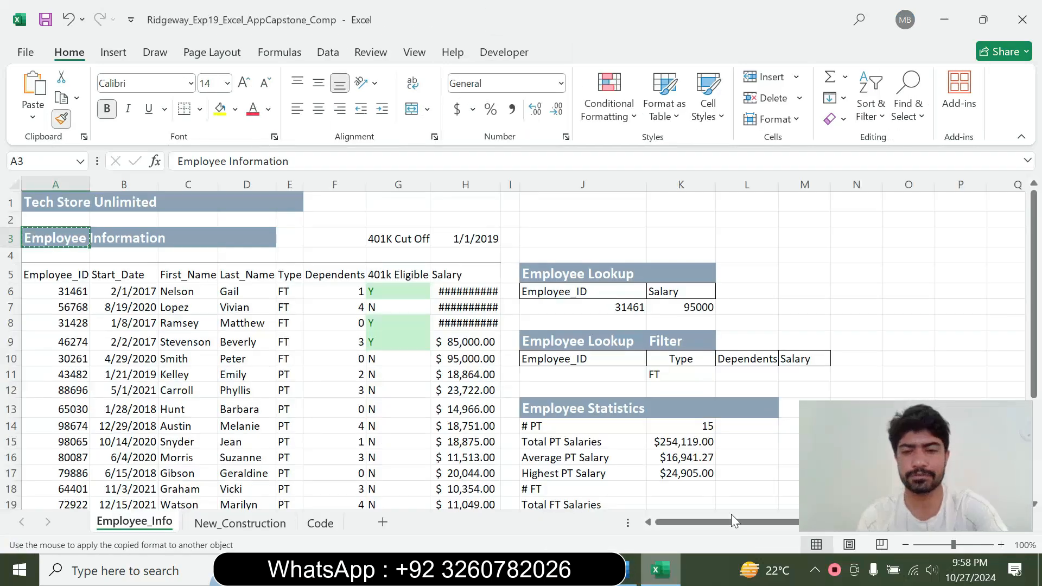
{"action": "left_click_drag", "start_coordinate": [1038, 327], "coordinate": [1039, 499]}
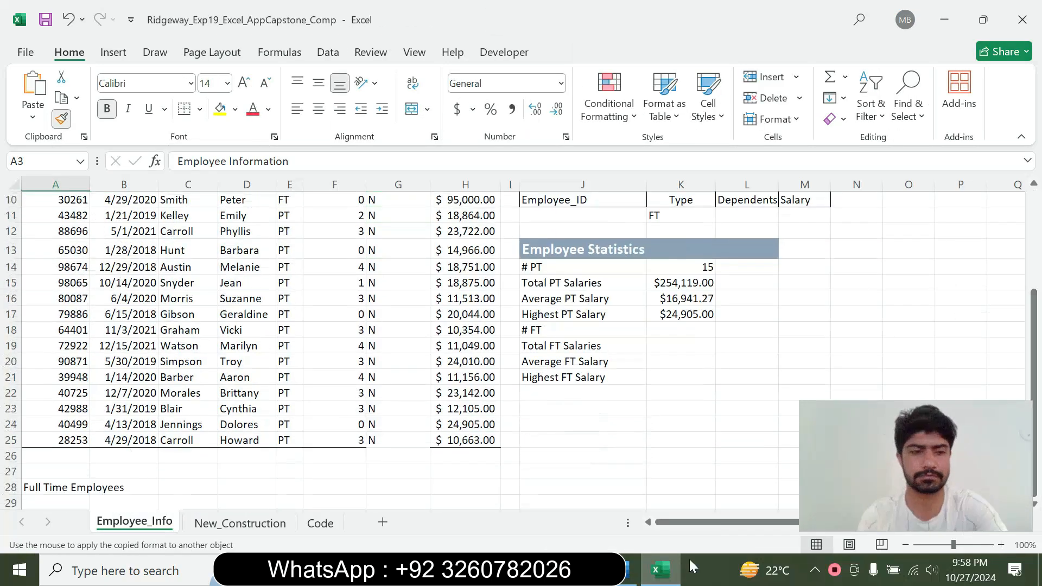
{"action": "left_click", "coordinate": [46, 486]}
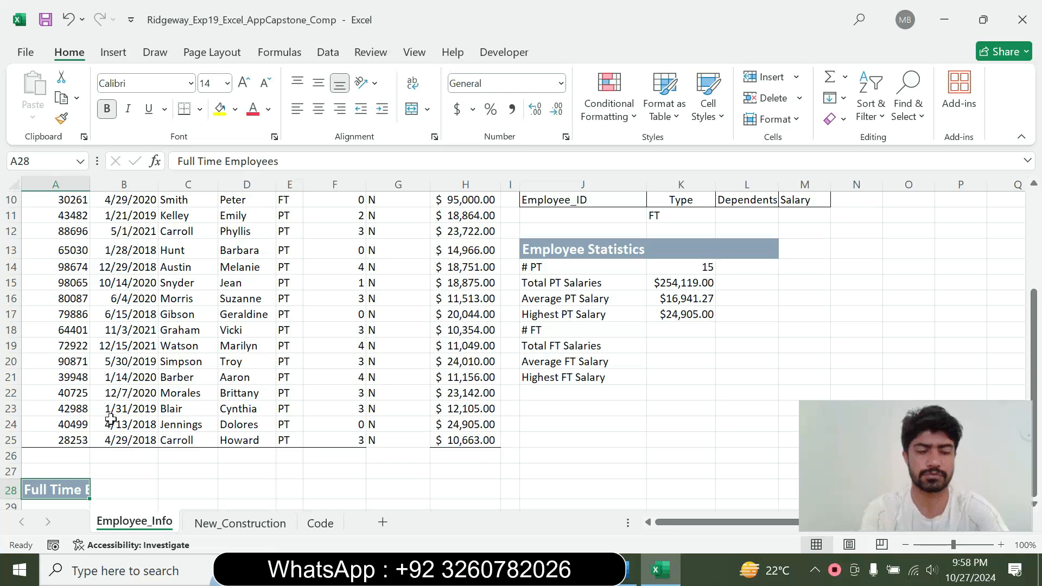
{"action": "key", "text": "ctrl+z"}
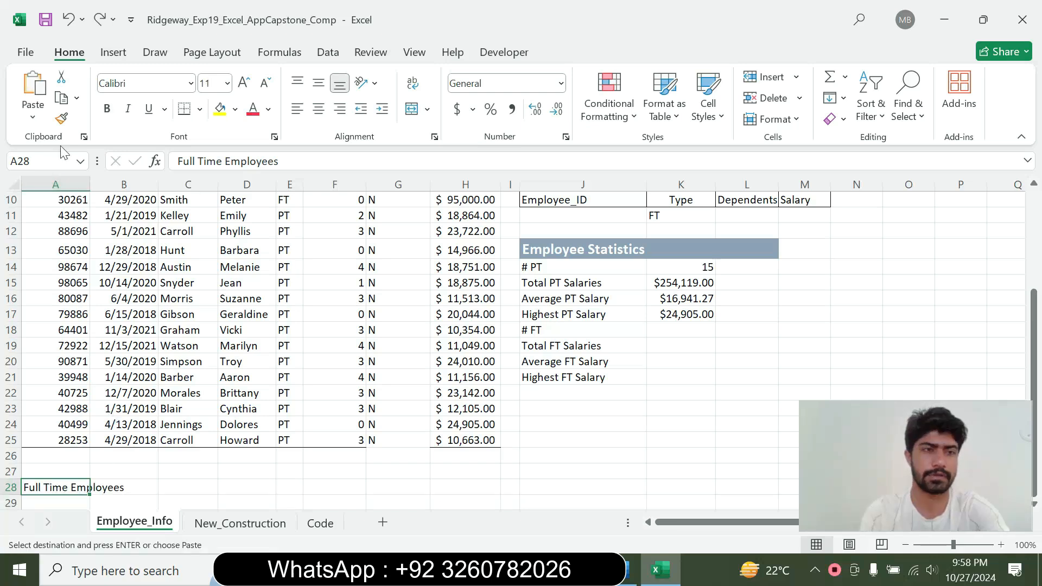
{"action": "left_click", "coordinate": [61, 121]}
{"action": "left_click_drag", "start_coordinate": [70, 486], "coordinate": [117, 484]}
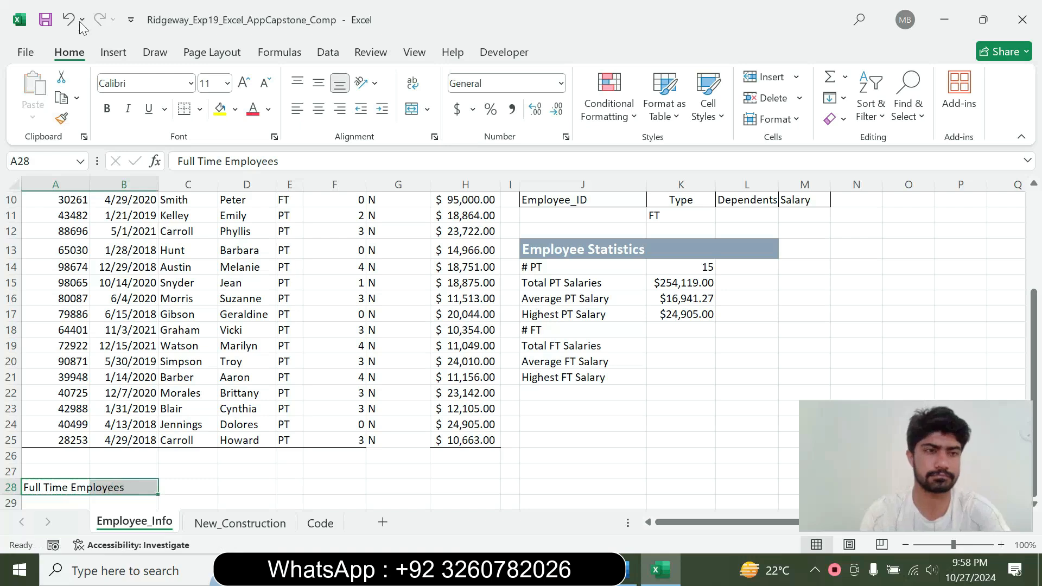
- Copy the formatting of cell A3 to the range A28:B28 with Format Painter, checking the task 14 wording in Word
{"action": "left_click_drag", "start_coordinate": [1034, 353], "coordinate": [1034, 253]}
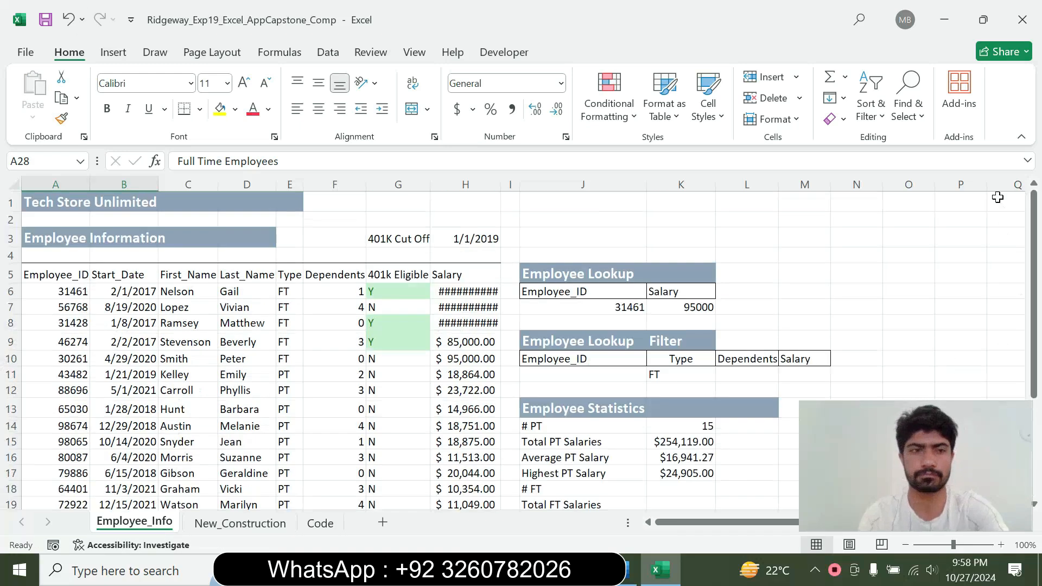
{"action": "left_click", "coordinate": [46, 238]}
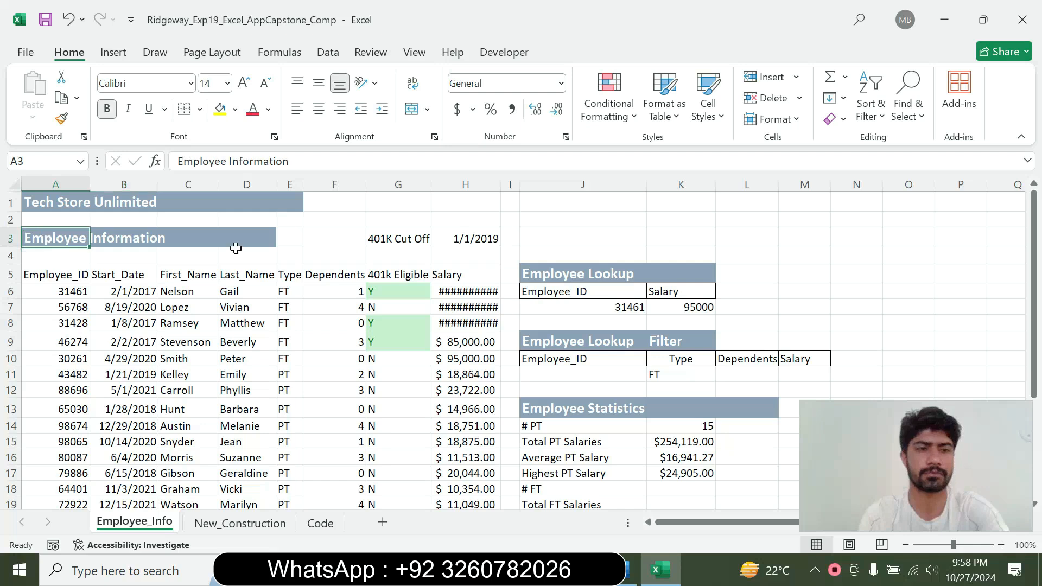
{"action": "left_click", "coordinate": [633, 570]}
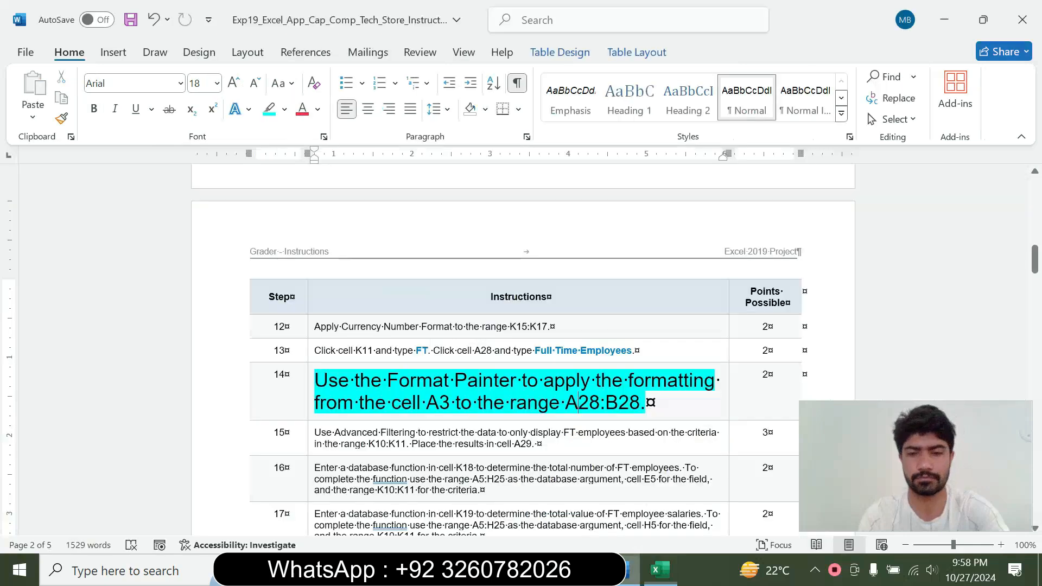
{"action": "left_click", "coordinate": [660, 570]}
{"action": "left_click", "coordinate": [61, 119]}
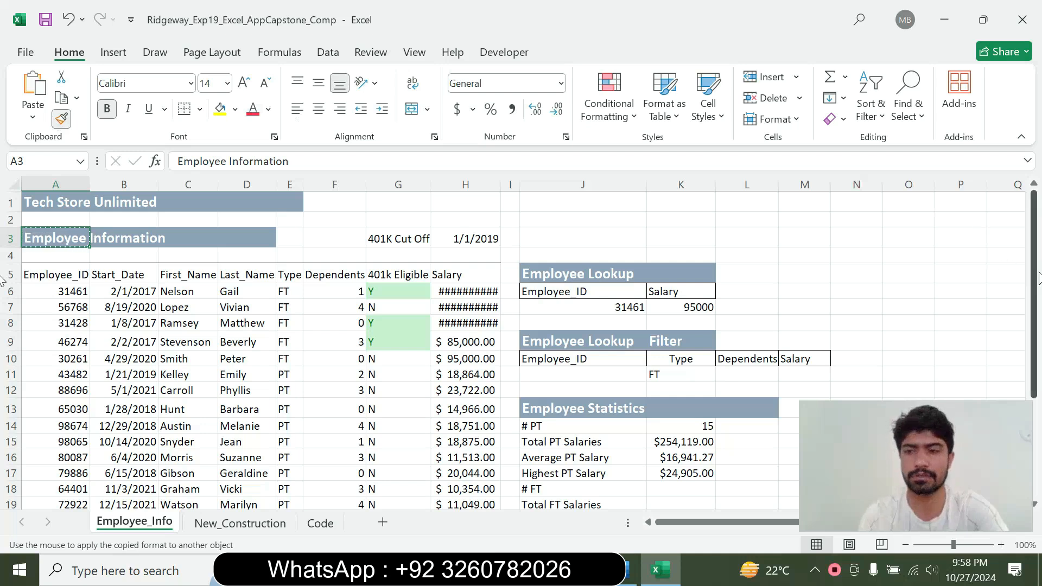
{"action": "scroll", "coordinate": [3, 425], "scroll_direction": "down", "scroll_amount": 3}
{"action": "left_click", "coordinate": [632, 570]}
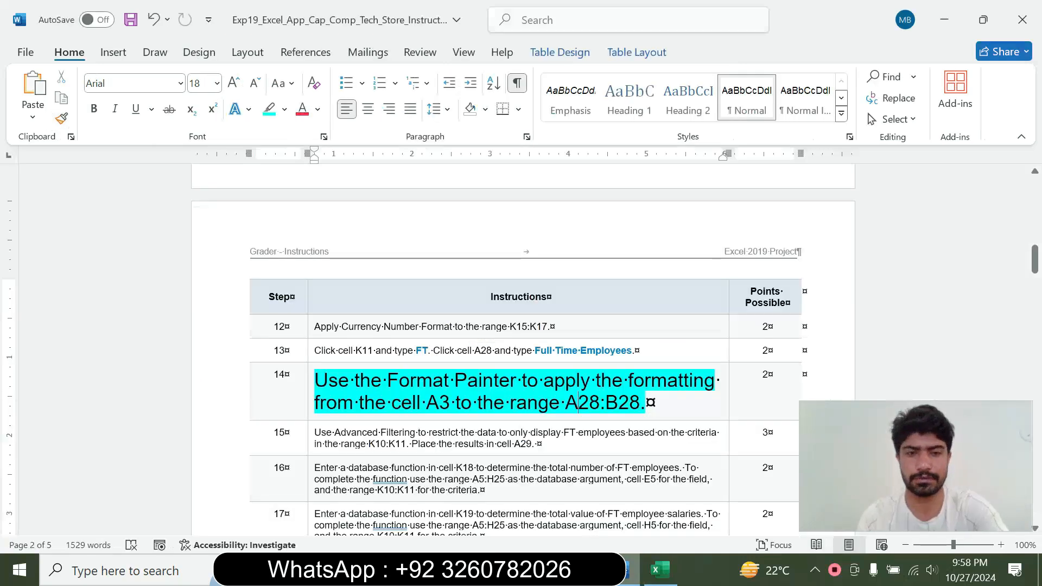
{"action": "left_click", "coordinate": [660, 570]}
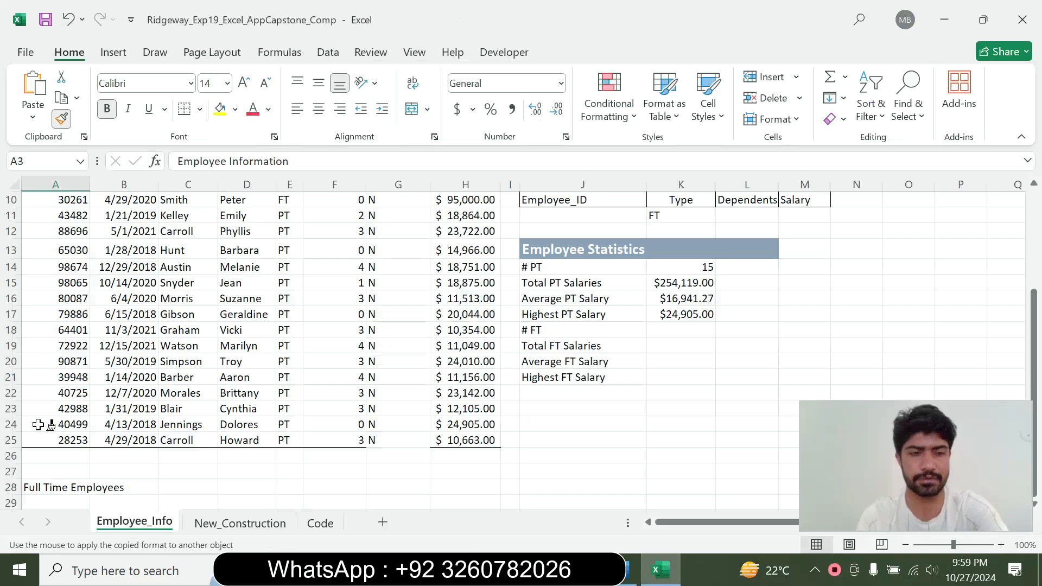
{"action": "left_click_drag", "start_coordinate": [42, 485], "coordinate": [104, 490]}
{"action": "left_click", "coordinate": [405, 488]}
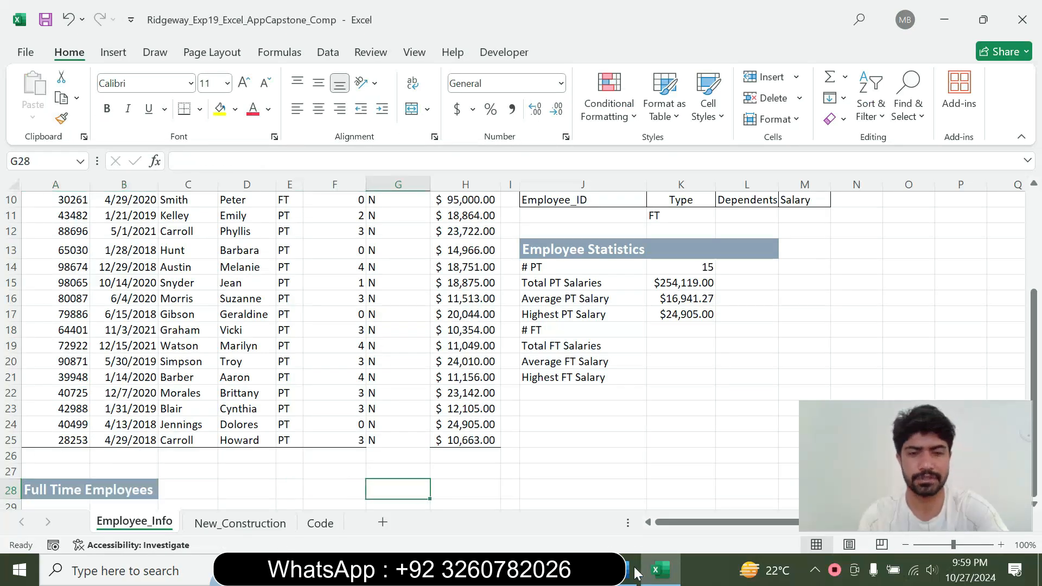
- Return to the Word instructions, set the task 14 text to 9 pt and remove its highlight
{"action": "left_click", "coordinate": [624, 580]}
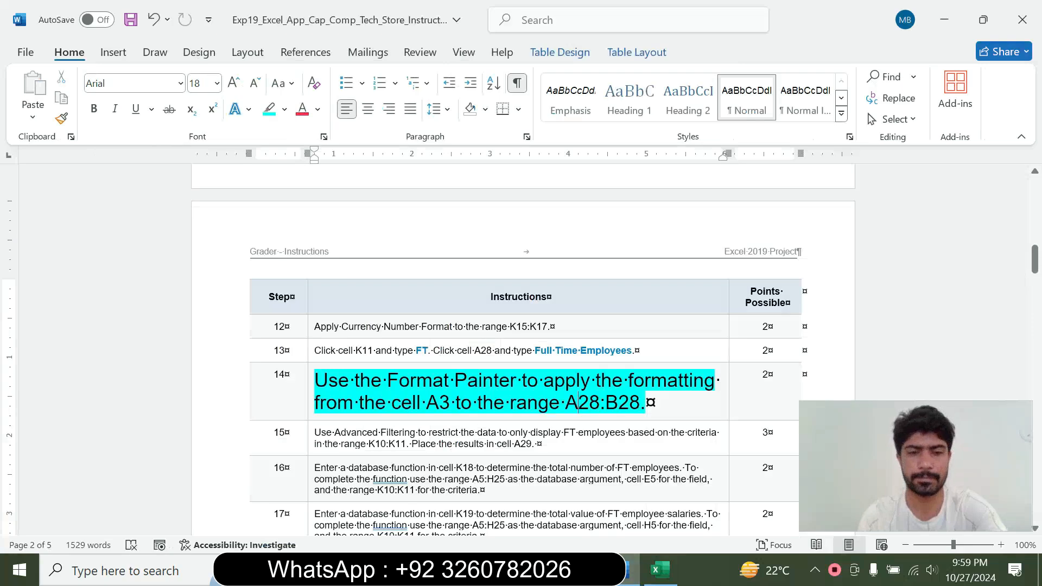
{"action": "left_click", "coordinate": [309, 391]}
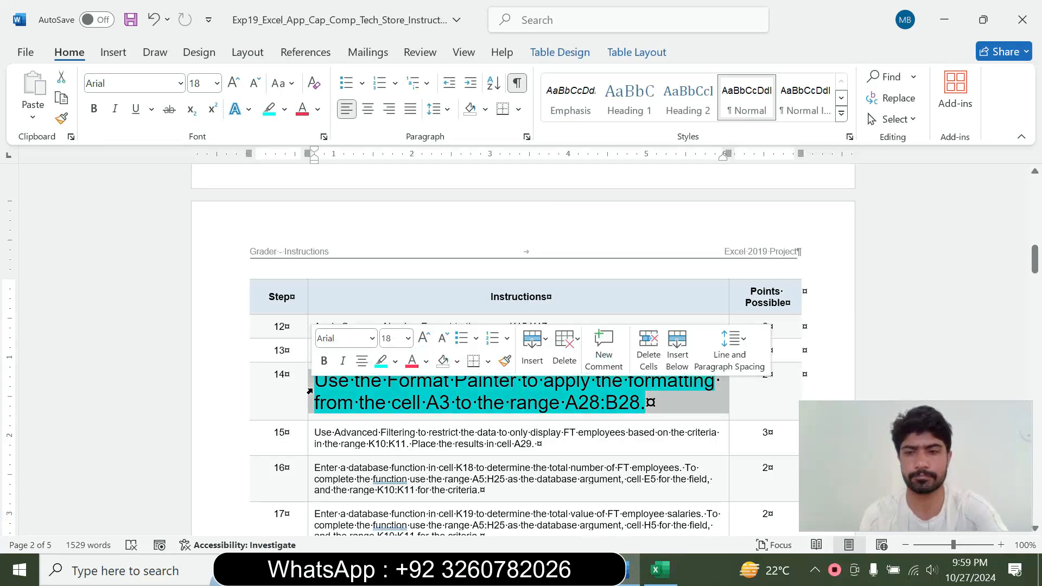
{"action": "left_click", "coordinate": [408, 338]}
{"action": "left_click", "coordinate": [393, 37]}
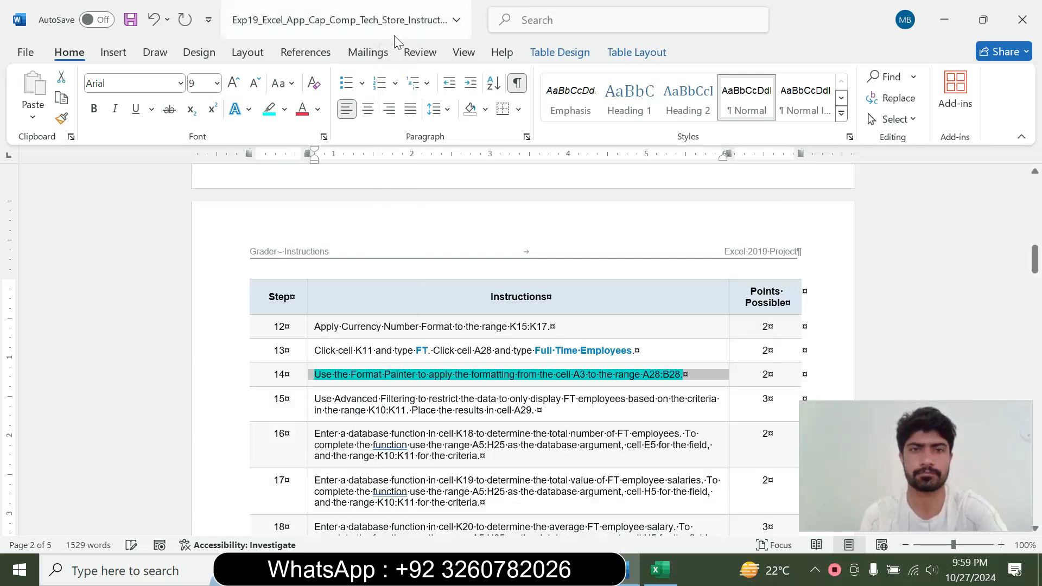
{"action": "left_click", "coordinate": [284, 109]}
{"action": "left_click", "coordinate": [309, 241]}
{"action": "left_click", "coordinate": [440, 362]}
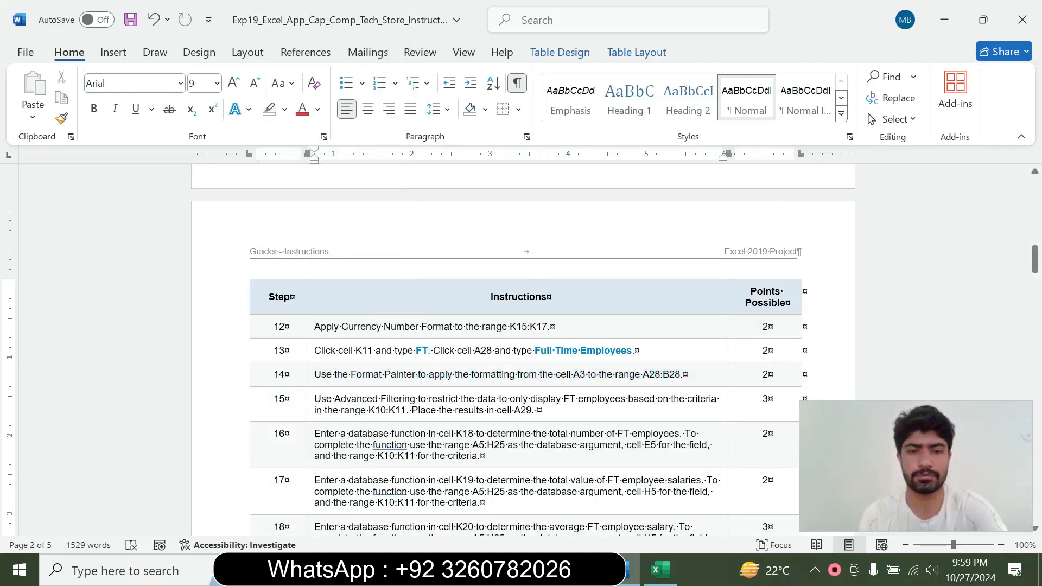
- Set the task 15 instruction text to 18 pt, highlight it in turquoise and read through the Advanced Filtering requirements
{"action": "left_click", "coordinate": [308, 407]}
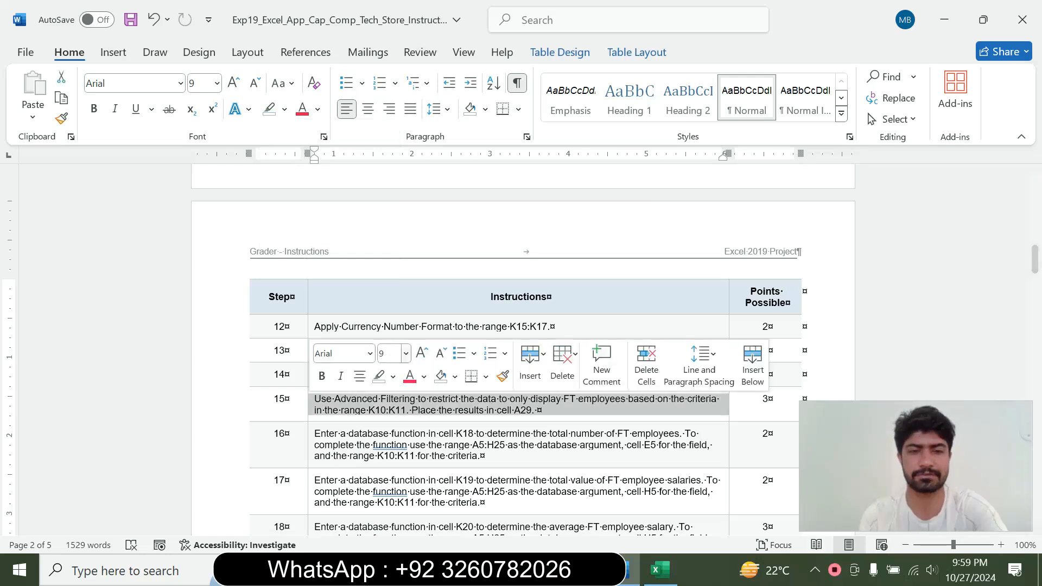
{"action": "left_click", "coordinate": [407, 356]}
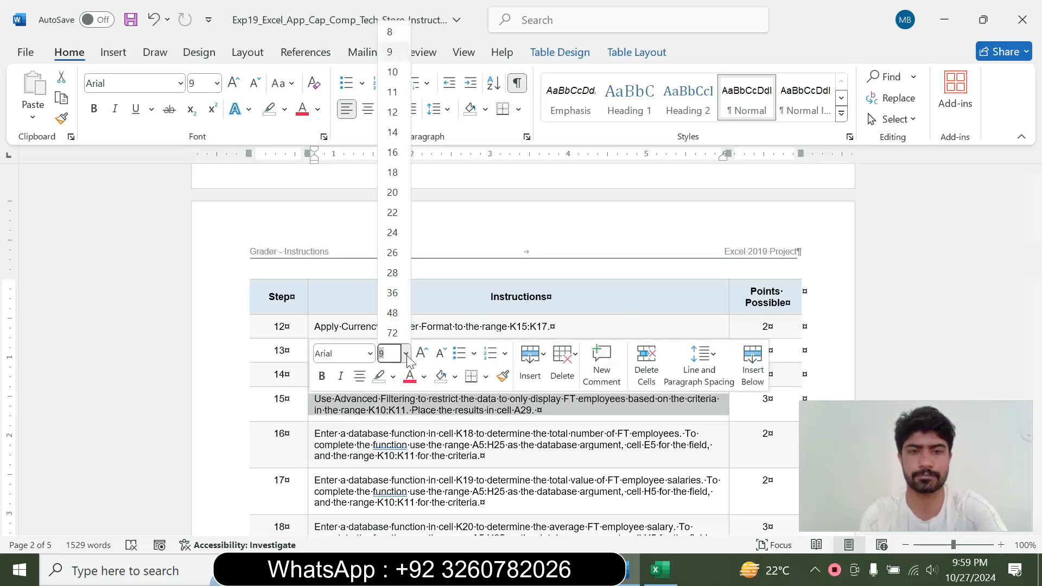
{"action": "left_click", "coordinate": [396, 177]}
{"action": "left_click", "coordinate": [285, 109]}
{"action": "left_click", "coordinate": [317, 163]}
{"action": "key", "text": "Right"}
{"action": "left_click_drag", "start_coordinate": [1036, 261], "coordinate": [995, 284]}
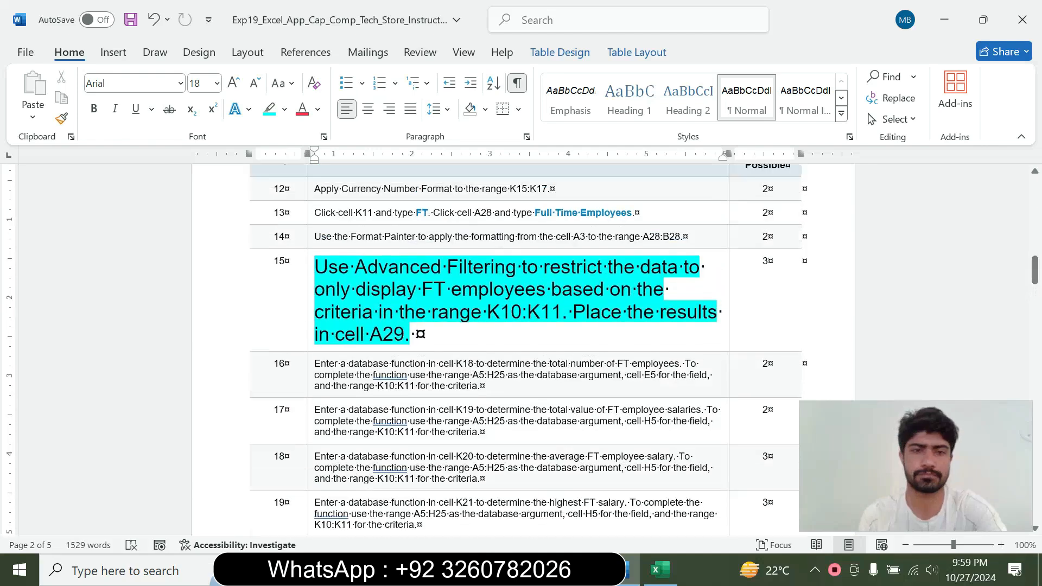
{"action": "triple_click", "coordinate": [342, 269]}
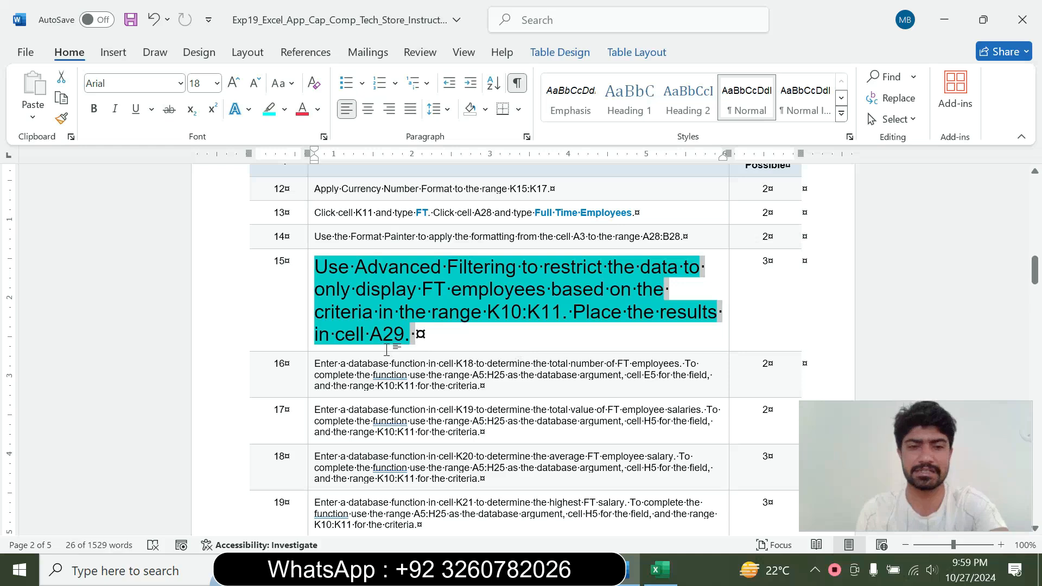
{"action": "left_click", "coordinate": [372, 335]}
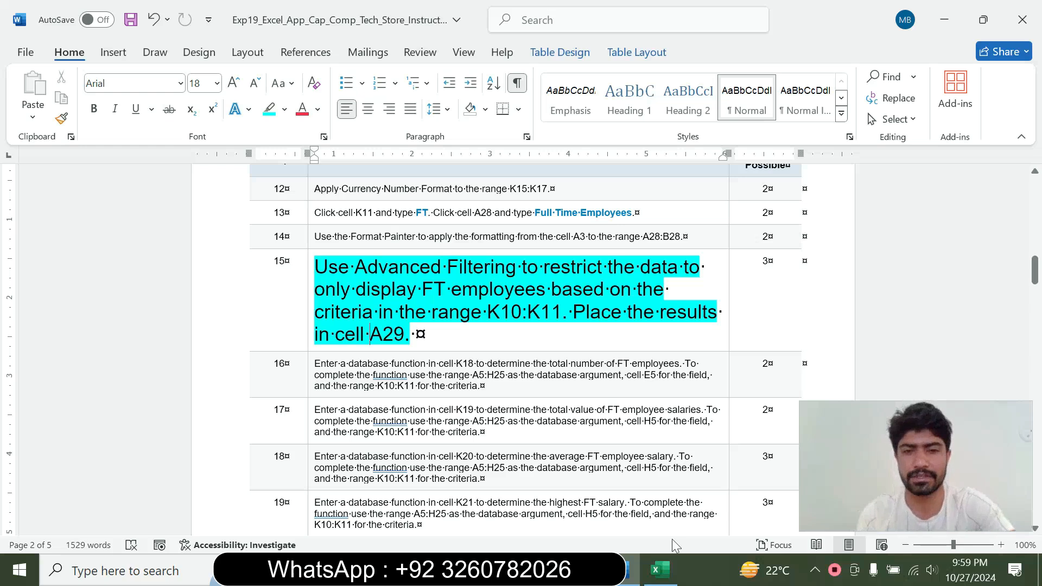
- Switch to Excel and start an Advanced Filter with list range $A$5:$H$25 and criteria range $K$10:$K$11
{"action": "left_click", "coordinate": [660, 570]}
{"action": "left_click", "coordinate": [288, 331]}
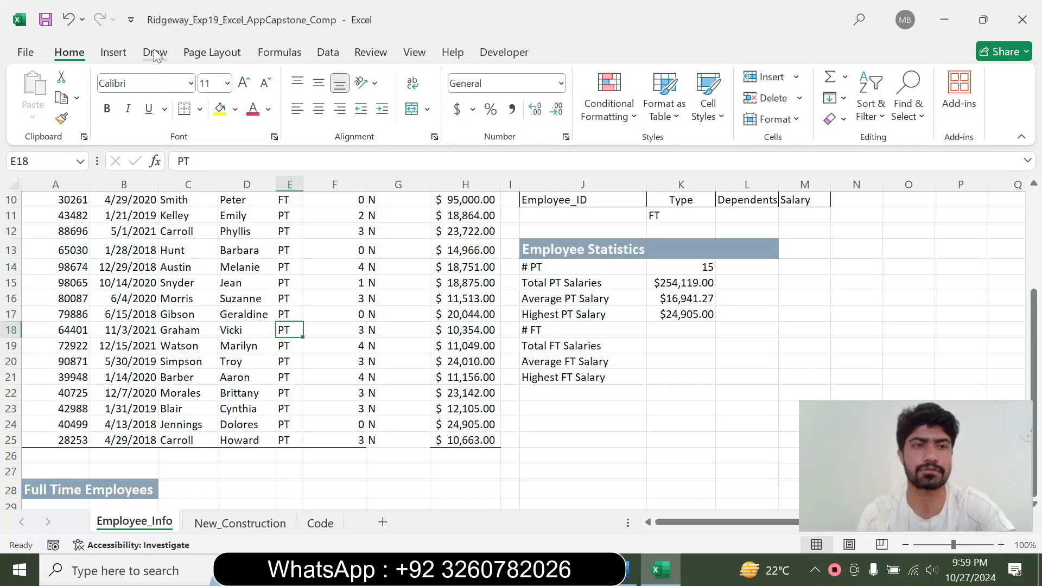
{"action": "left_click", "coordinate": [327, 53]}
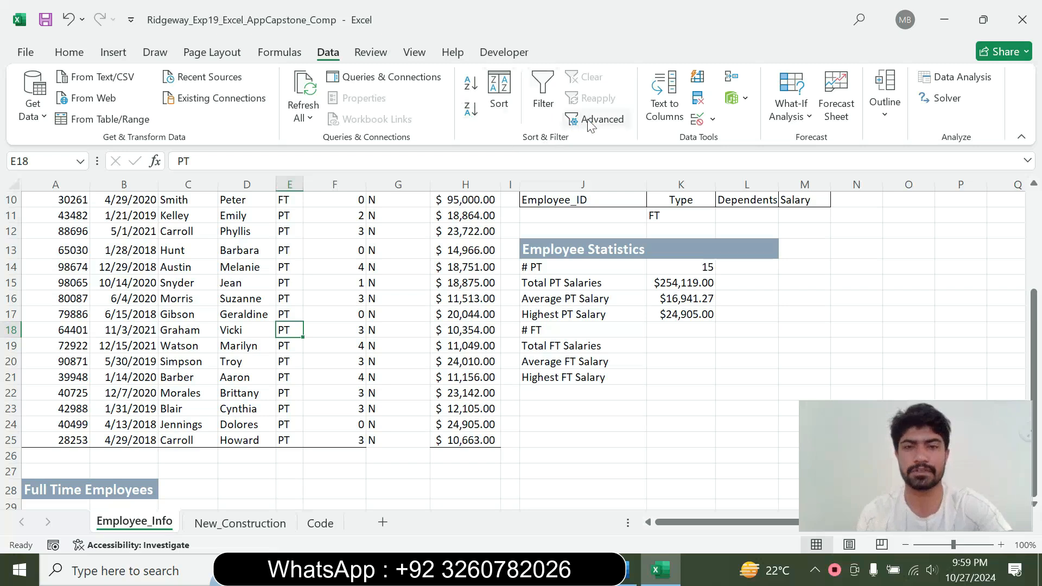
{"action": "left_click", "coordinate": [590, 120]}
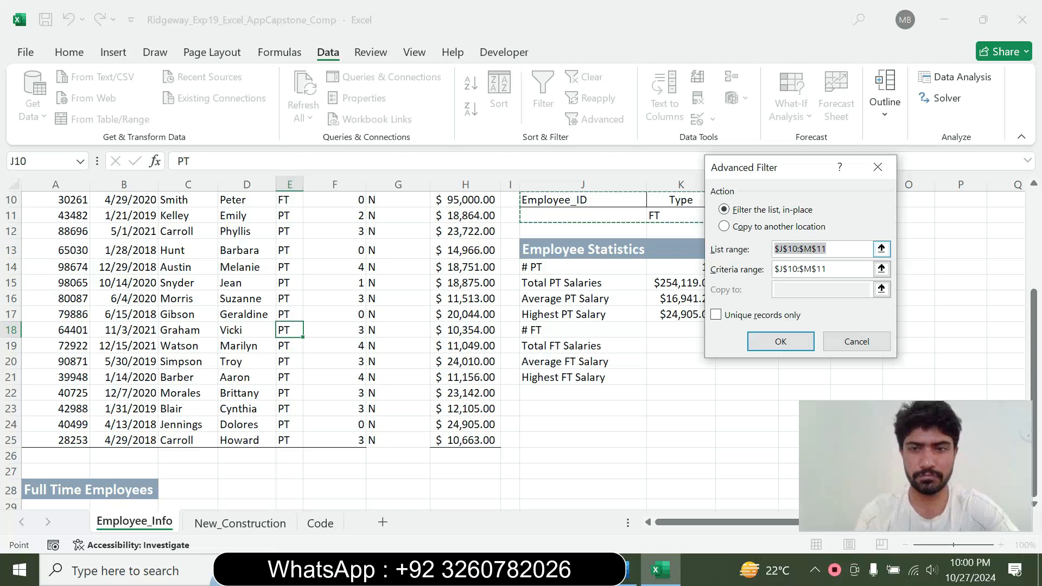
{"action": "left_click", "coordinate": [782, 248]}
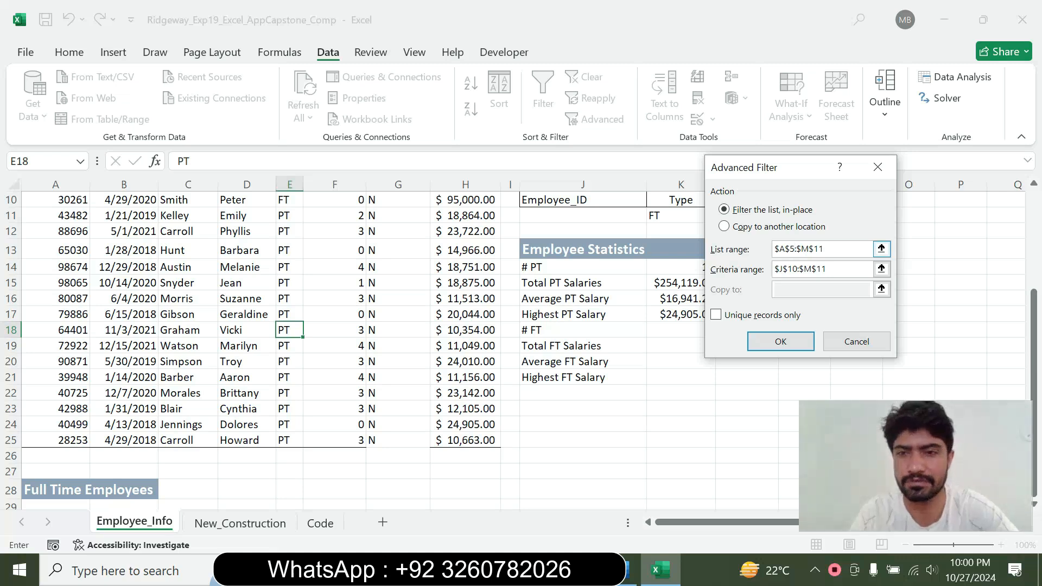
{"action": "right_click", "coordinate": [825, 249]}
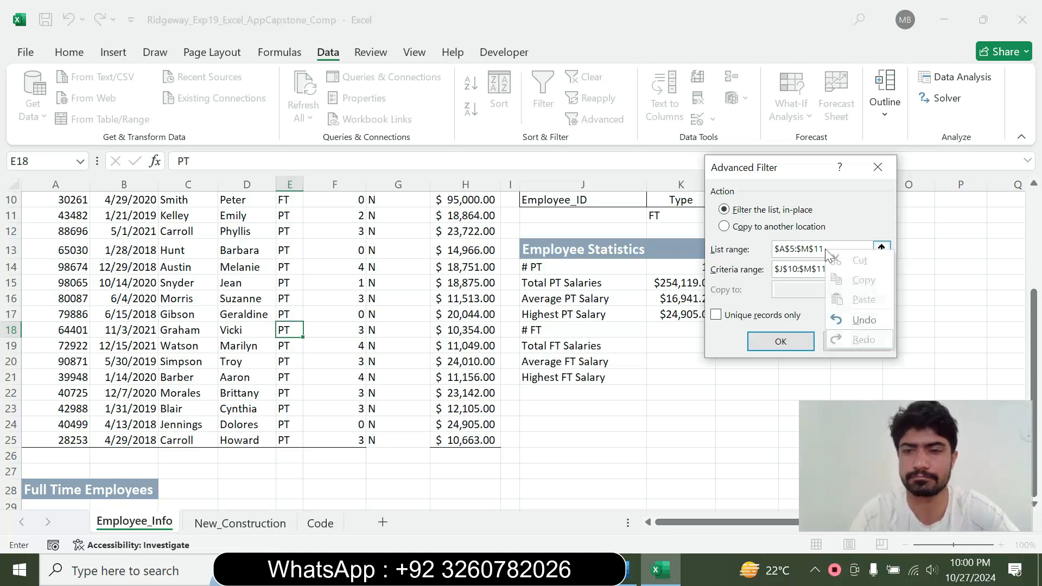
{"action": "key", "text": "Escape"}
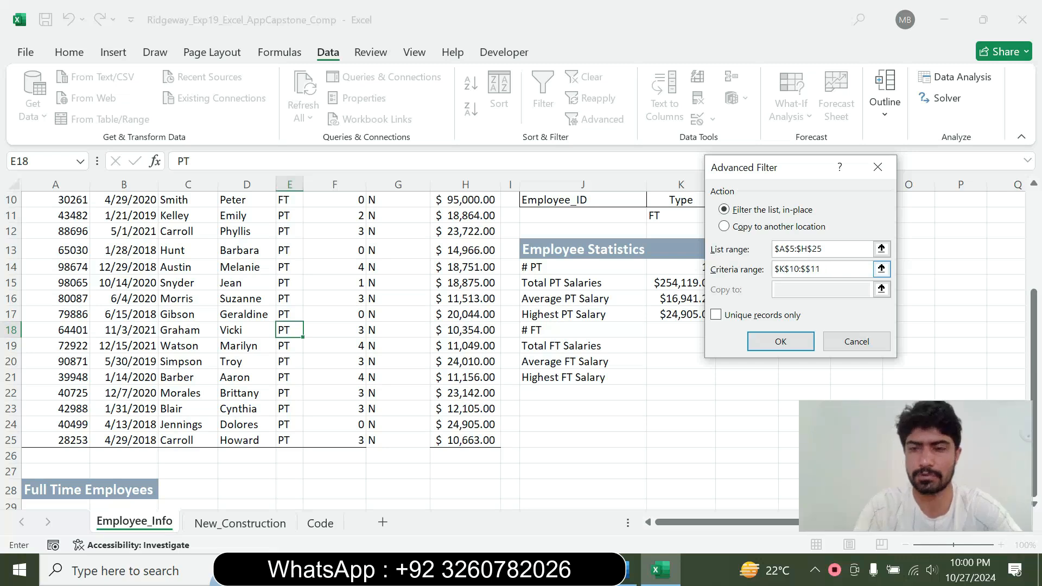
- Make the Advanced Filter copy to another location, recheck task 15 in Word, and set the destination to $A$29:$H$29
{"action": "left_click", "coordinate": [727, 228]}
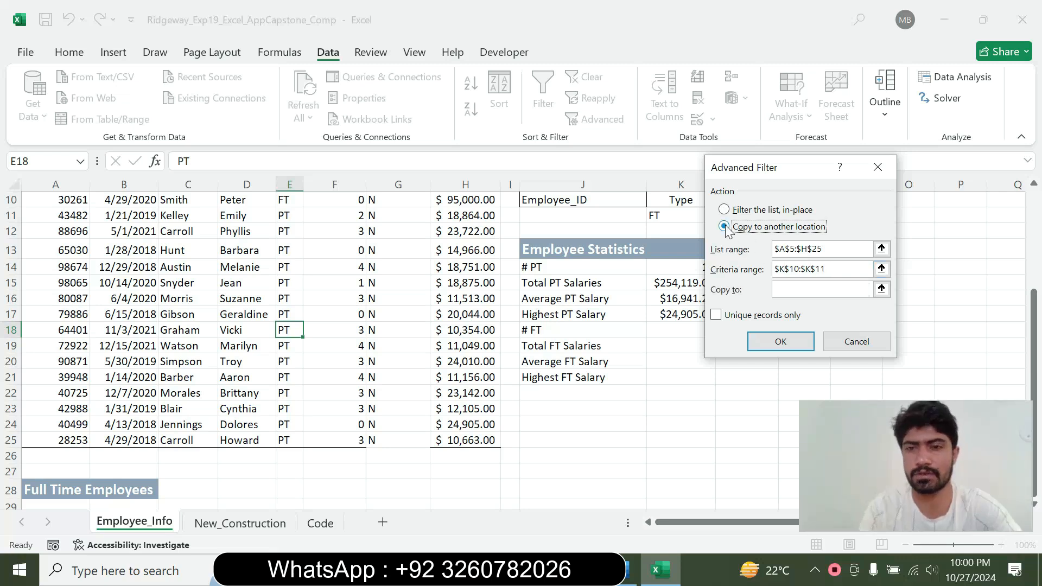
{"action": "left_click", "coordinate": [823, 289]}
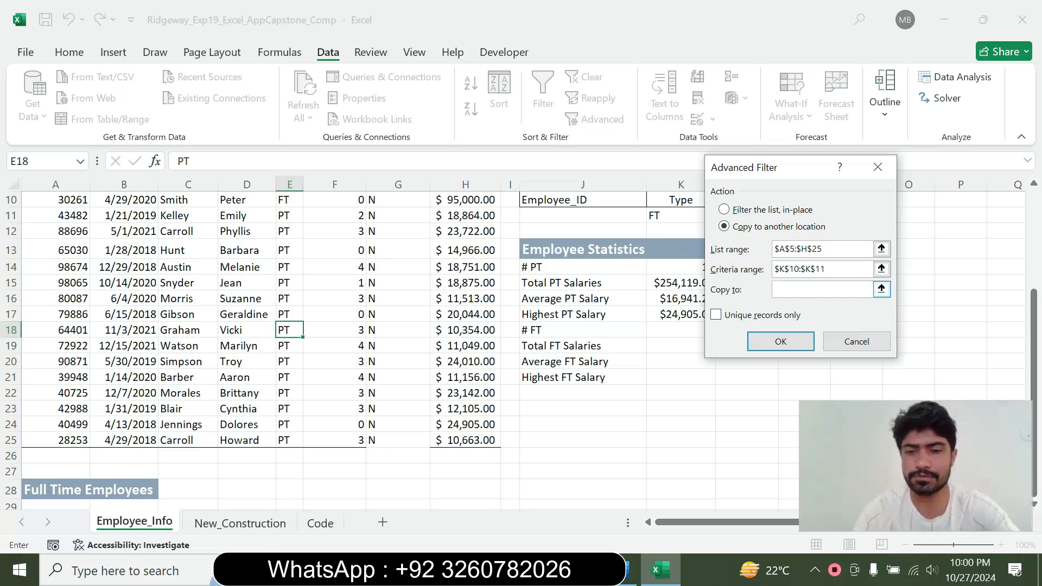
{"action": "left_click", "coordinate": [625, 572]}
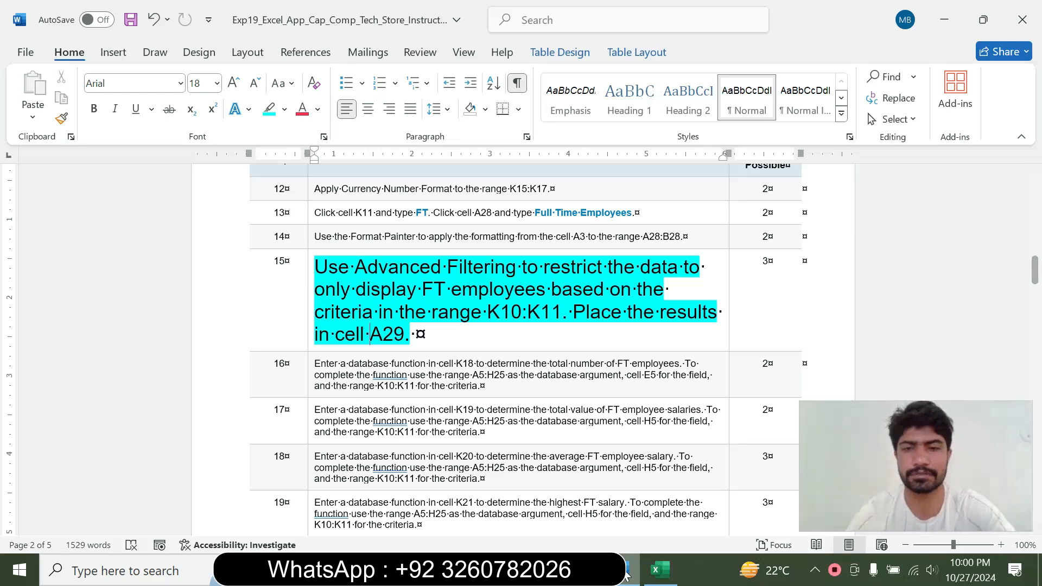
{"action": "left_click", "coordinate": [659, 571]}
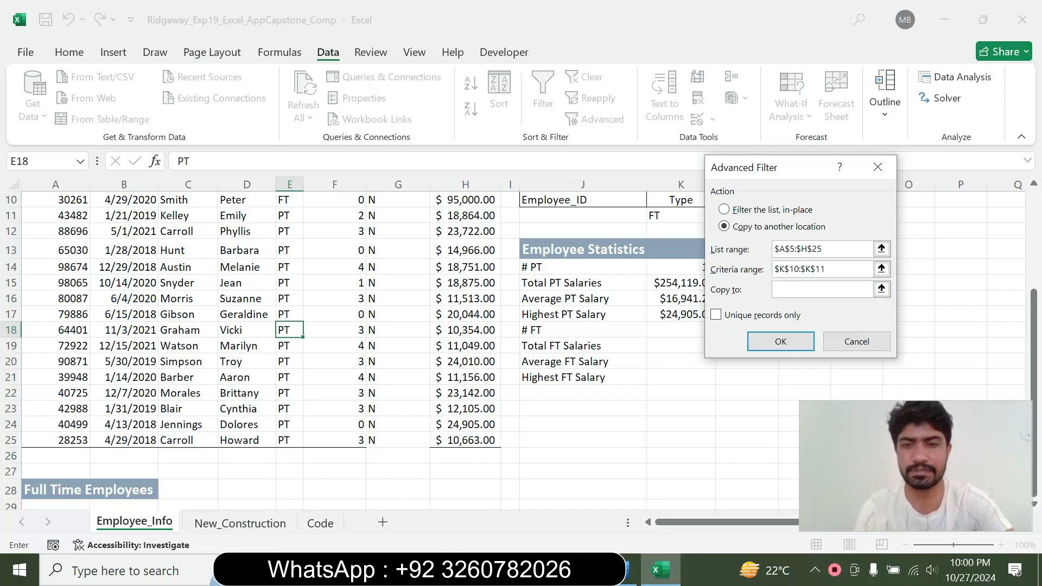
{"action": "left_click", "coordinate": [54, 503]}
{"action": "left_click_drag", "start_coordinate": [54, 502], "coordinate": [462, 505]}
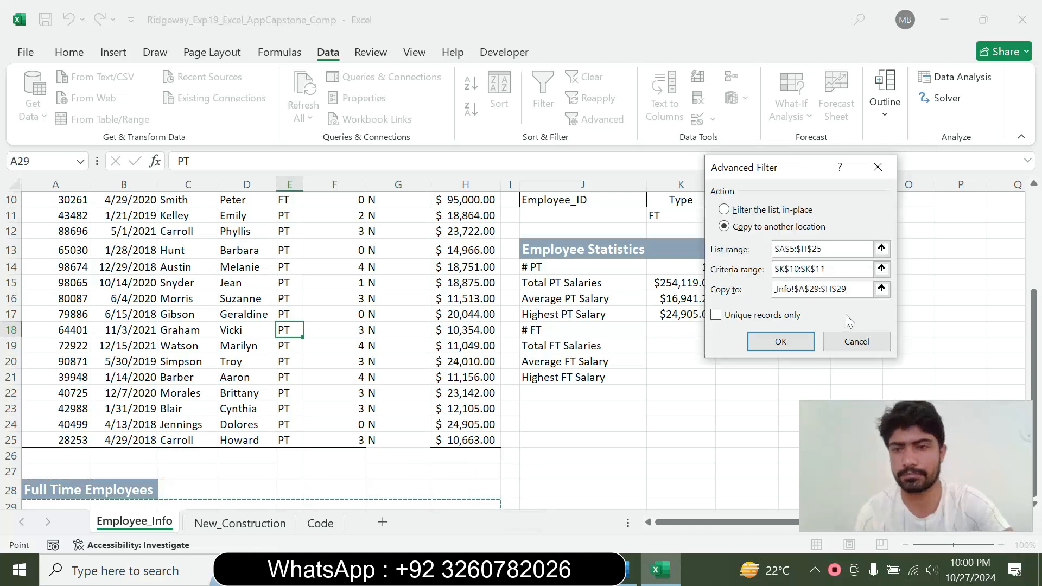
- Remove the sheet name from the copy destination, leaving $A$29:$H$29, and run the Advanced Filter to extract the full-time employees
{"action": "left_click", "coordinate": [797, 289]}
{"action": "key", "text": "BackSpace"}
{"action": "key", "text": "BackSpace"}
{"action": "key", "text": "BackSpace"}
{"action": "key", "text": "BackSpace"}
{"action": "key", "text": "BackSpace"}
{"action": "key", "text": "BackSpace"}
{"action": "key", "text": "BackSpace"}
{"action": "key", "text": "BackSpace"}
{"action": "key", "text": "BackSpace"}
{"action": "key", "text": "BackSpace"}
{"action": "key", "text": "BackSpace"}
{"action": "key", "text": "BackSpace"}
{"action": "key", "text": "BackSpace"}
{"action": "key", "text": "BackSpace"}
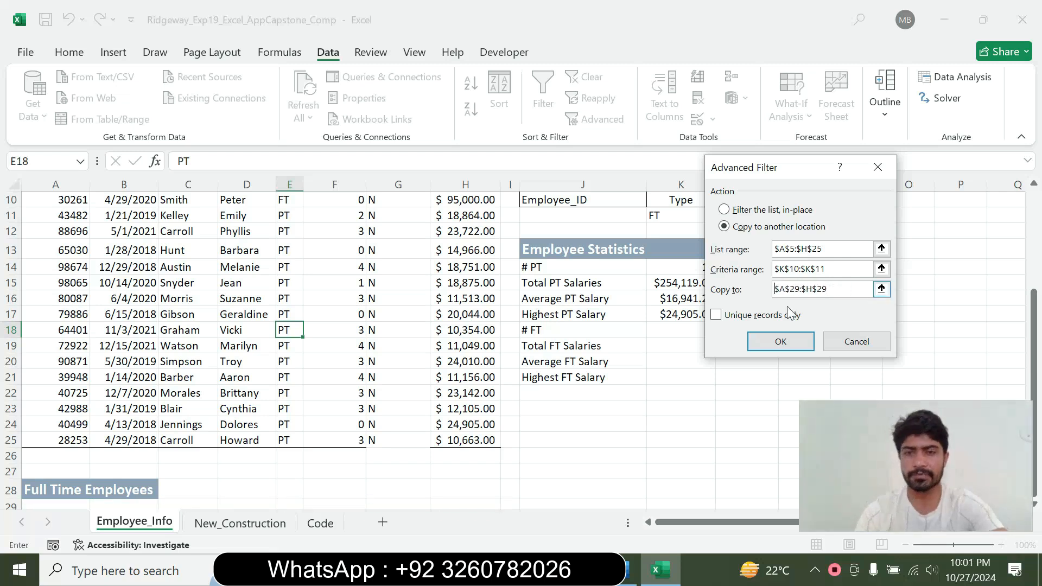
{"action": "left_click", "coordinate": [781, 341]}
{"action": "left_click_drag", "start_coordinate": [1034, 365], "coordinate": [1040, 401]}
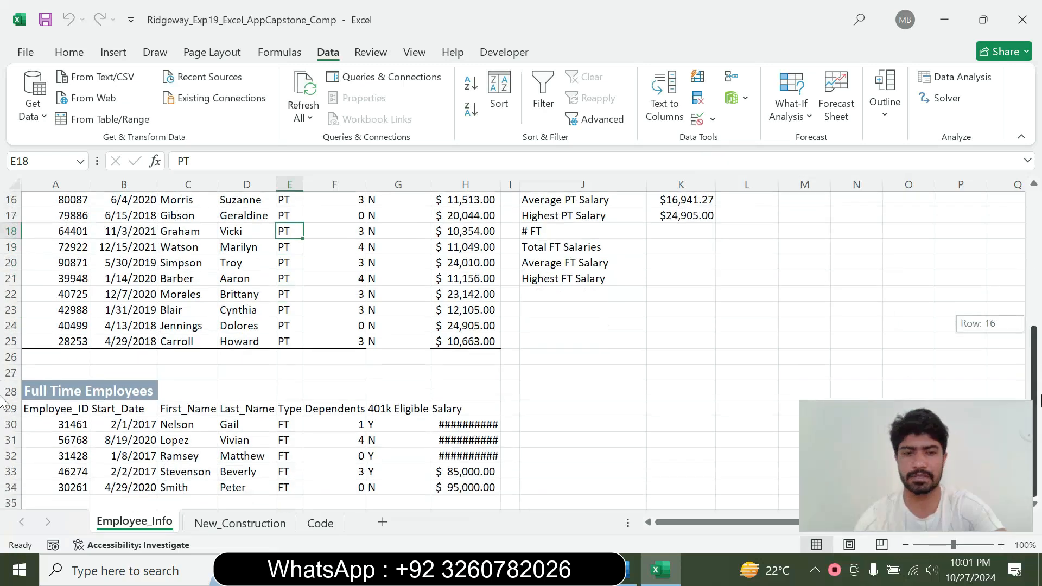
{"action": "left_click", "coordinate": [169, 440]}
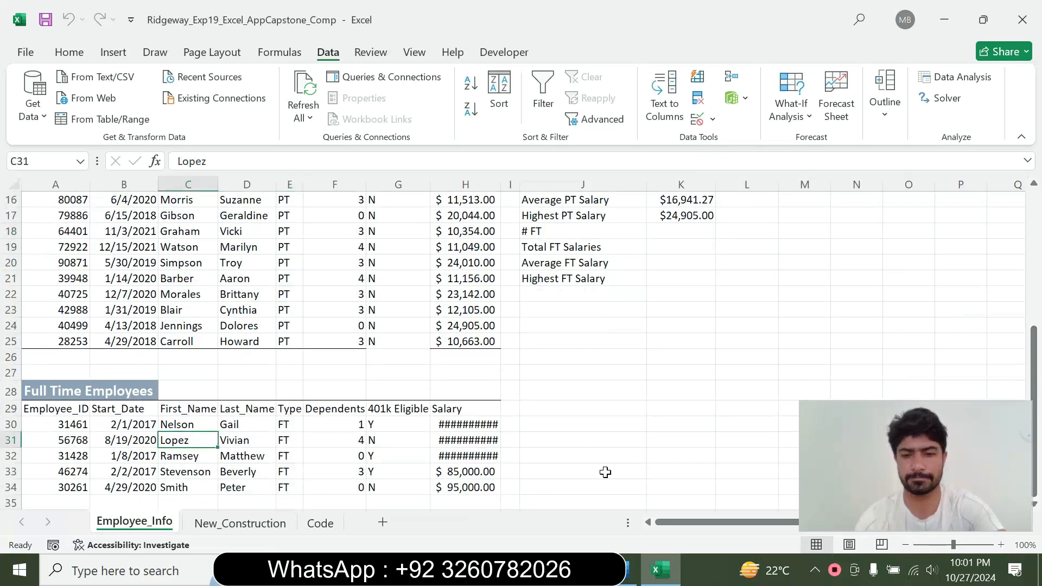
- Switch to the Word instructions, set the task 15 text to 9 pt and remove its highlight
{"action": "left_click", "coordinate": [624, 578]}
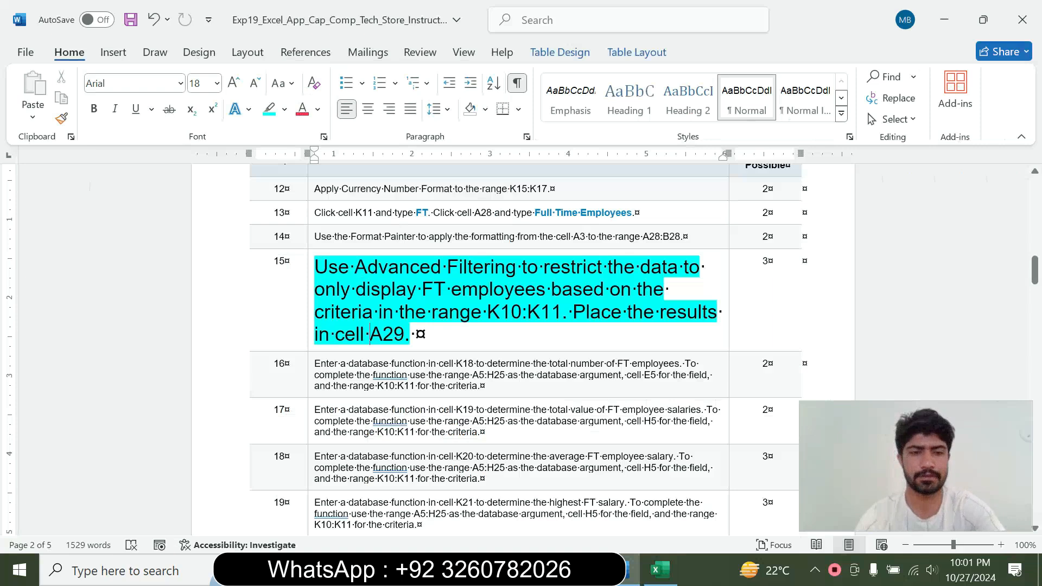
{"action": "left_click", "coordinate": [309, 323]}
{"action": "left_click", "coordinate": [408, 270]}
{"action": "left_click", "coordinate": [405, 312]}
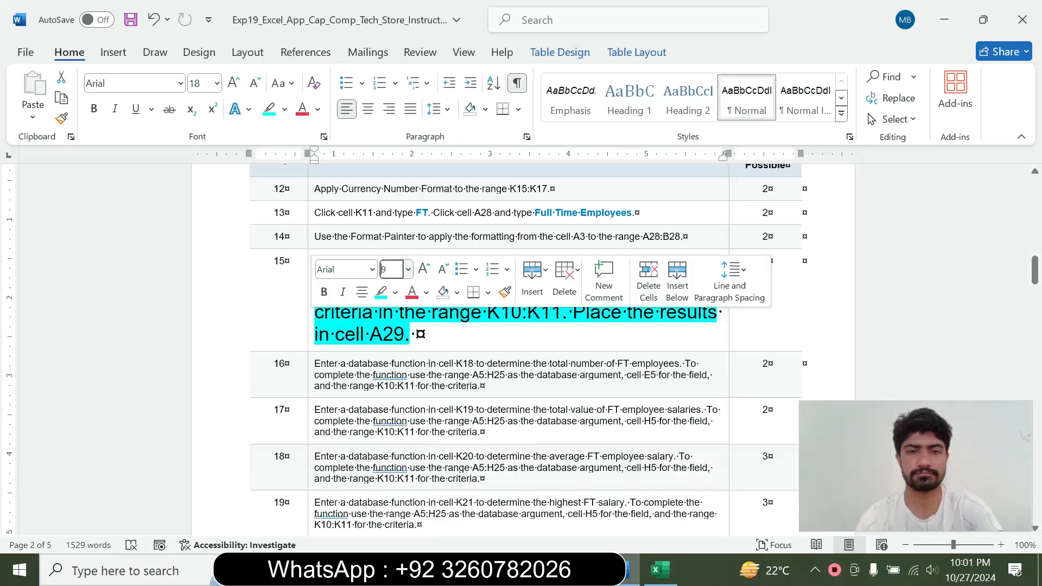
{"action": "left_click", "coordinate": [395, 293]}
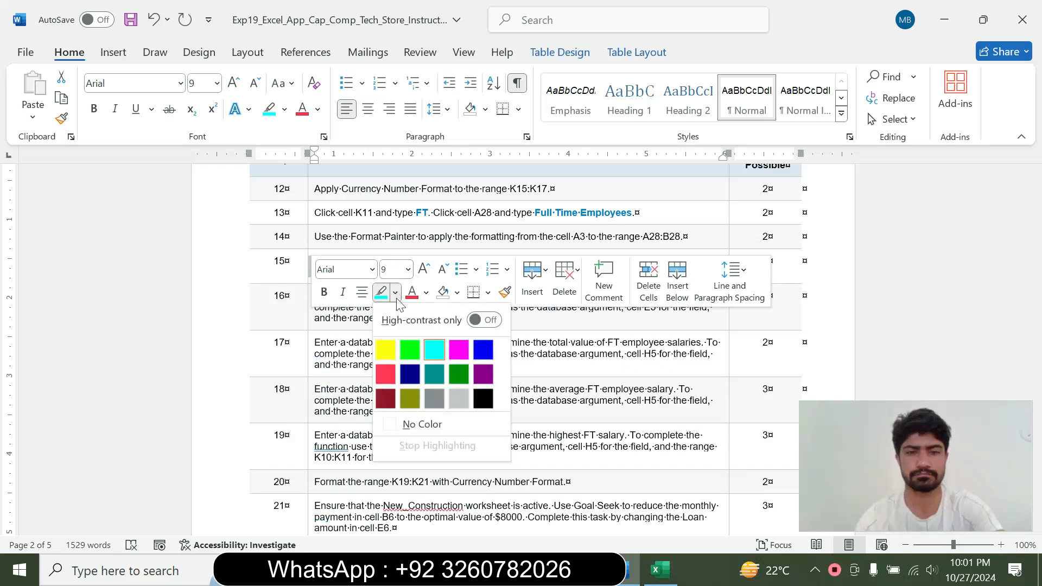
{"action": "left_click", "coordinate": [424, 425]}
{"action": "left_click", "coordinate": [513, 400]}
- Return to the start of the Word instructions, switch to Excel and review the Employee_Info sheet from its first row
{"action": "left_click_drag", "start_coordinate": [1034, 274], "coordinate": [1034, 192]}
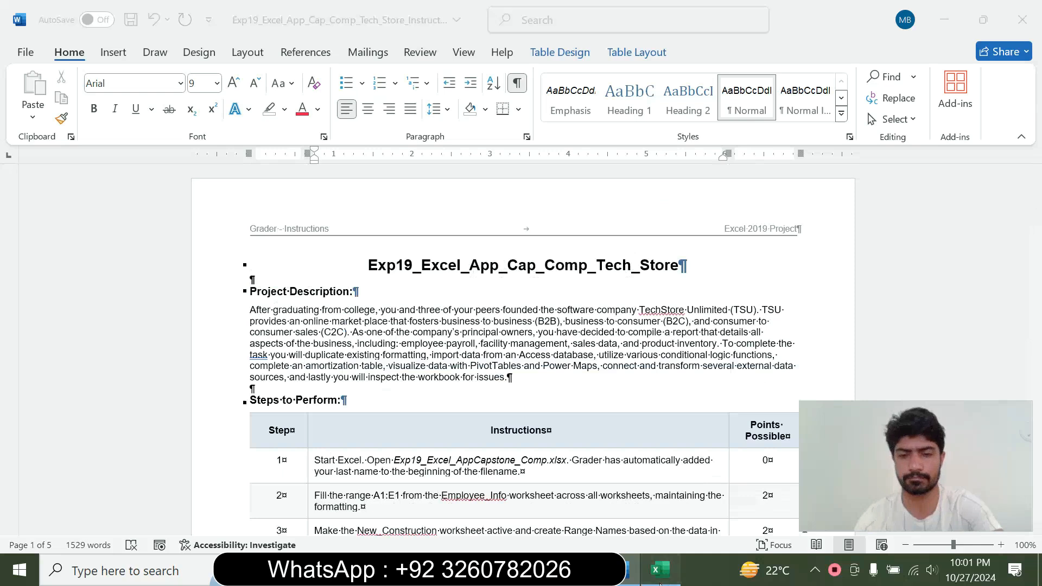
{"action": "left_click", "coordinate": [660, 570]}
{"action": "left_click", "coordinate": [533, 389]}
{"action": "left_click_drag", "start_coordinate": [1035, 373], "coordinate": [1020, 195]}
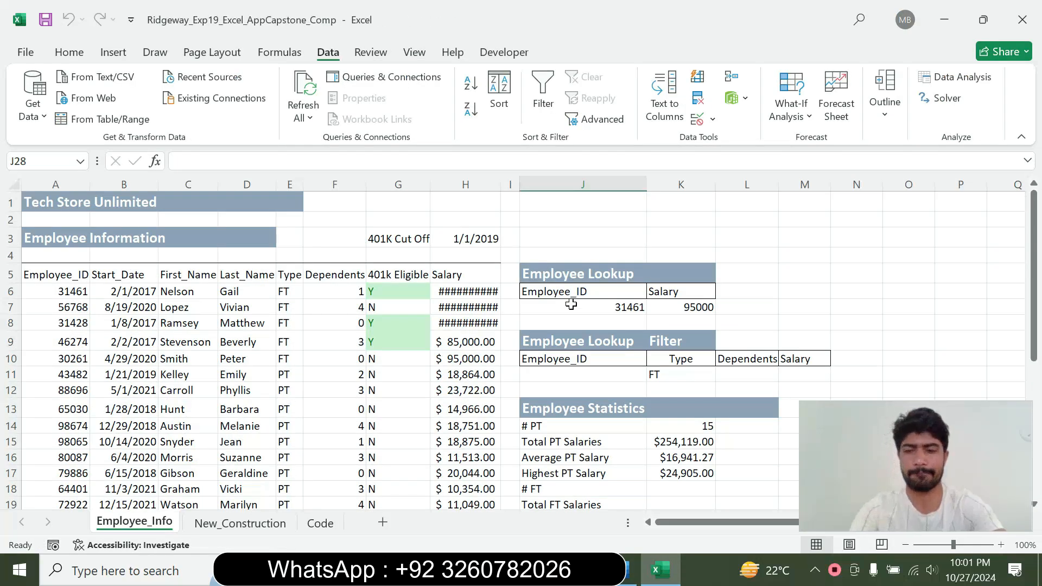